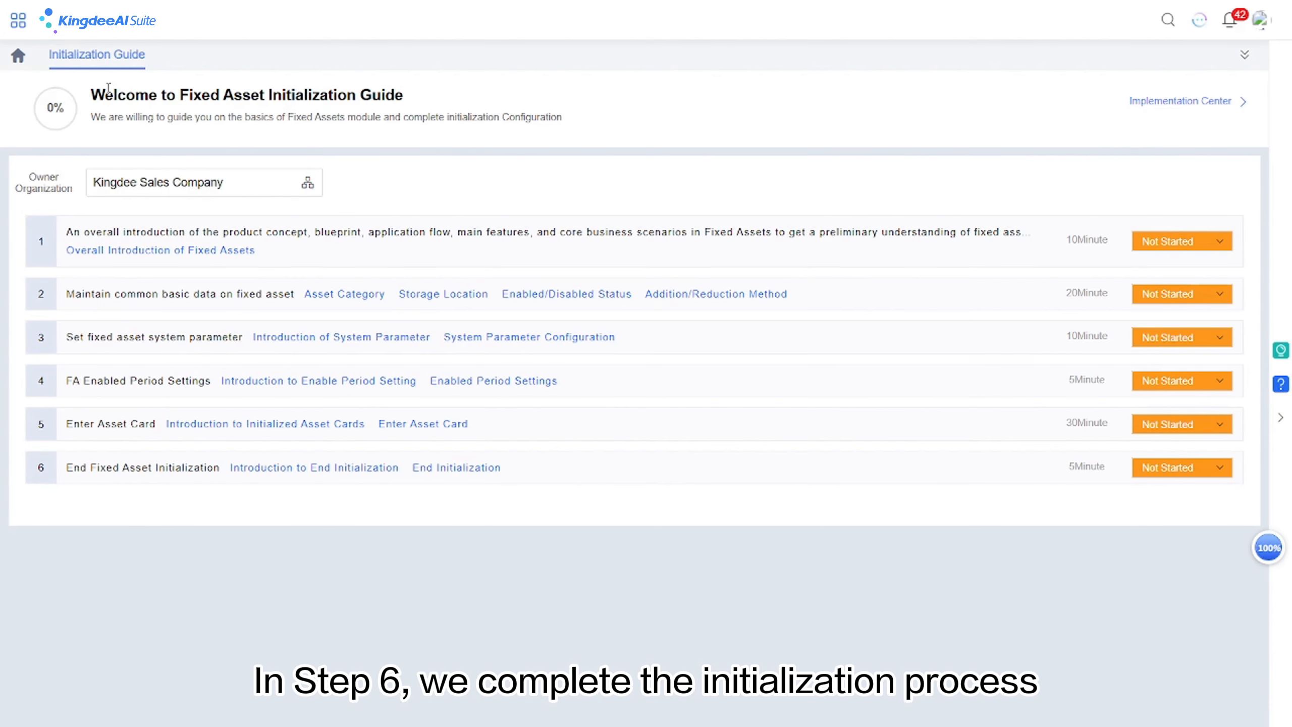
# Open the Fixed Assets asset category list, view the blank form for a new category and close it without saving
pyautogui.click(17, 20)
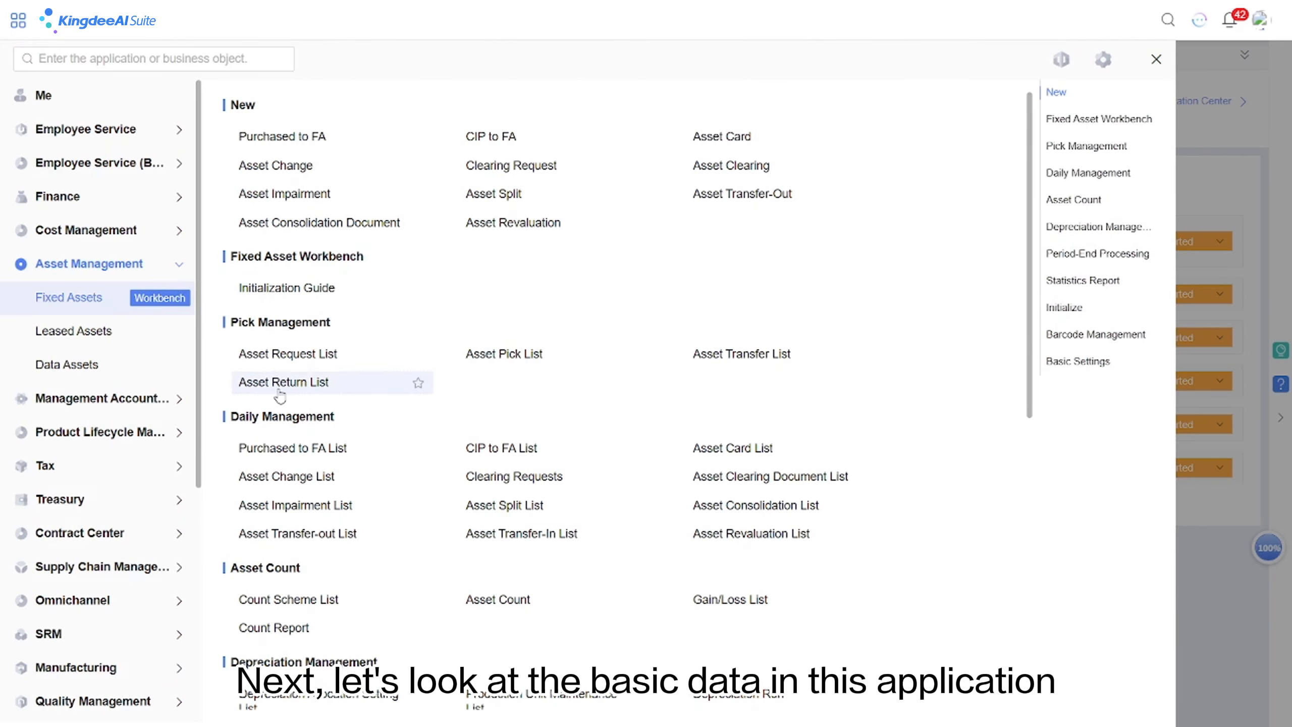
pyautogui.scroll(-10, 280, 397)
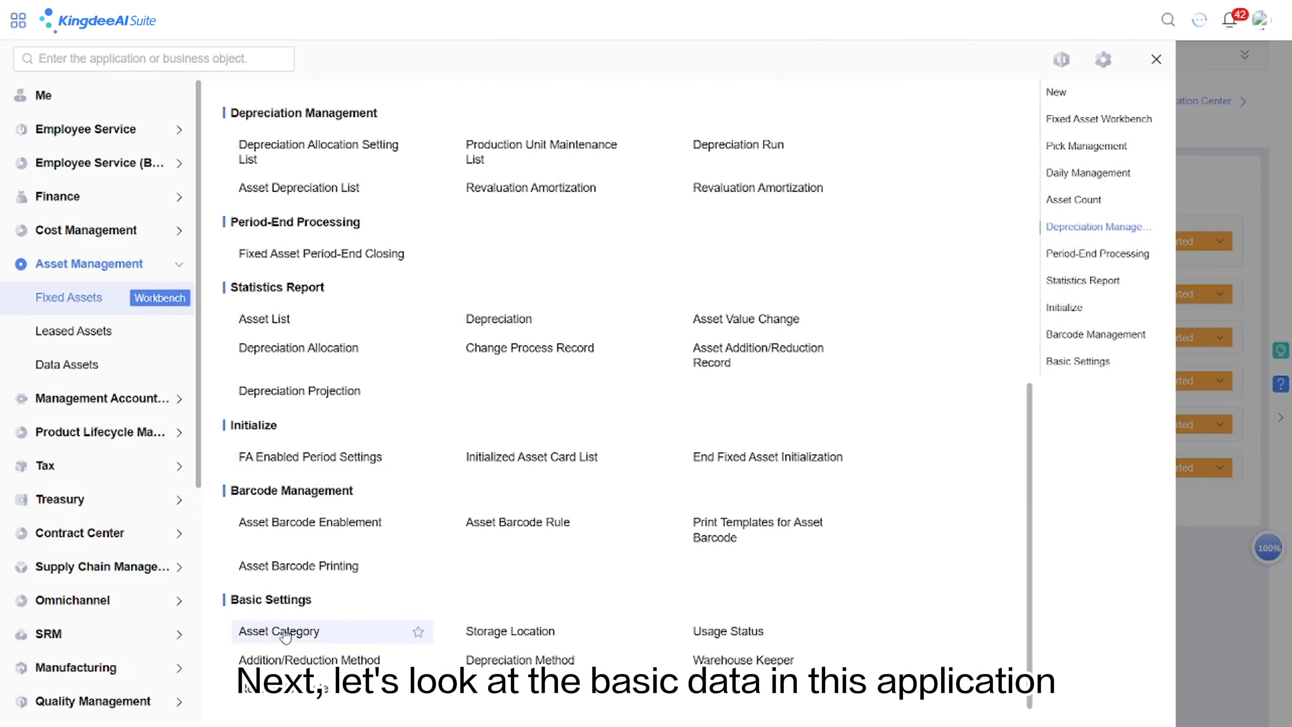
pyautogui.click(285, 632)
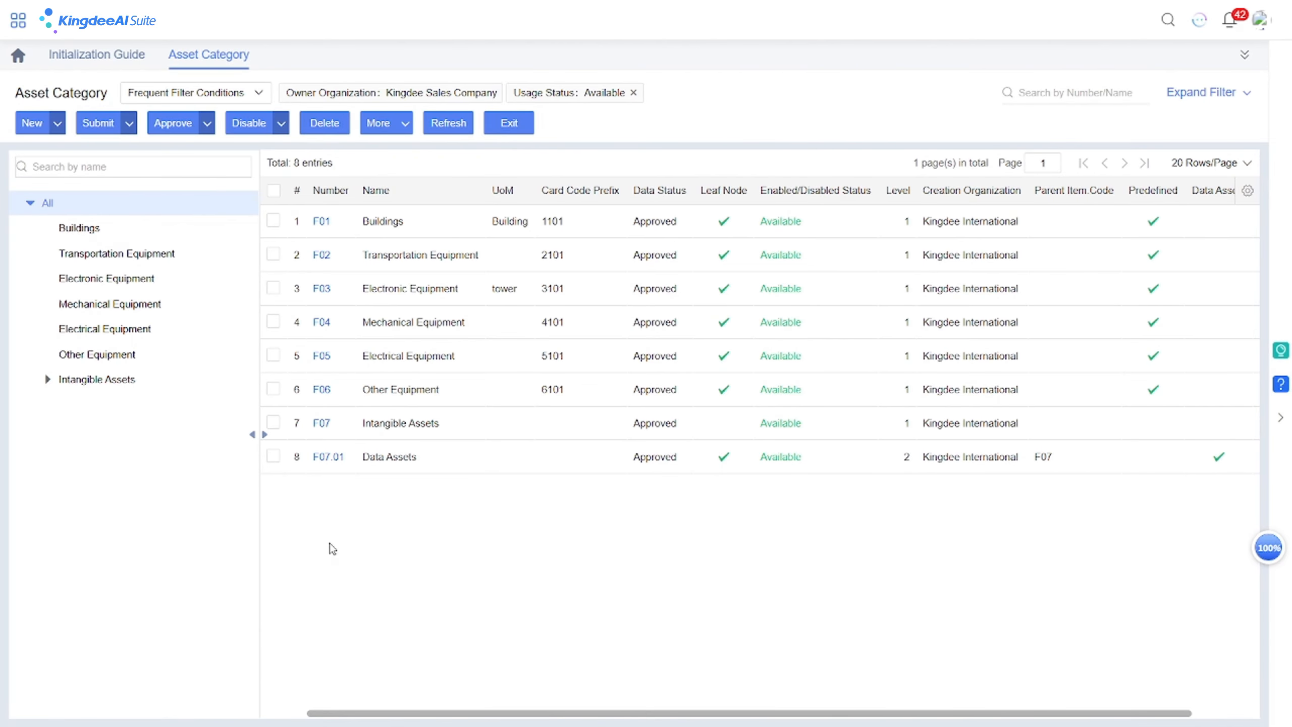
pyautogui.click(31, 125)
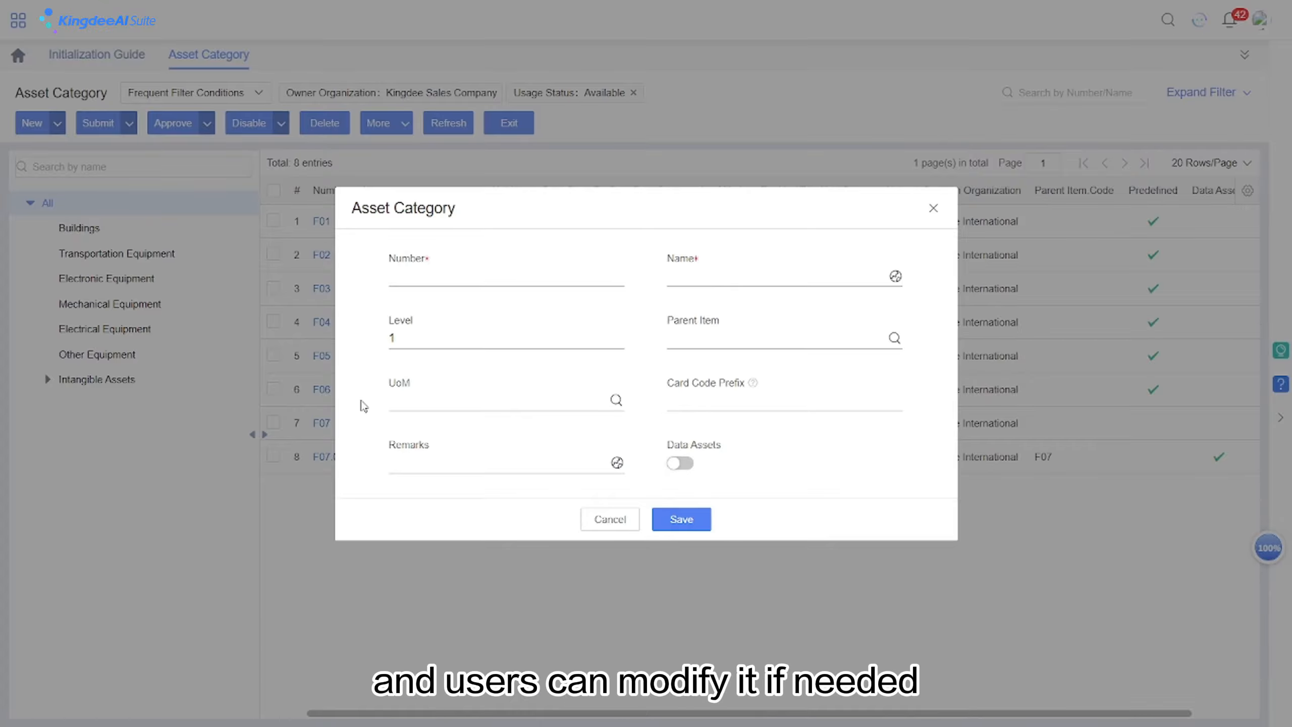
pyautogui.click(592, 518)
# Open the storage location list, view the blank form for a new location and close it without saving
pyautogui.click(18, 21)
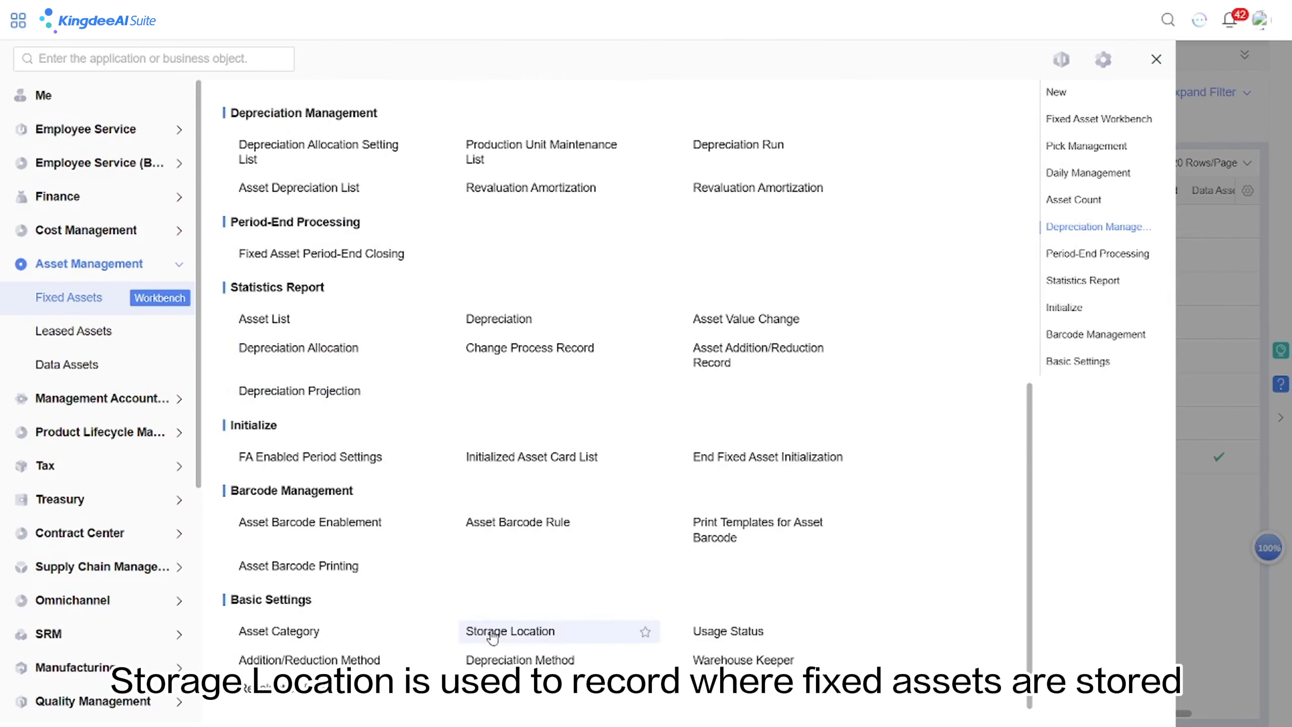
pyautogui.click(492, 637)
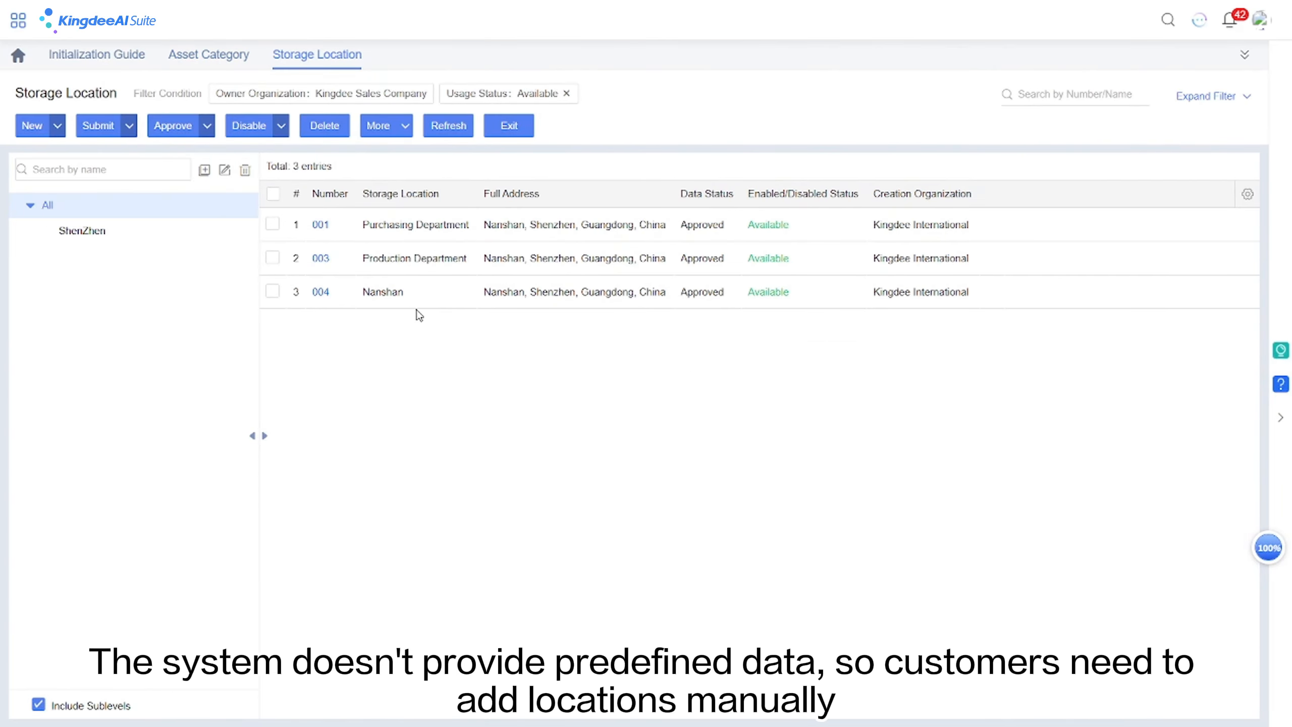
pyautogui.click(31, 125)
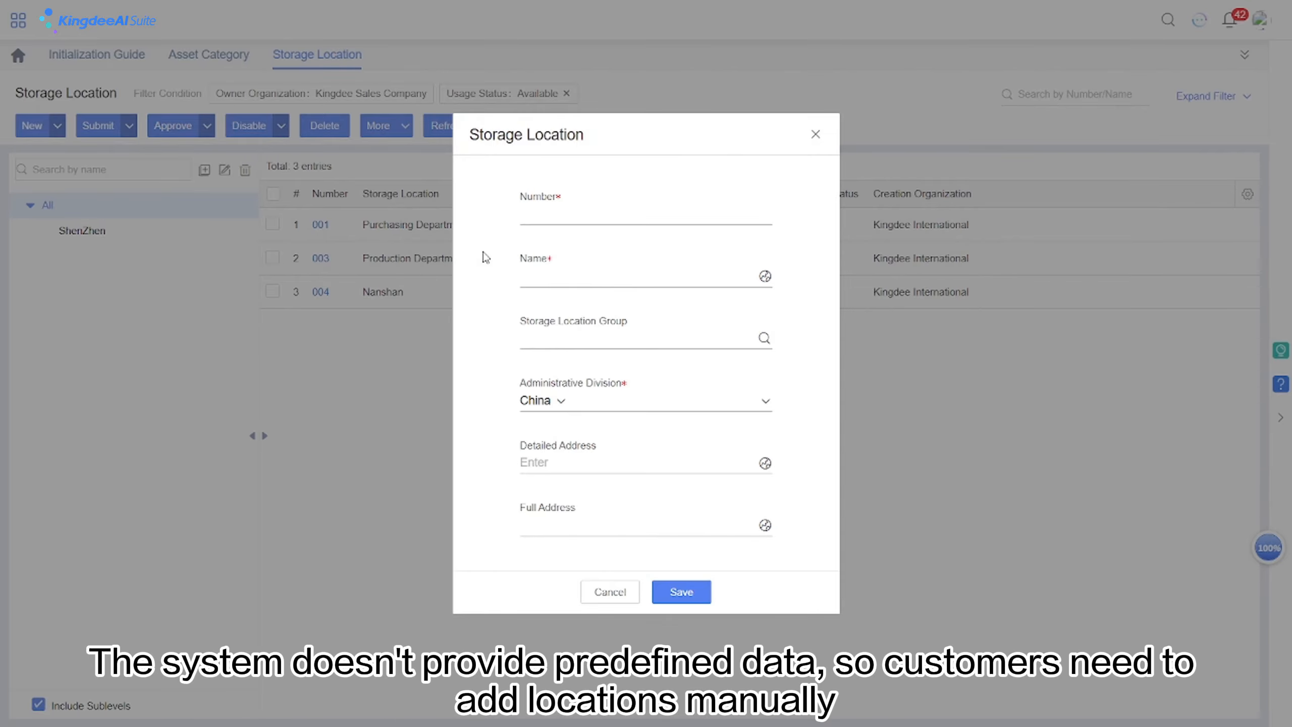
pyautogui.click(599, 603)
# View the form for a new storage location group under ShenZhen and close it without saving
pyautogui.click(85, 235)
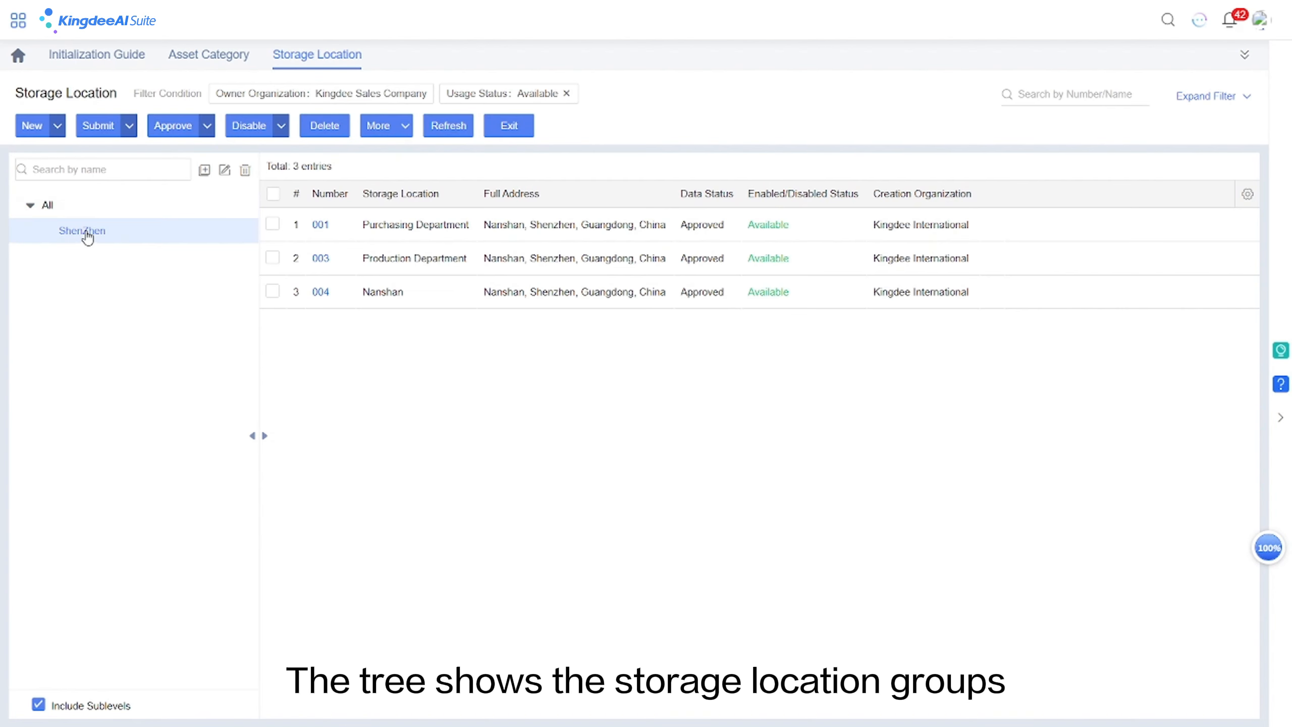
pyautogui.click(205, 170)
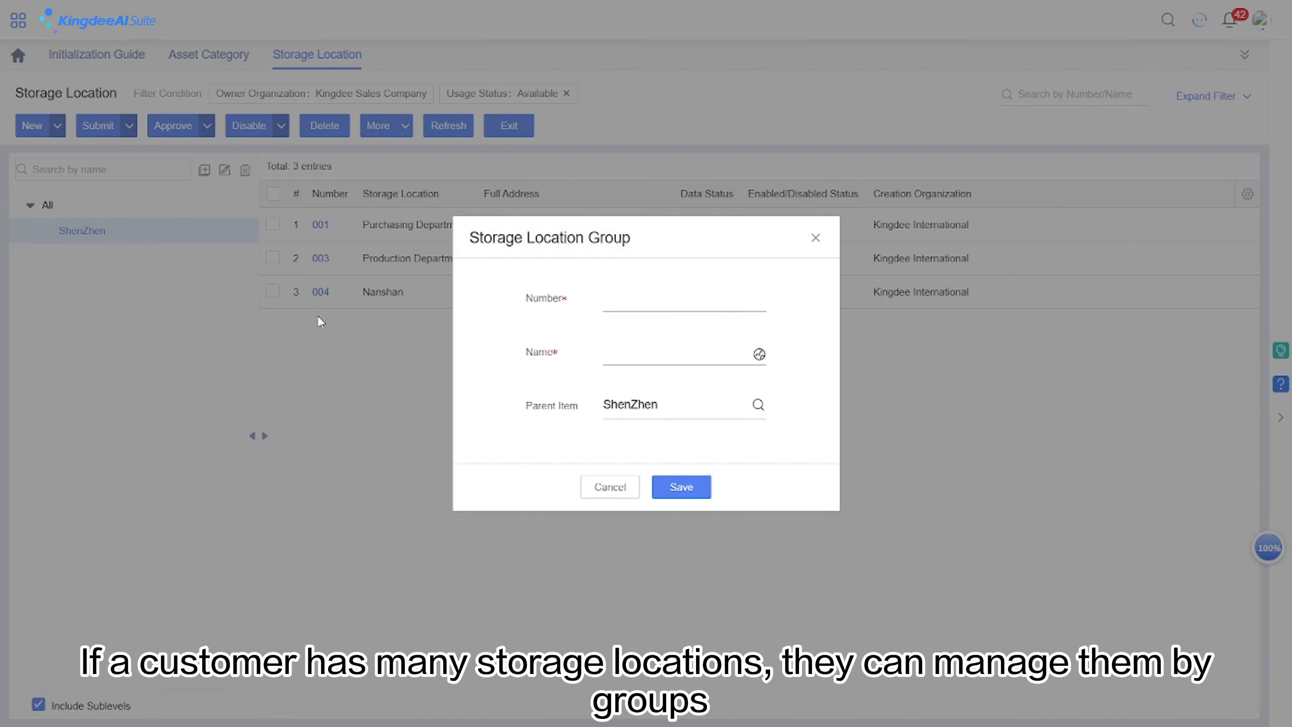
pyautogui.click(608, 489)
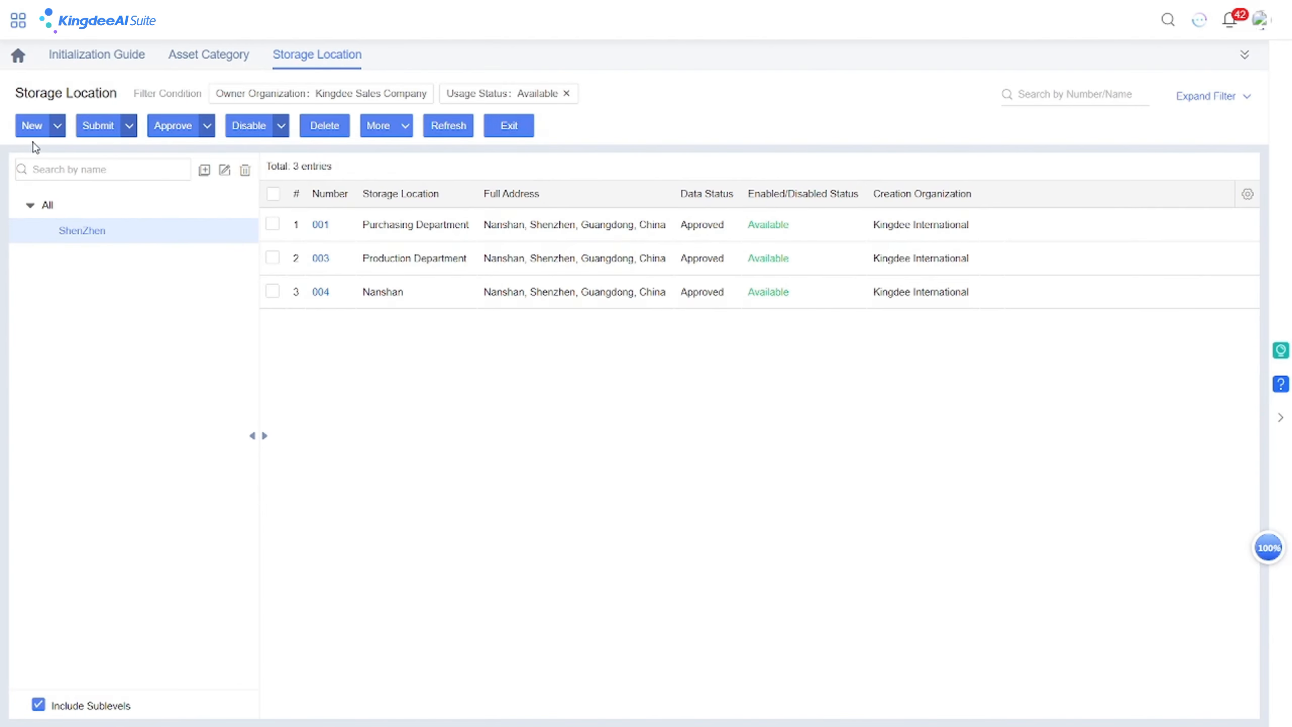
# Open the usage status list, examine the Depreciate and Default settings in a blank new status form, and cancel it
pyautogui.click(18, 20)
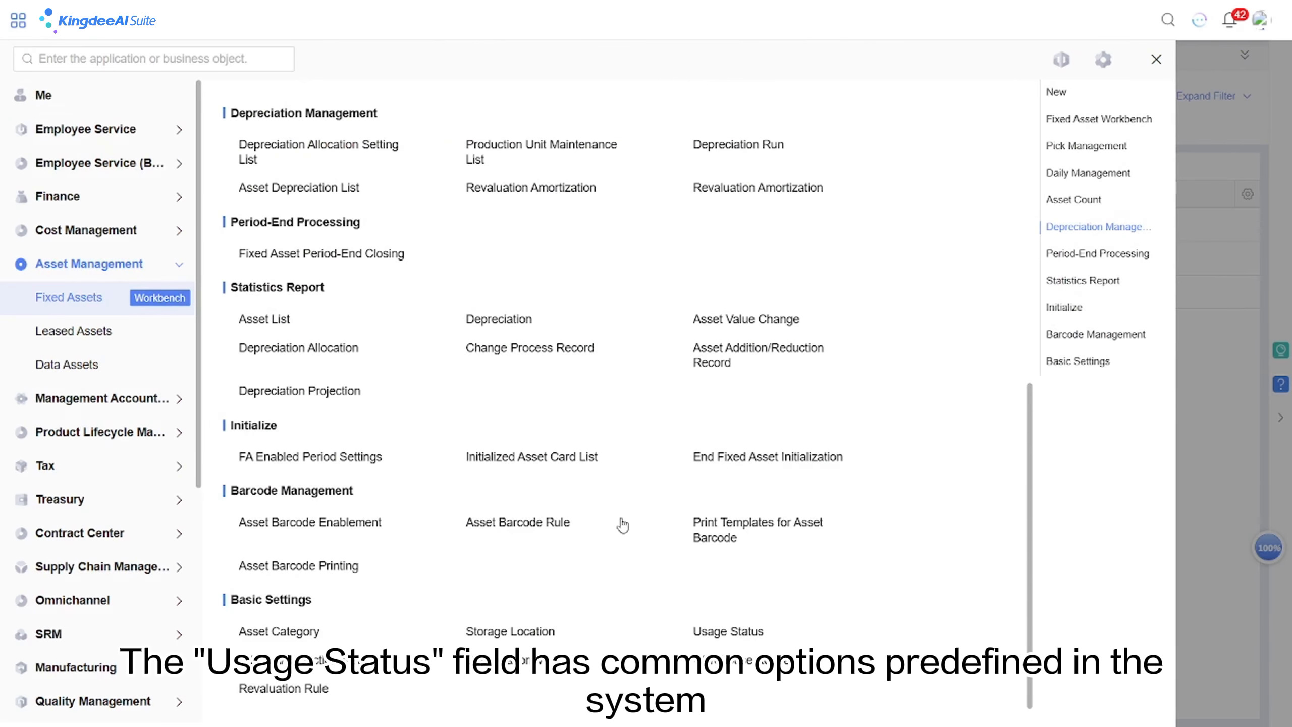
pyautogui.click(727, 641)
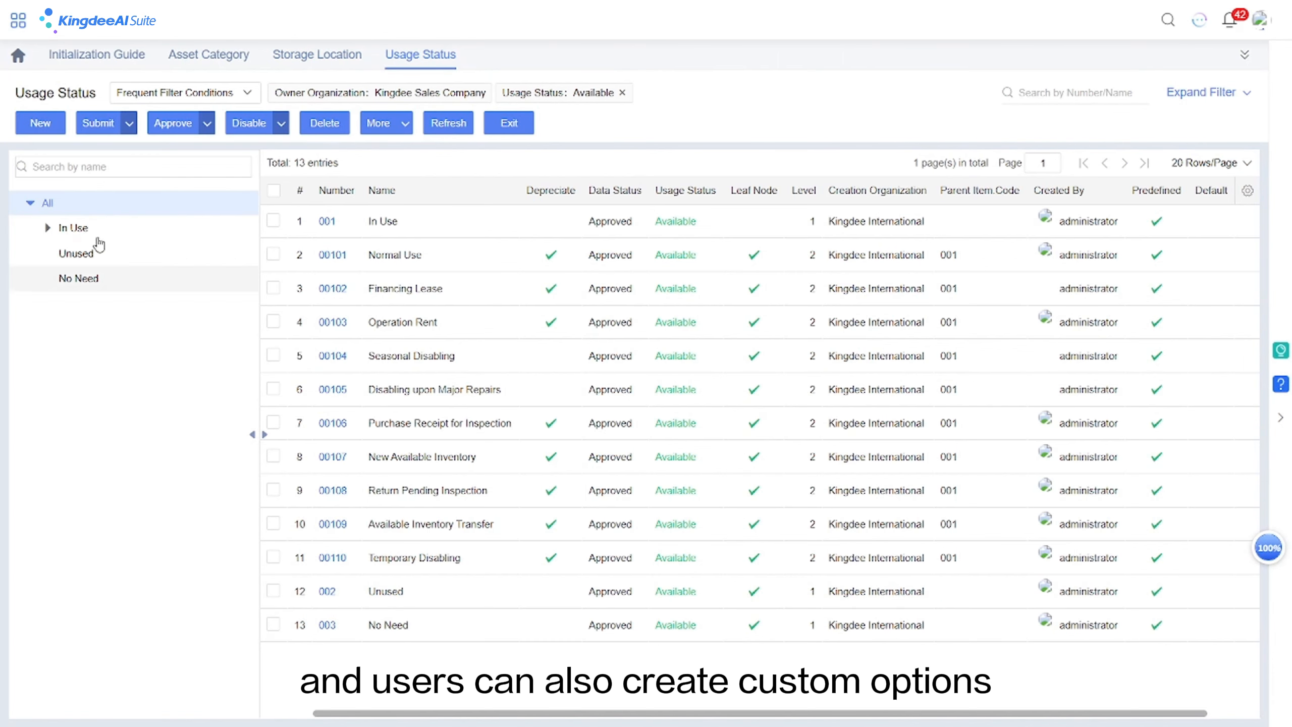
pyautogui.click(39, 124)
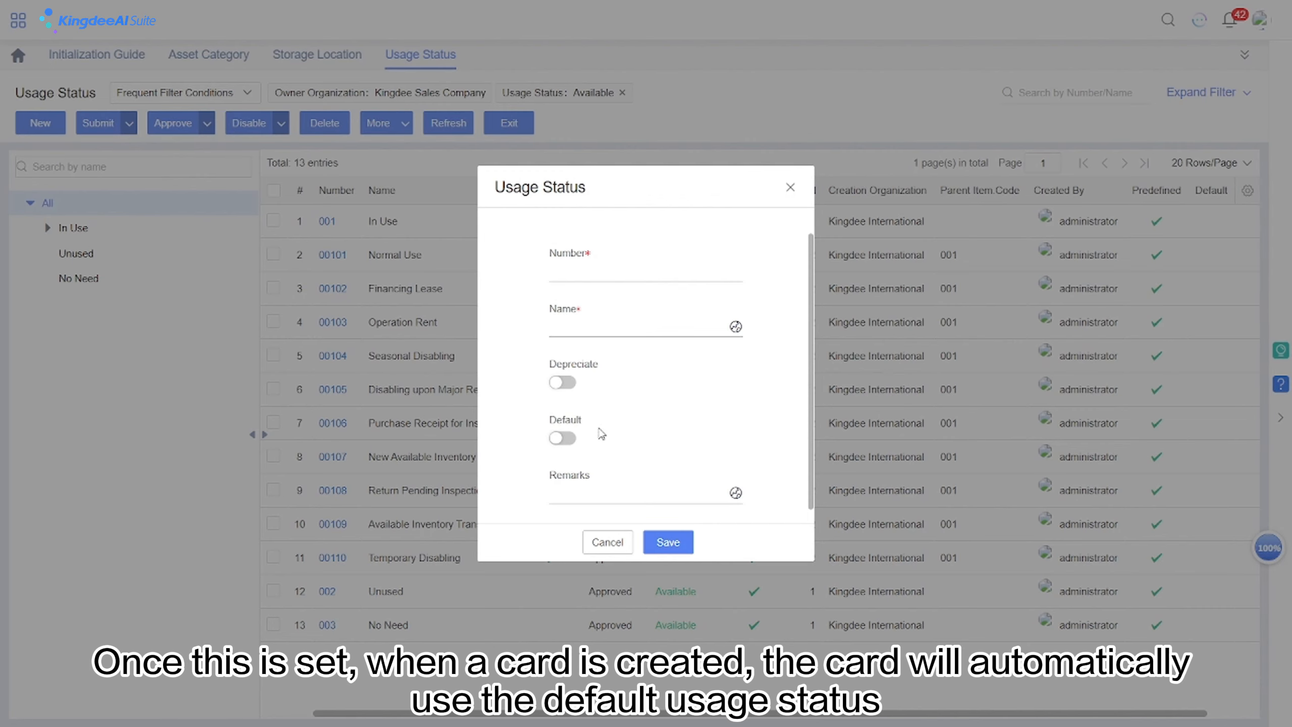
pyautogui.click(607, 542)
# Open the addition/reduction method list, examine the type options and Default setting in a new method form, and cancel it
pyautogui.click(17, 21)
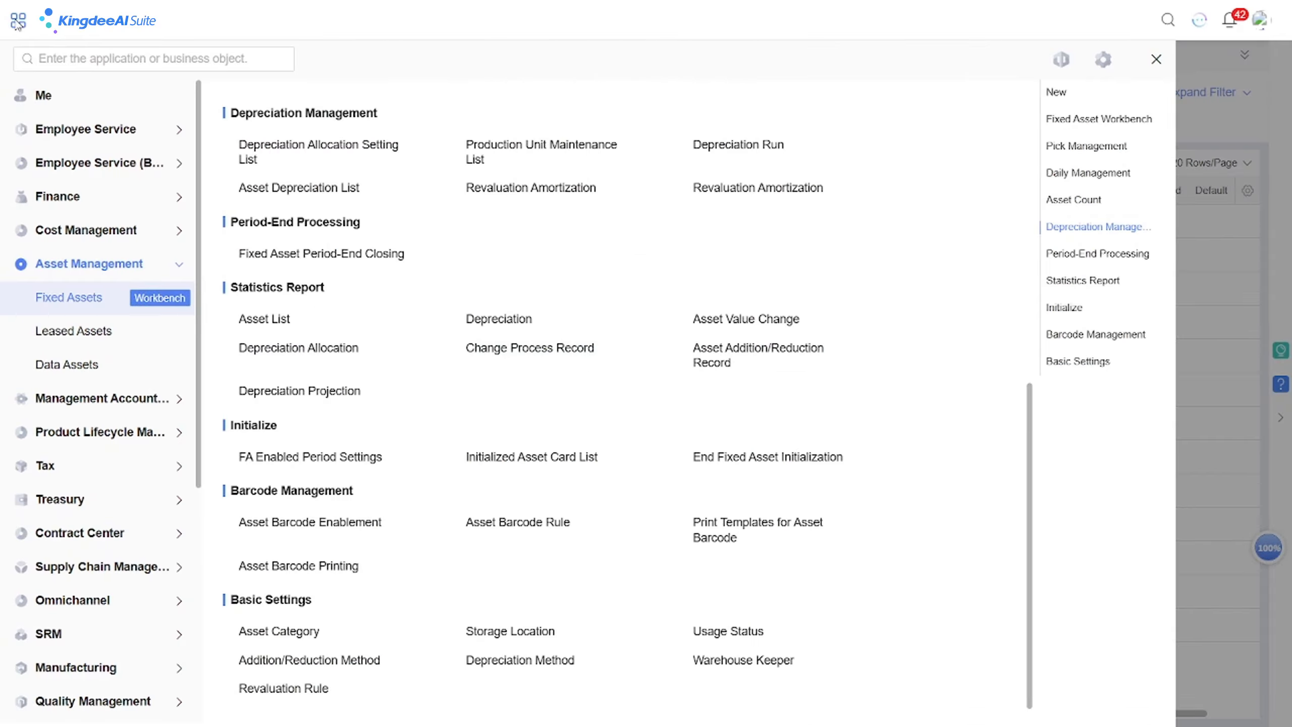
pyautogui.click(338, 661)
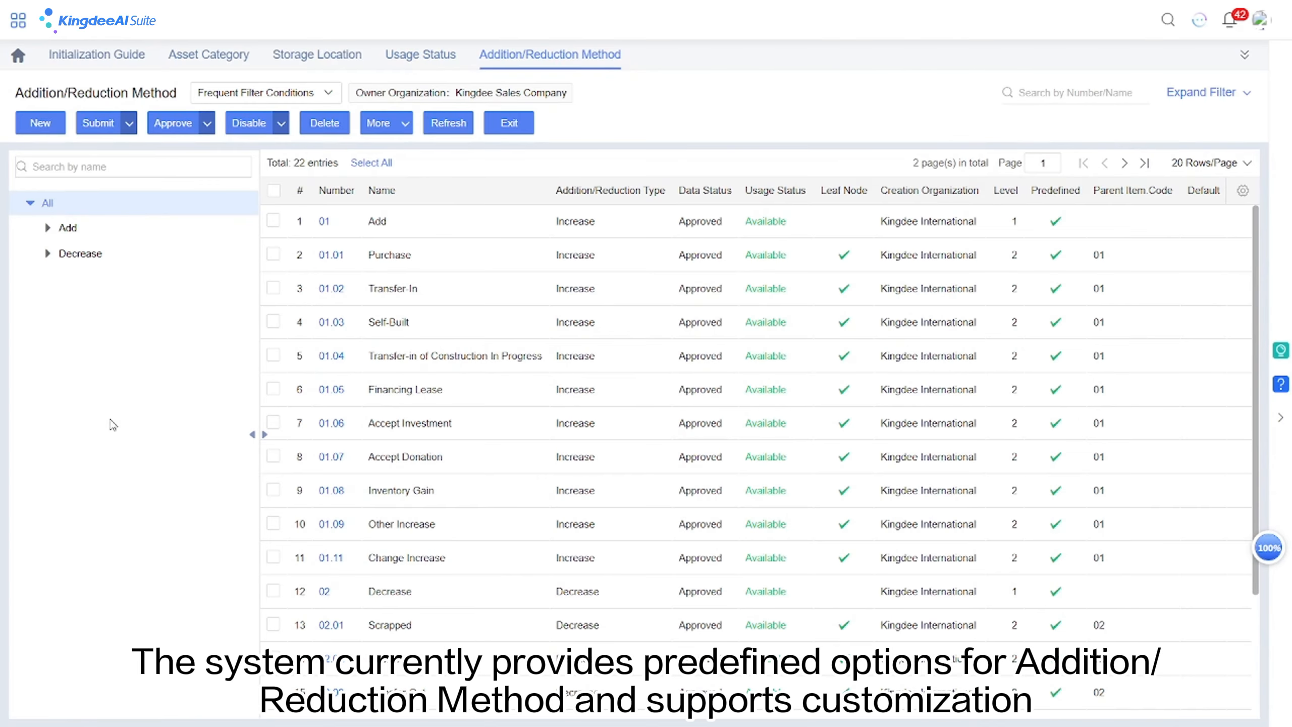
pyautogui.click(51, 131)
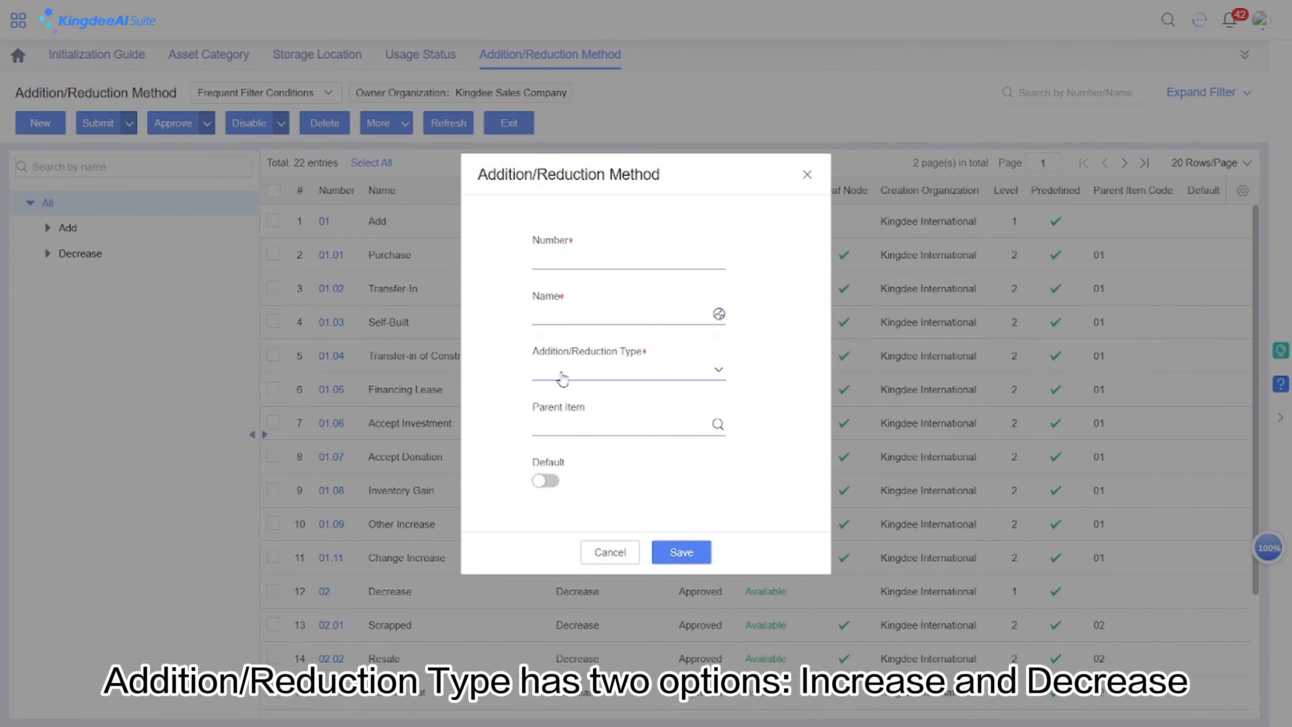
pyautogui.click(562, 379)
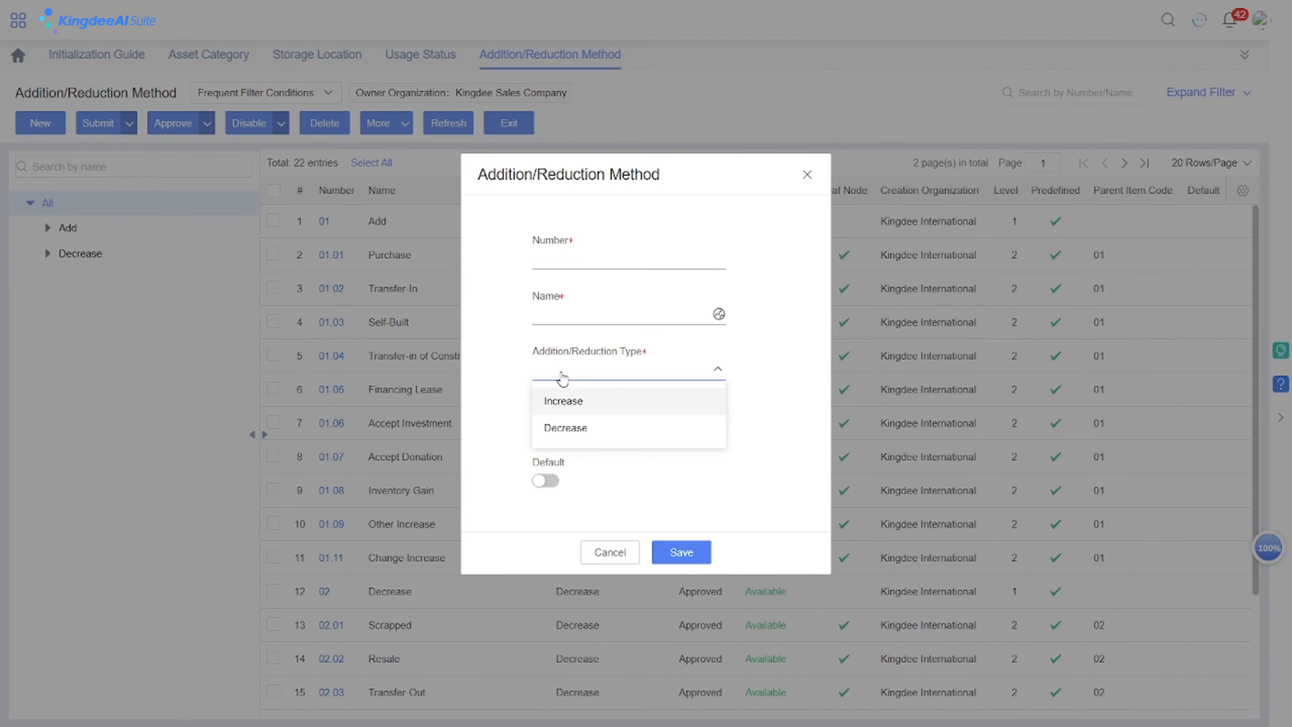
pyautogui.click(573, 490)
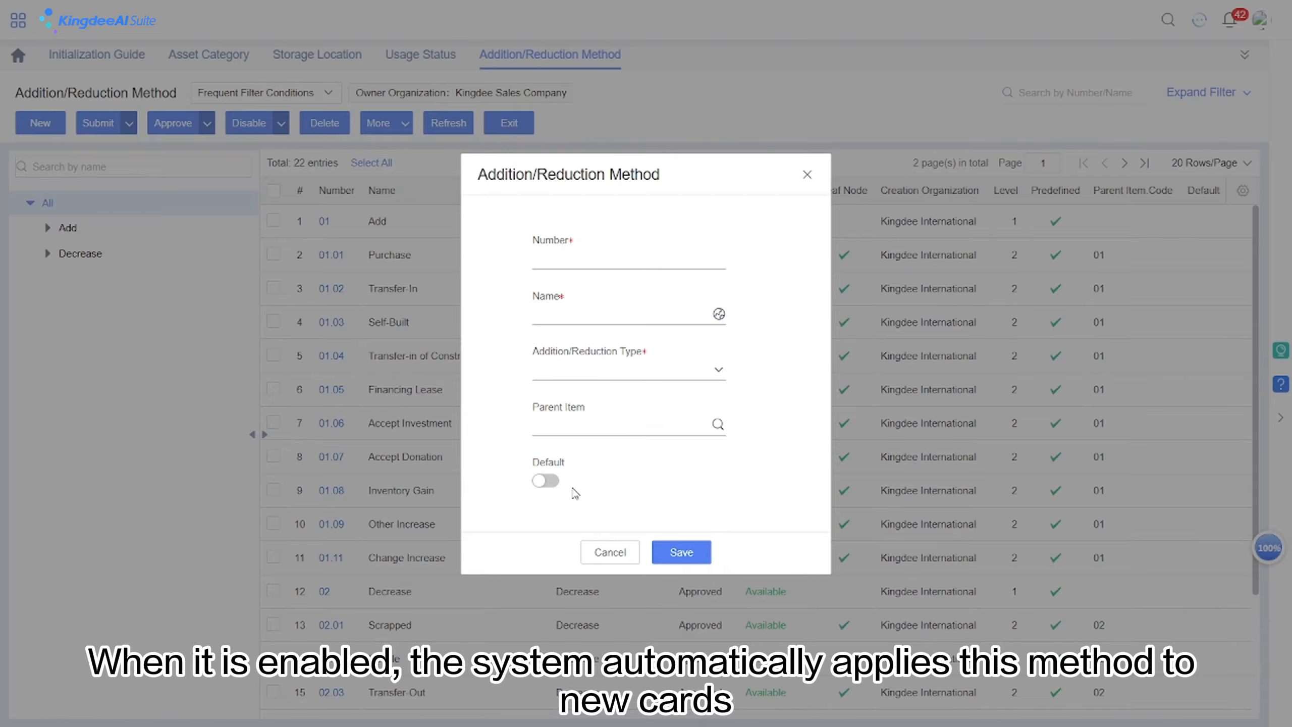
pyautogui.click(610, 553)
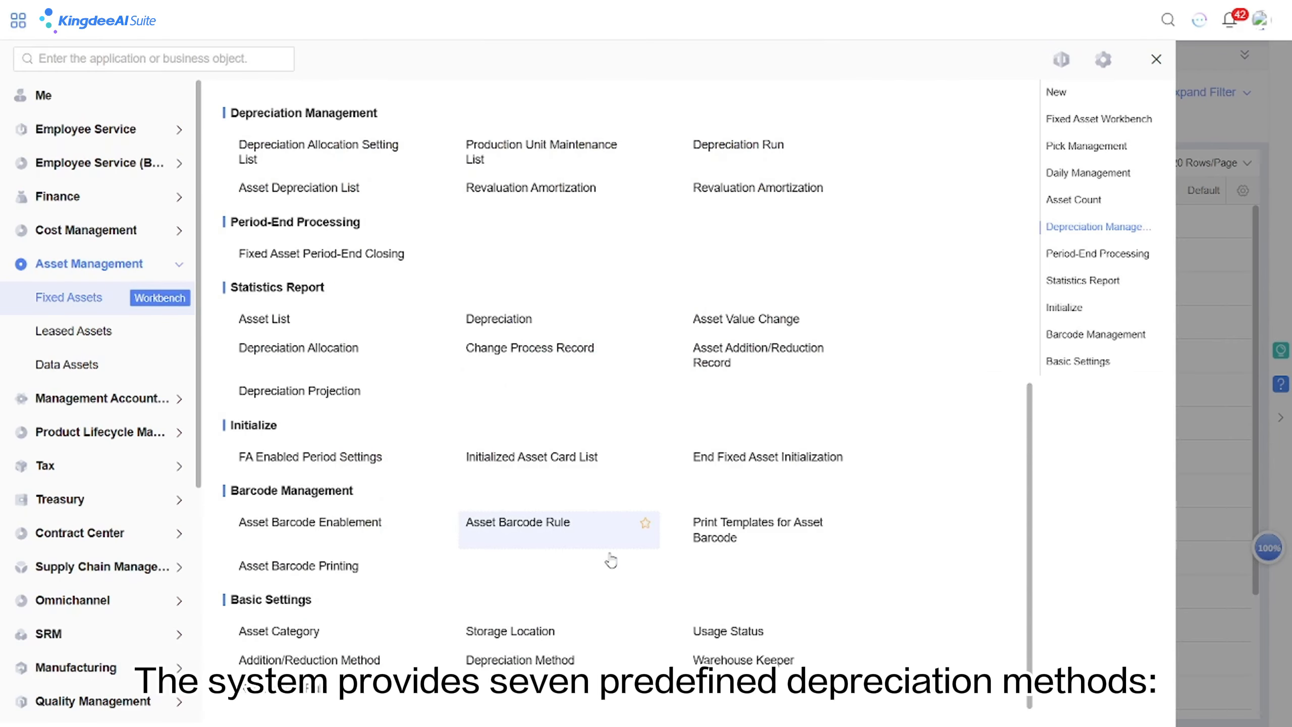
# Open the depreciation method list, start a new method and choose Fixed Depreciation Rate as its type
pyautogui.click(519, 661)
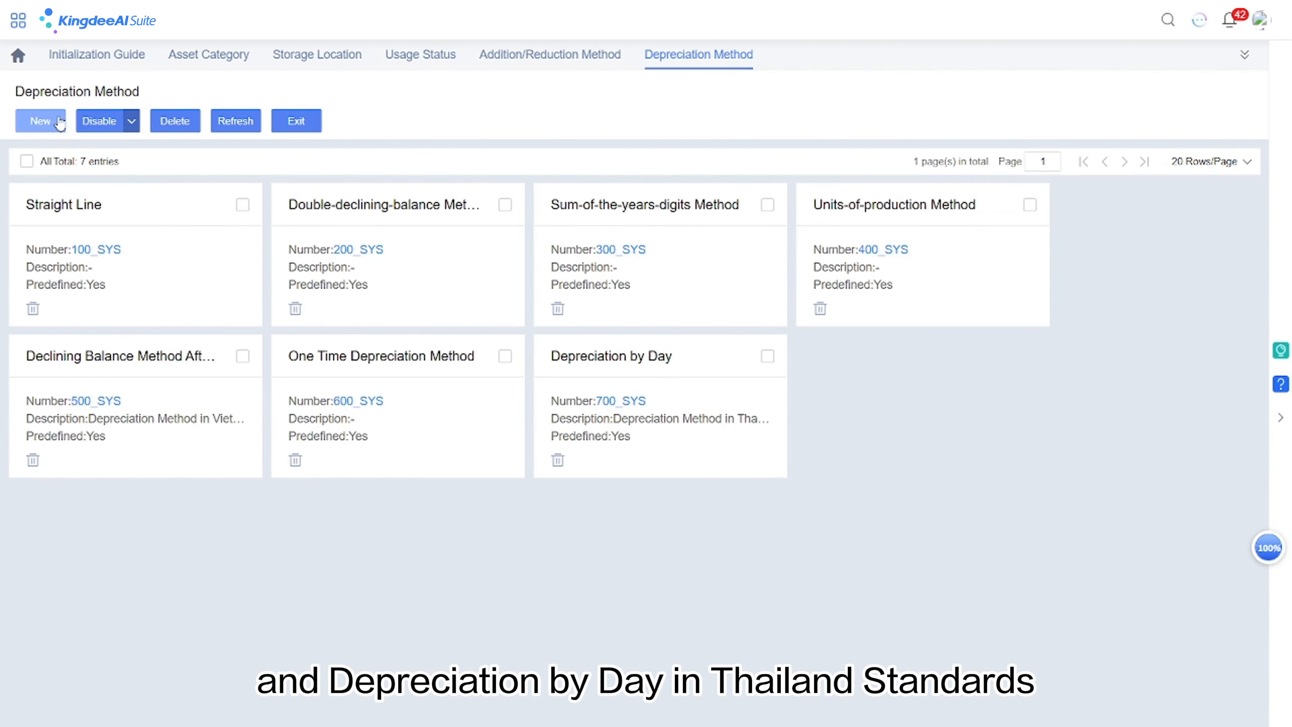
pyautogui.click(43, 119)
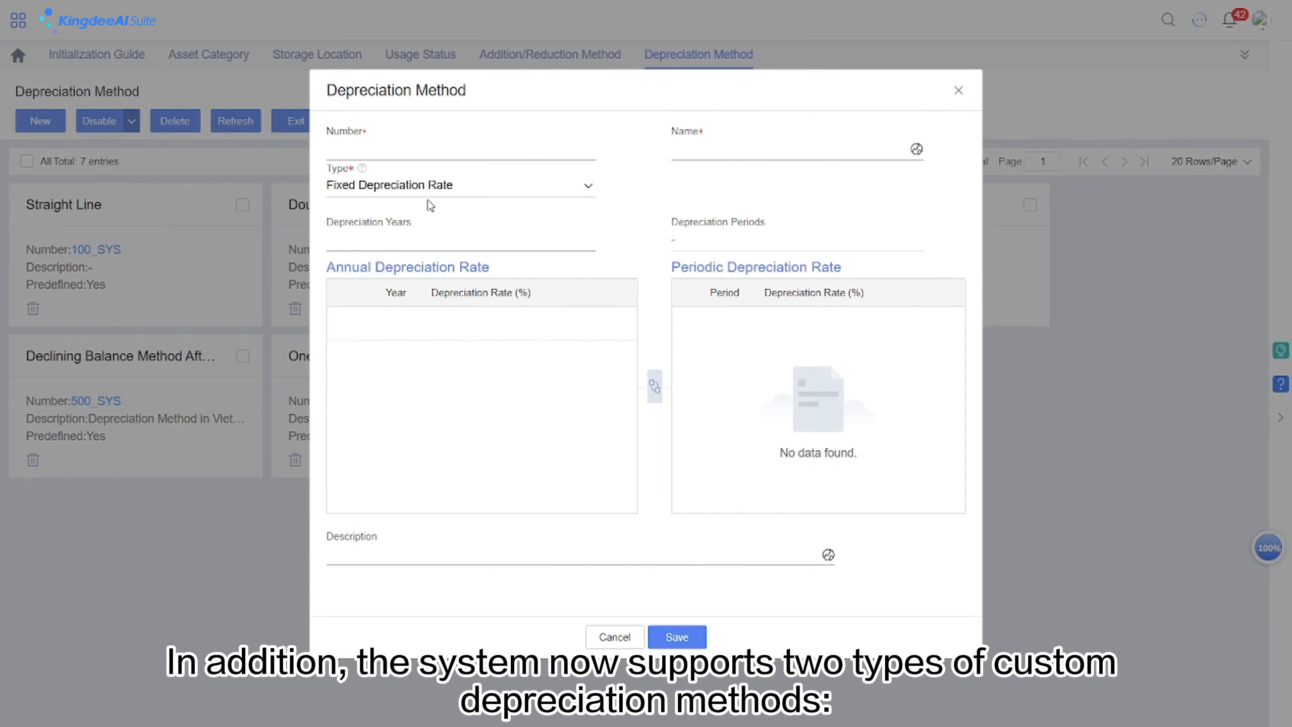
pyautogui.click(457, 196)
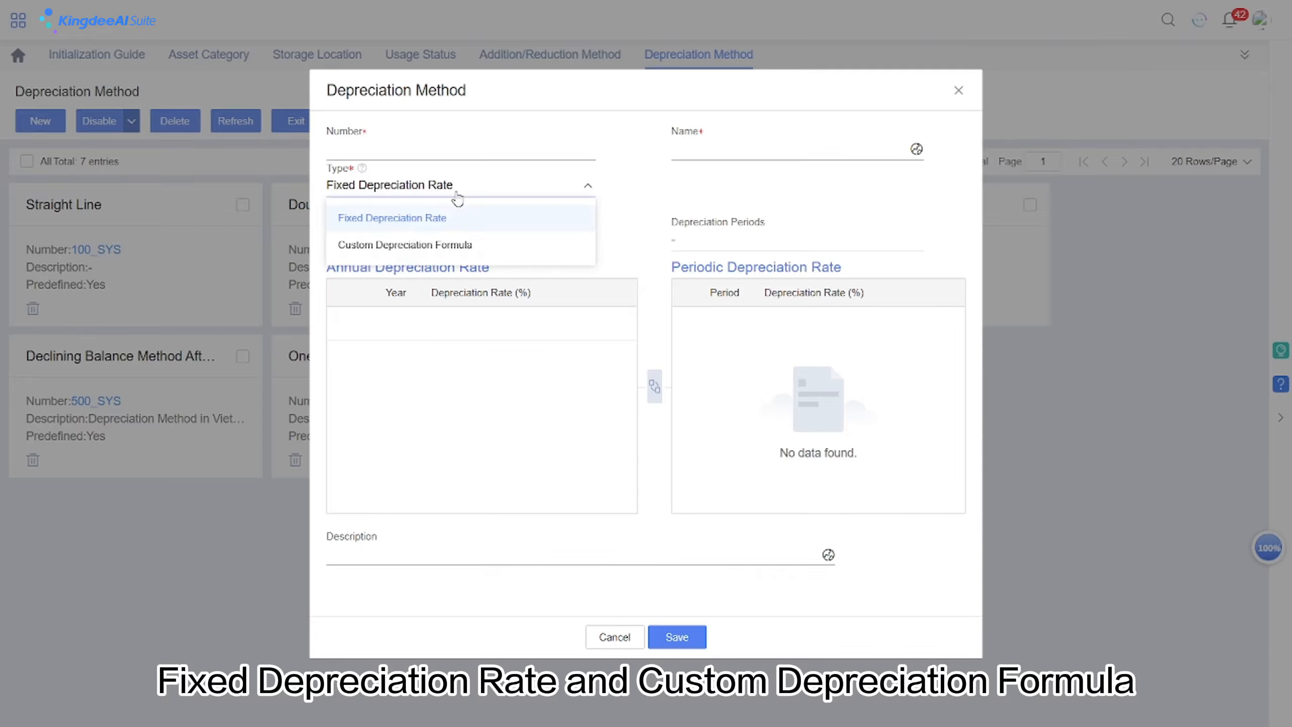
pyautogui.click(441, 218)
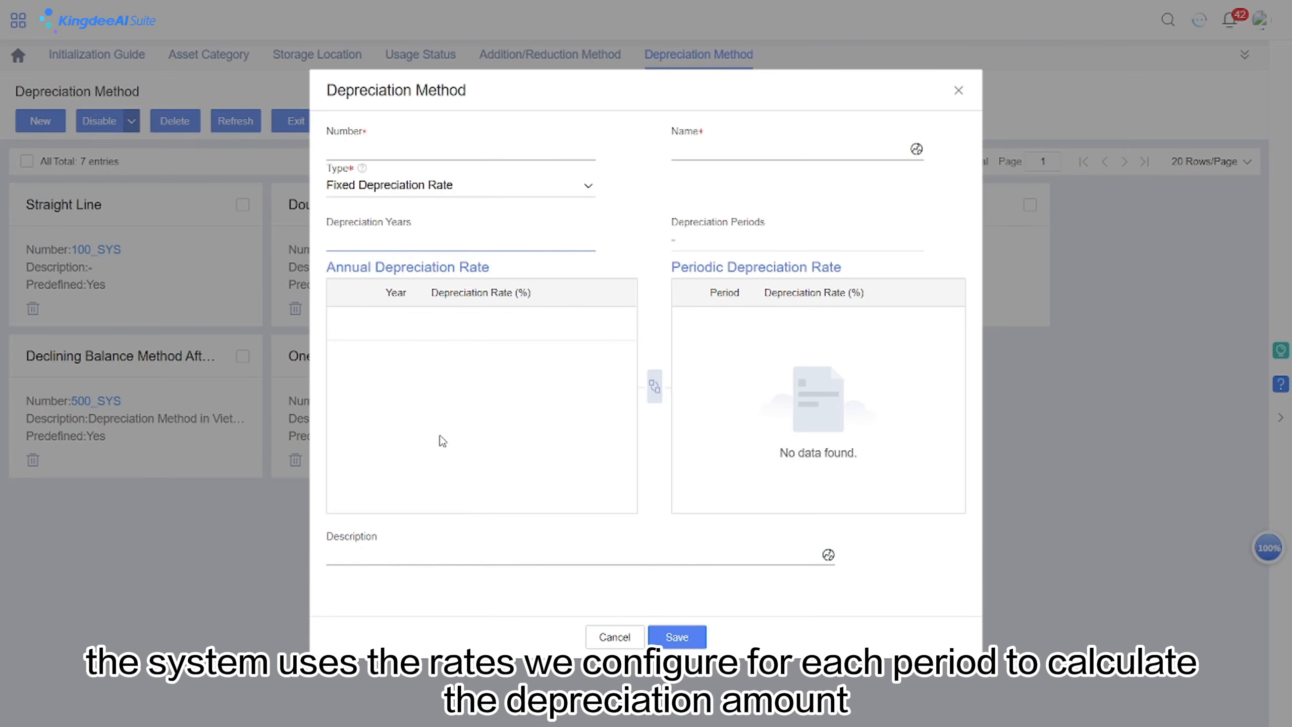
# Set the depreciation years to 1 and the year 1 rate to 100%, and review the periodic depreciation rates
pyautogui.write('1')
pyautogui.click(522, 323)
pyautogui.write('100')
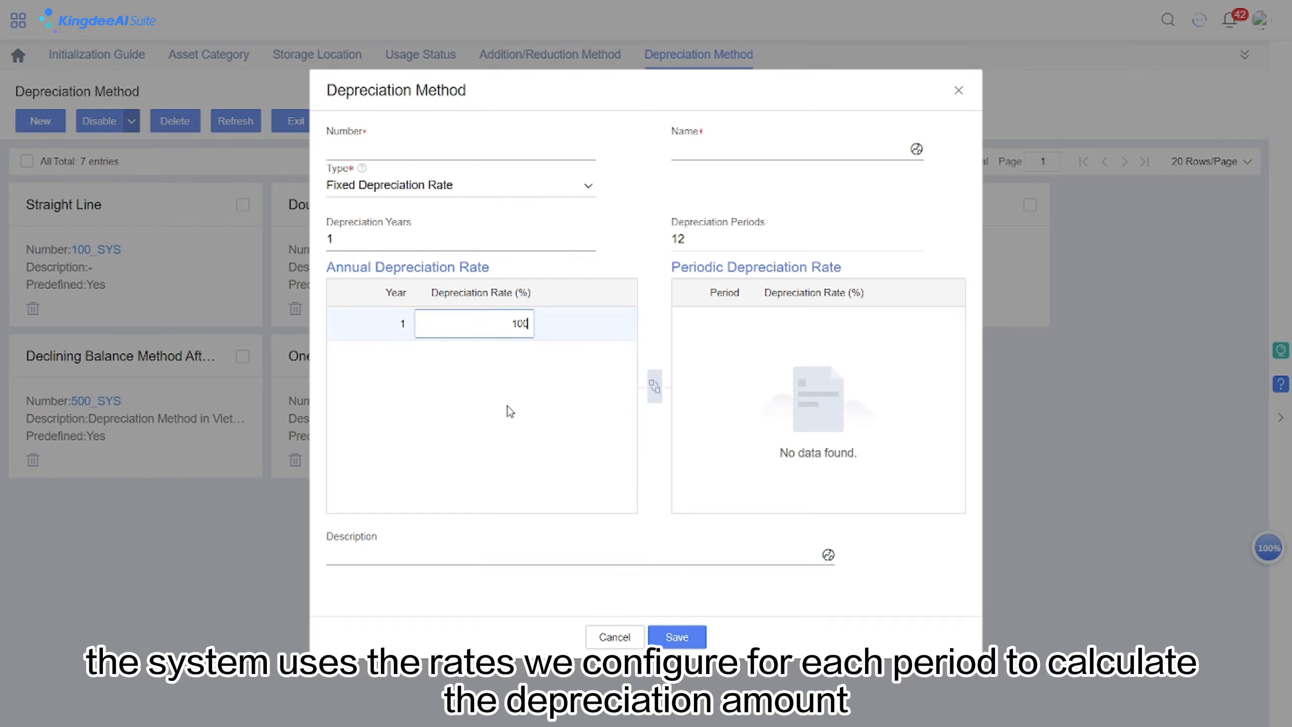
pyautogui.click(557, 405)
pyautogui.scroll(-4, 869, 370)
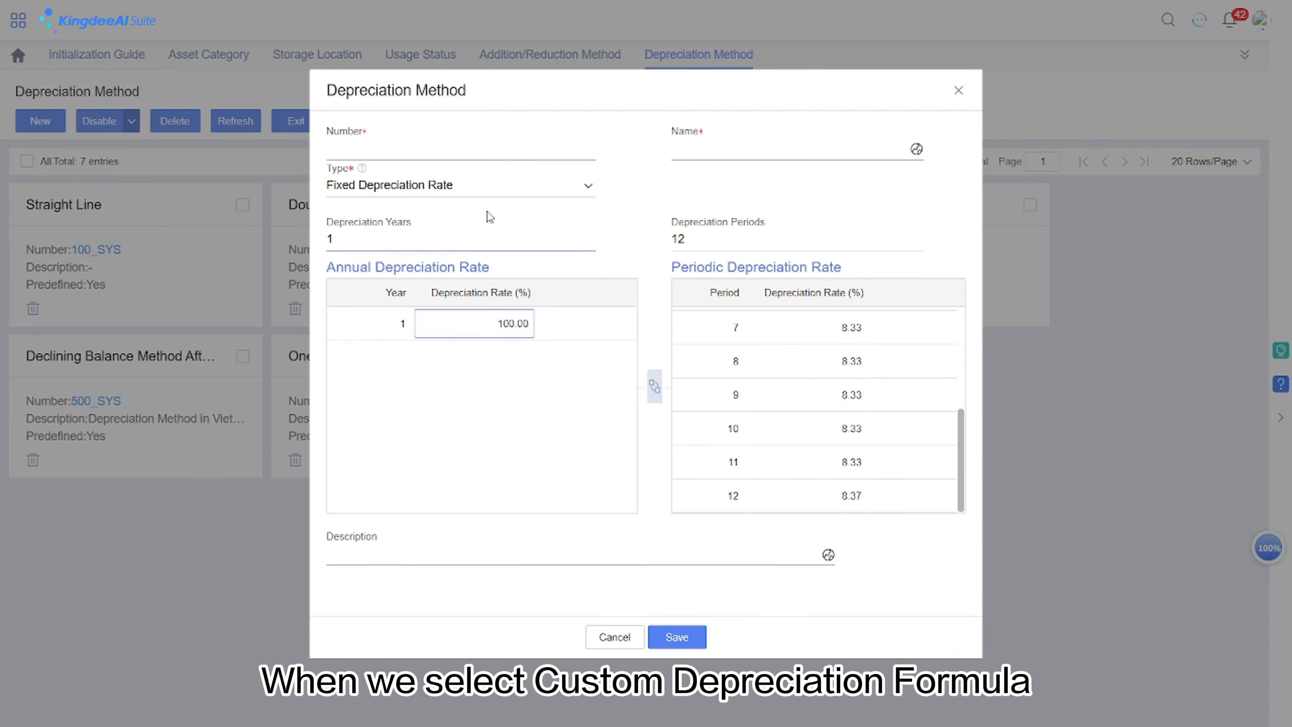
# Switch the type to Custom Depreciation Formula, examine the static formula designer's Document Header fields, and cancel the new method
pyautogui.click(452, 189)
pyautogui.click(415, 245)
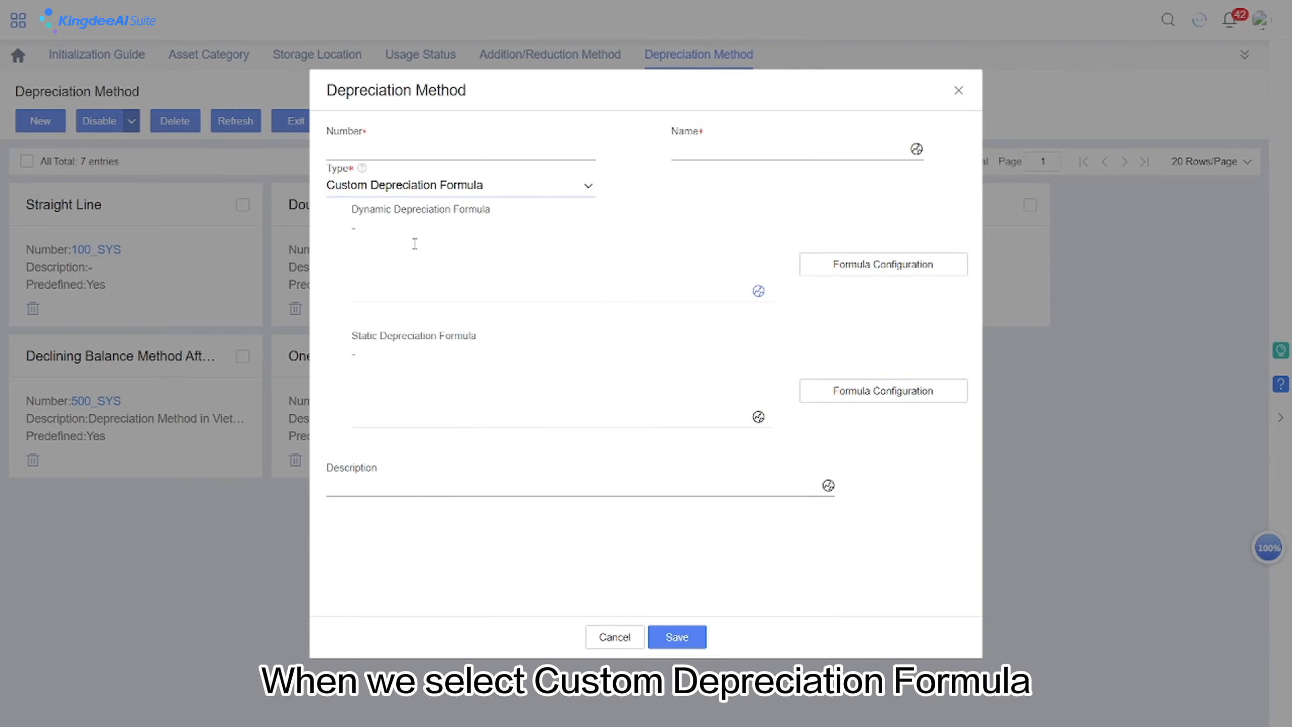
pyautogui.click(874, 391)
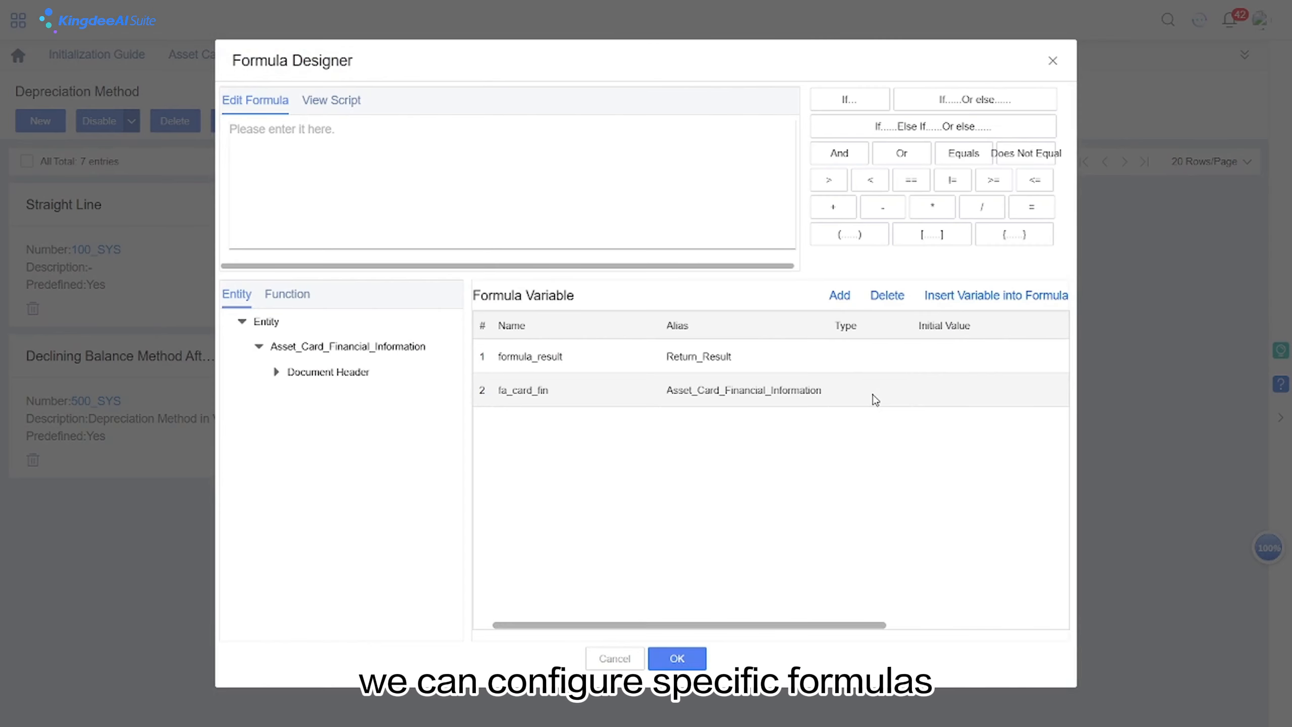
pyautogui.click(276, 372)
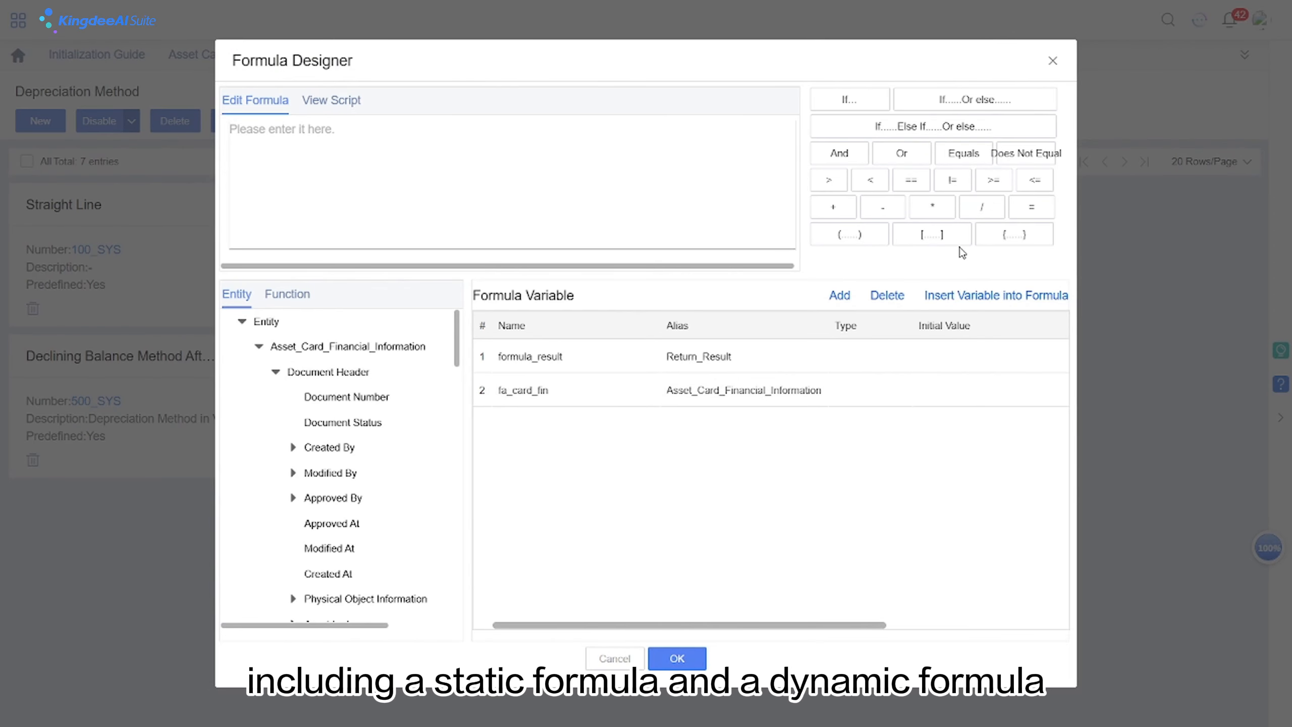
pyautogui.click(1052, 60)
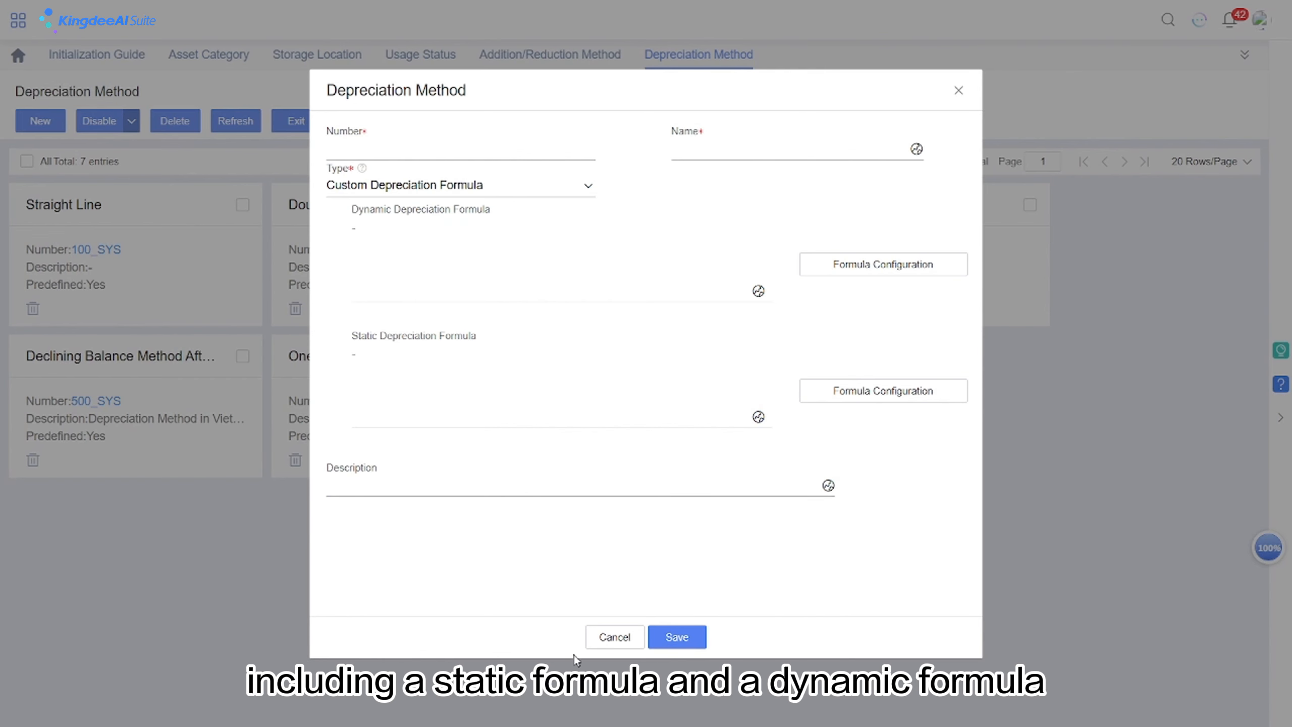
pyautogui.click(601, 641)
# Open the warehouse keeper list, examine the Warehouse Management Dimension options in a new keeper form, and close it without saving
pyautogui.click(685, 522)
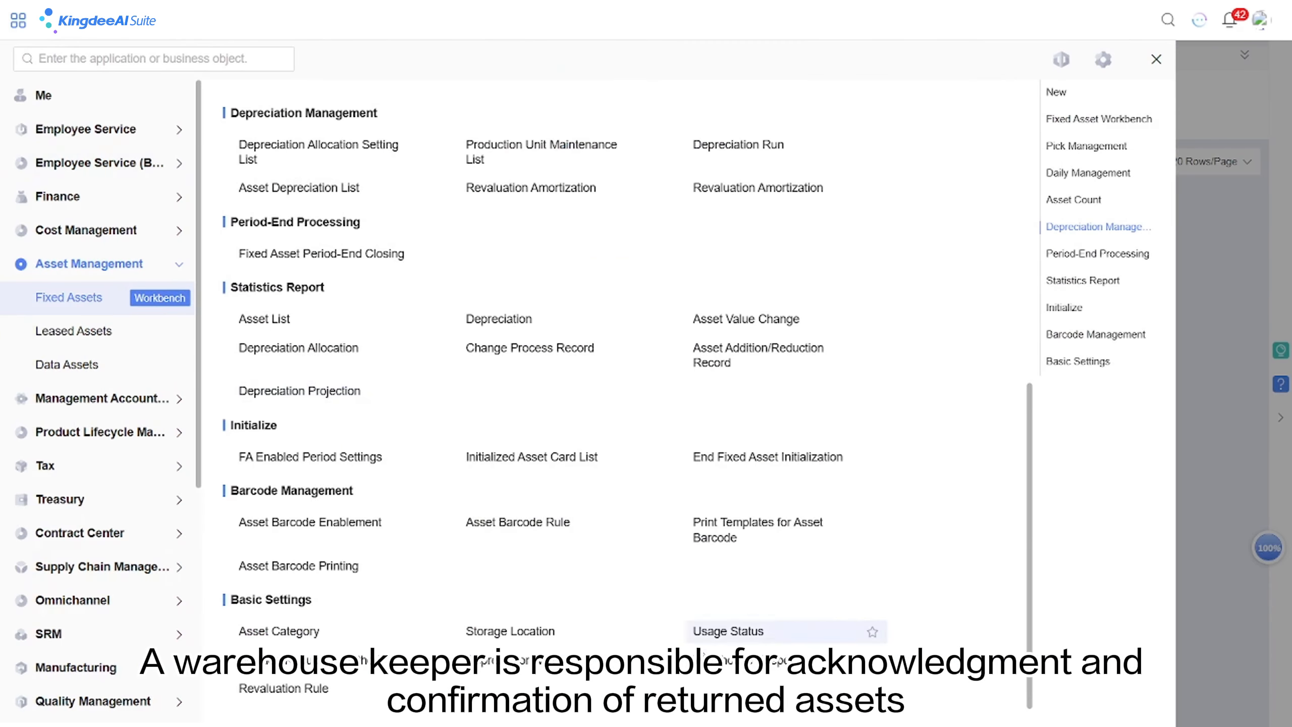
pyautogui.click(707, 660)
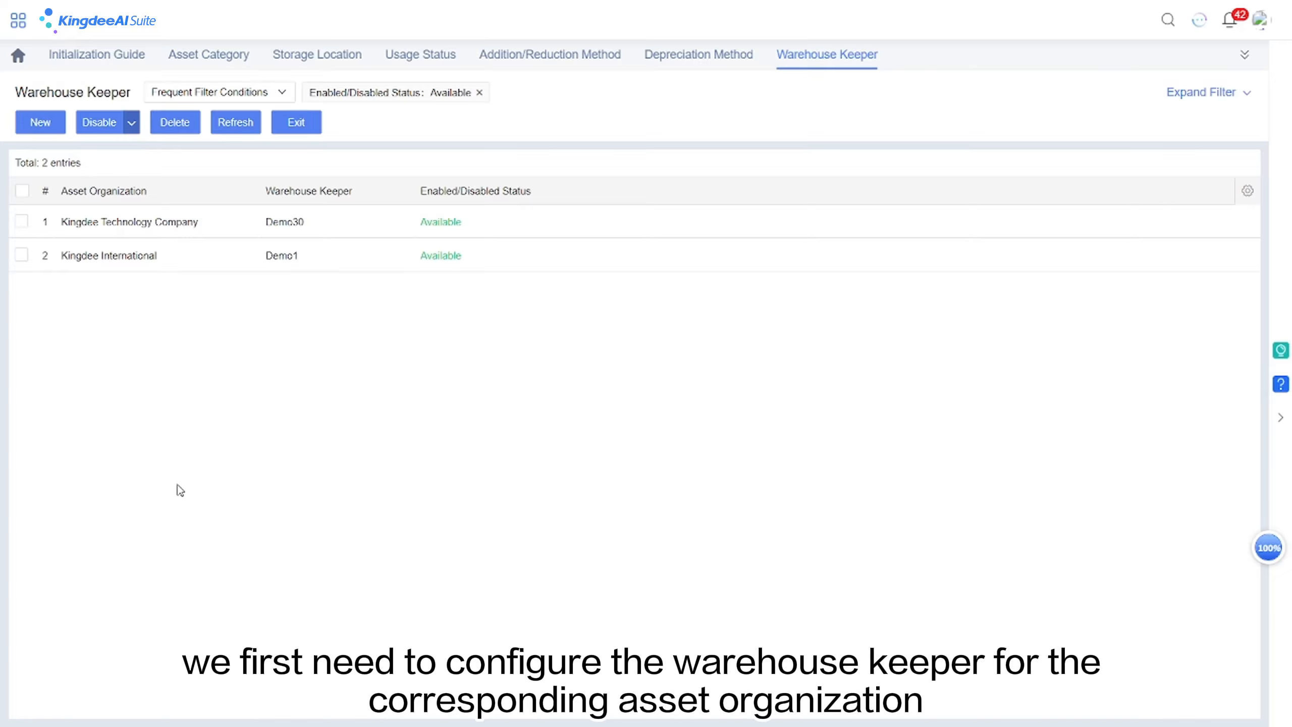
pyautogui.click(38, 123)
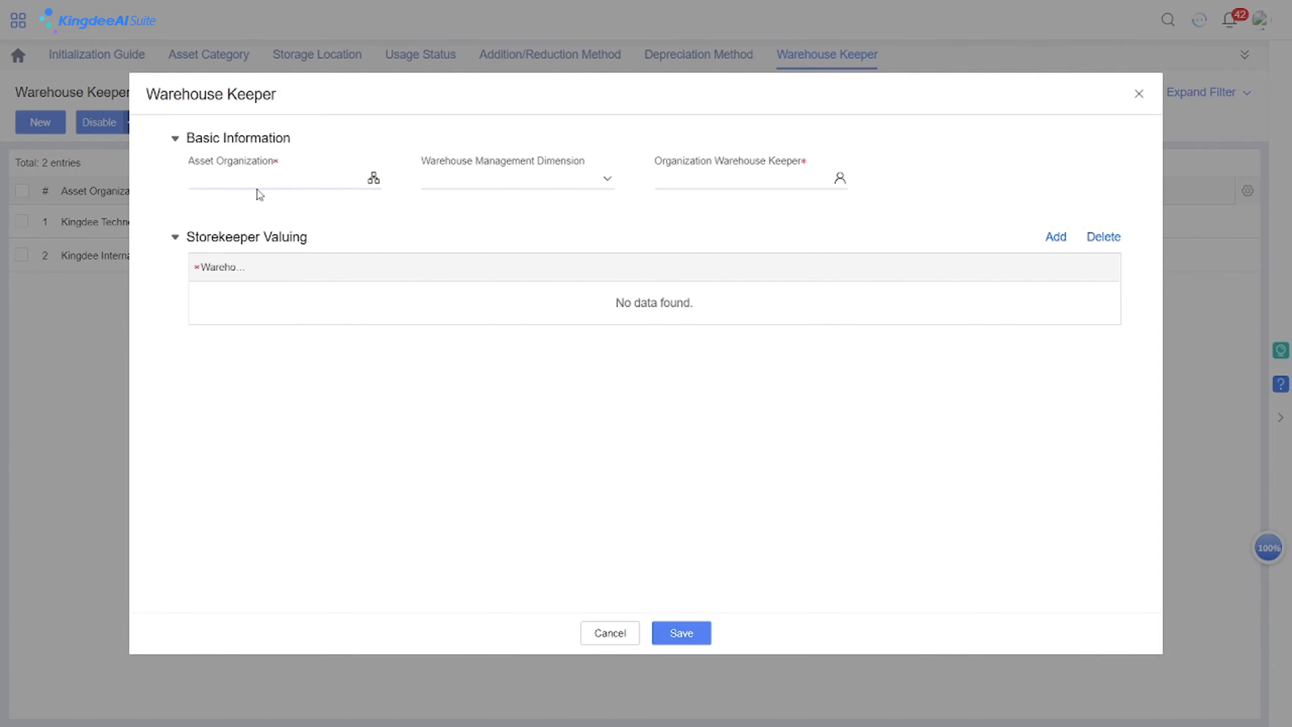
pyautogui.click(465, 179)
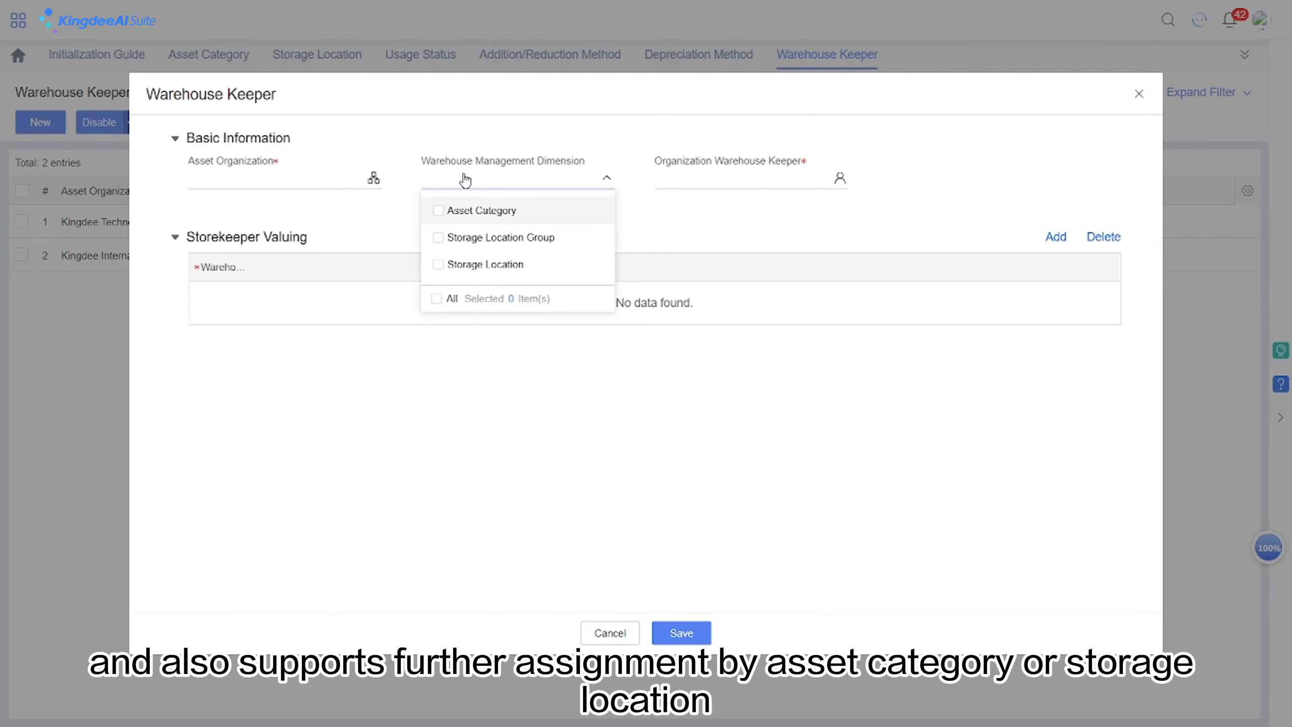
pyautogui.click(669, 235)
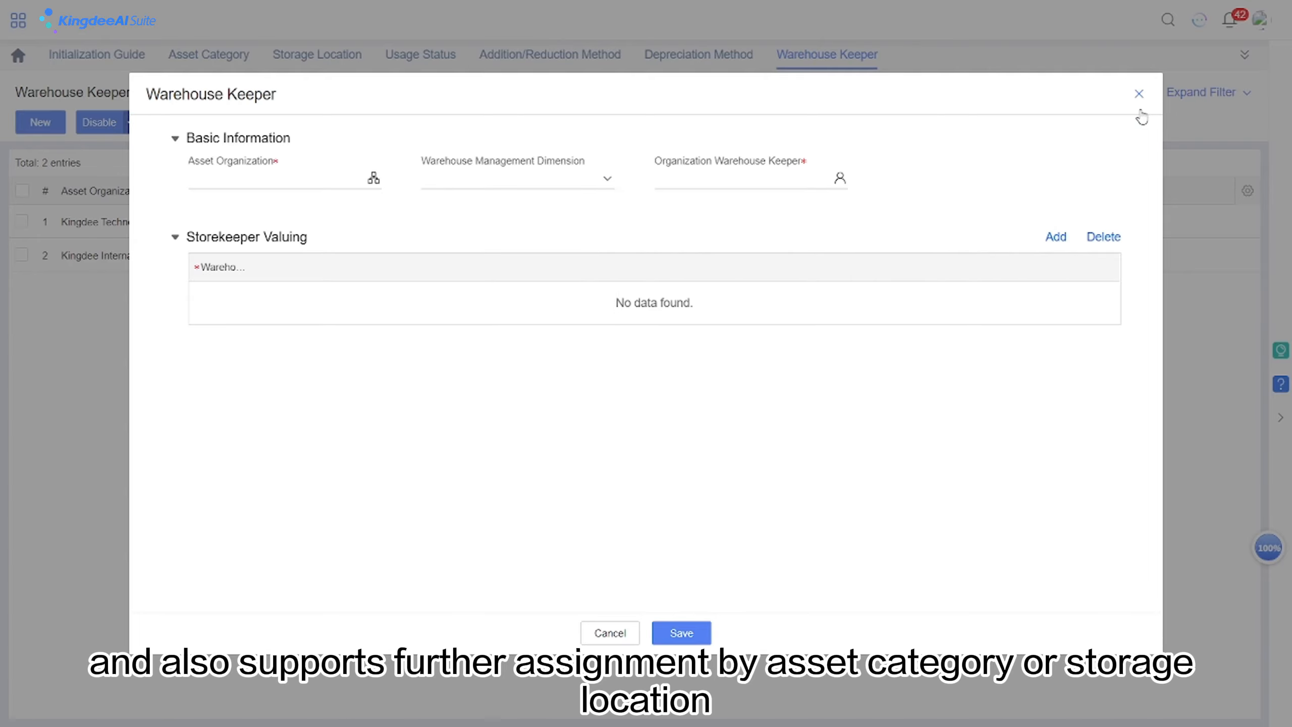
pyautogui.click(1141, 95)
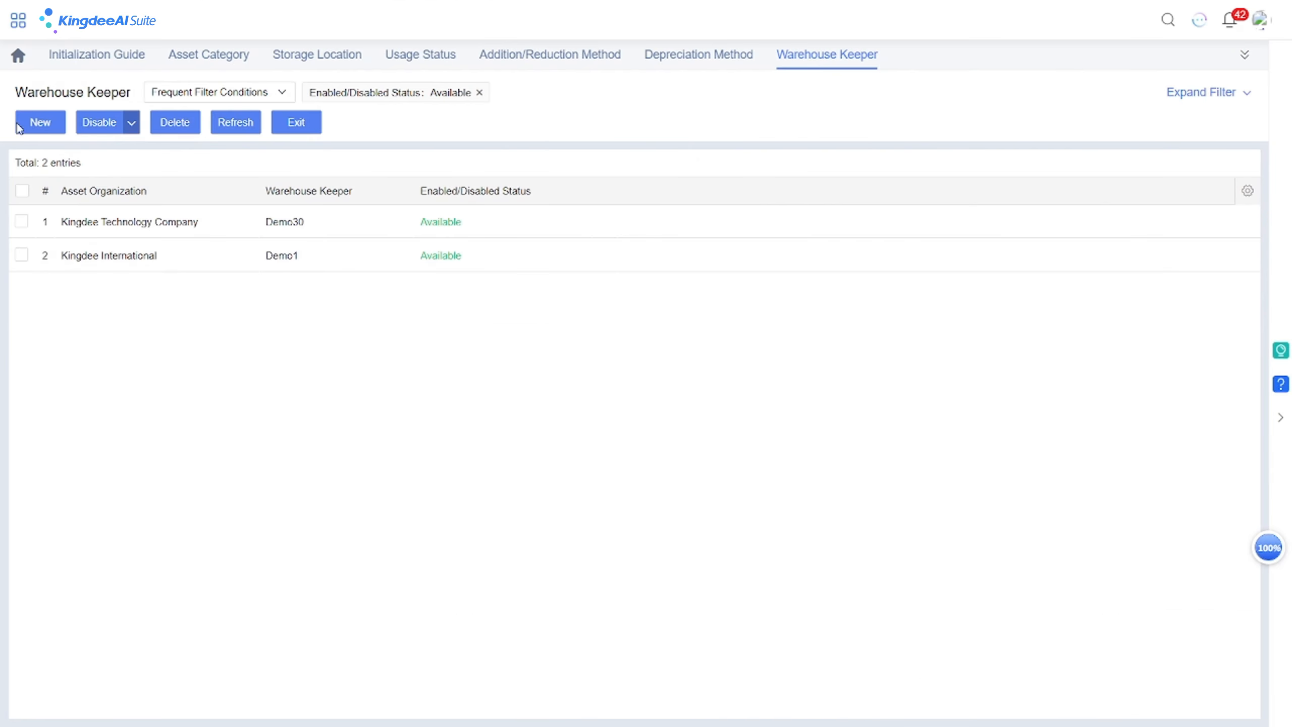
# Open FA Enabled Period Settings, and view Kingdee Sales Company's policy and sublevel organization in the General Ledger's Legal Entity Accounting System
pyautogui.click(18, 20)
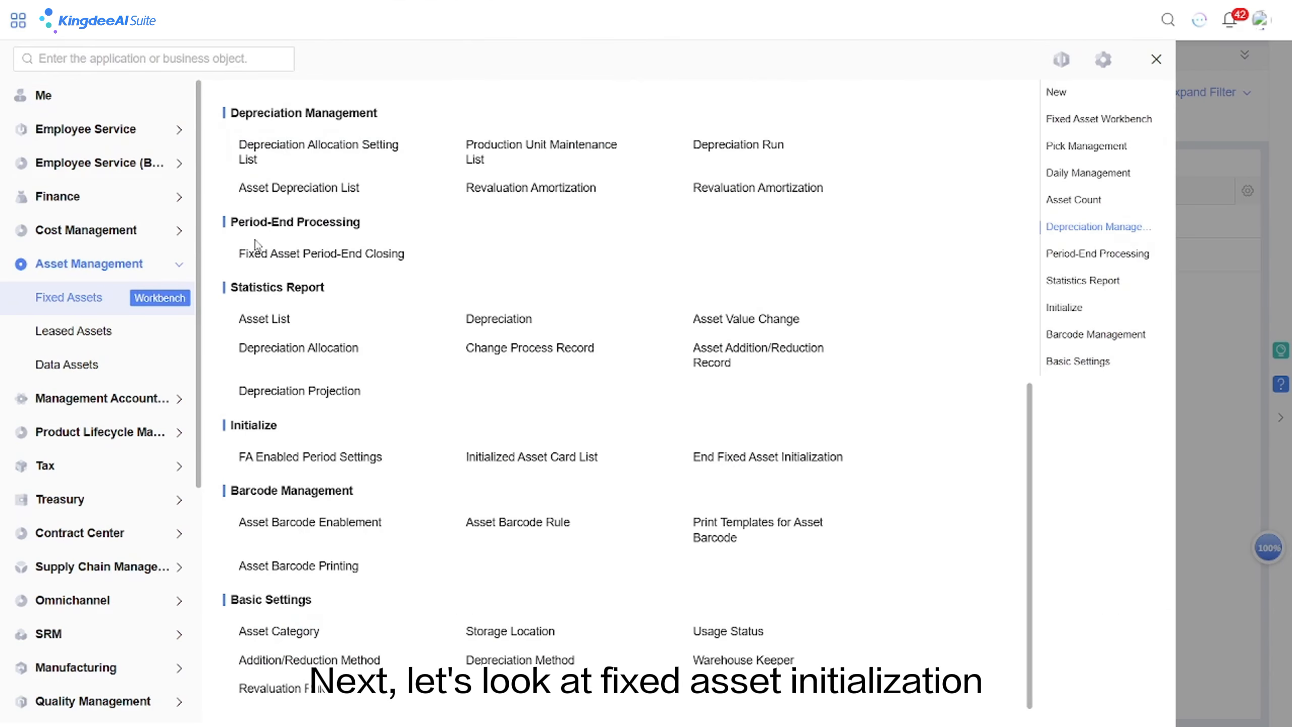
pyautogui.click(366, 458)
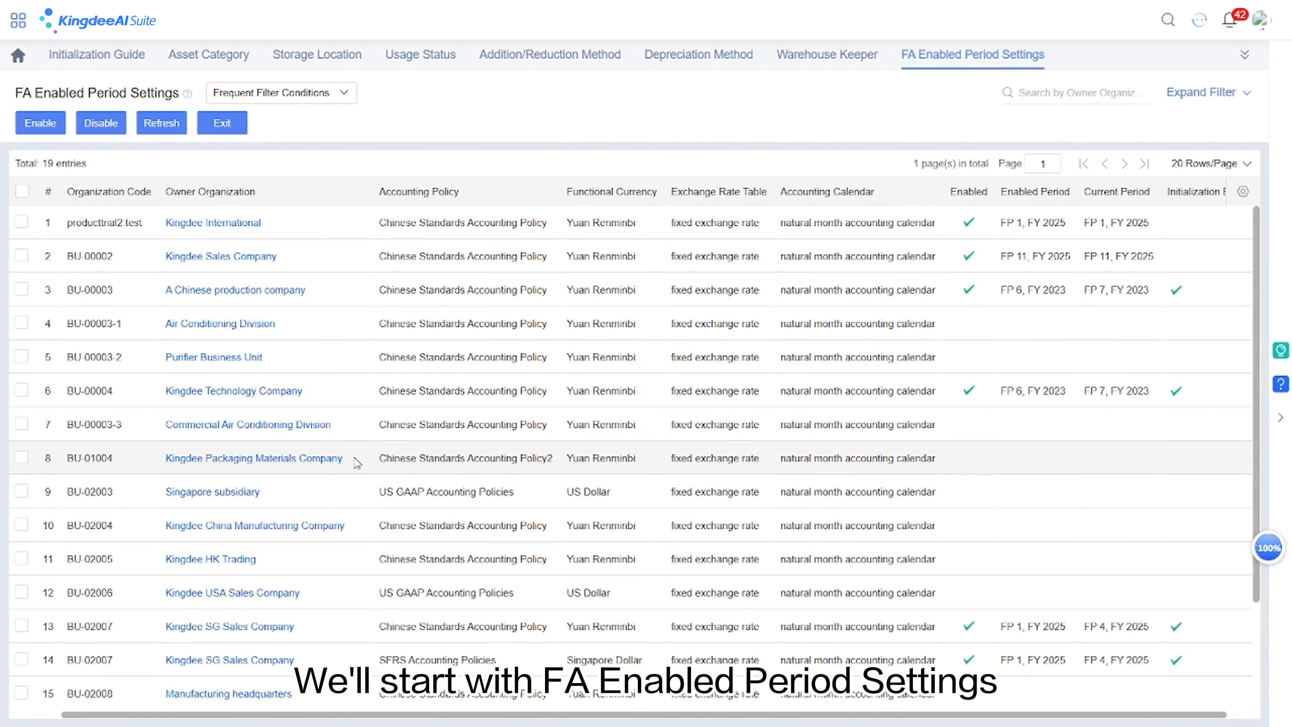
pyautogui.click(19, 20)
pyautogui.click(58, 196)
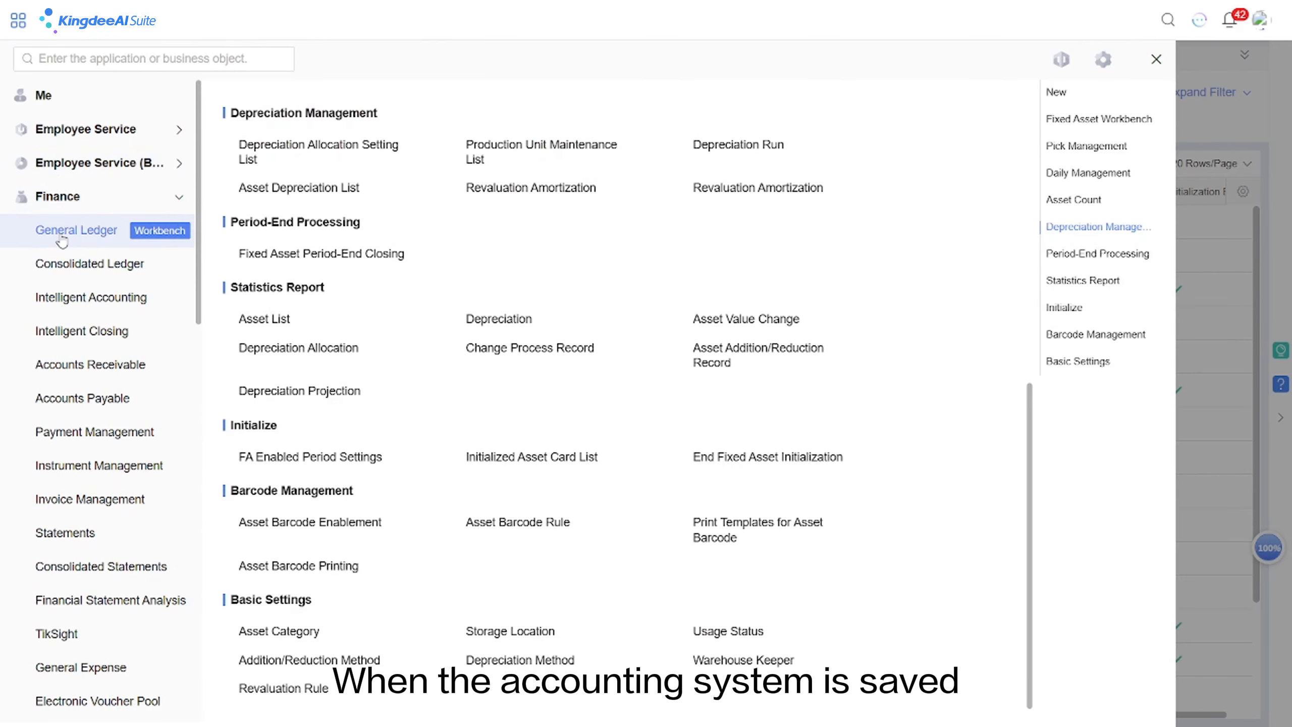
pyautogui.click(61, 240)
pyautogui.scroll(-10, 274, 288)
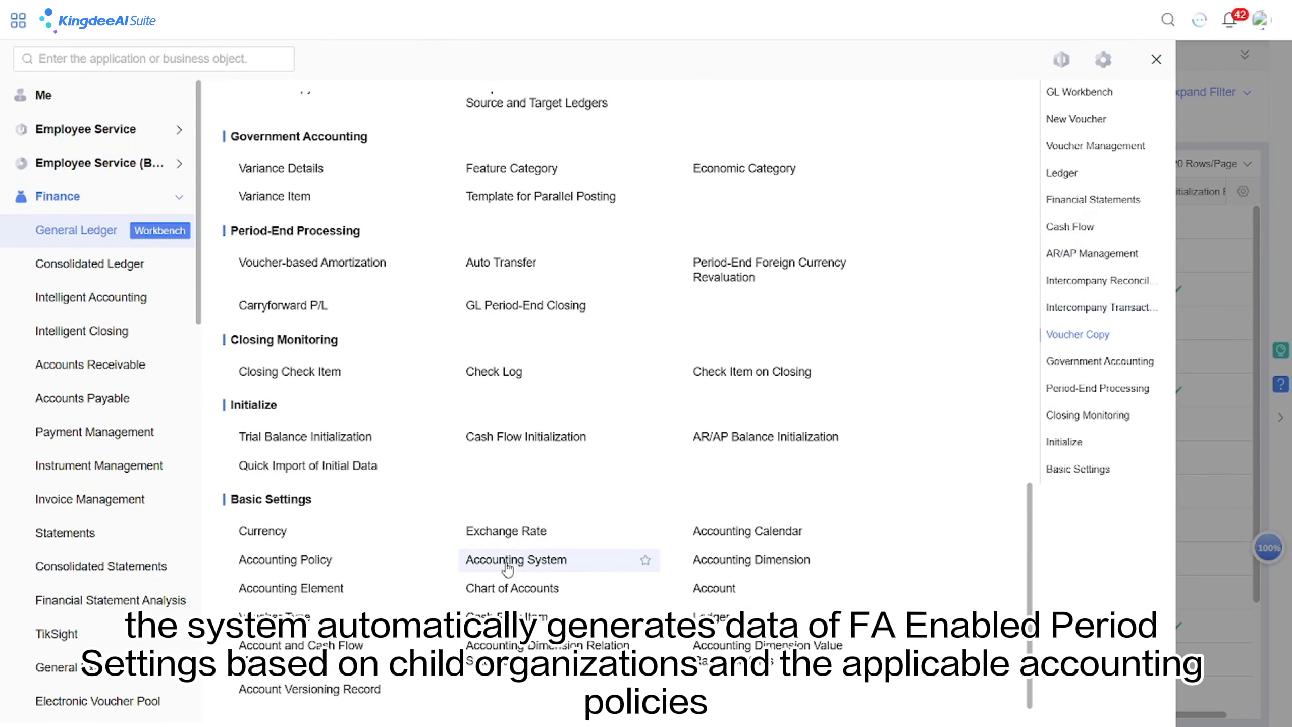
pyautogui.click(508, 560)
pyautogui.click(65, 250)
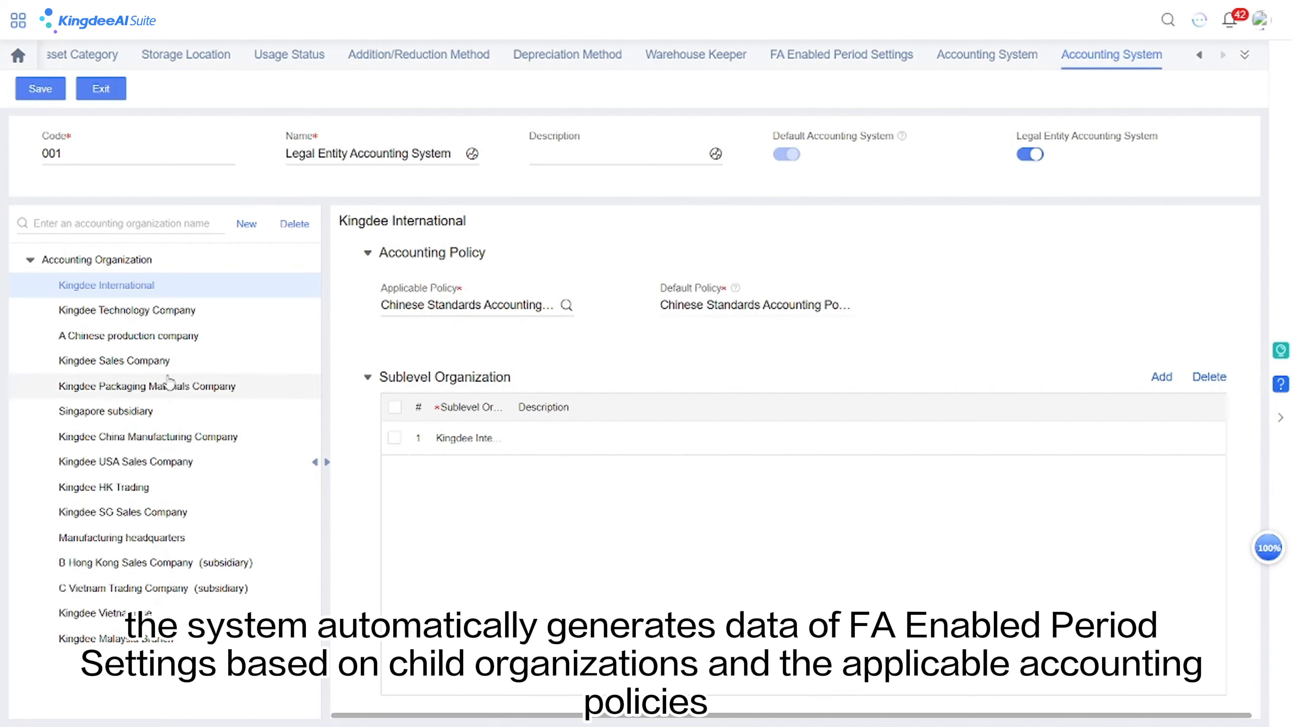
pyautogui.click(155, 361)
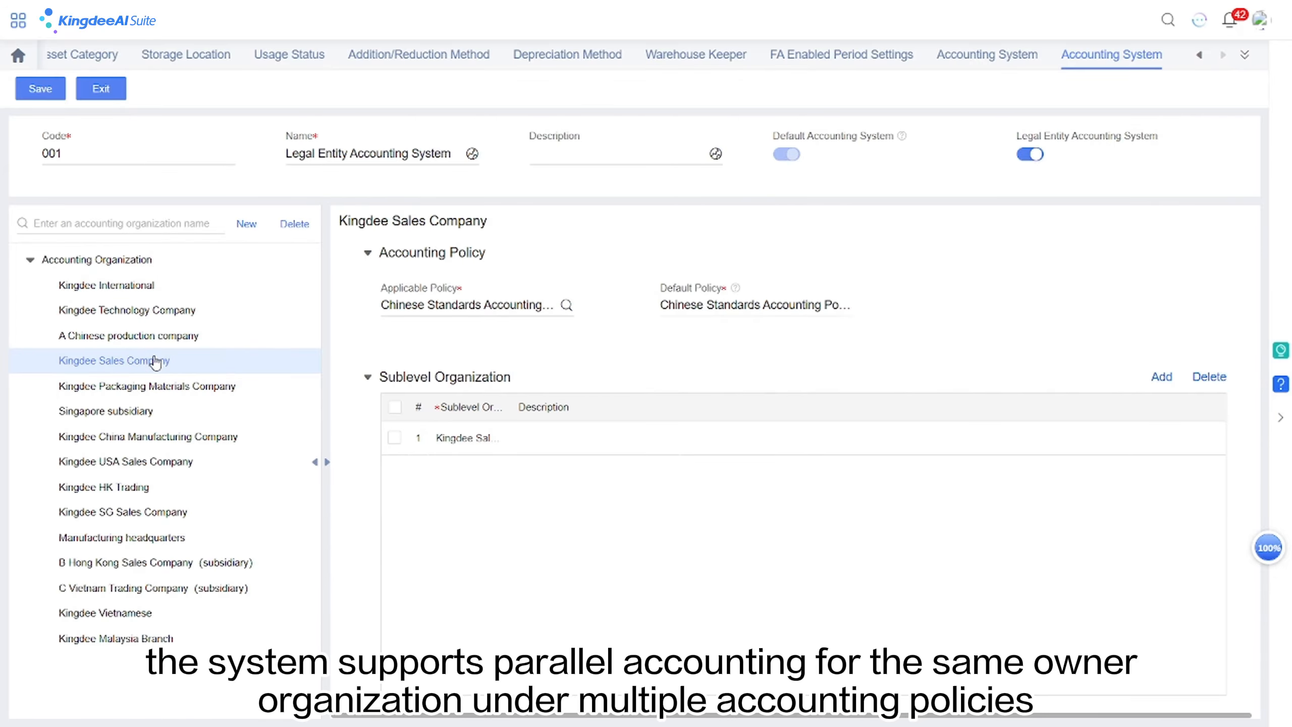
# Return to FA Enabled Period Settings, examine the enabling form for the Air Conditioning Division, and close it without enabling
pyautogui.click(810, 53)
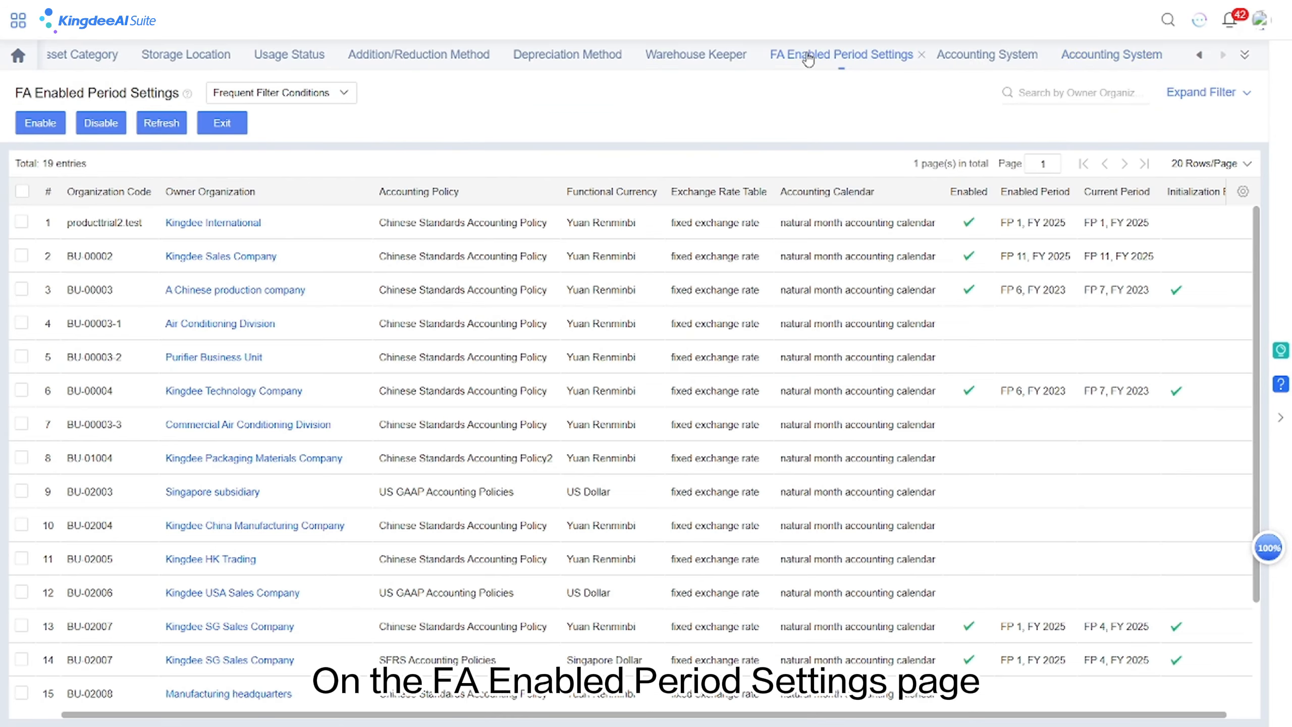
pyautogui.click(400, 334)
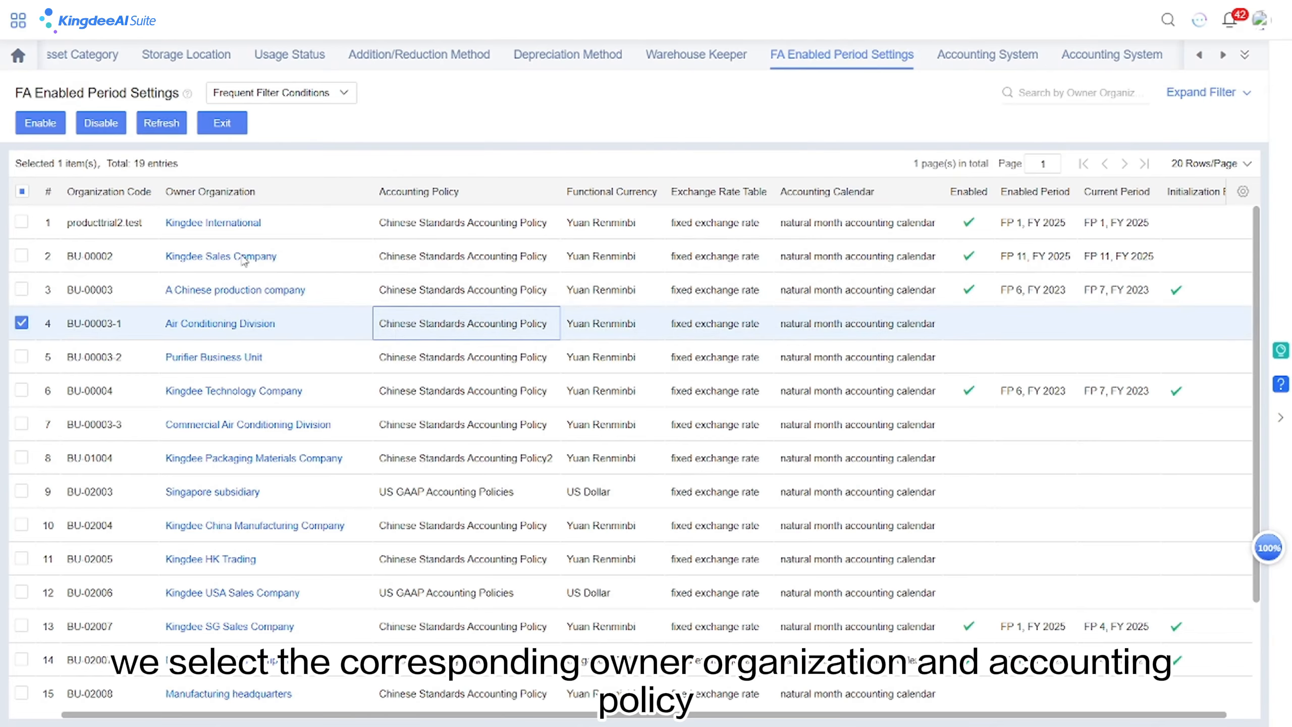
pyautogui.click(40, 123)
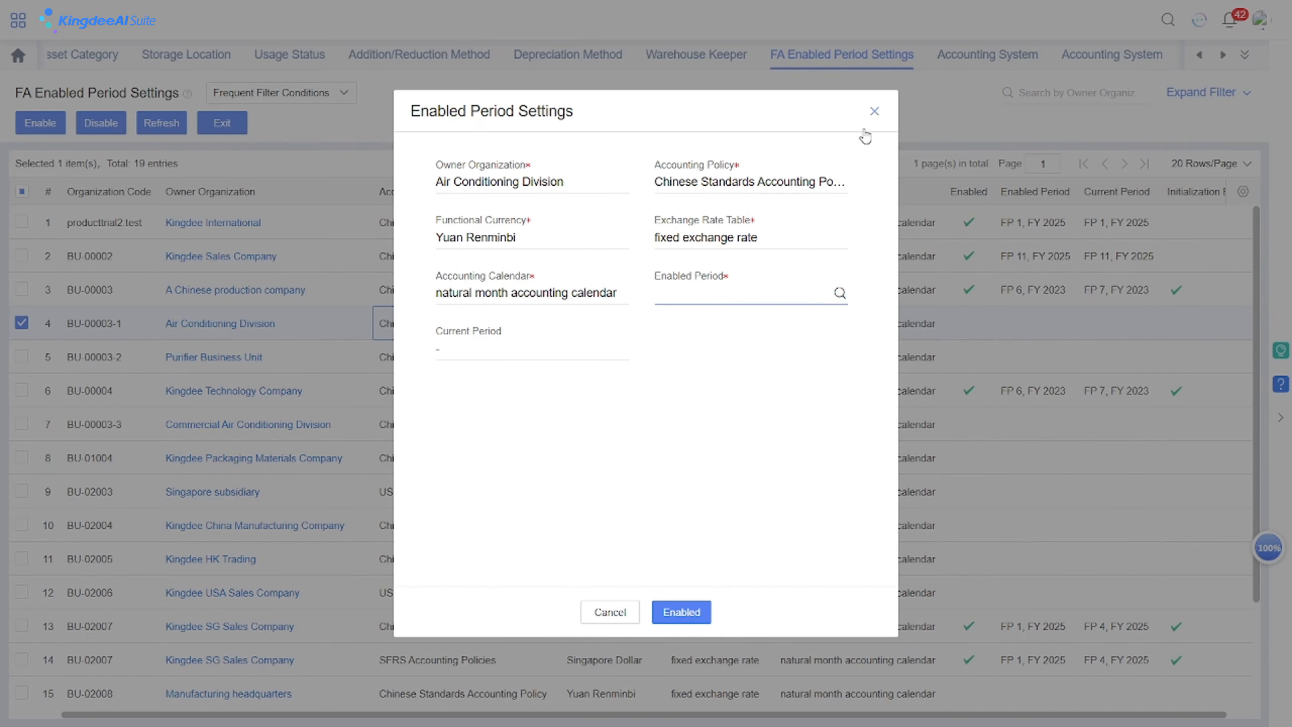
pyautogui.click(875, 112)
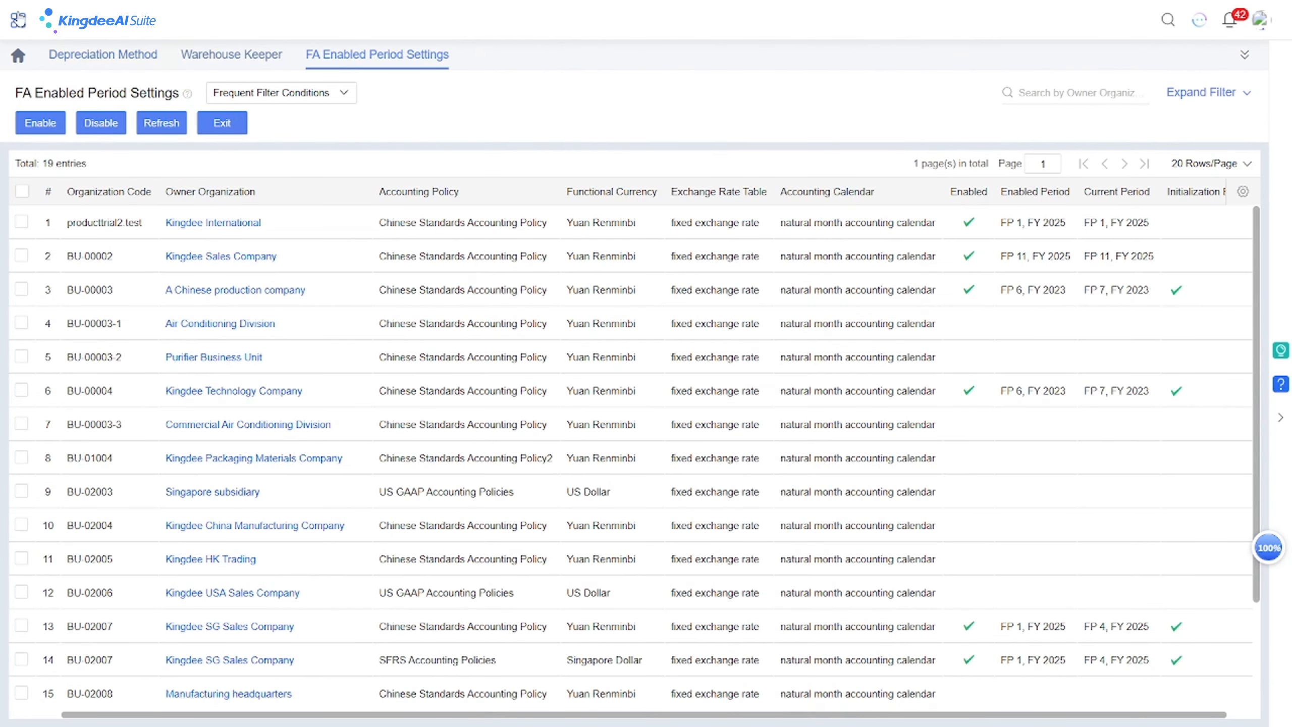
# Open the Initialized Asset Card List in Fixed Assets and view the Factory Building card
pyautogui.click(17, 20)
pyautogui.scroll(-4, 470, 364)
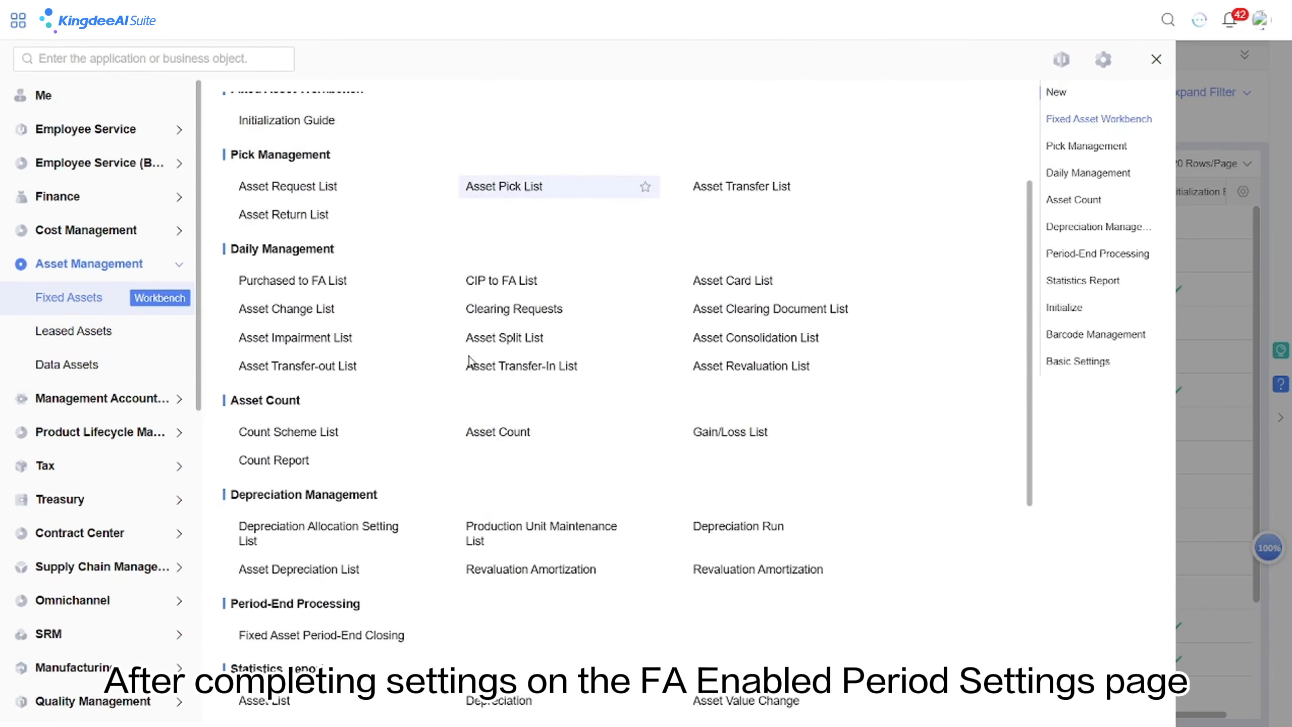
pyautogui.scroll(-3, 500, 444)
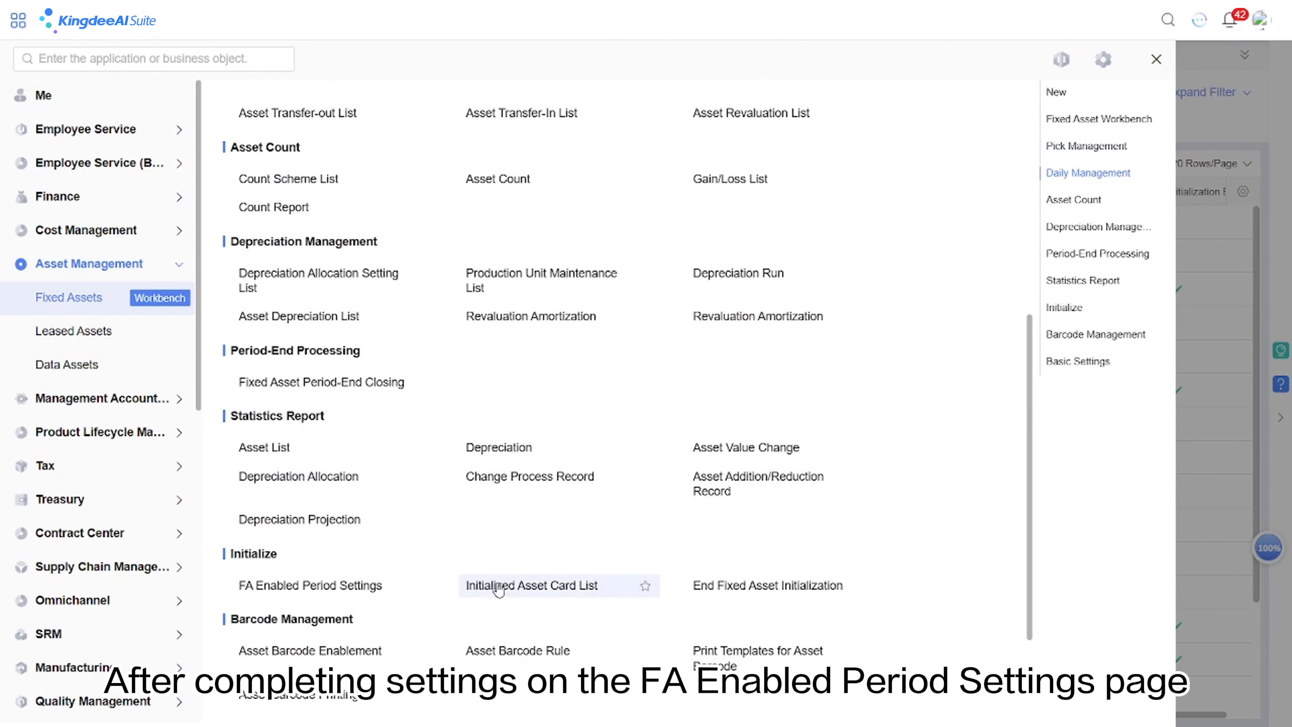
pyautogui.click(500, 587)
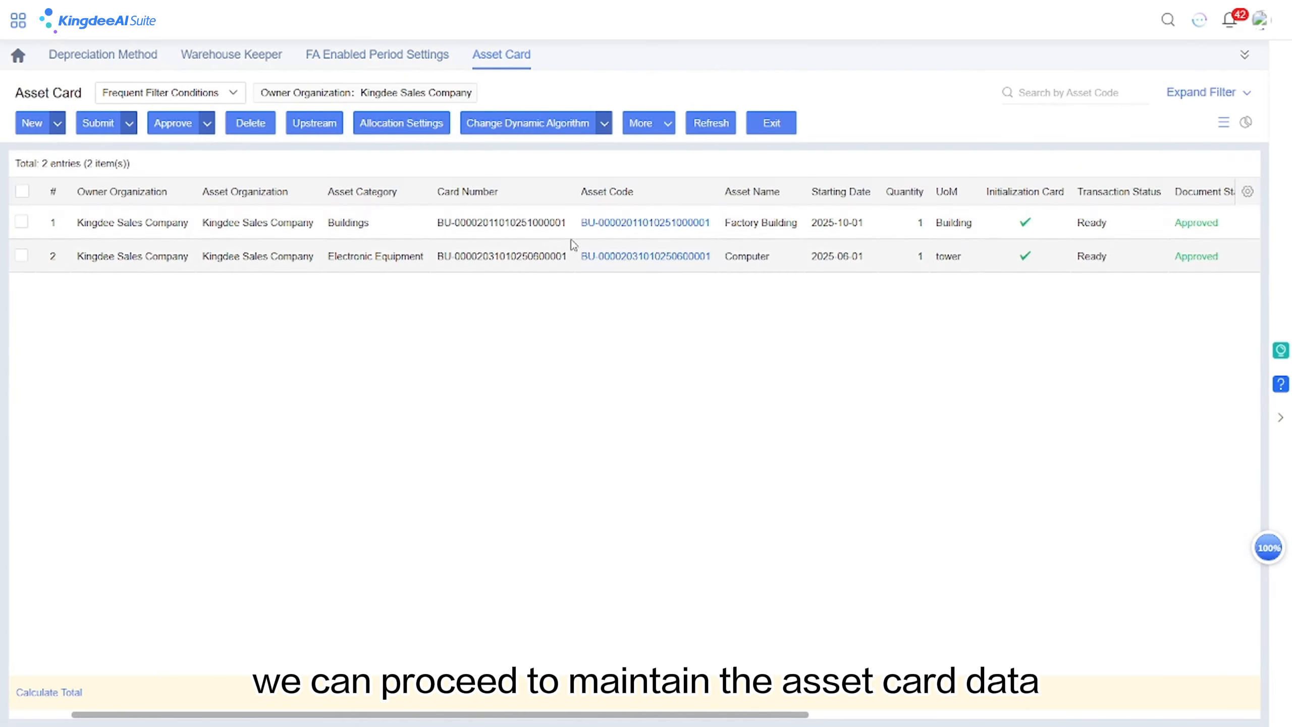
pyautogui.click(593, 227)
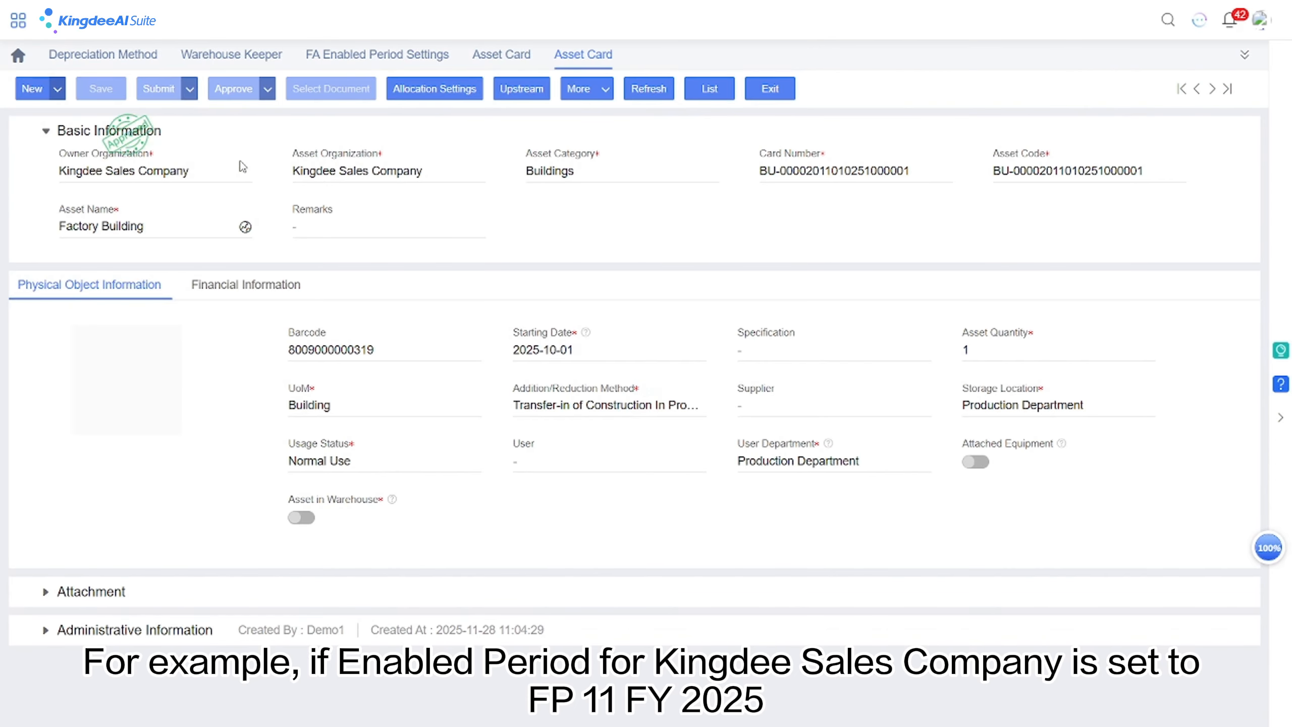
# Copy the Factory Building card into a new asset card and view the departments selectable as its user department
pyautogui.click(57, 88)
pyautogui.click(35, 122)
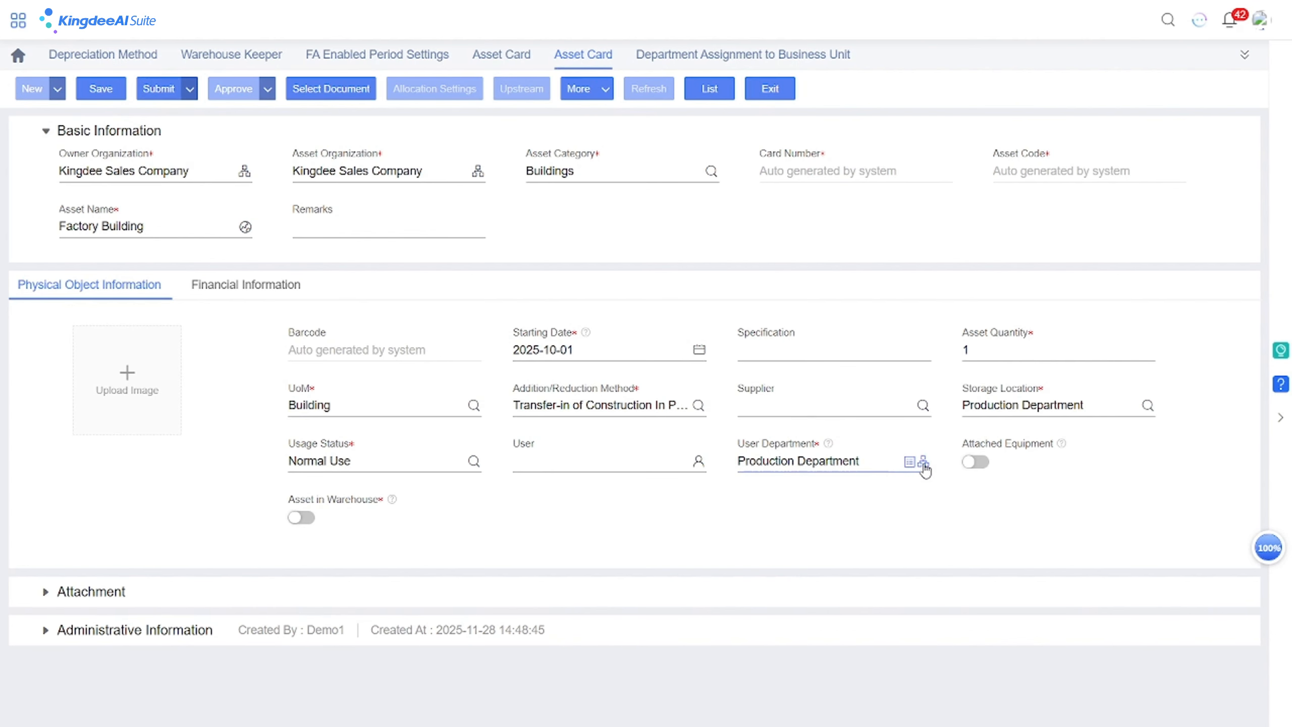
pyautogui.click(923, 462)
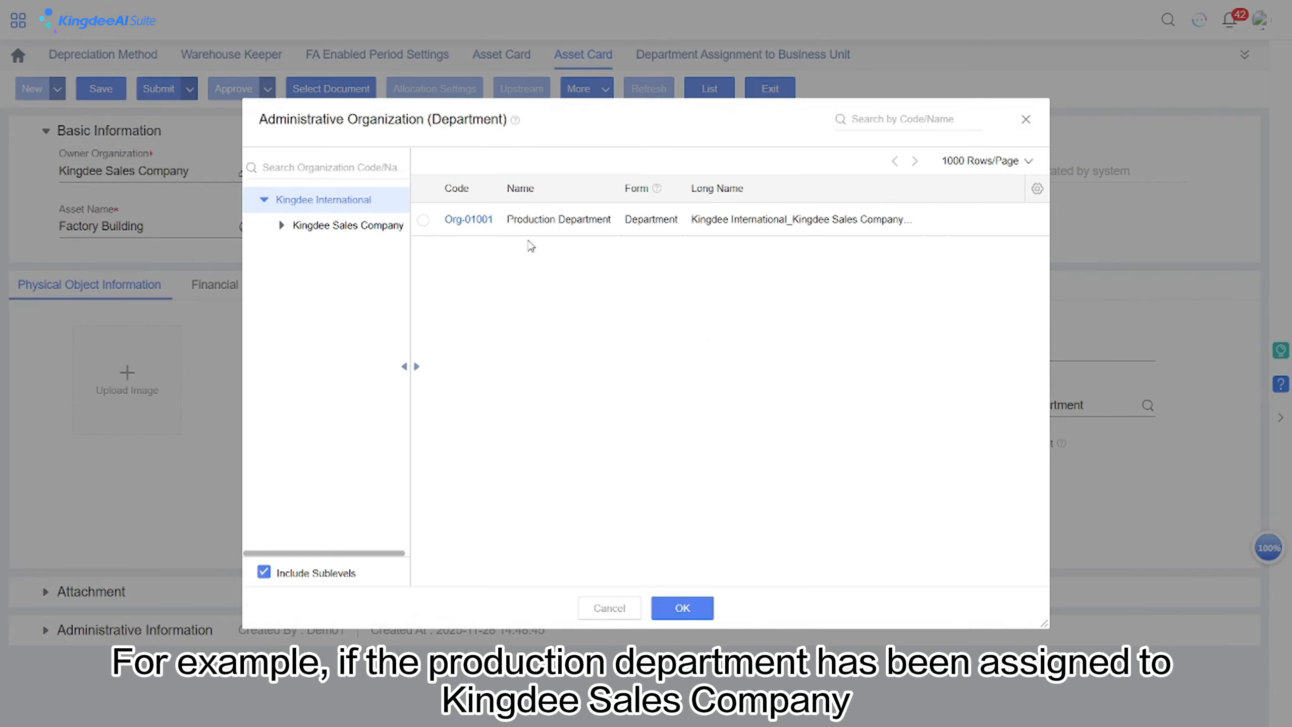
pyautogui.click(1027, 120)
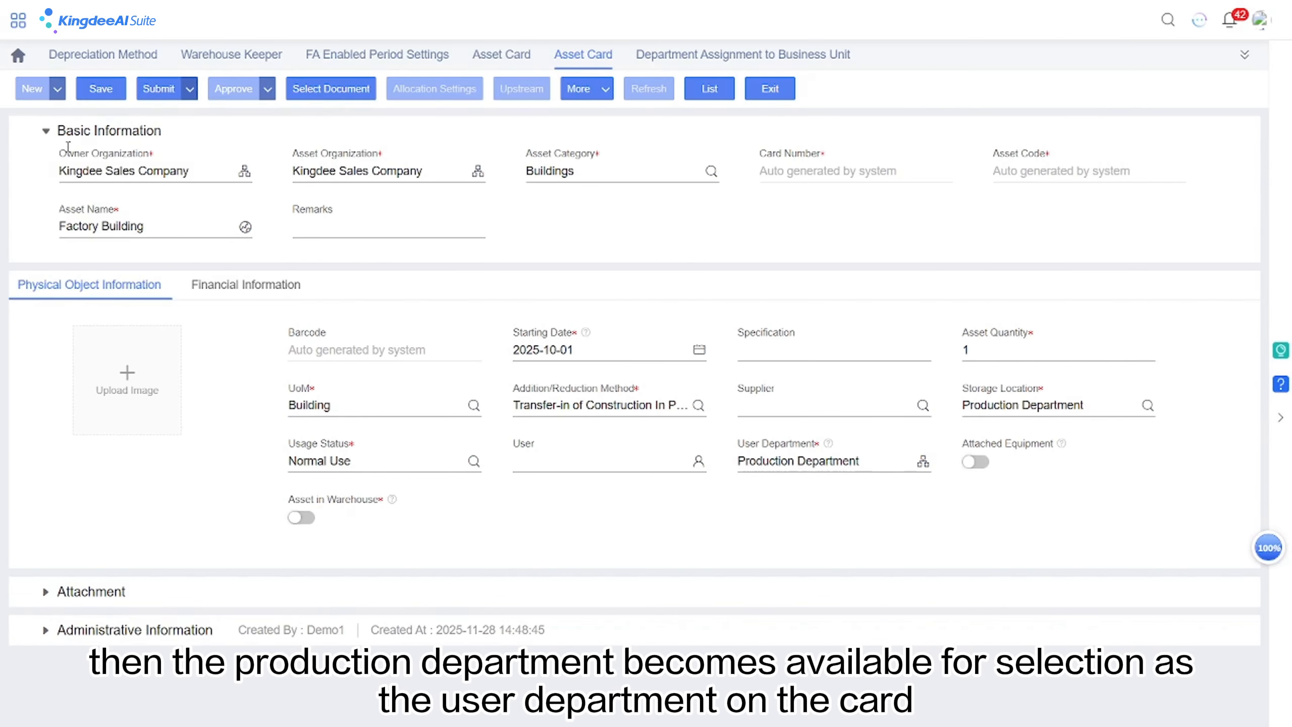
# In the Fixed Assets system parameters, enable Department Sharing for Kingdee Sales Company and save
pyautogui.click(18, 20)
pyautogui.click(70, 502)
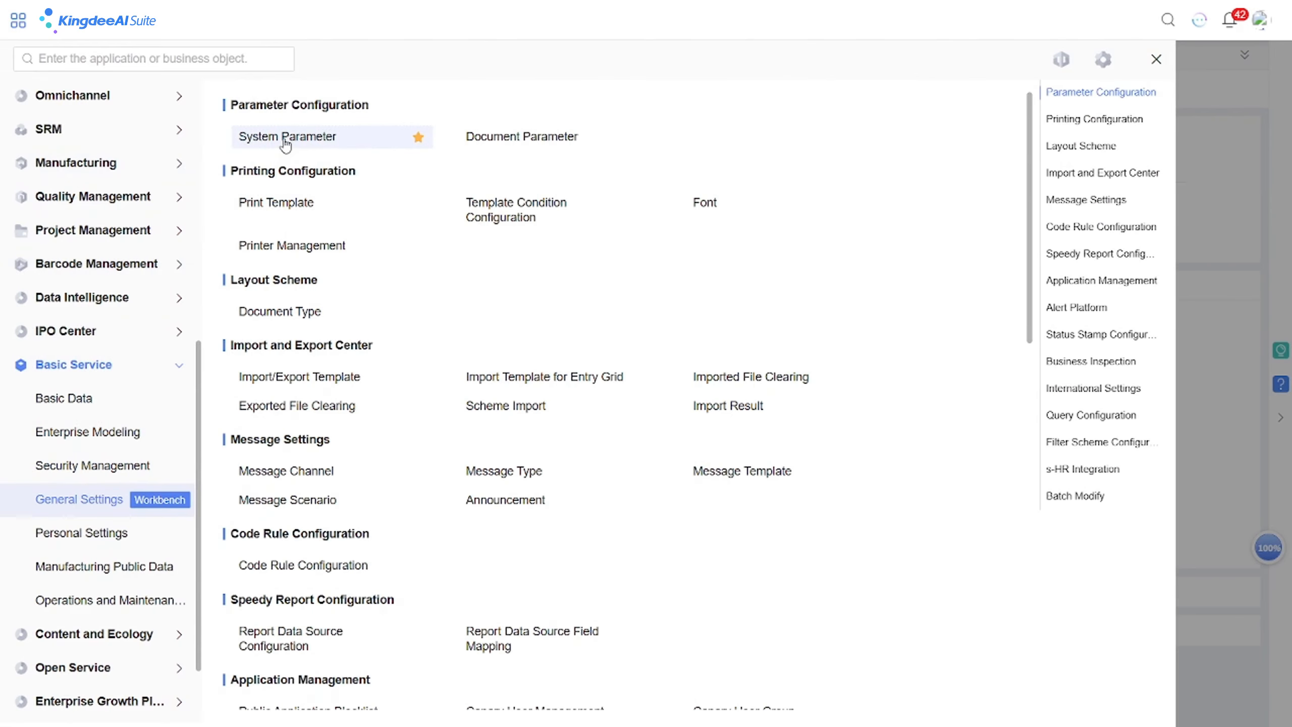
pyautogui.click(285, 138)
pyautogui.click(165, 142)
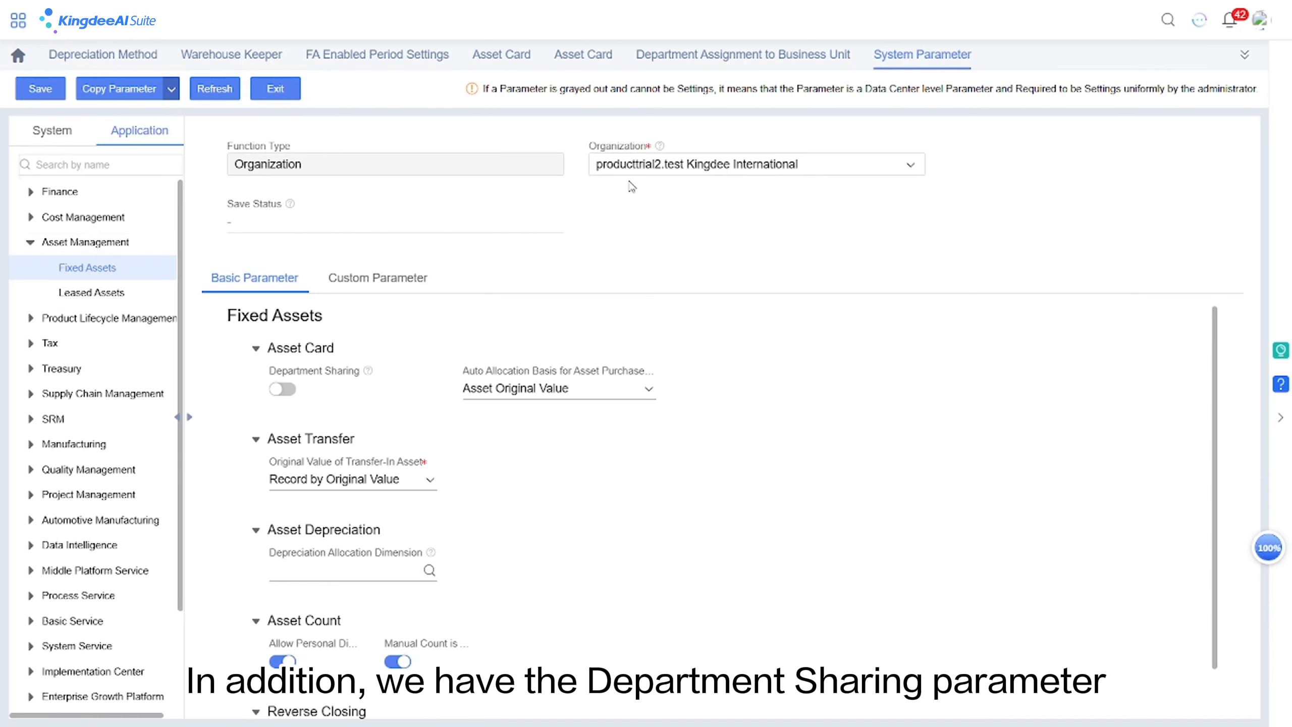
pyautogui.click(712, 171)
pyautogui.scroll(10, 713, 249)
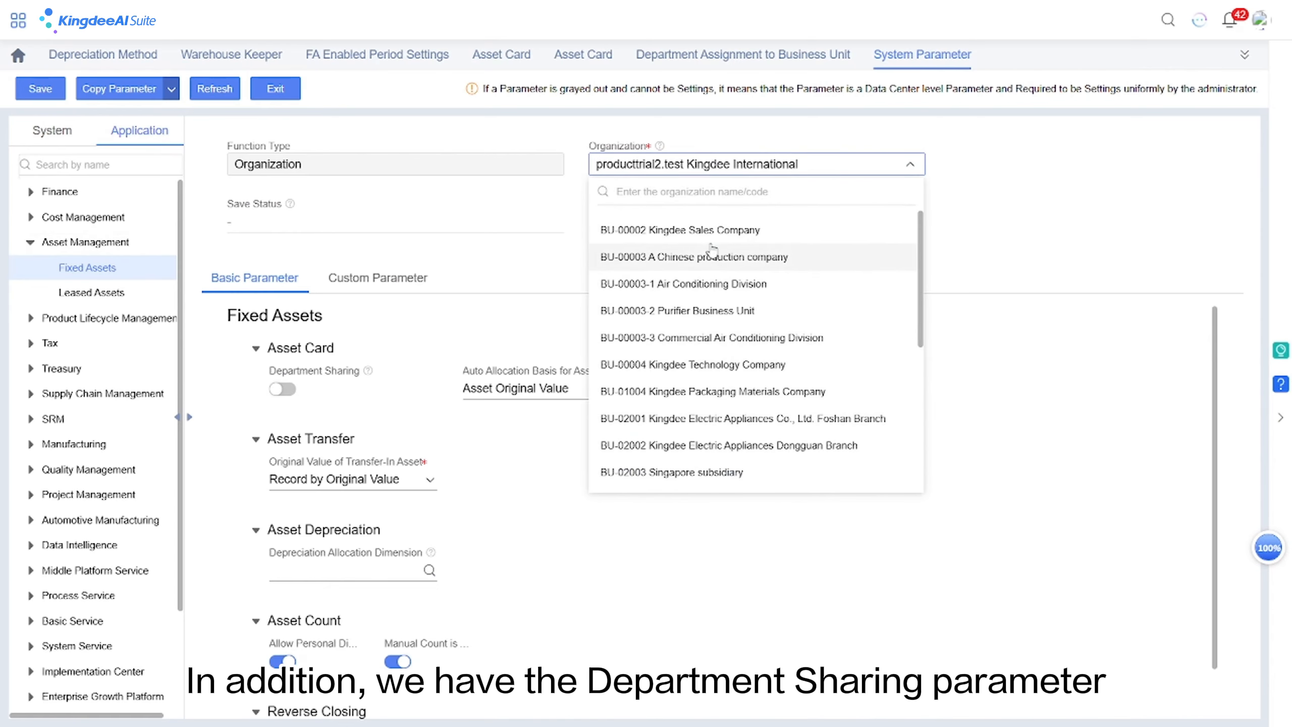
pyautogui.click(713, 237)
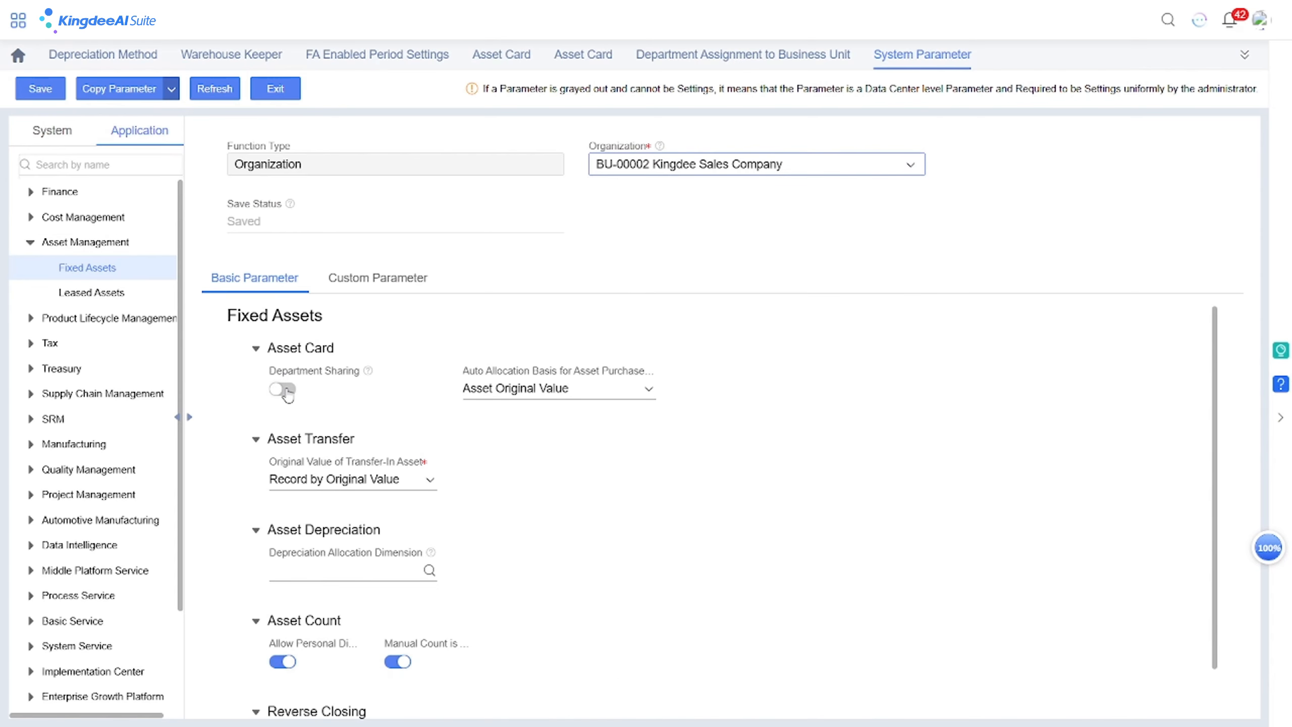
pyautogui.click(283, 390)
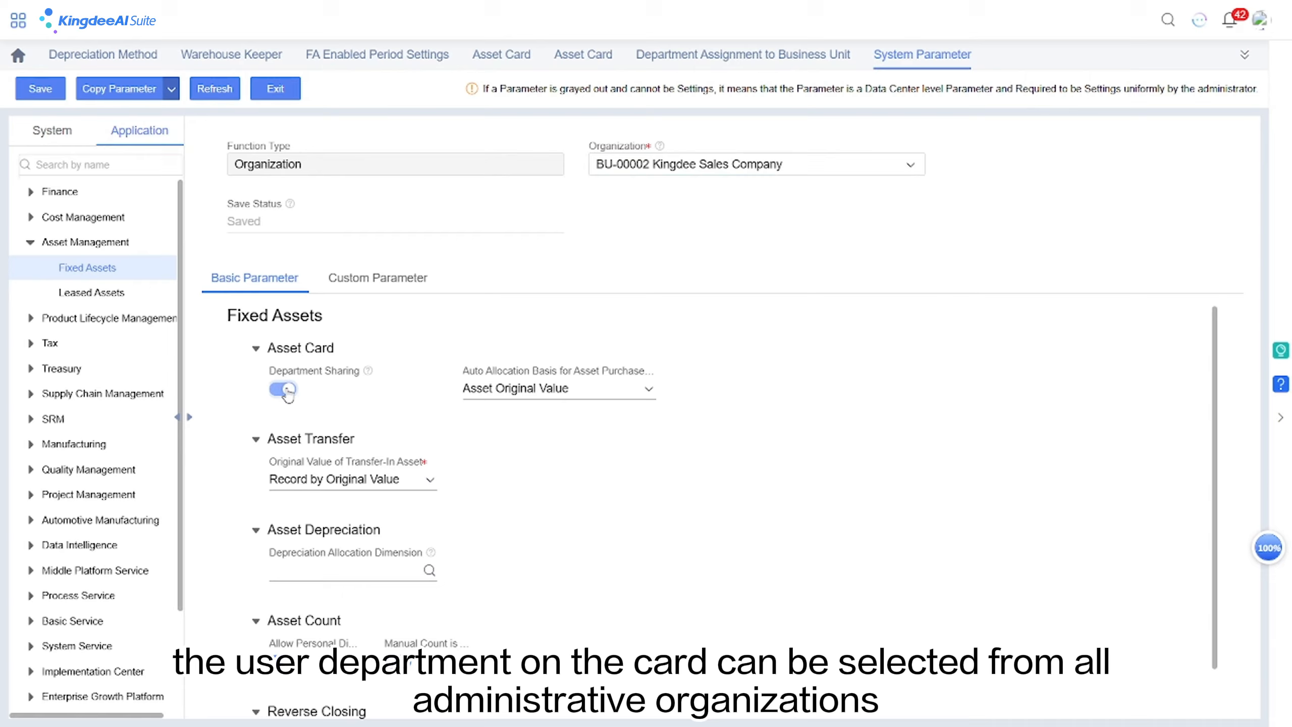
pyautogui.click(41, 88)
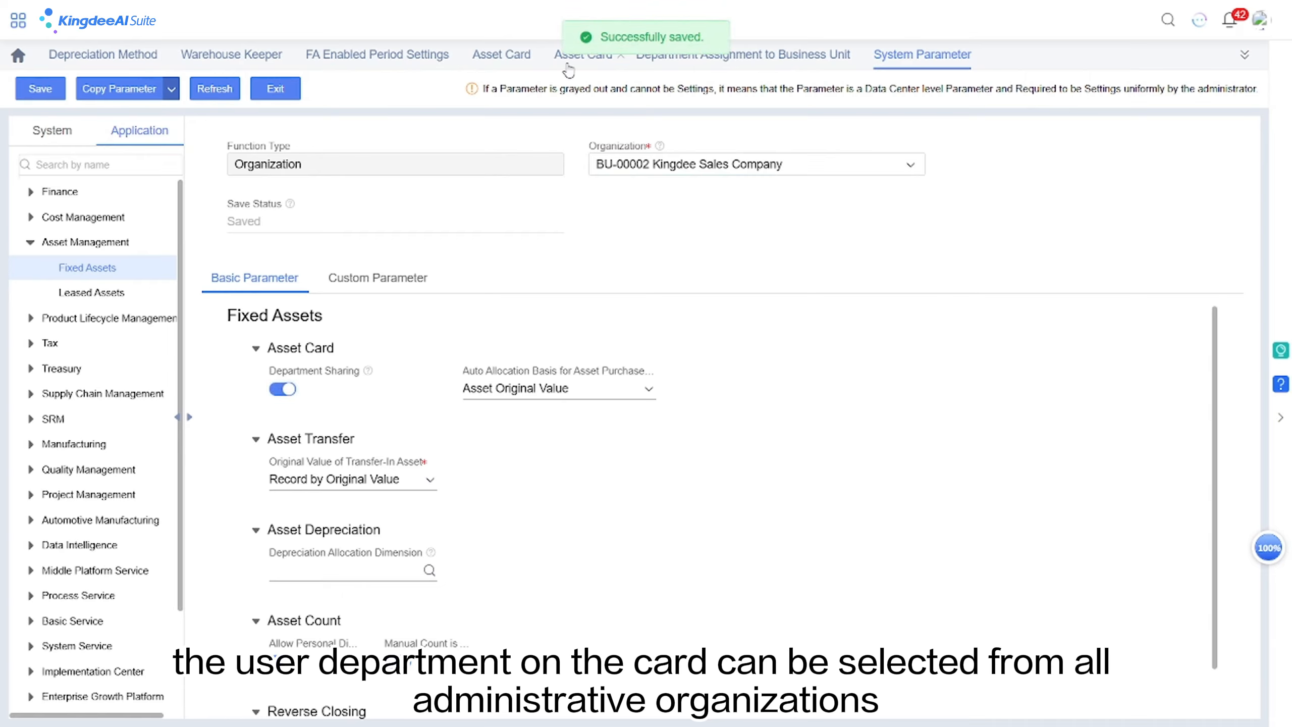
# Return to the new Factory Building card and browse the administrative organizations selectable as user department, leaving the selection unchanged
pyautogui.click(569, 66)
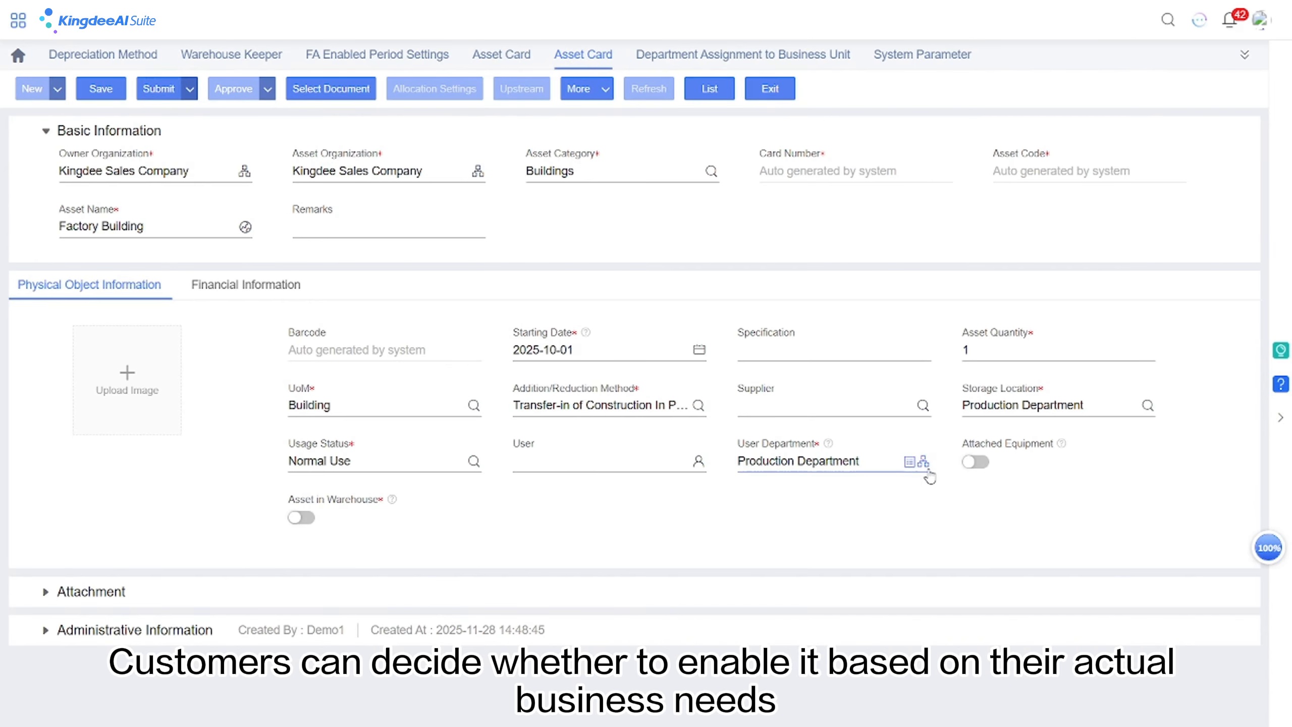
pyautogui.click(925, 464)
pyautogui.scroll(-5, 717, 424)
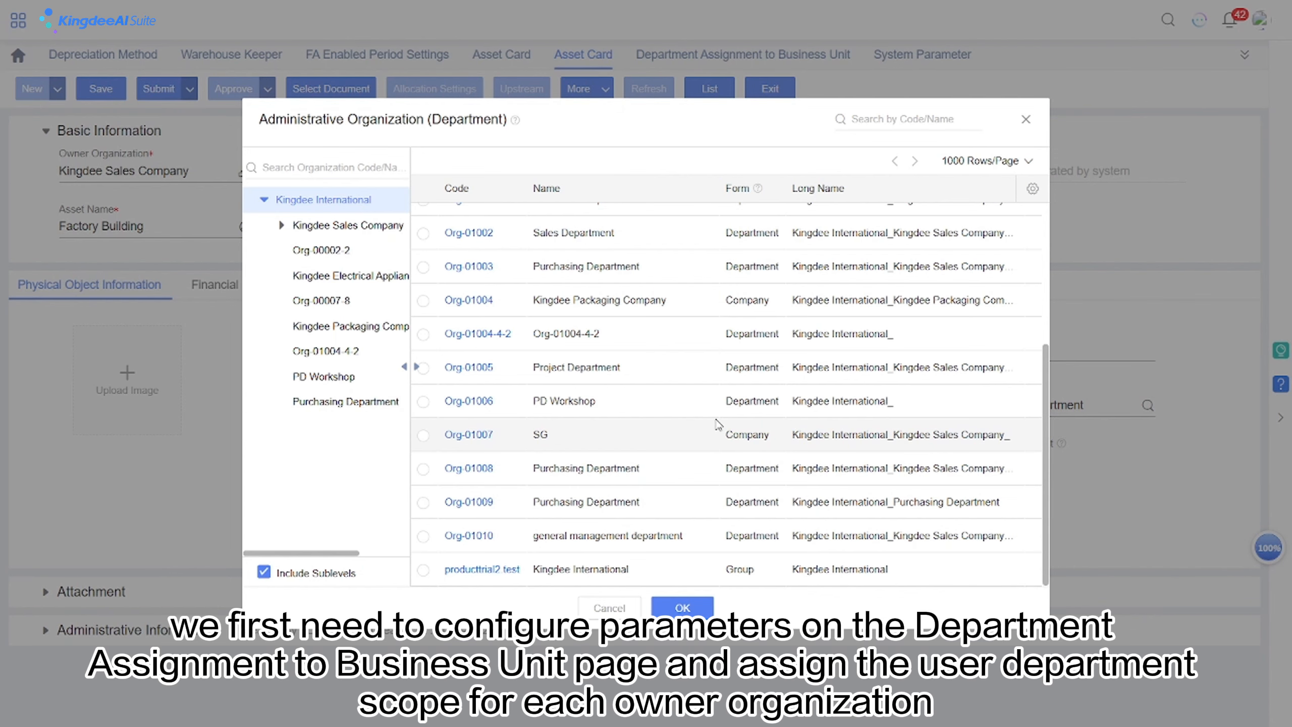
pyautogui.click(1025, 120)
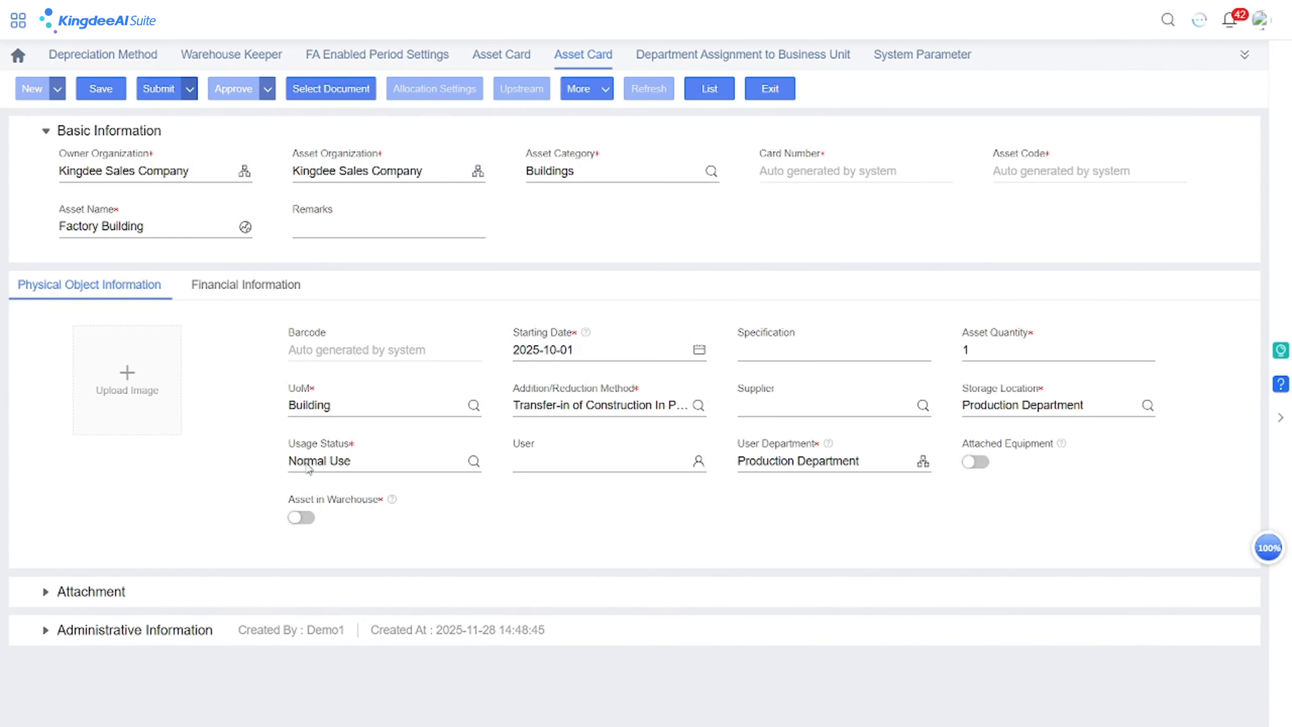
# Examine the new card's Financial Information and the Change Dynamic Algorithm option in the asset card list
pyautogui.click(247, 287)
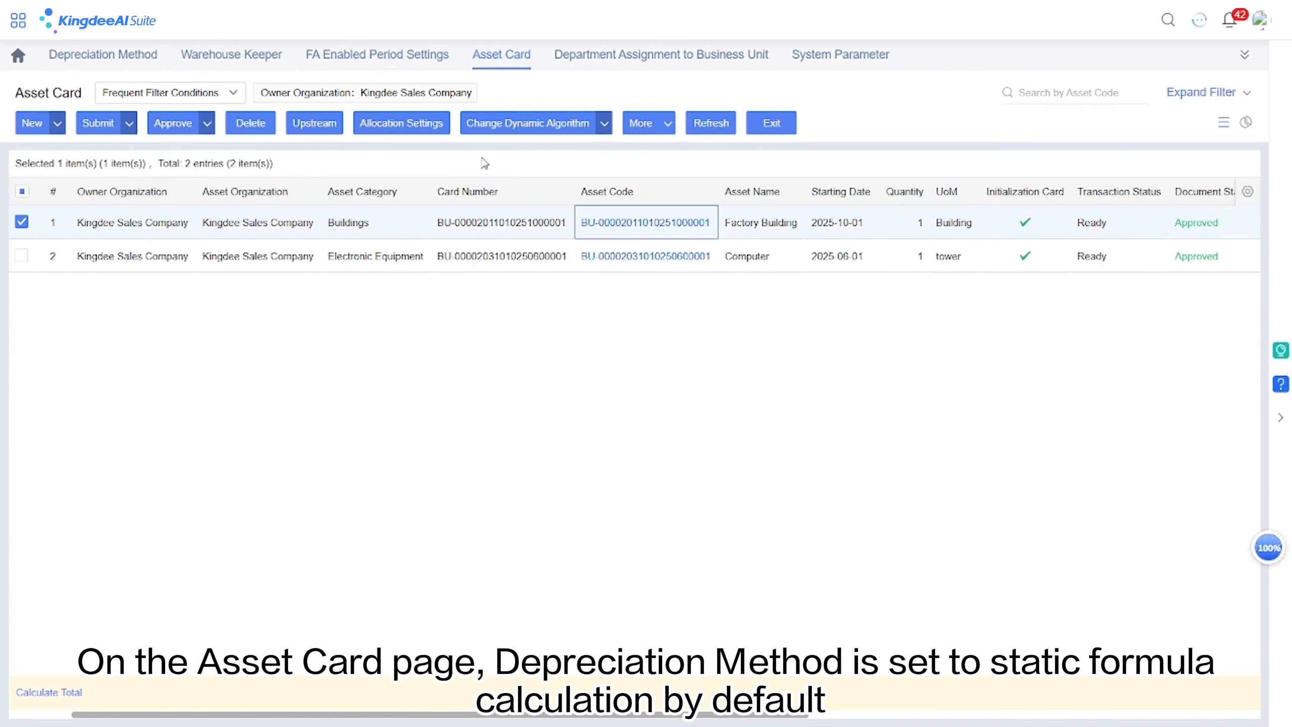
pyautogui.click(516, 124)
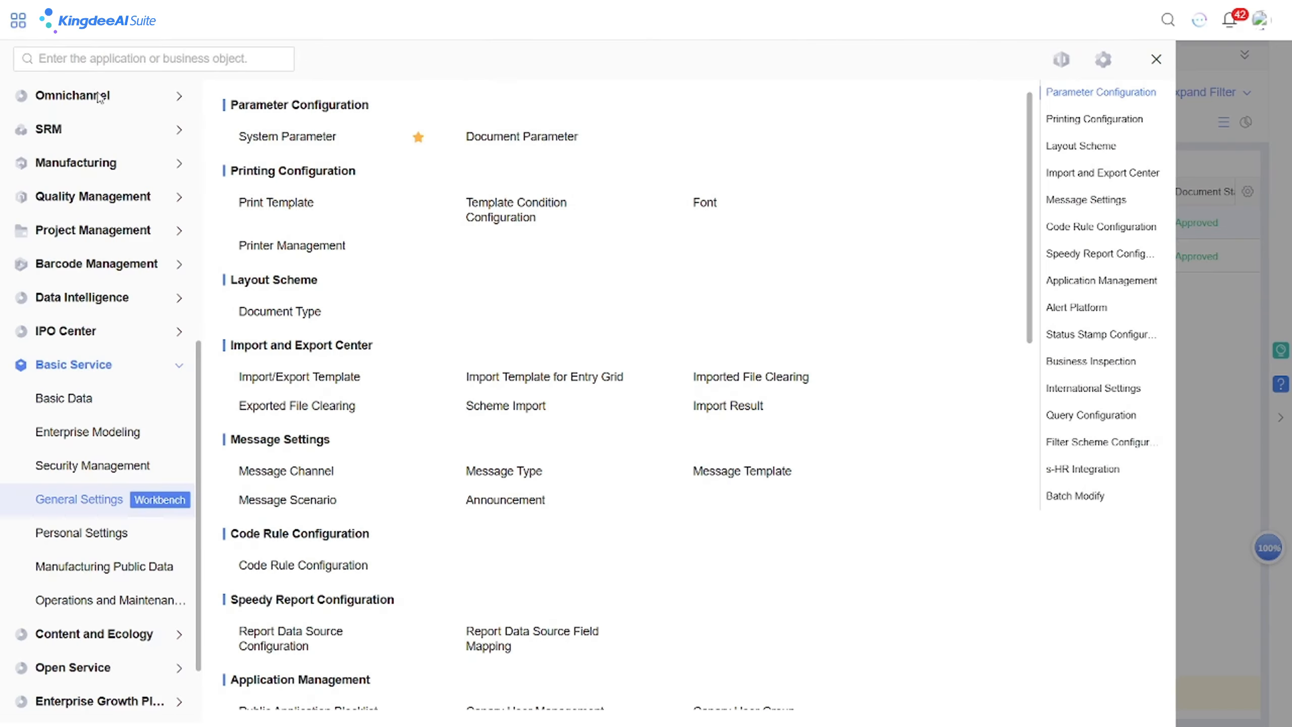
# Open the End Fixed Asset Initialization list in Fixed Assets and review the owner organizations
pyautogui.scroll(10, 78, 331)
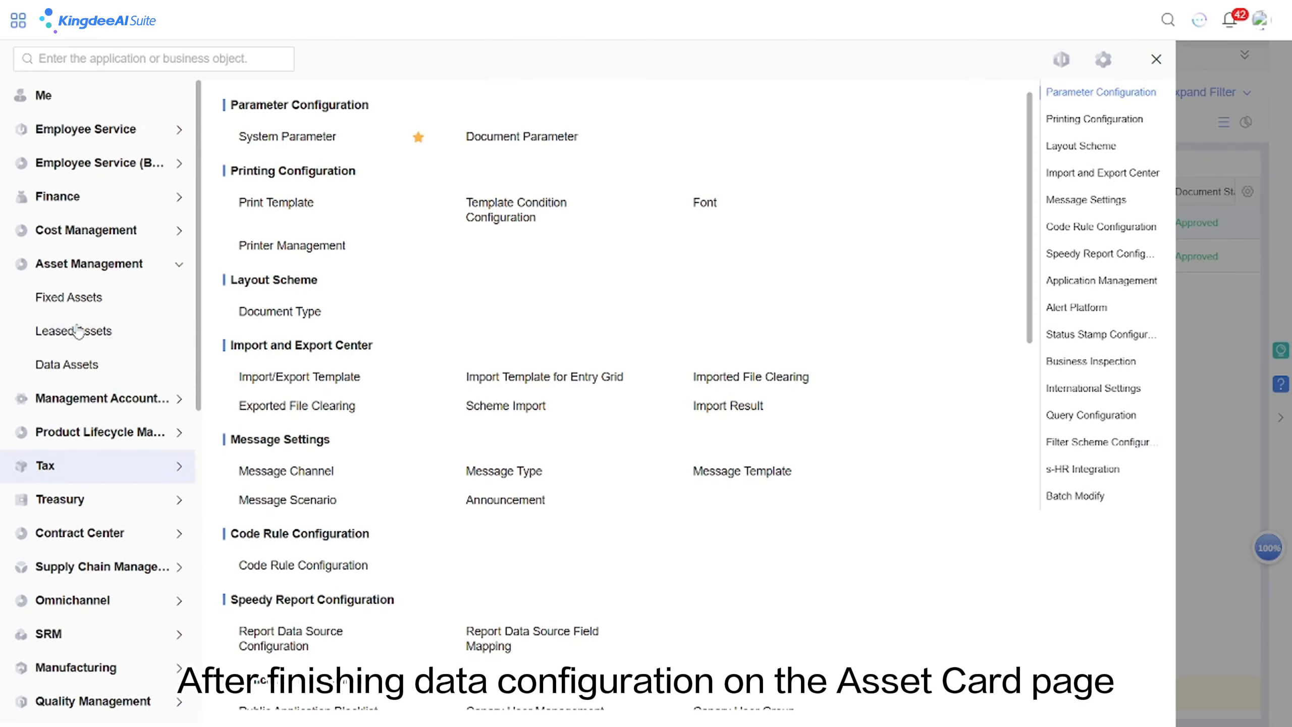
pyautogui.click(79, 298)
pyautogui.scroll(-6, 681, 551)
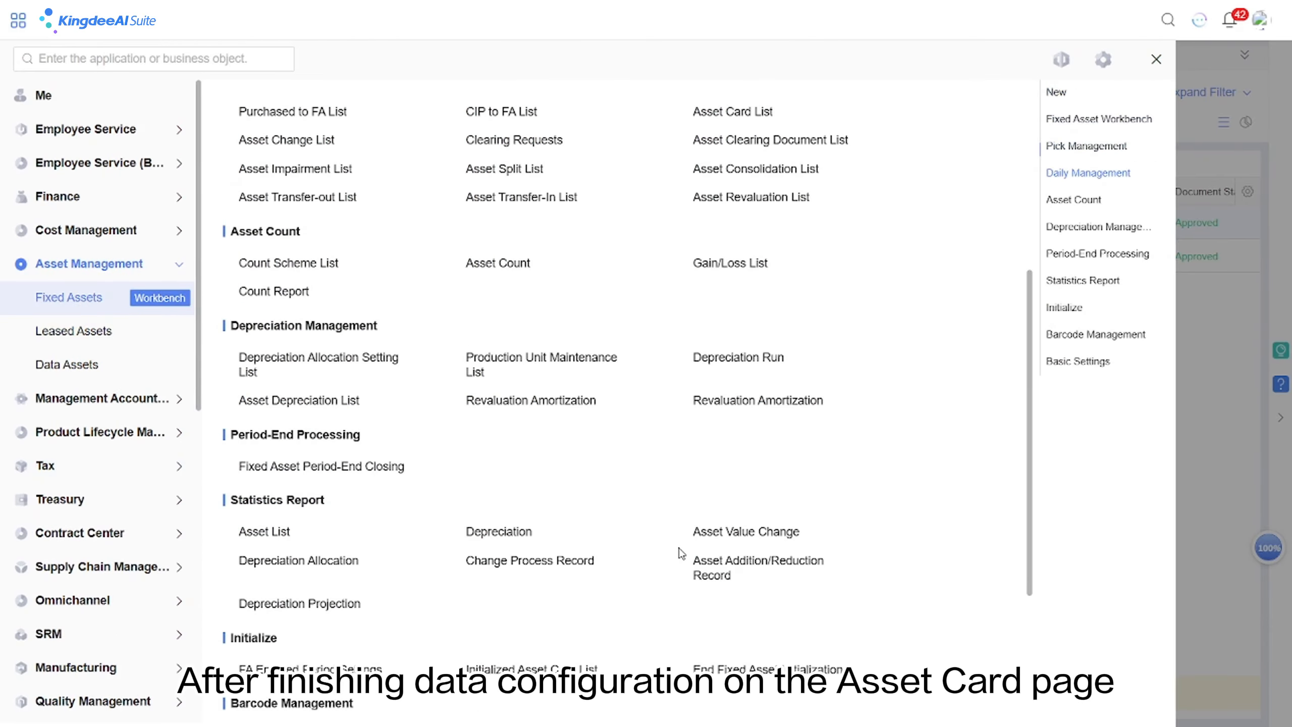
pyautogui.scroll(-3, 682, 554)
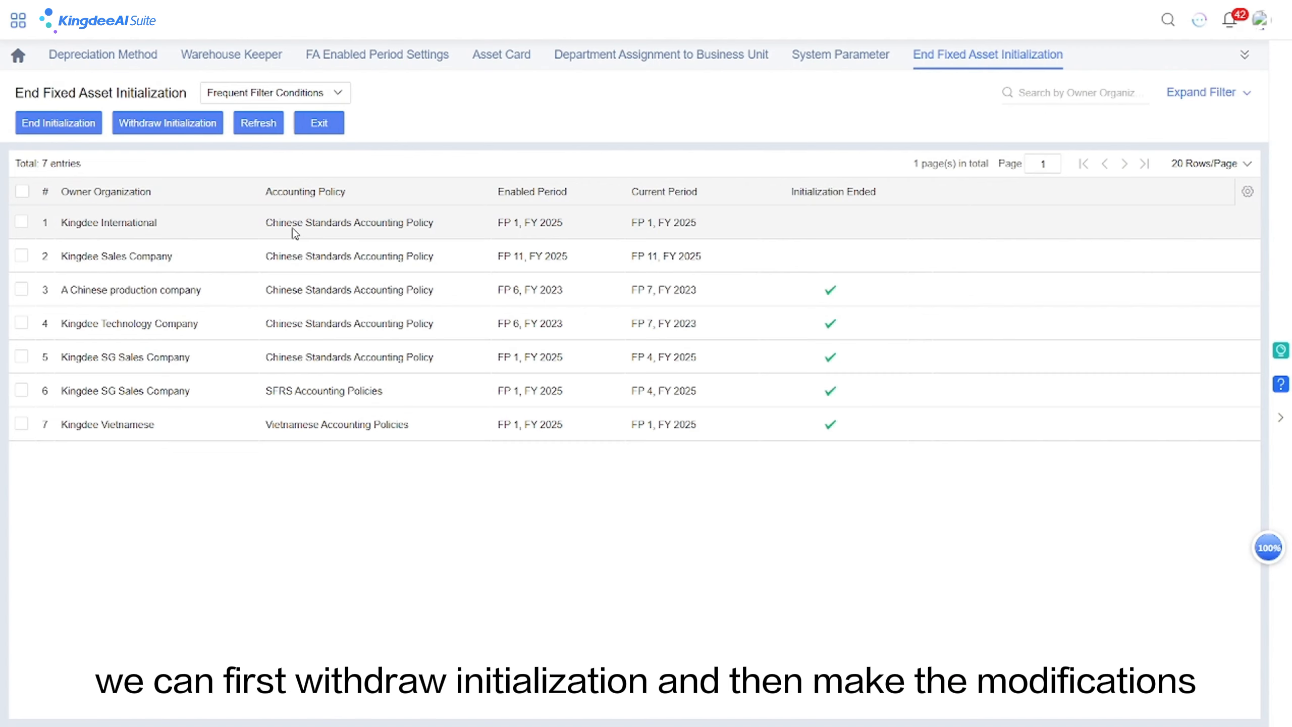
# In a new Purchased to FA document, review the source types offered by Select Document, then cancel and exit the document
pyautogui.click(19, 24)
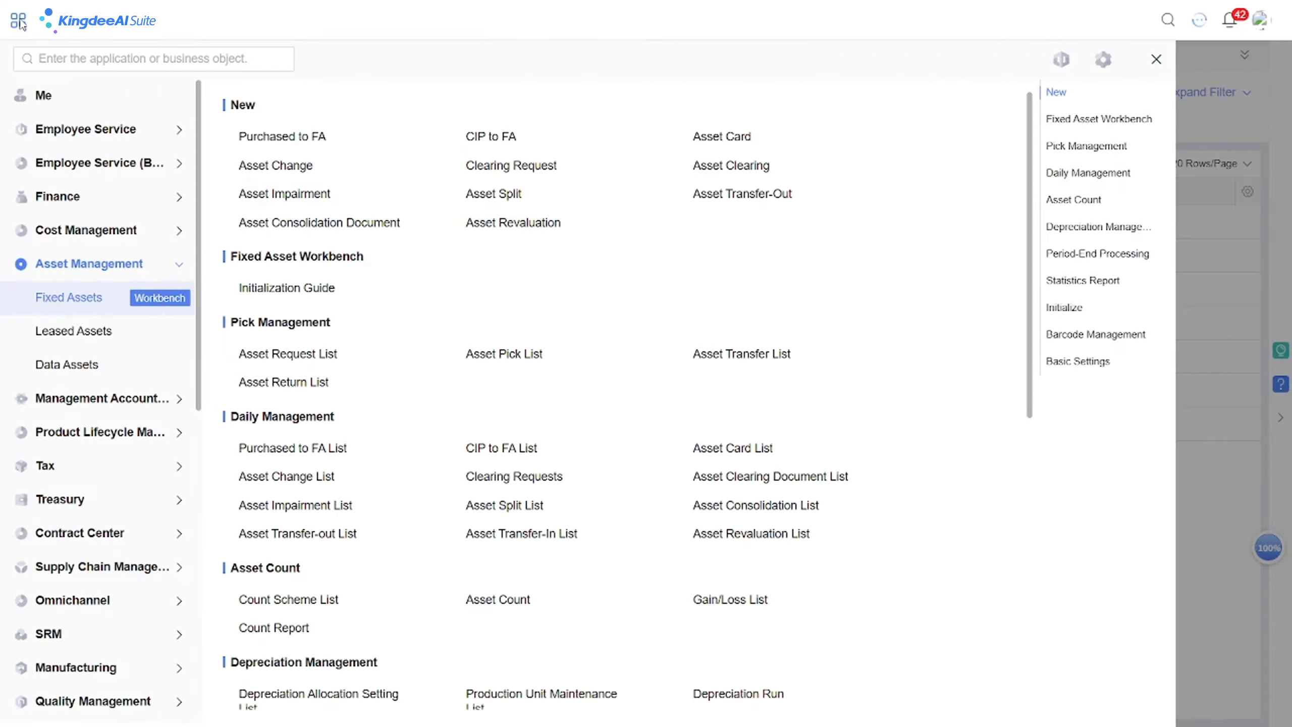
pyautogui.click(284, 449)
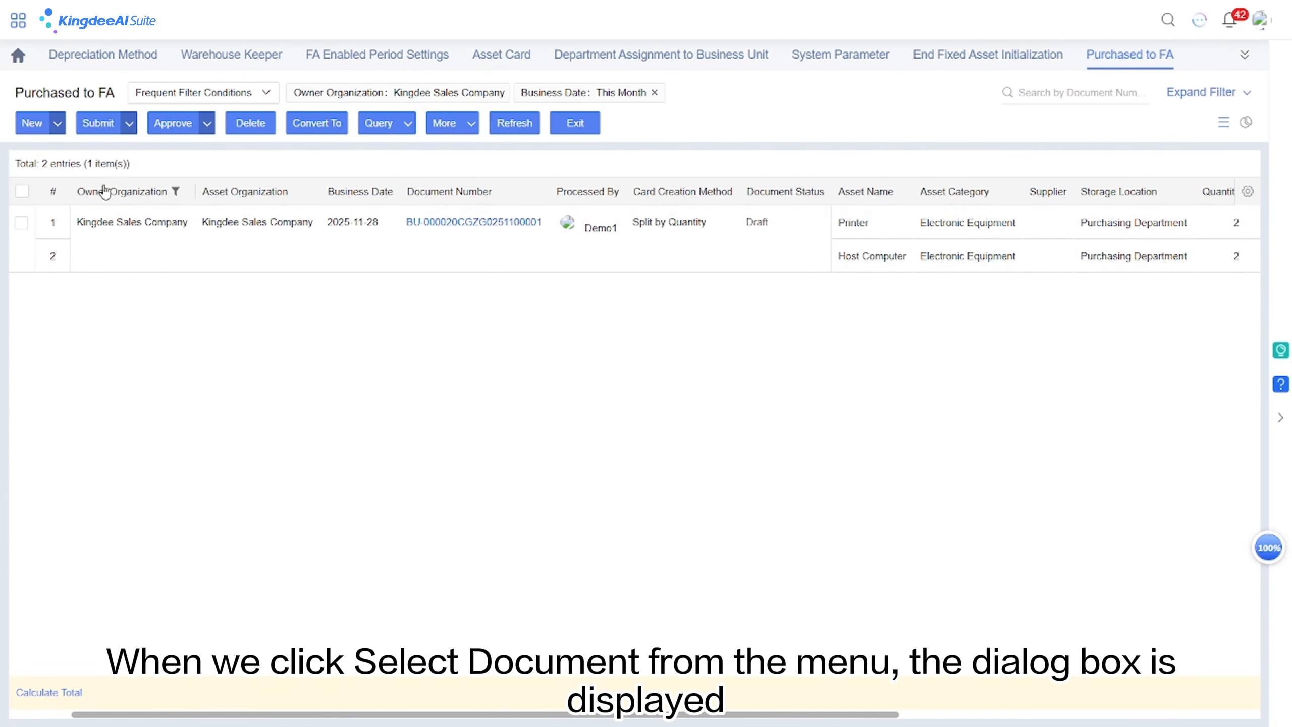
pyautogui.click(32, 123)
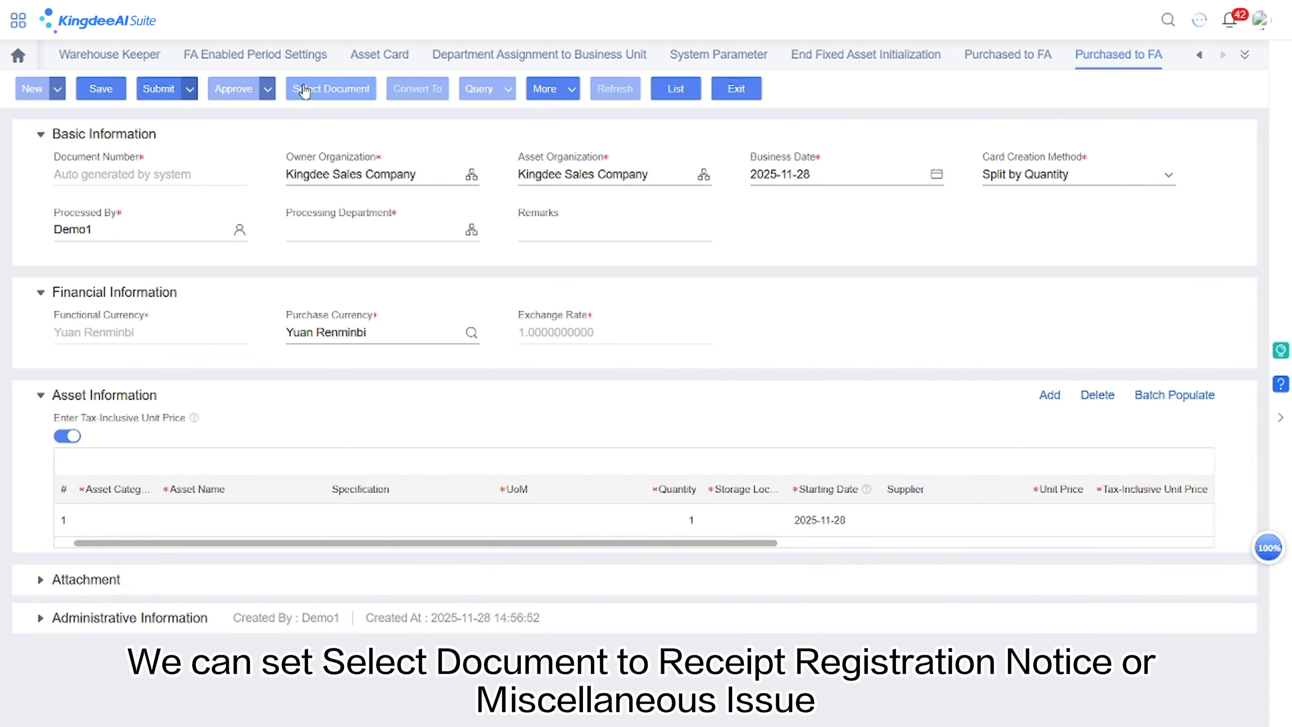
pyautogui.click(304, 89)
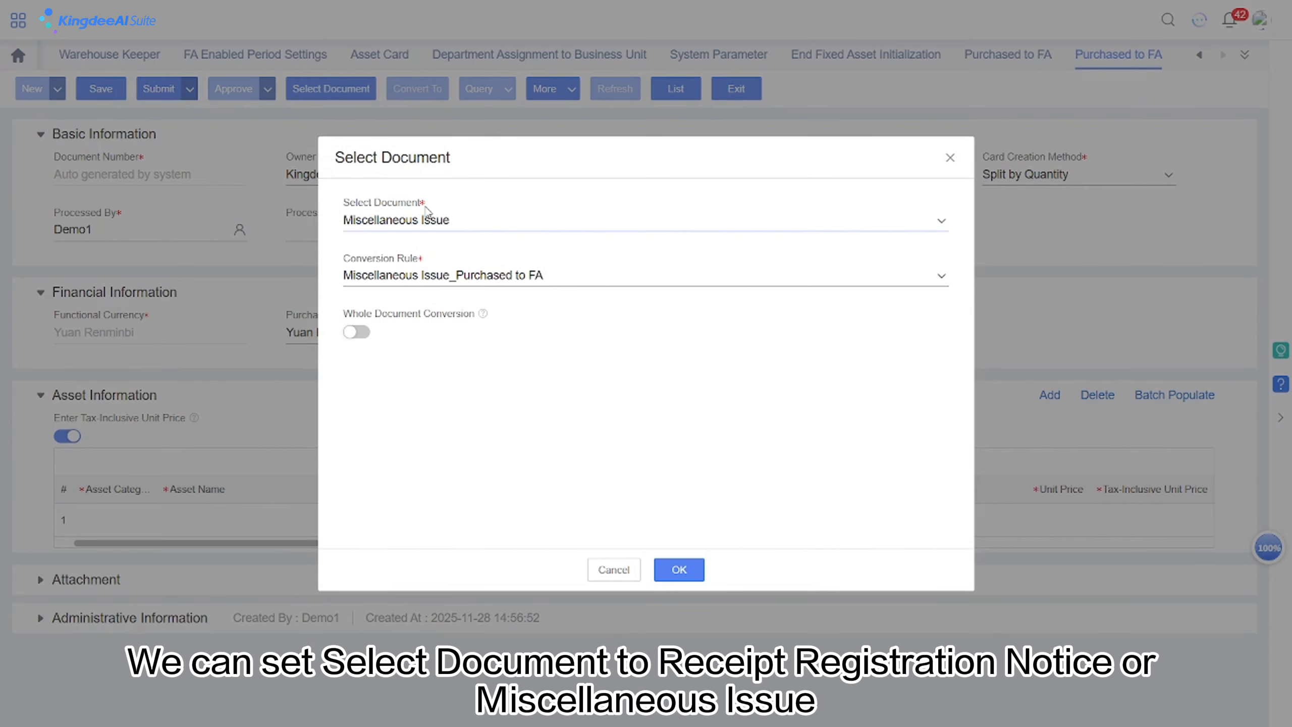
pyautogui.click(491, 232)
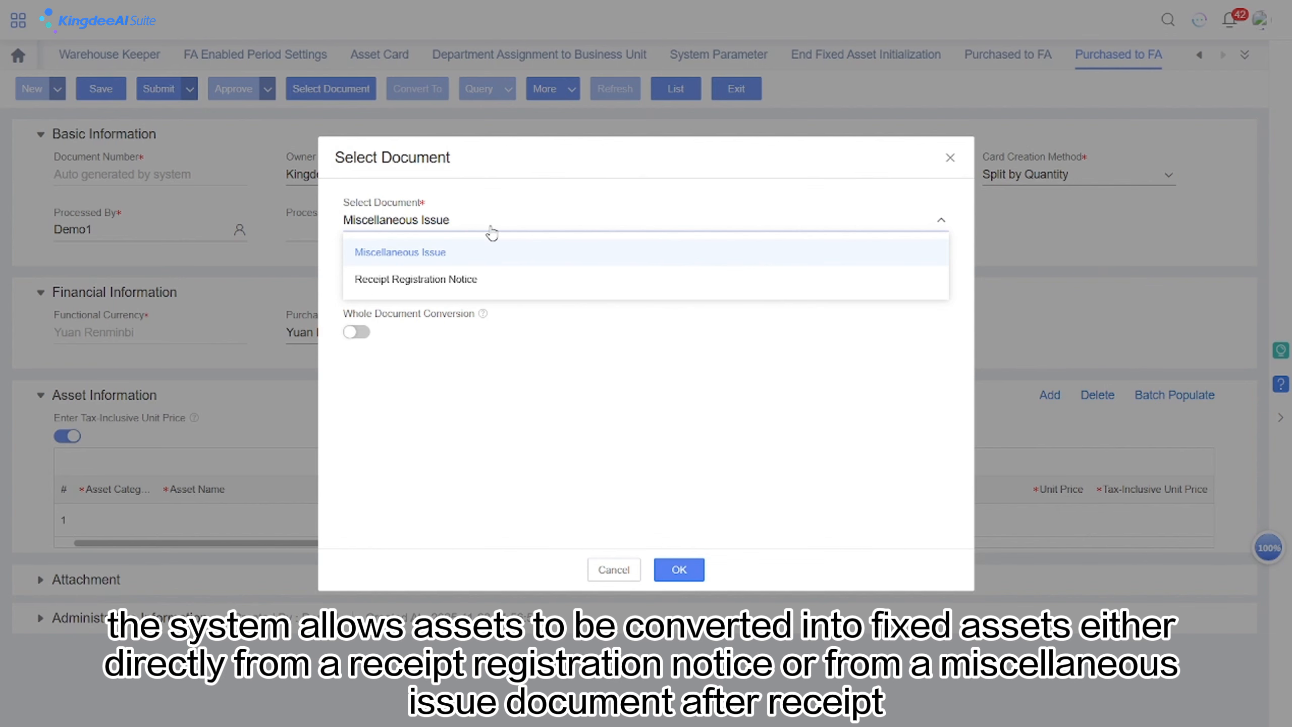
pyautogui.click(613, 569)
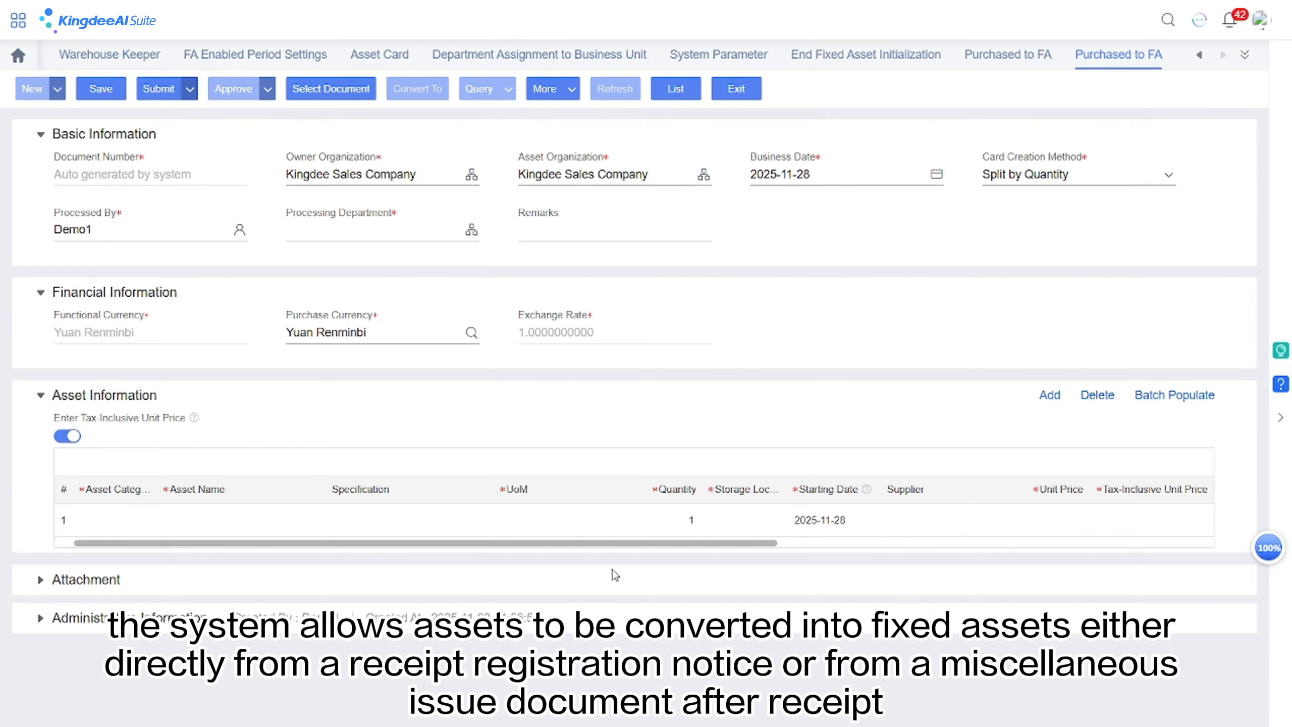
pyautogui.click(740, 99)
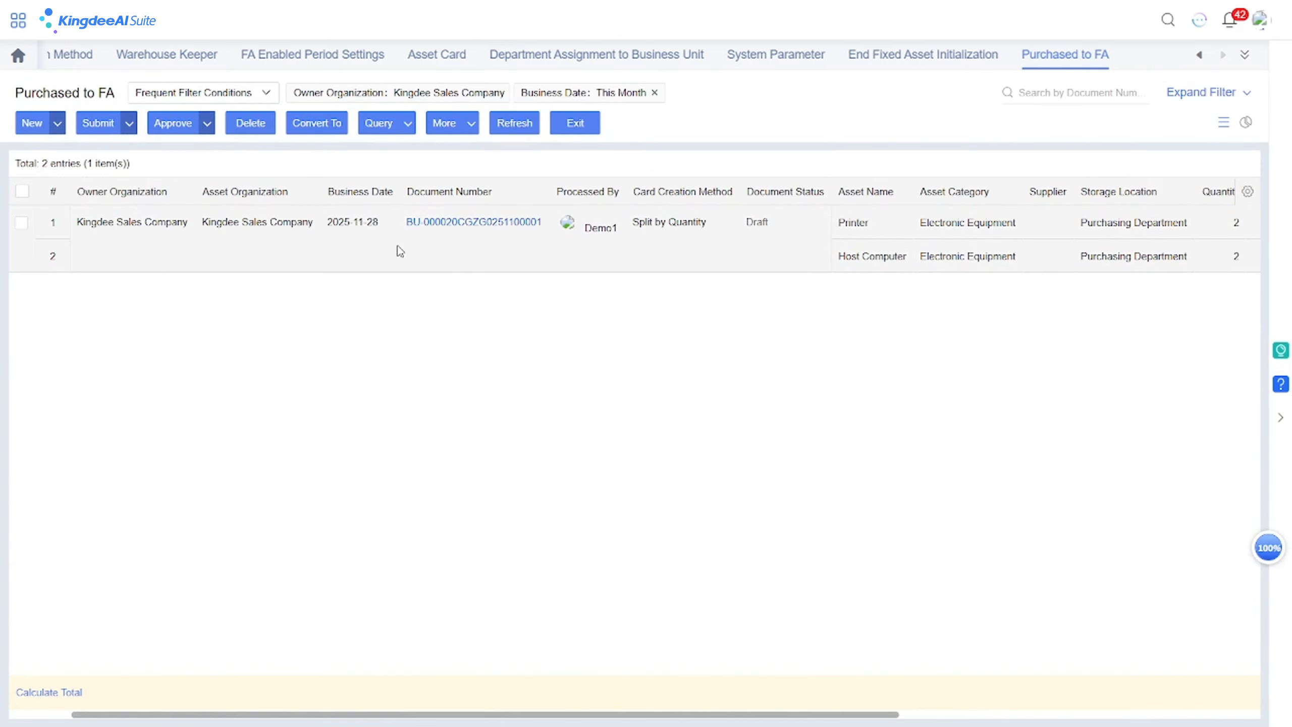
# Open the draft Purchased to FA document, try Per Document Body Entry Line, and set Card Creation Method to Create cards by whole documents
pyautogui.click(437, 225)
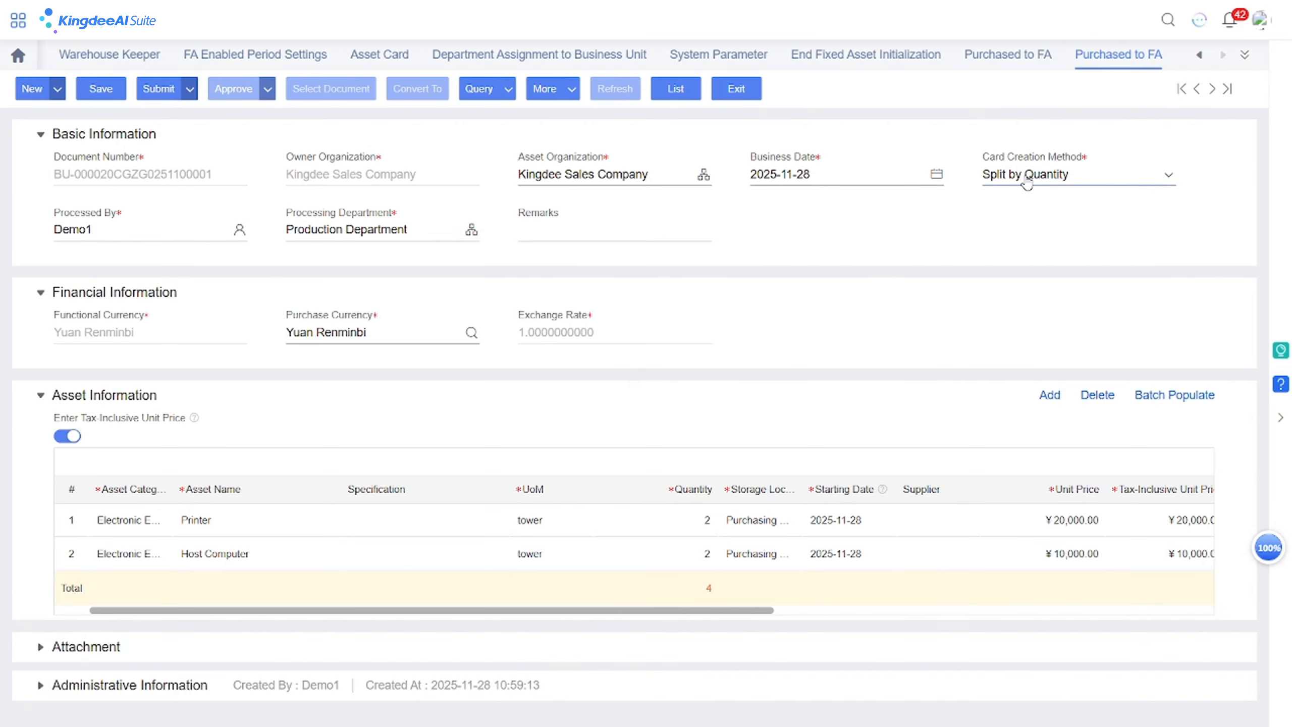
pyautogui.click(1028, 184)
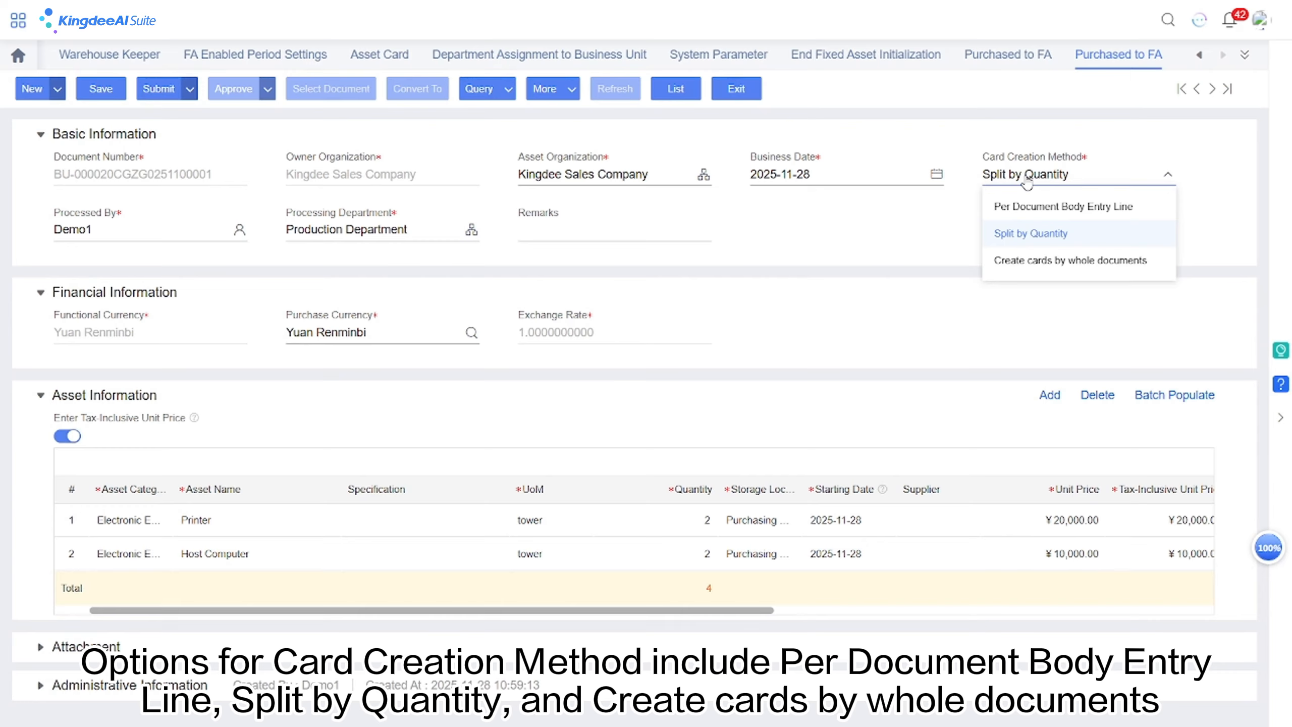
pyautogui.click(1027, 184)
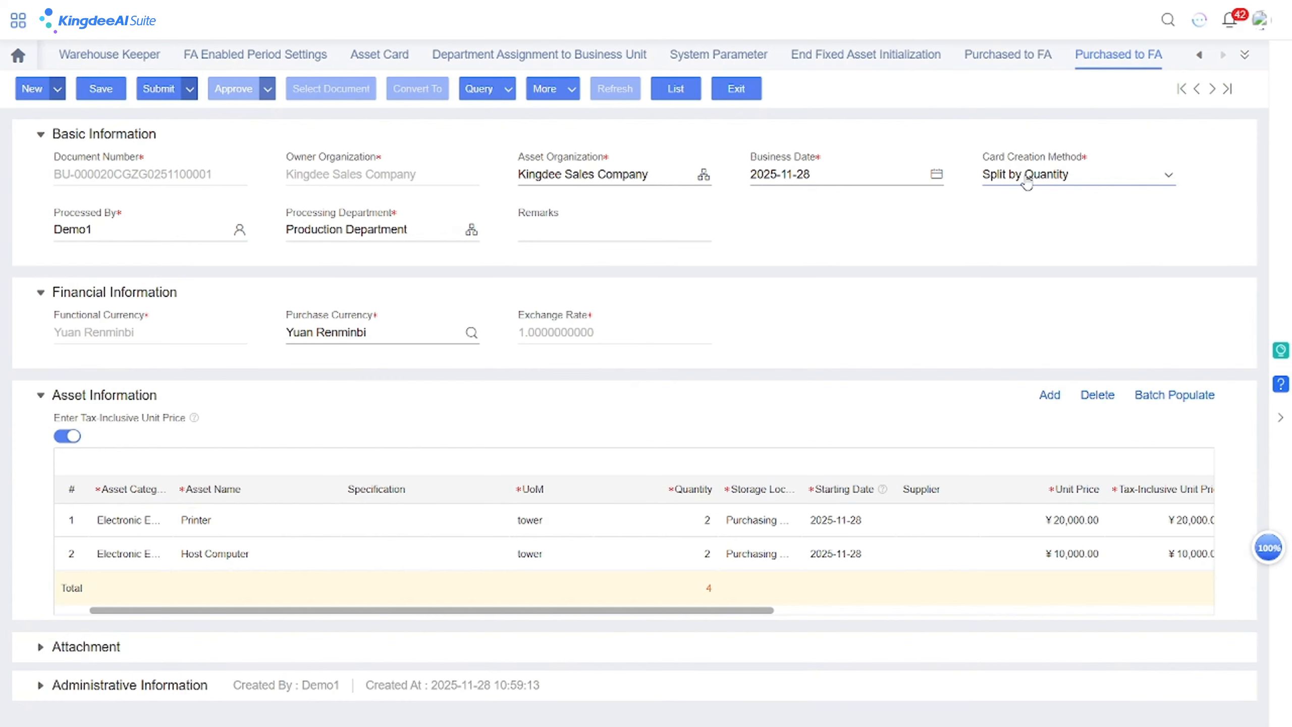
pyautogui.click(1027, 185)
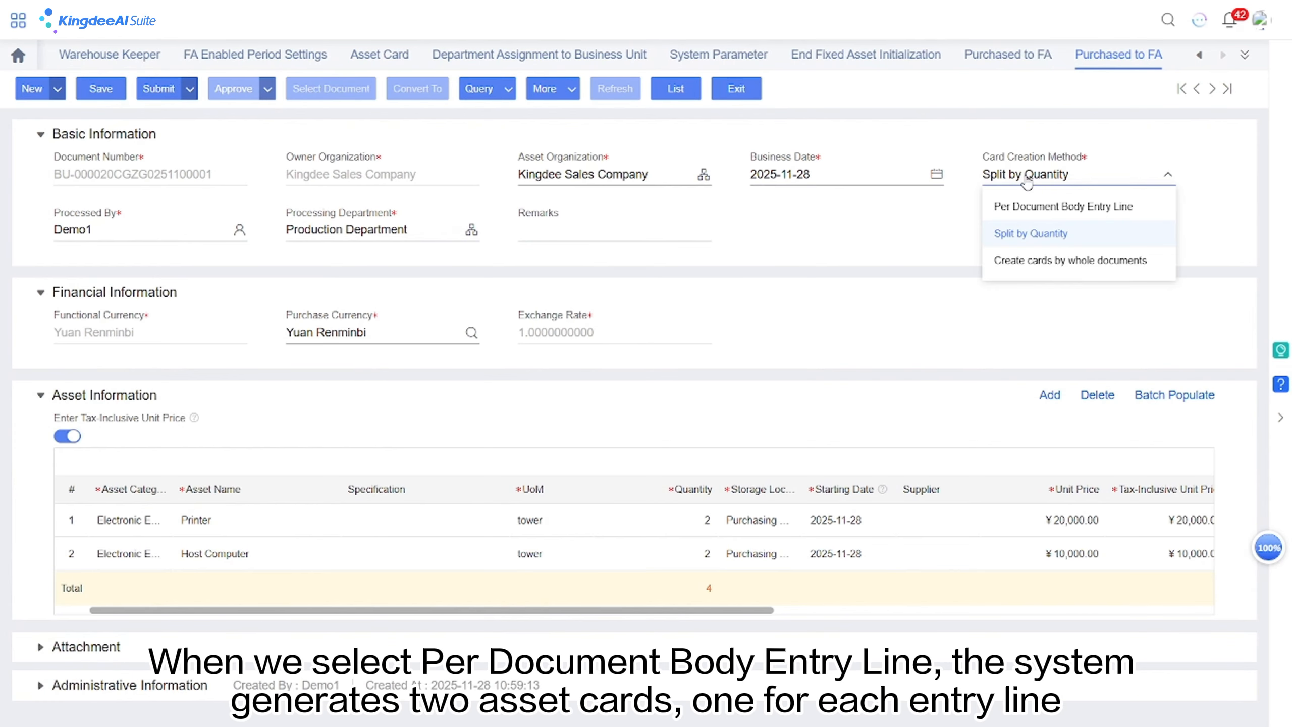
pyautogui.click(1032, 211)
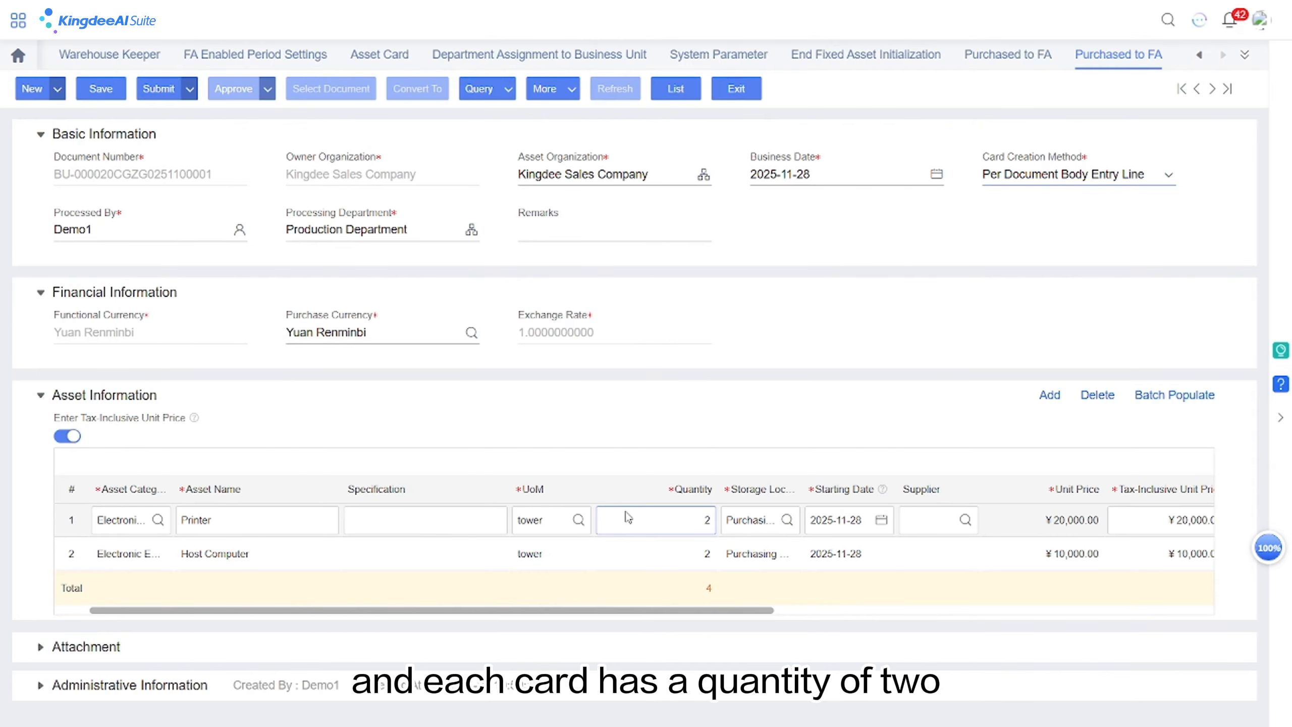
pyautogui.click(1008, 178)
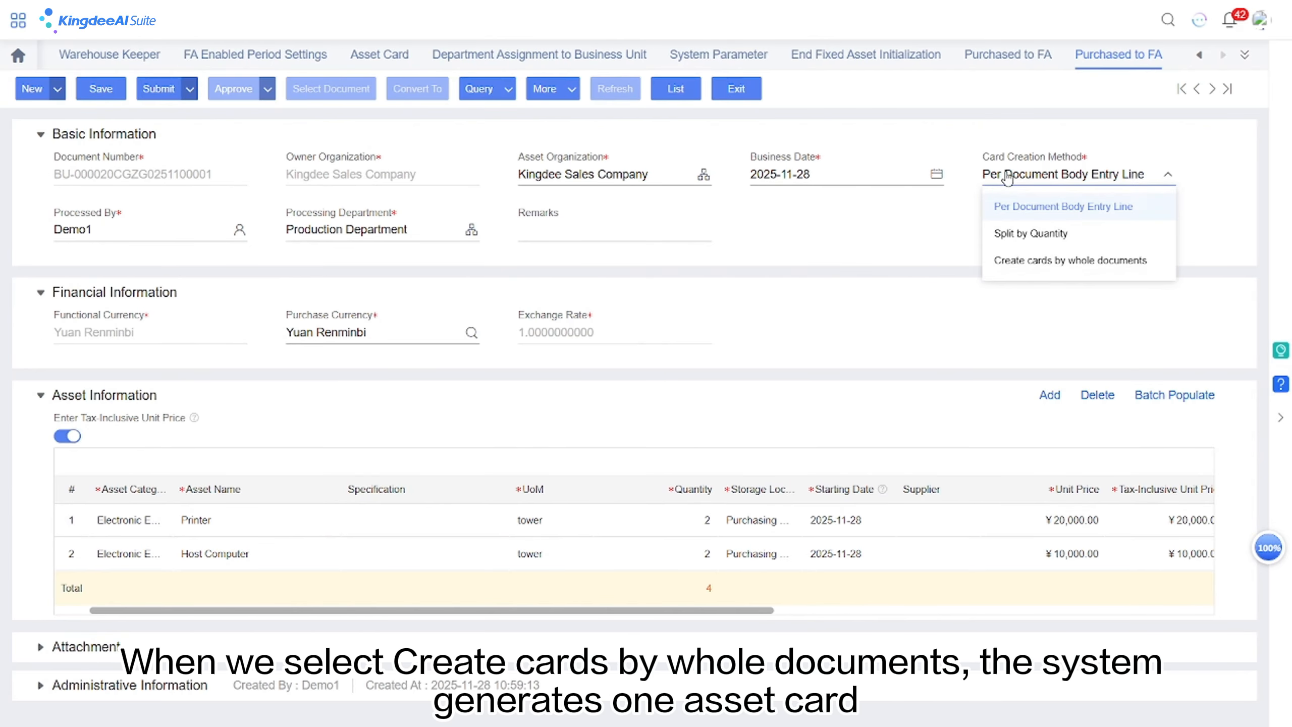
pyautogui.click(1040, 258)
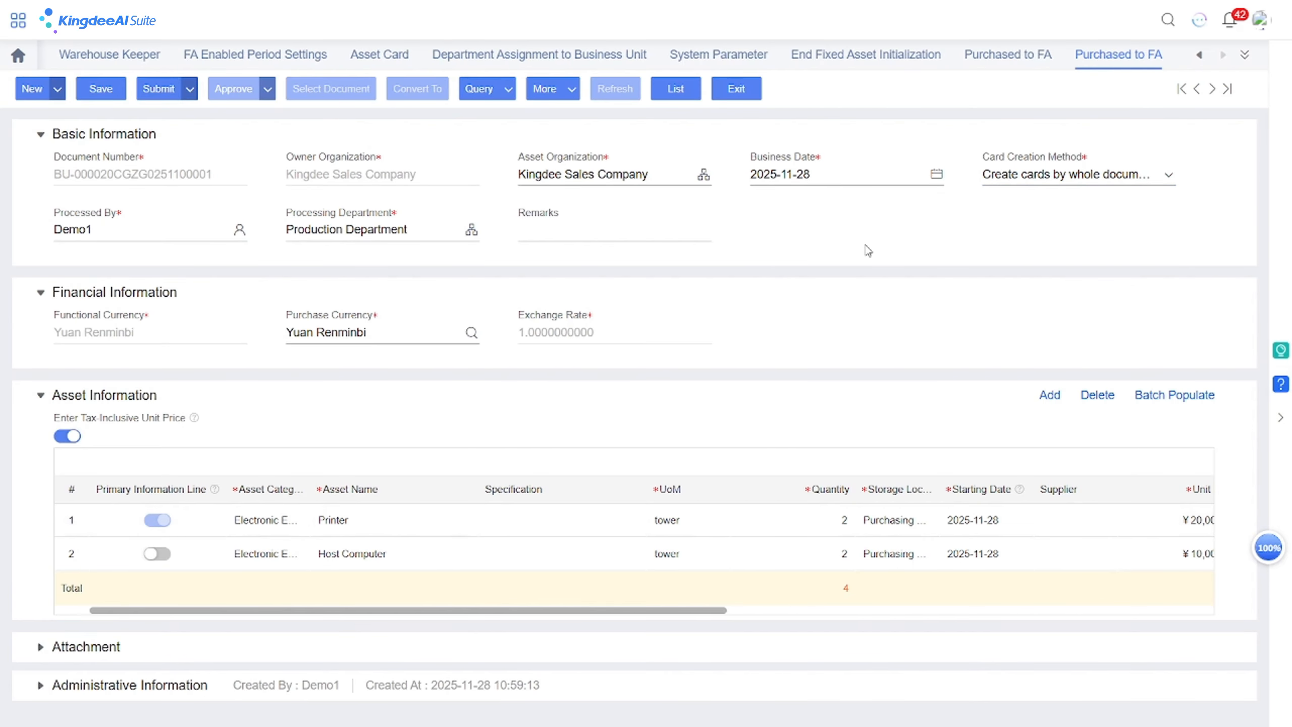
# Create a new CIP to FA document from its list and review the Transaction Type options, leaving it on New
pyautogui.click(17, 21)
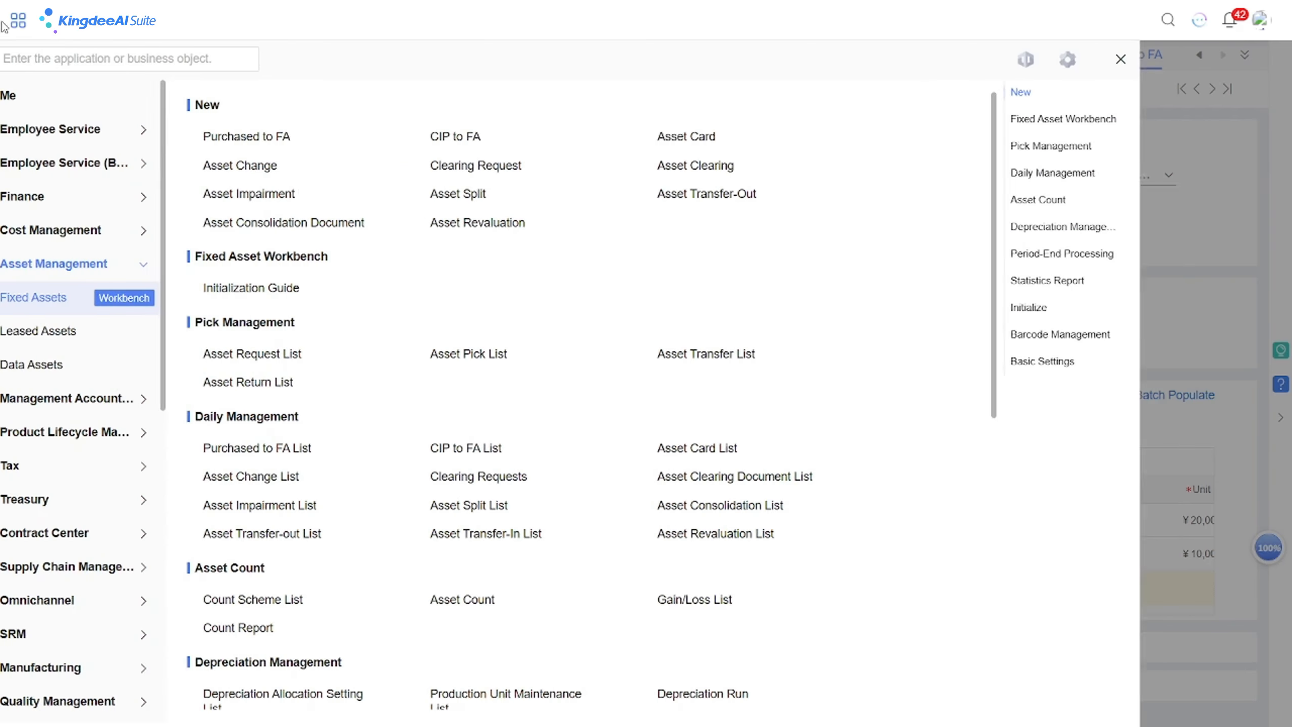
pyautogui.click(472, 450)
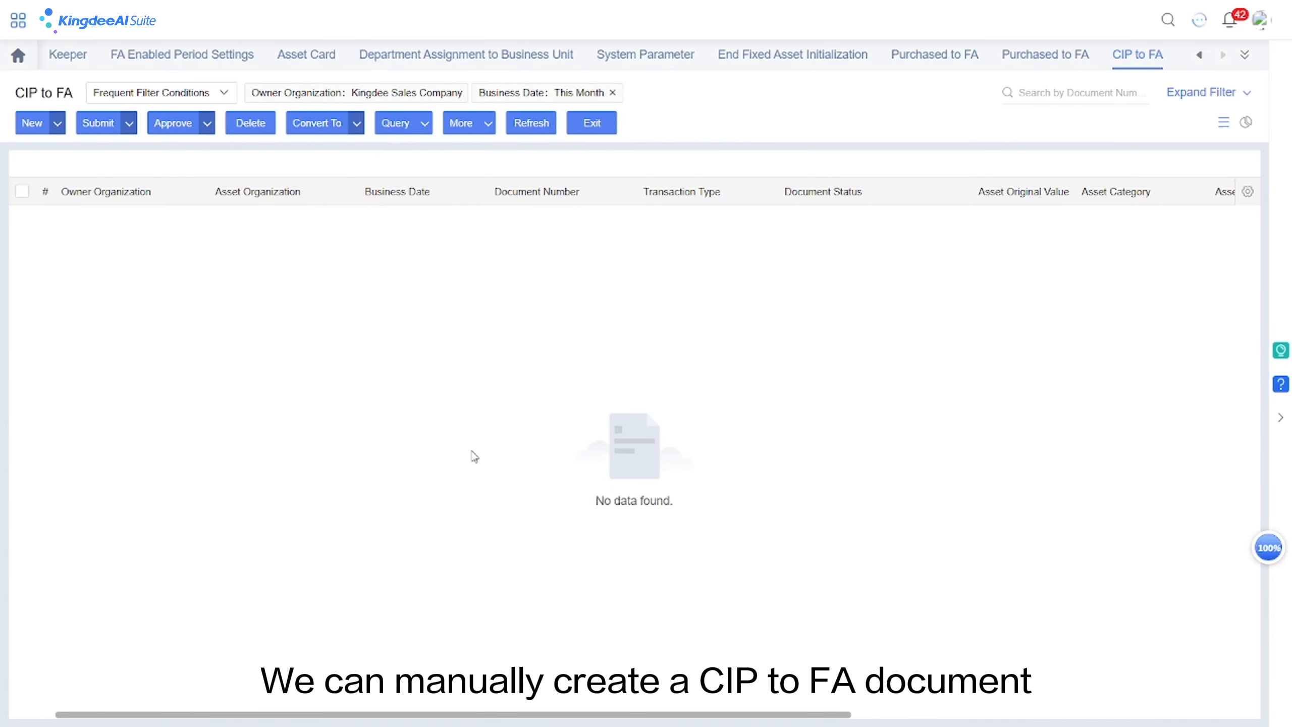
pyautogui.click(30, 123)
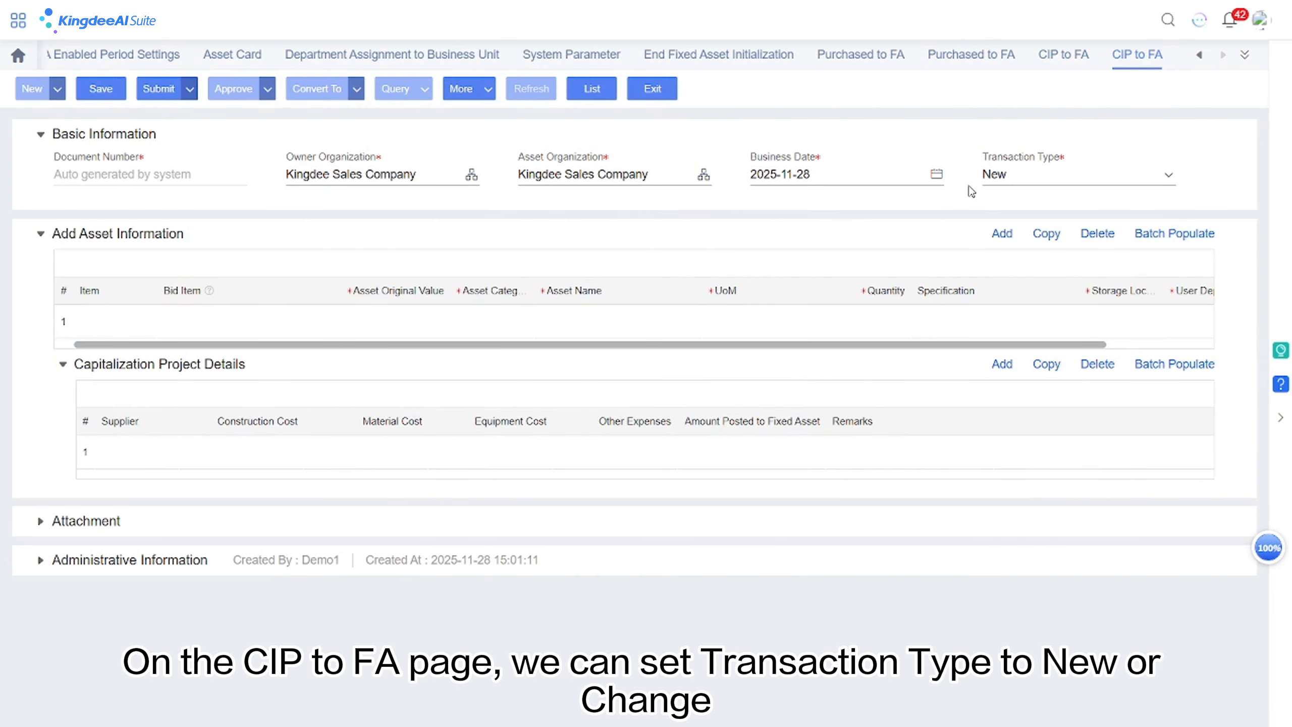
pyautogui.click(1038, 184)
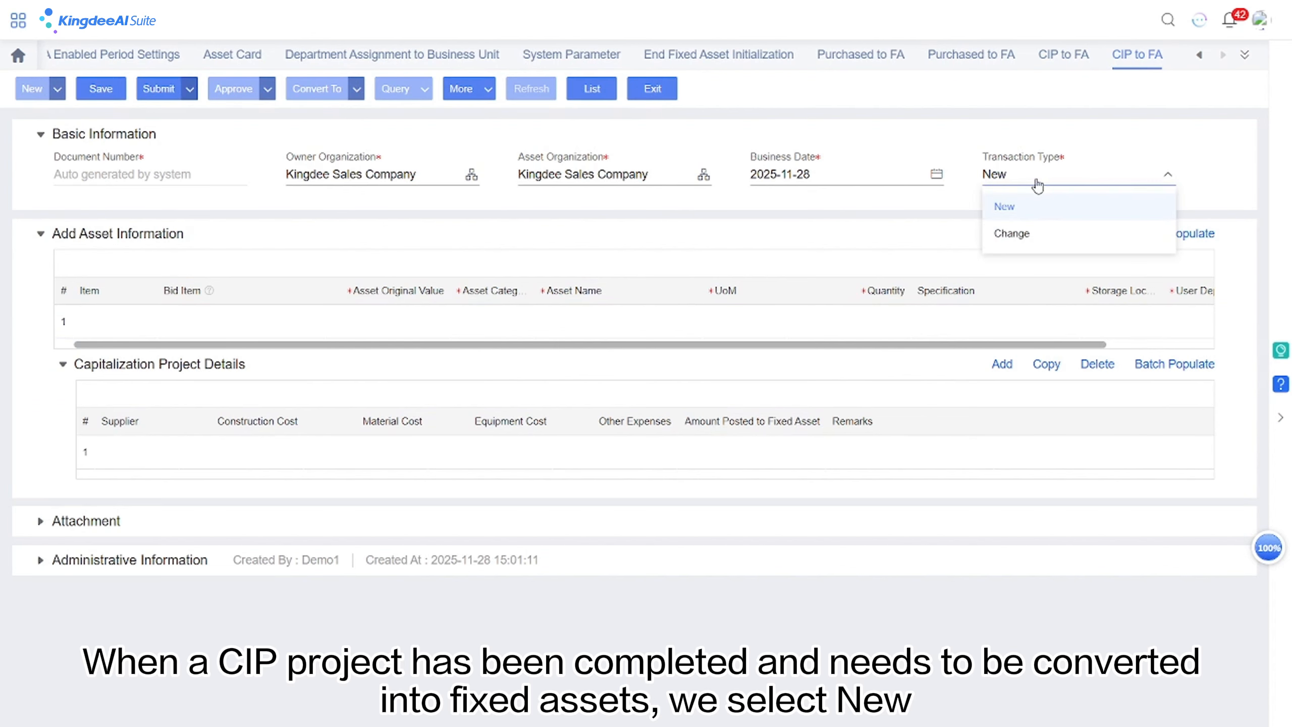
pyautogui.click(972, 188)
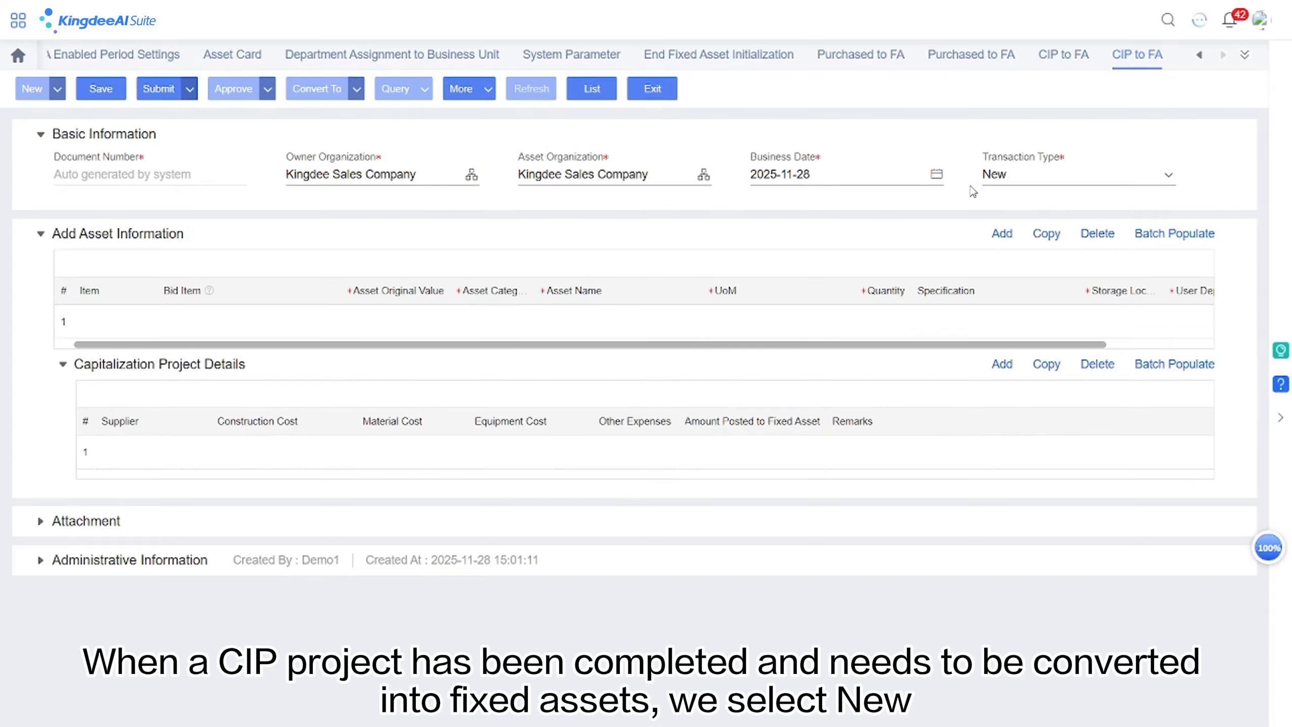
# Set the CIP to FA document's Transaction Type to Change and add a changed asset line for the Factory Building card
pyautogui.click(995, 177)
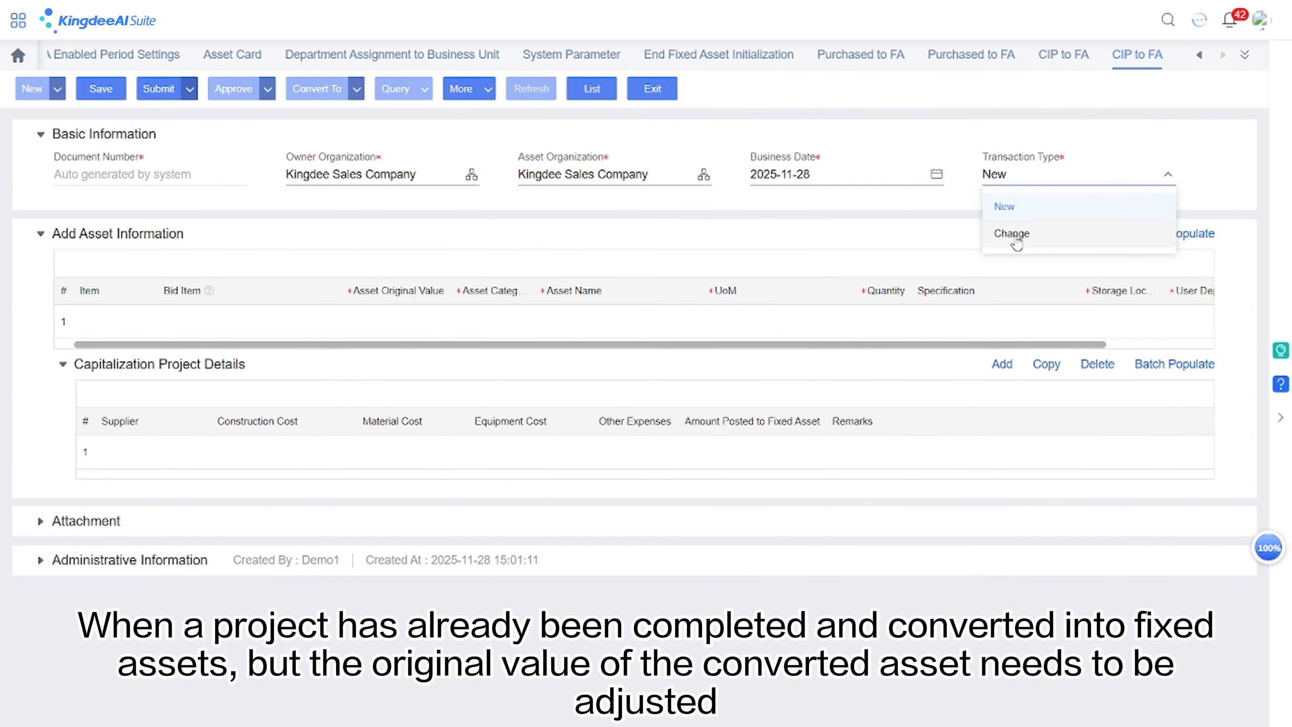
pyautogui.click(1014, 237)
pyautogui.click(674, 469)
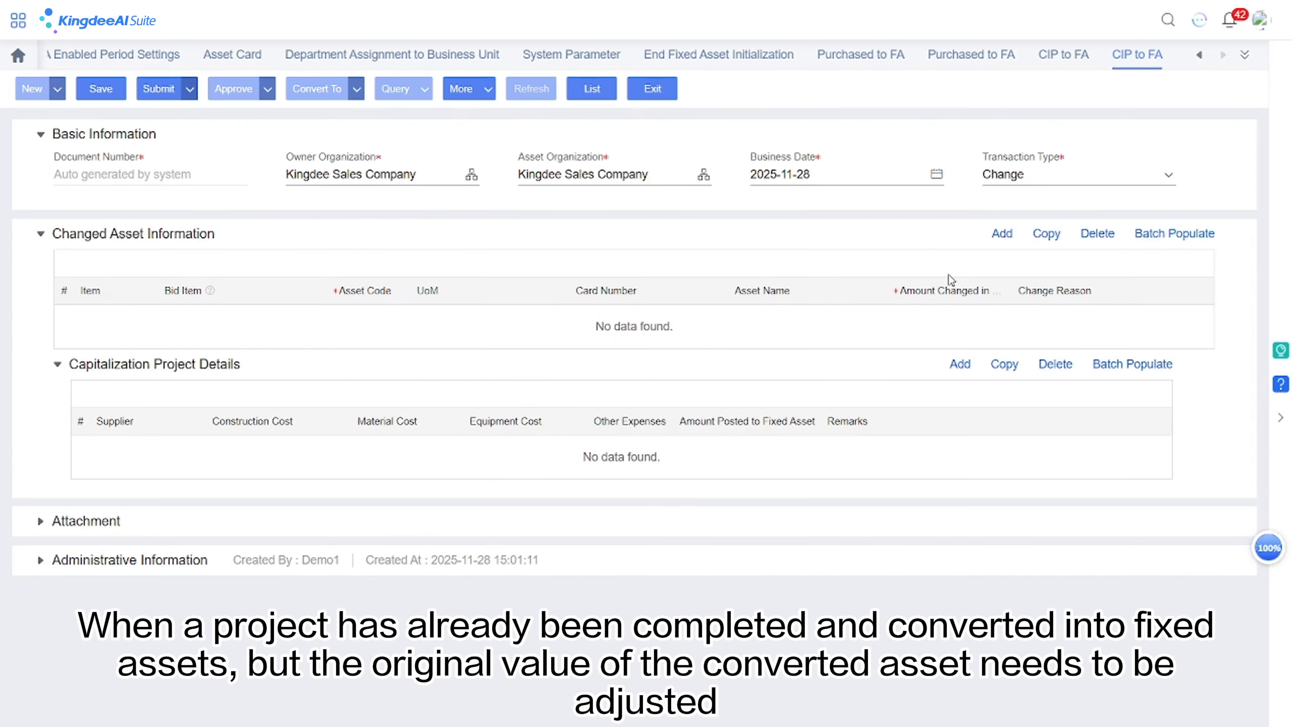
pyautogui.click(1002, 233)
pyautogui.click(395, 321)
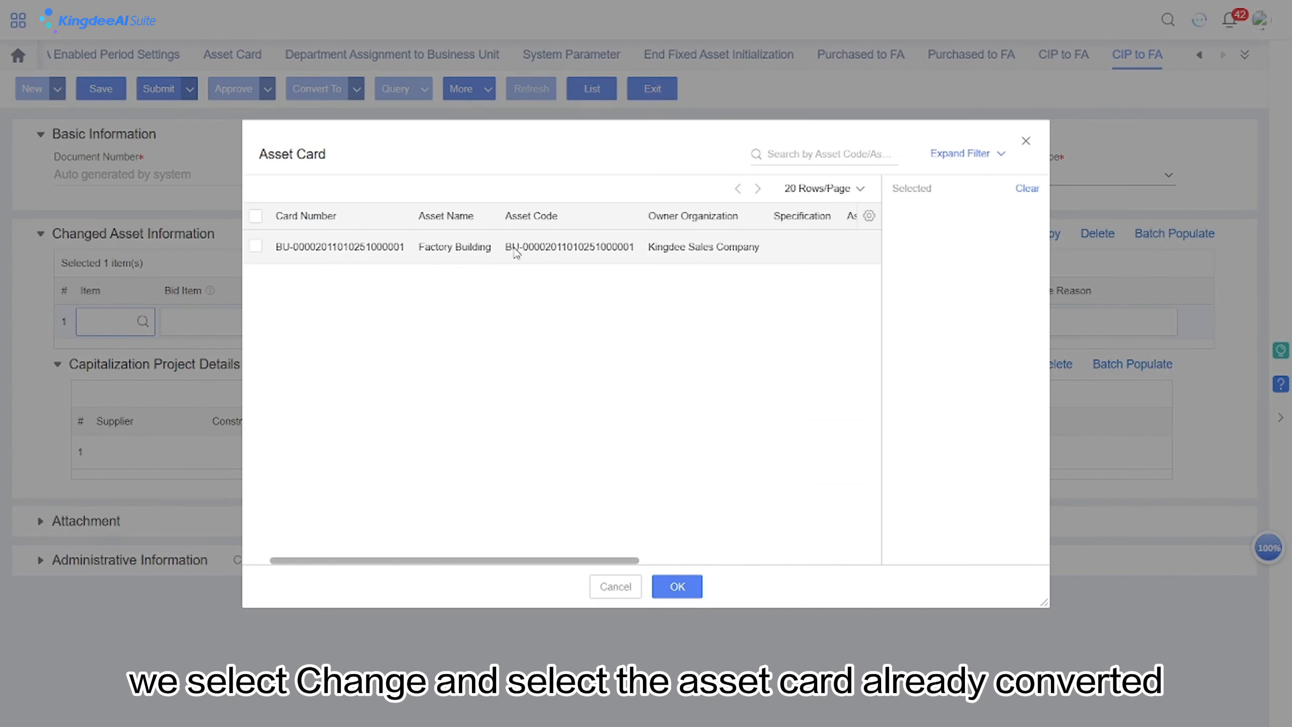
pyautogui.doubleClick(515, 249)
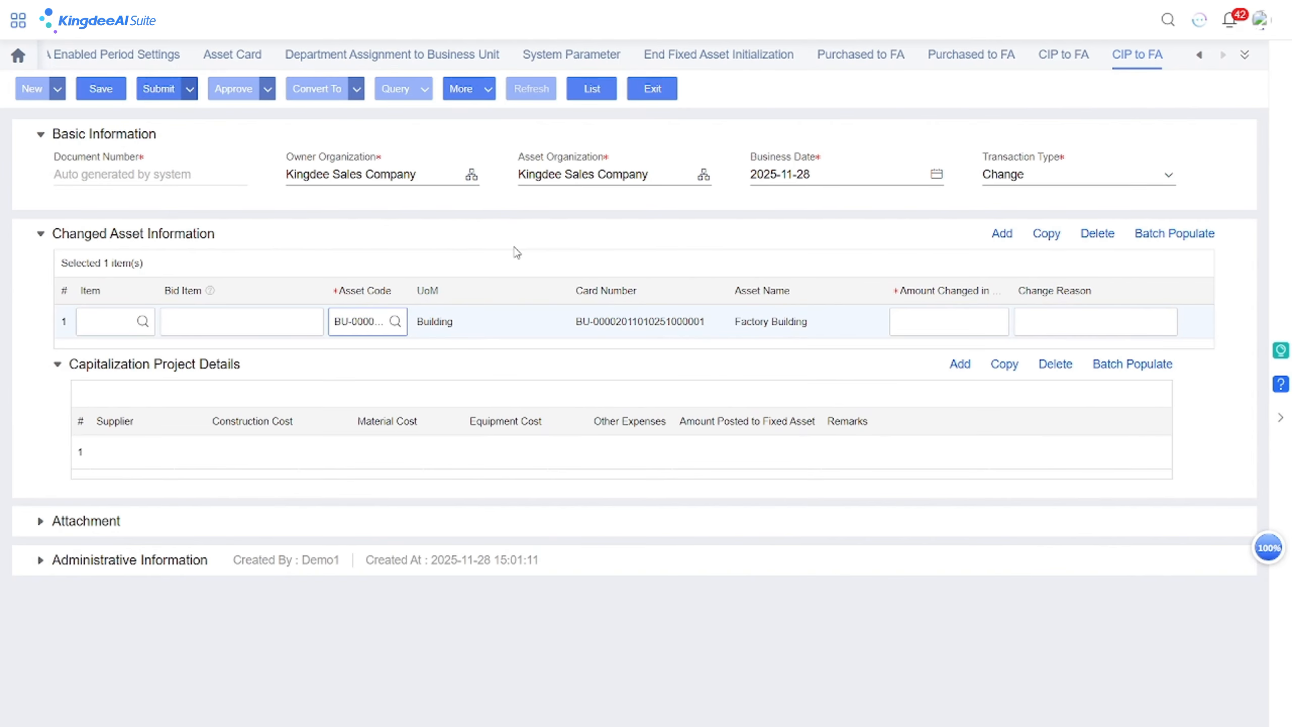
# Return to the CIP to FA list and review the available Convert To targets
pyautogui.click(1065, 57)
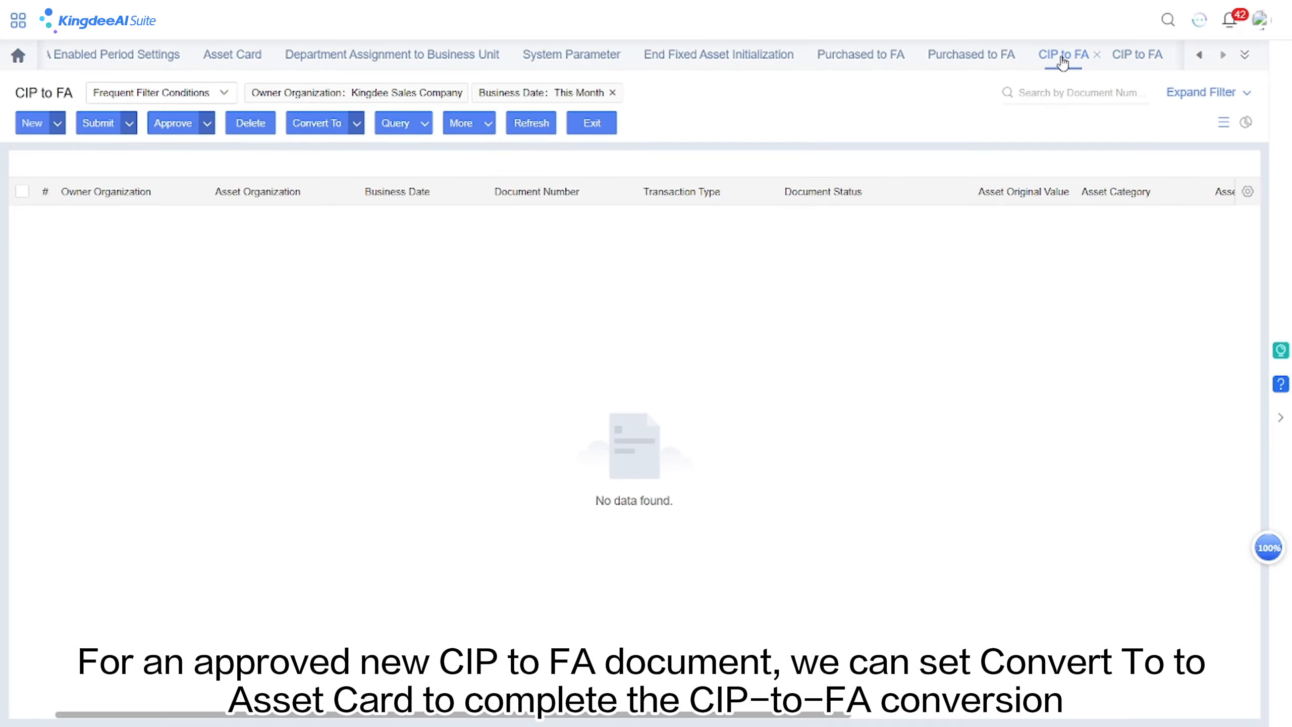
pyautogui.click(360, 123)
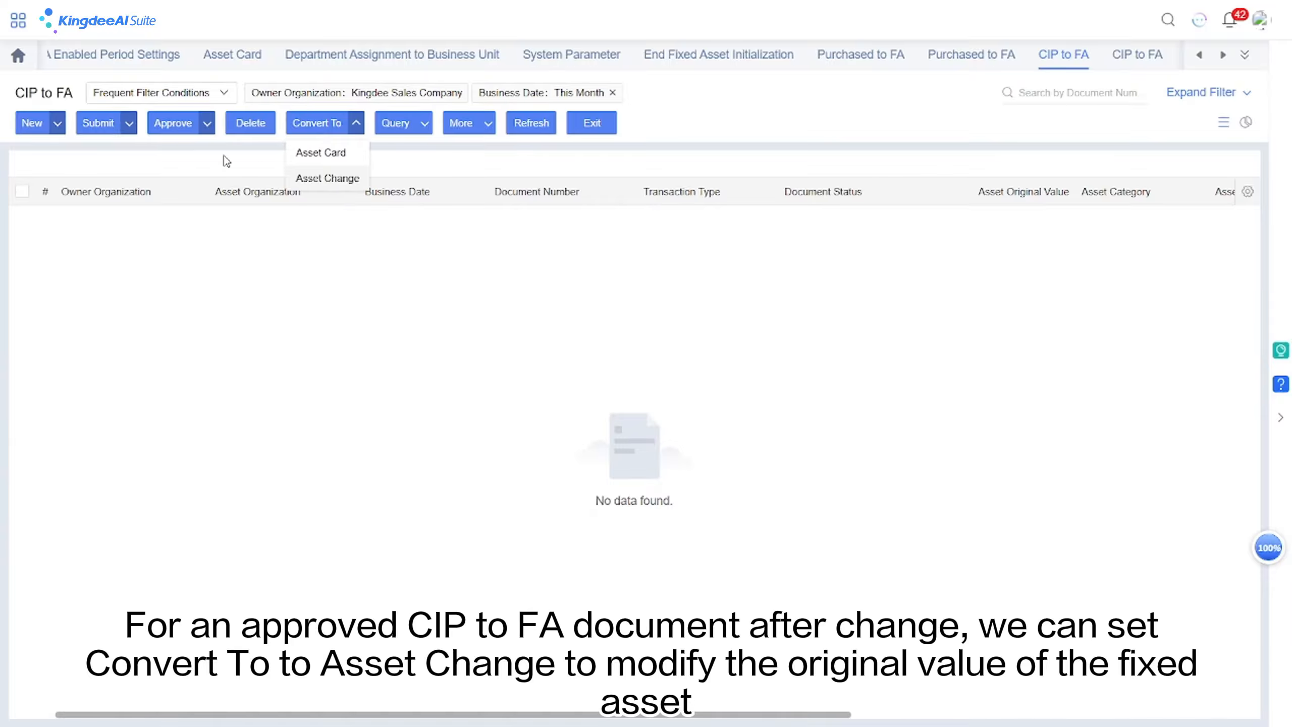
# Open the Printer card from the Asset Card list and examine its Financial Information and Physical Object Information
pyautogui.click(18, 20)
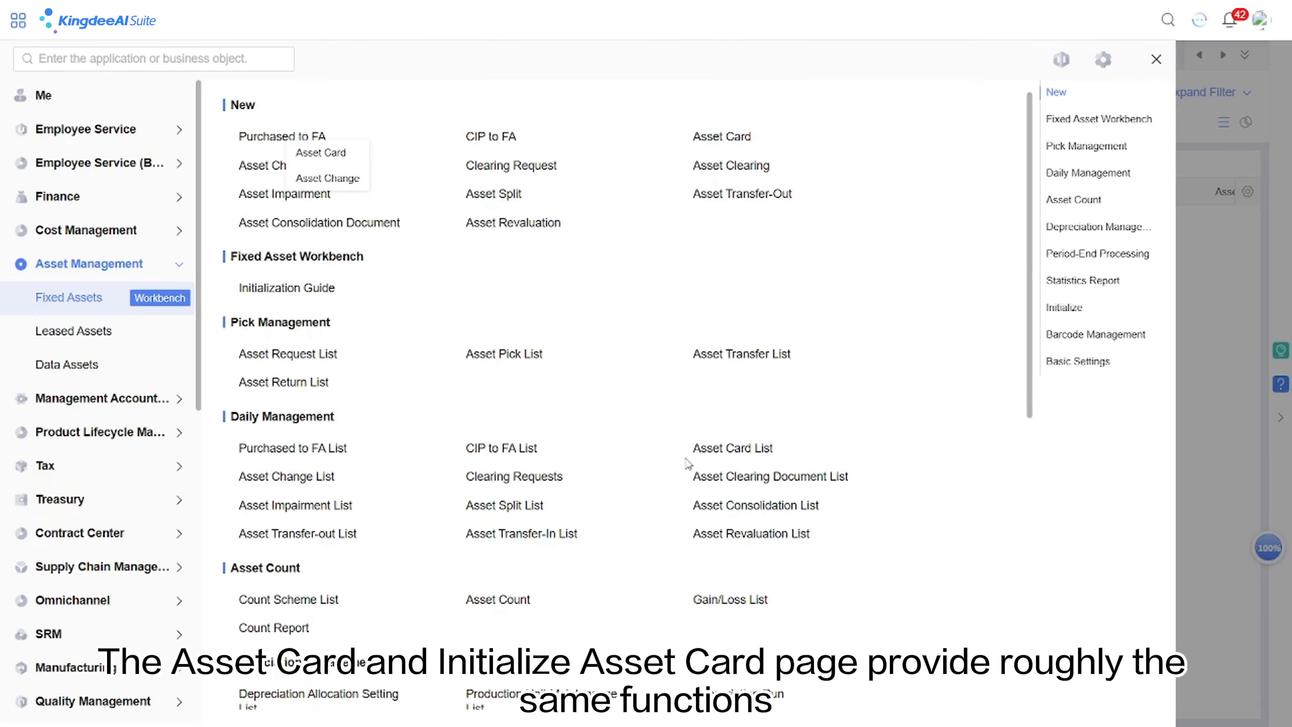
pyautogui.click(714, 449)
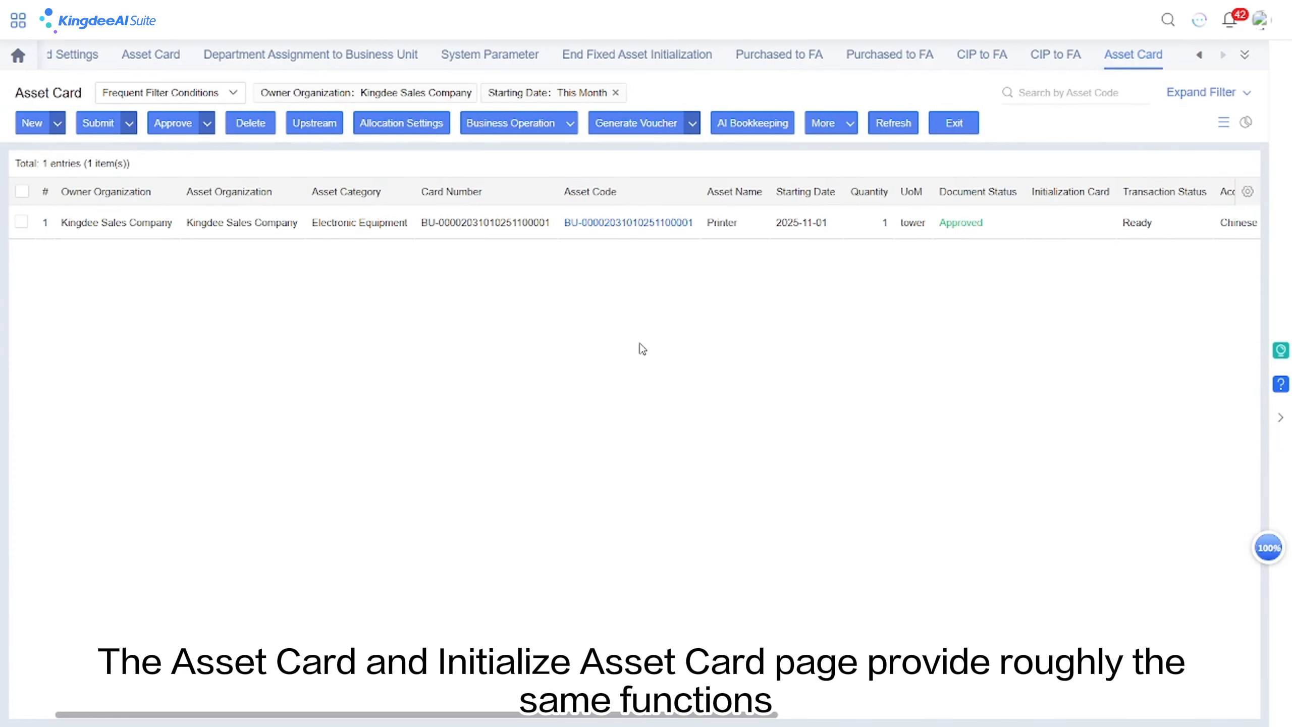
pyautogui.click(621, 224)
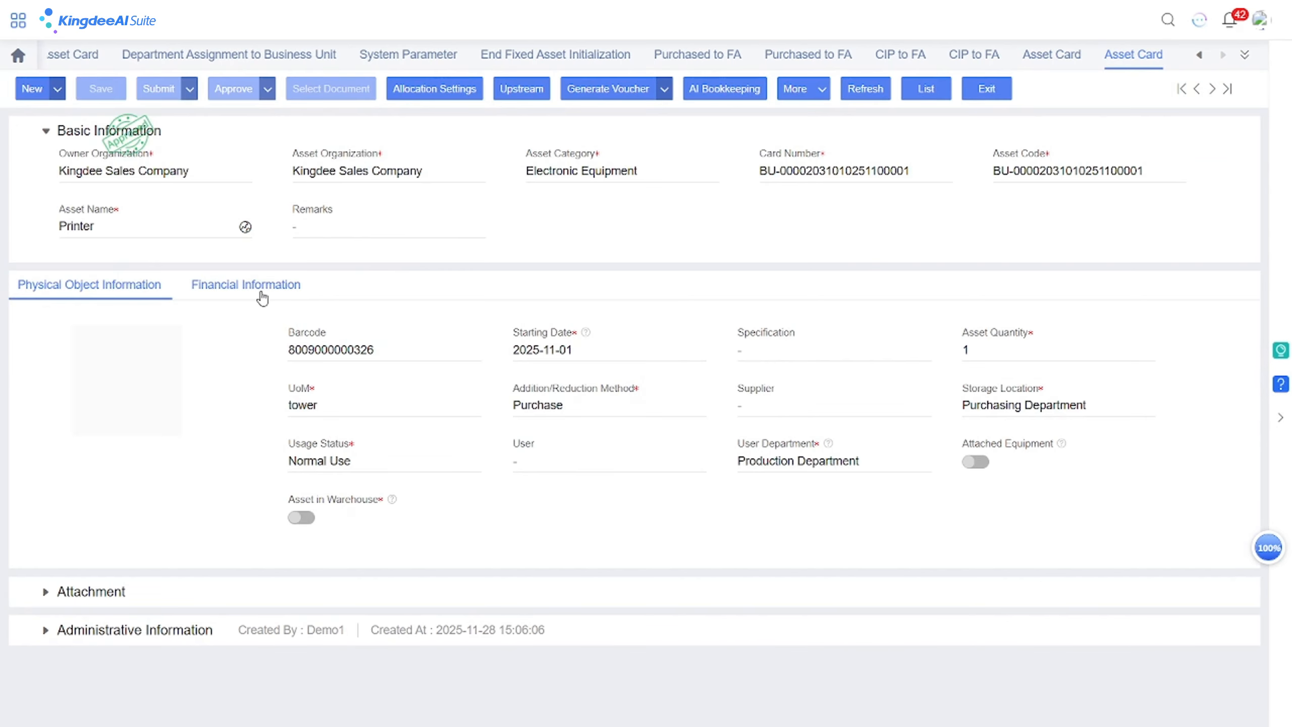
pyautogui.click(274, 284)
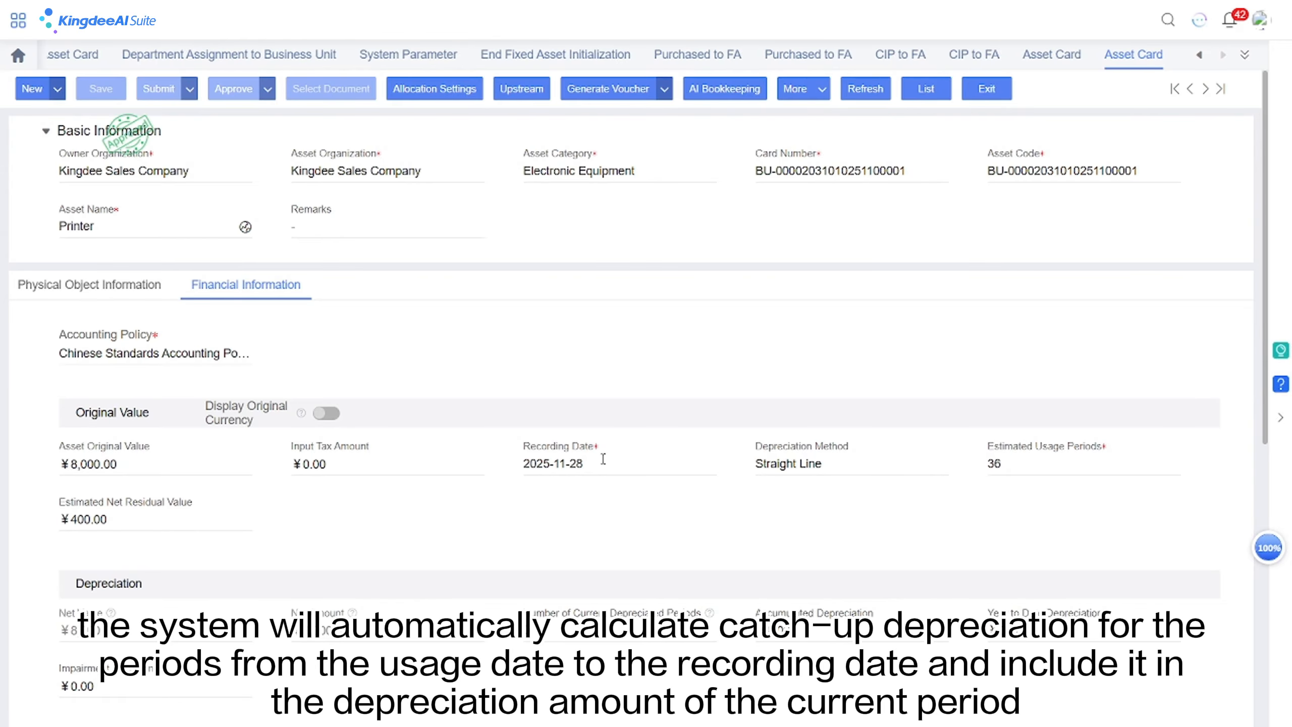
pyautogui.click(83, 291)
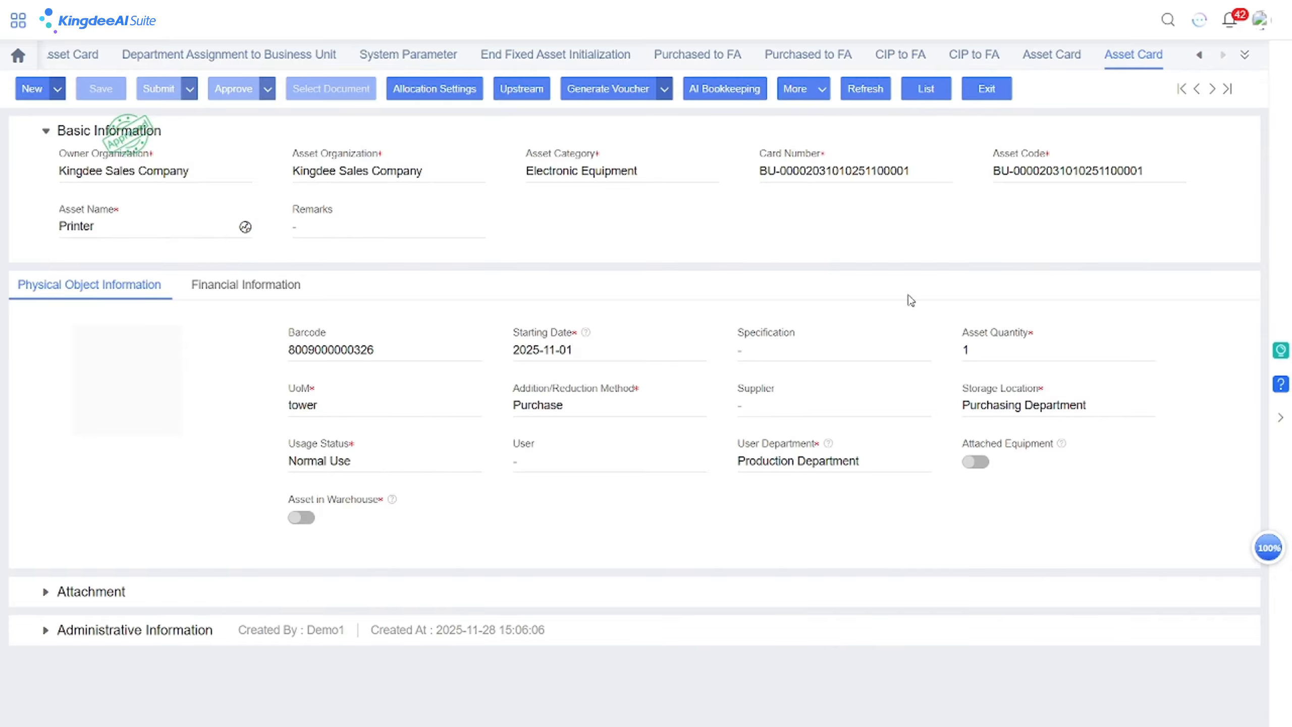
# Create depreciation allocation settings for the Printer card with Asset User Department as dimension and the West China Sales Department as its value
pyautogui.click(1050, 59)
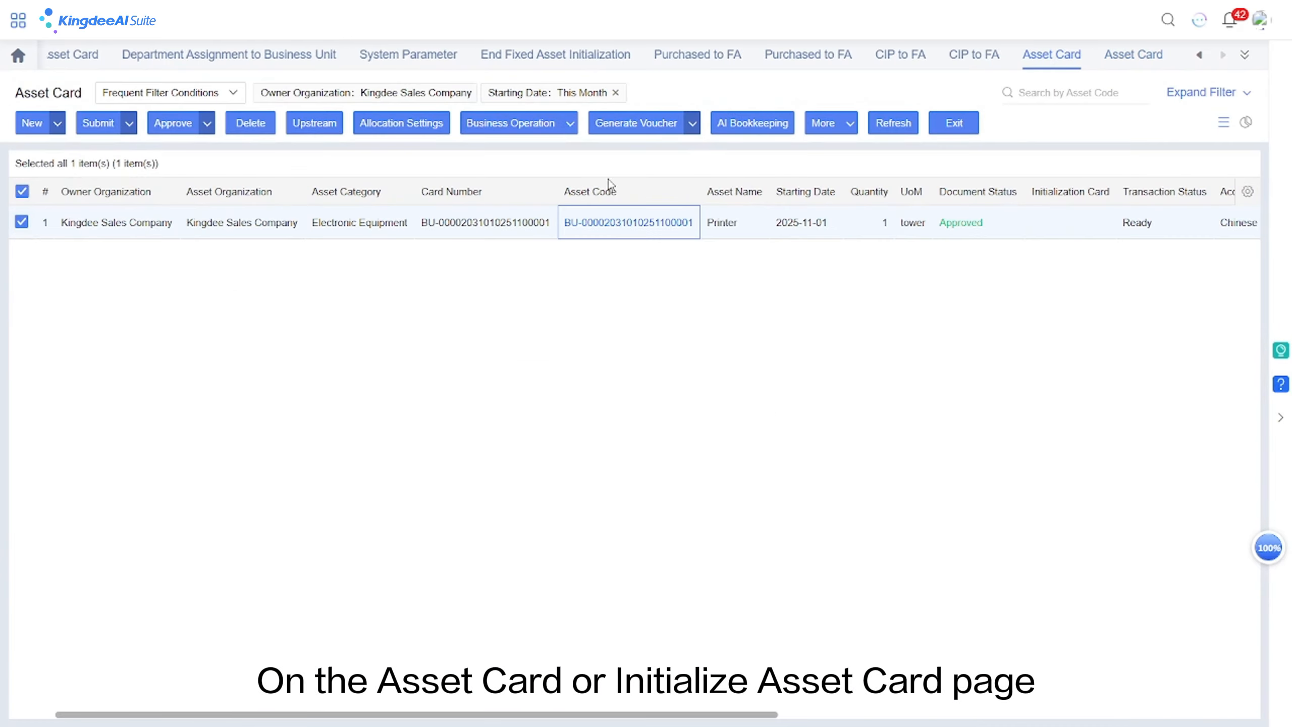
pyautogui.click(393, 129)
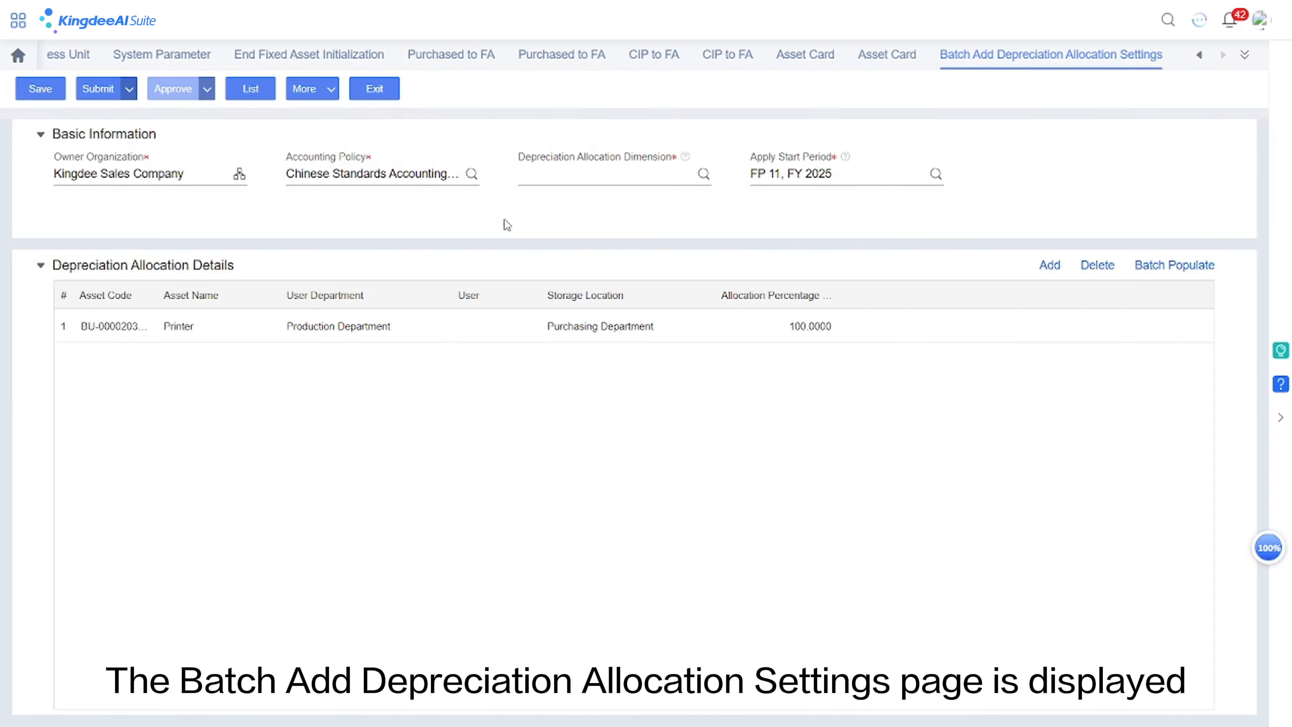
pyautogui.click(704, 174)
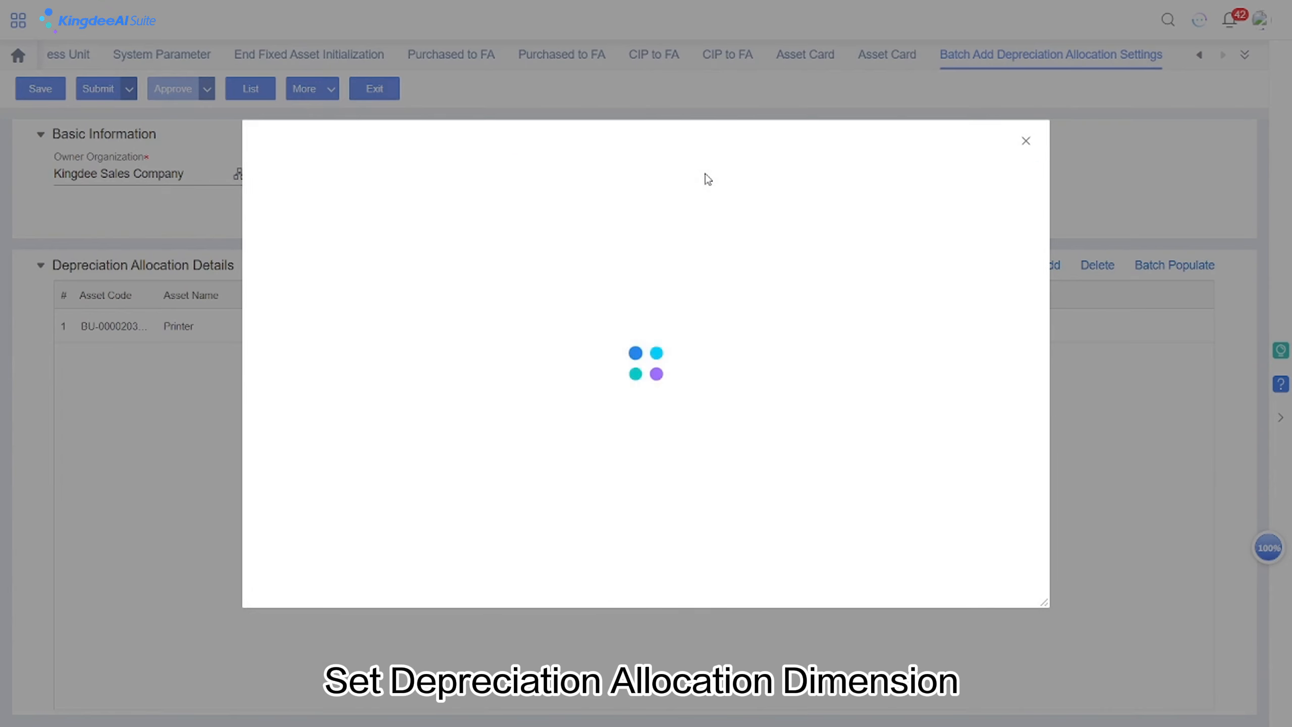
pyautogui.scroll(-3, 534, 421)
pyautogui.click(450, 505)
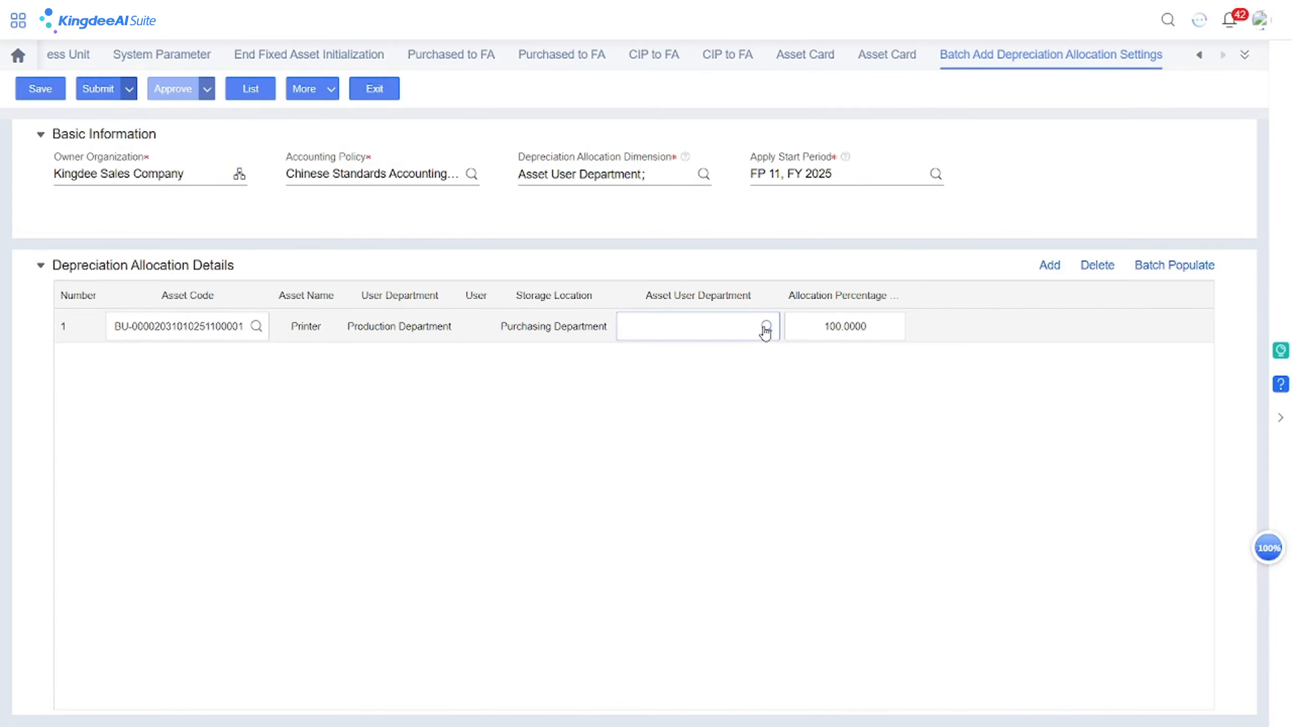
pyautogui.click(765, 326)
pyautogui.click(592, 319)
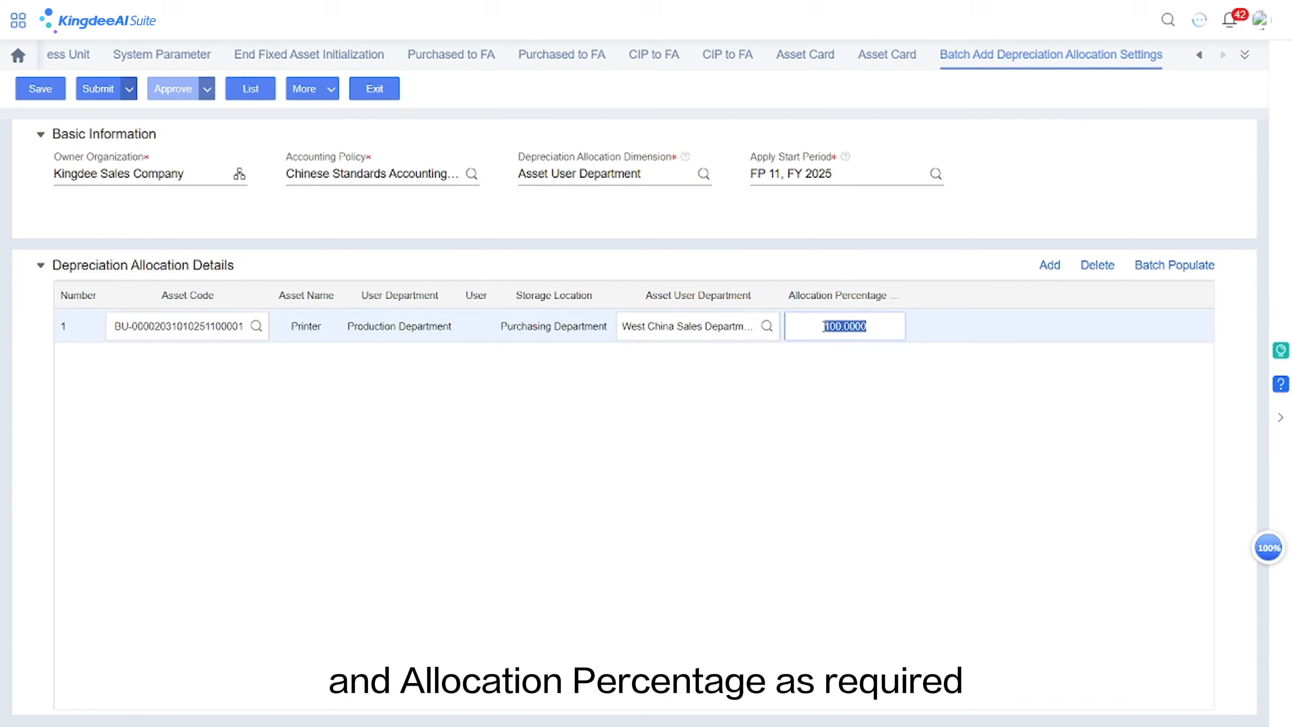
# Set the allocation percentage of the Printer's West China Sales Department line to 20
pyautogui.write('20')
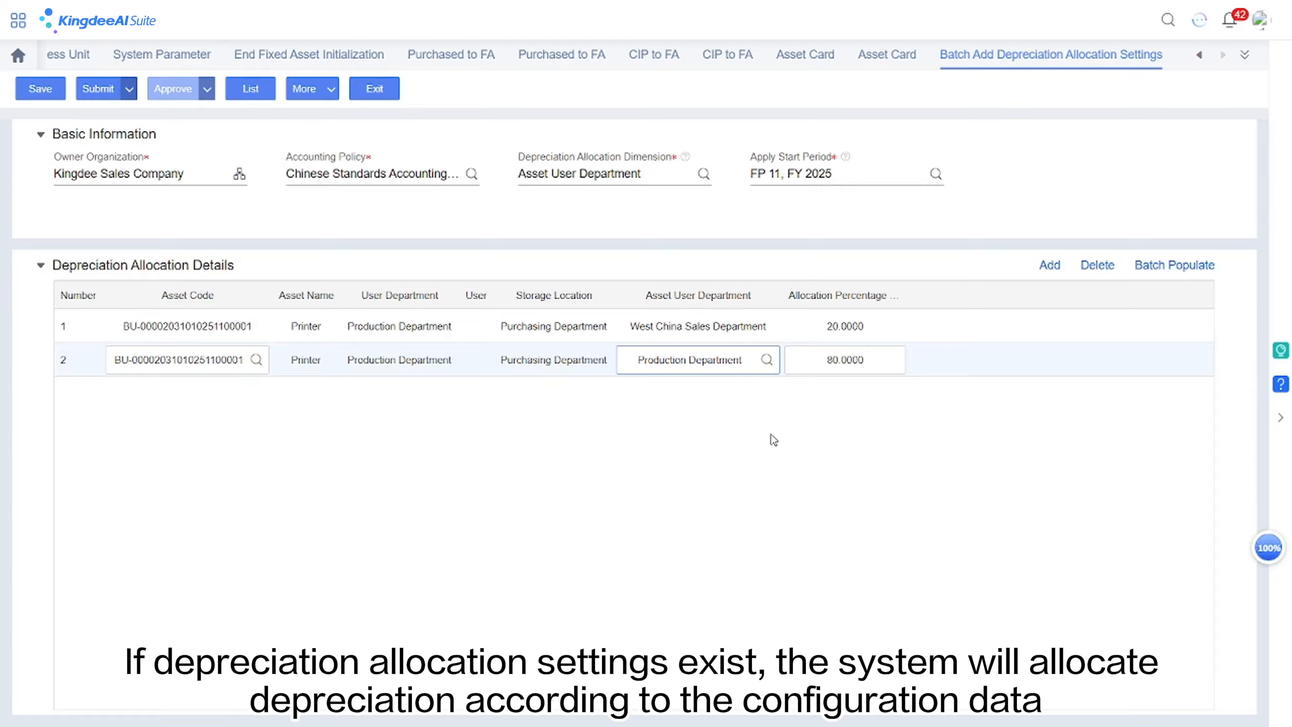
# Create a new Asset Change document with Asset Original Value as the changed item
pyautogui.click(18, 20)
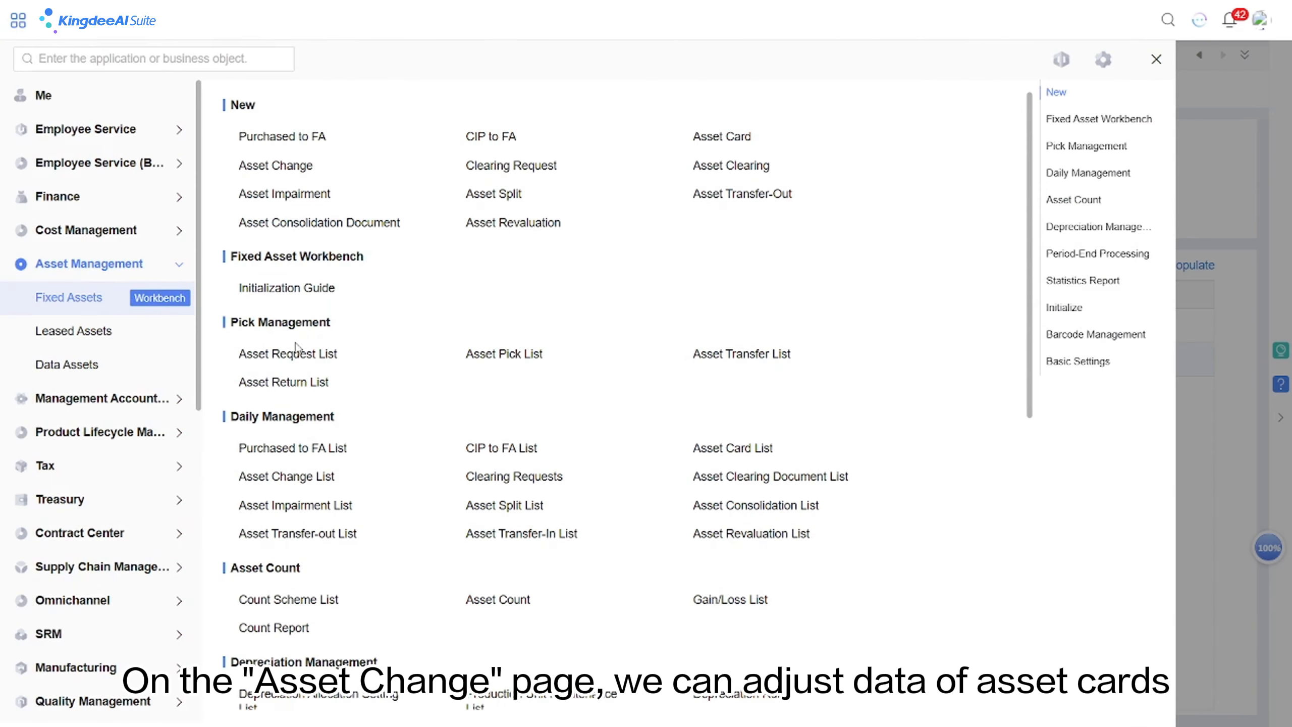
pyautogui.click(279, 476)
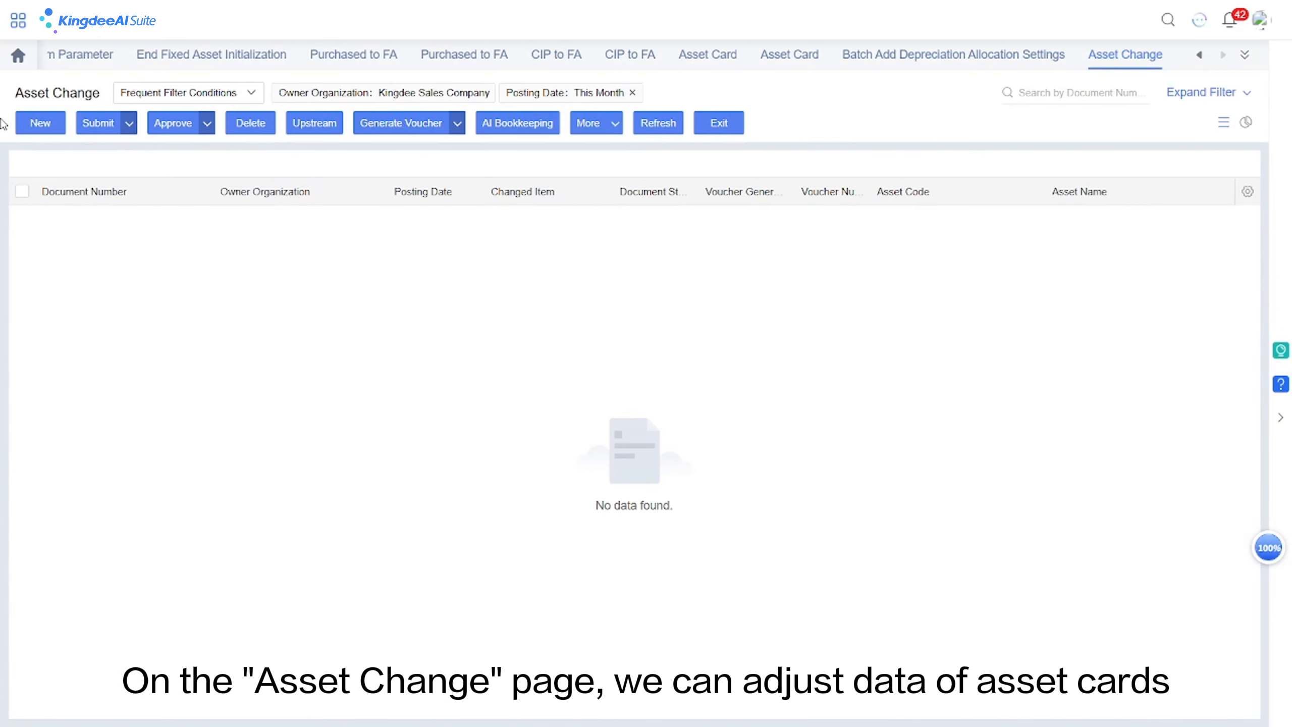
pyautogui.click(34, 127)
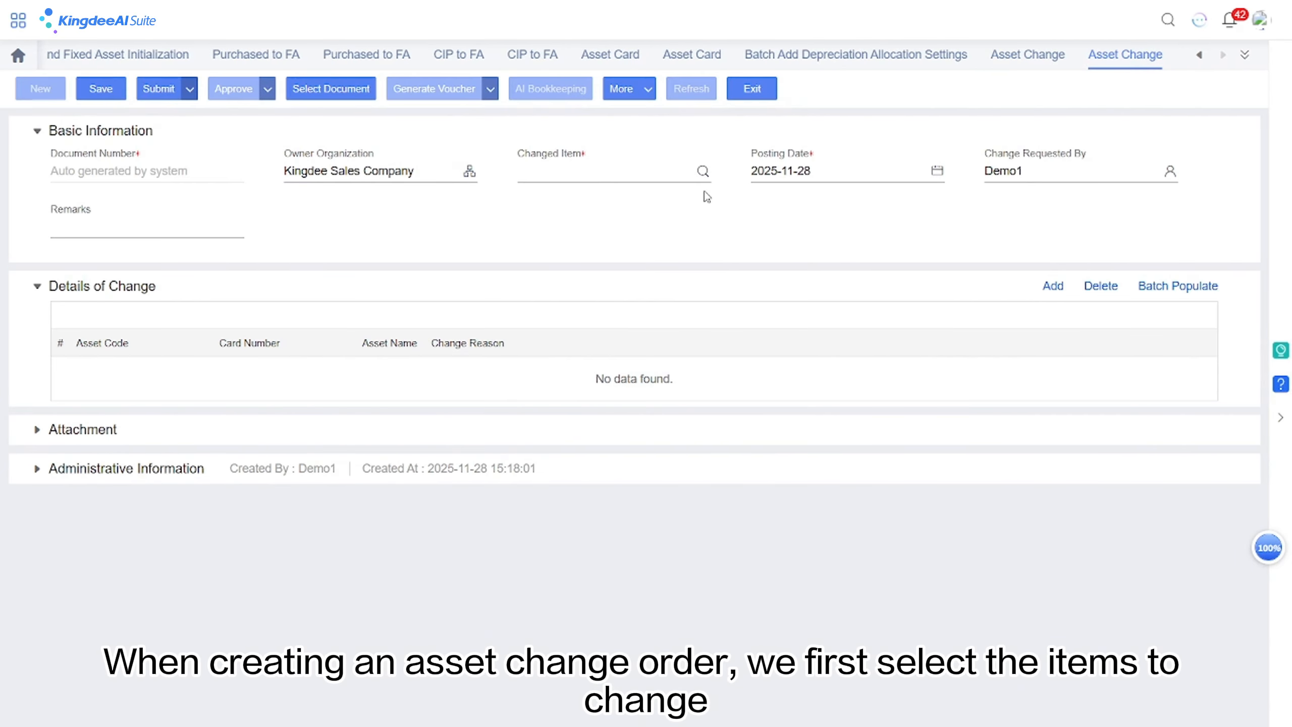
pyautogui.click(702, 171)
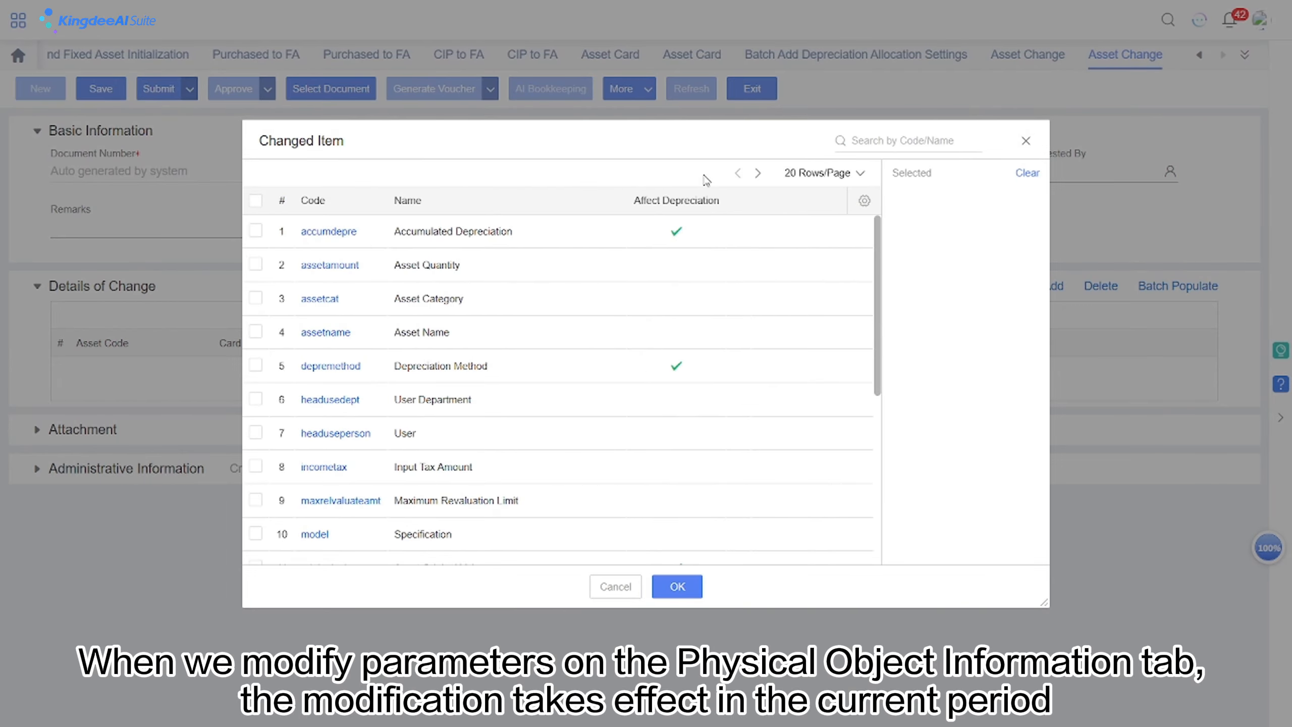
pyautogui.scroll(-3, 504, 403)
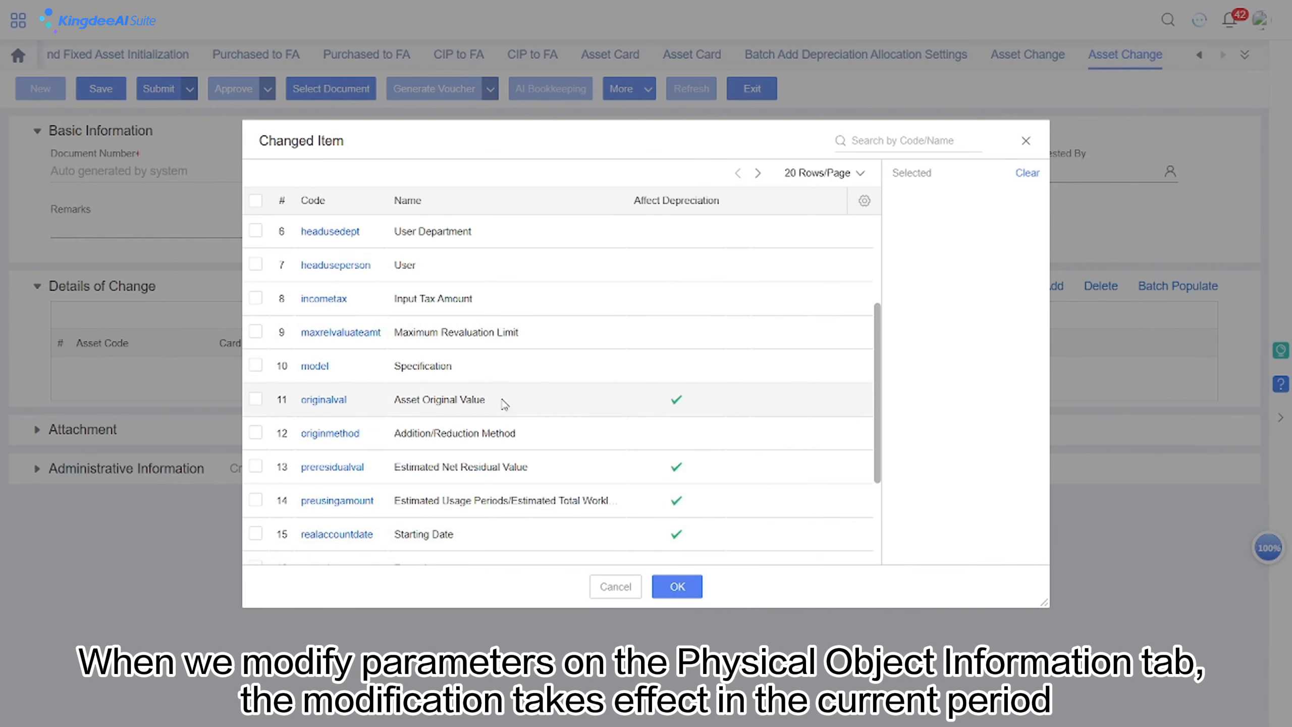
pyautogui.click(504, 403)
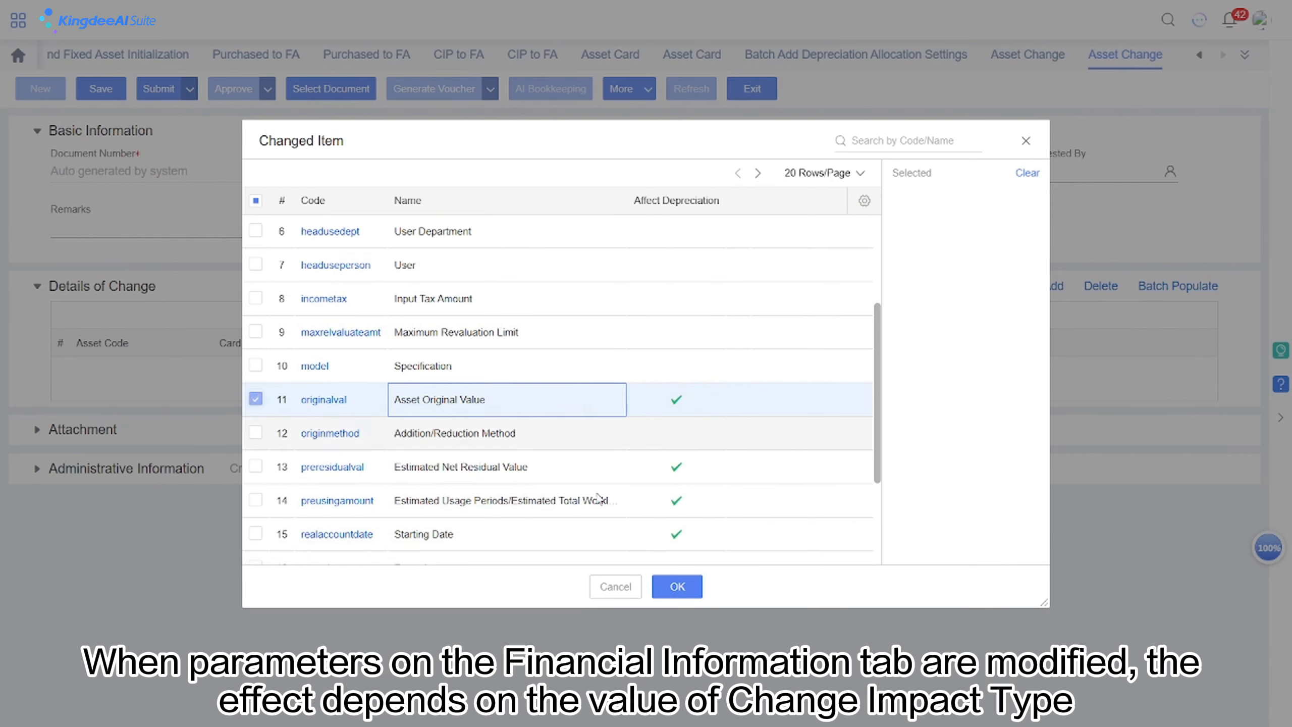
pyautogui.click(677, 587)
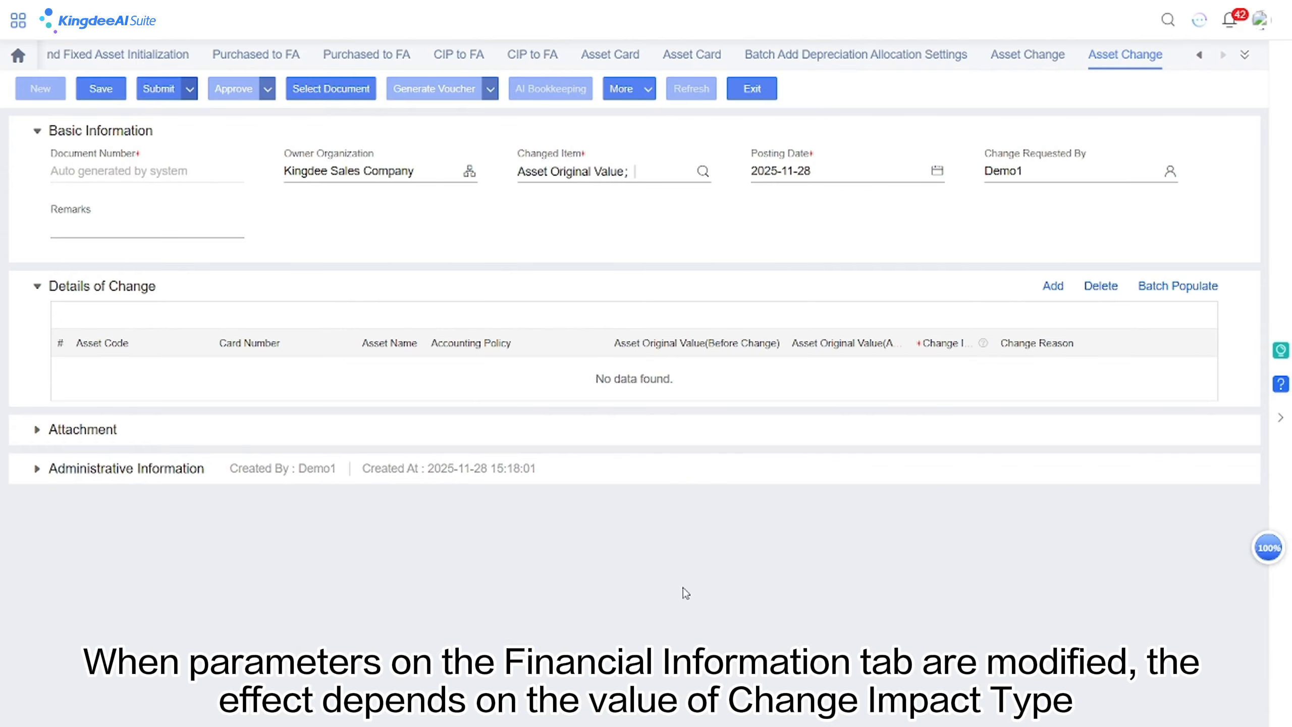
# Add the Printer card to the change details, set its original value after change to 9000 and show the Change Impact Type options
pyautogui.click(1053, 285)
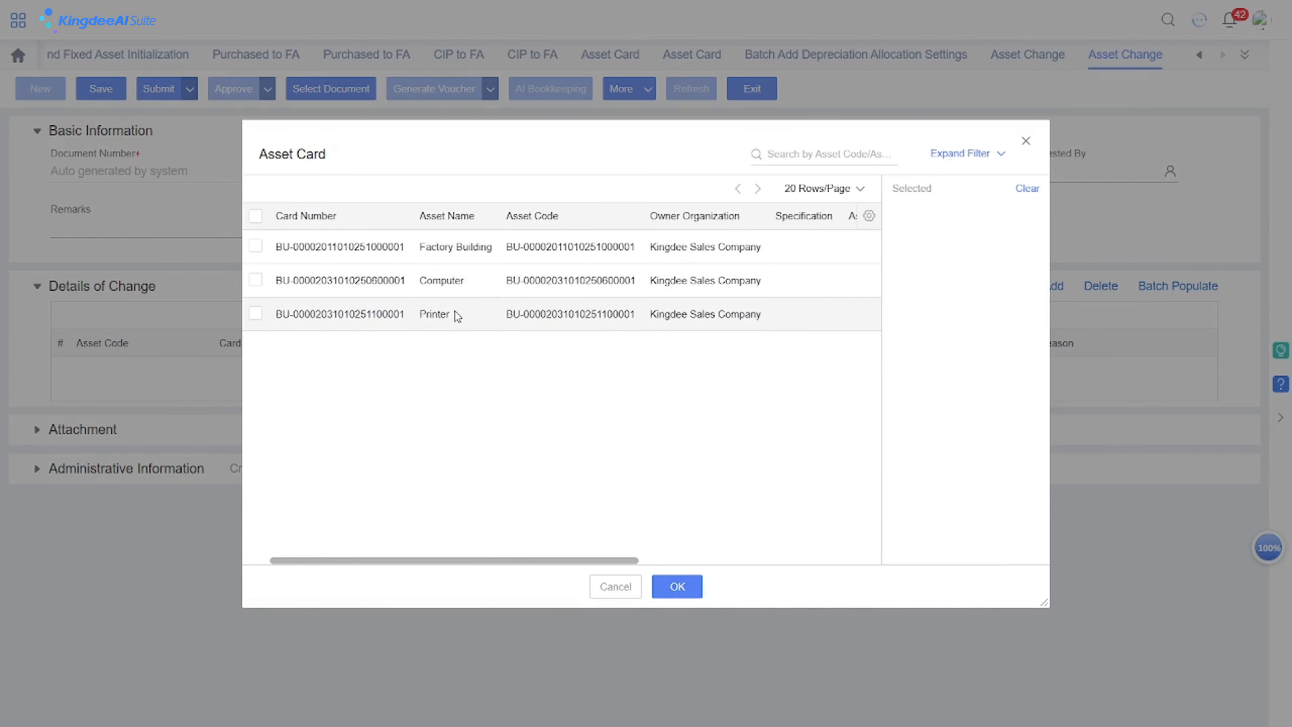
pyautogui.doubleClick(448, 316)
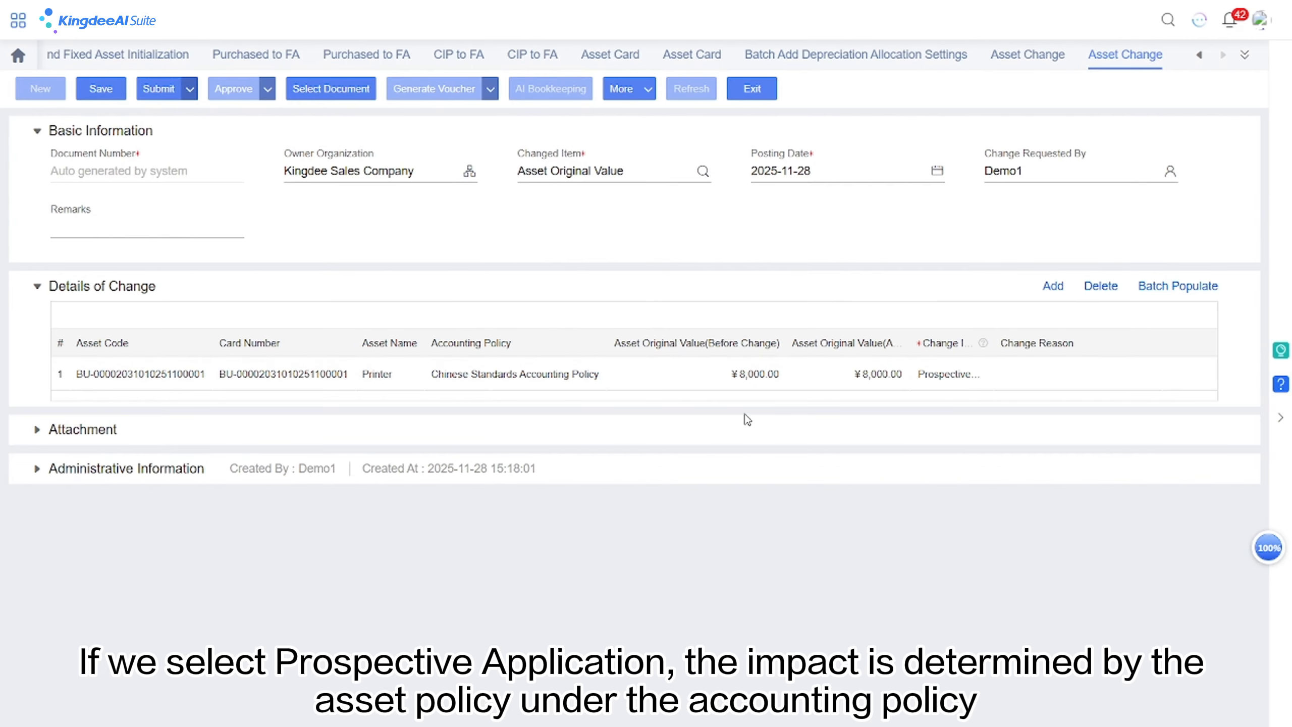
pyautogui.click(838, 374)
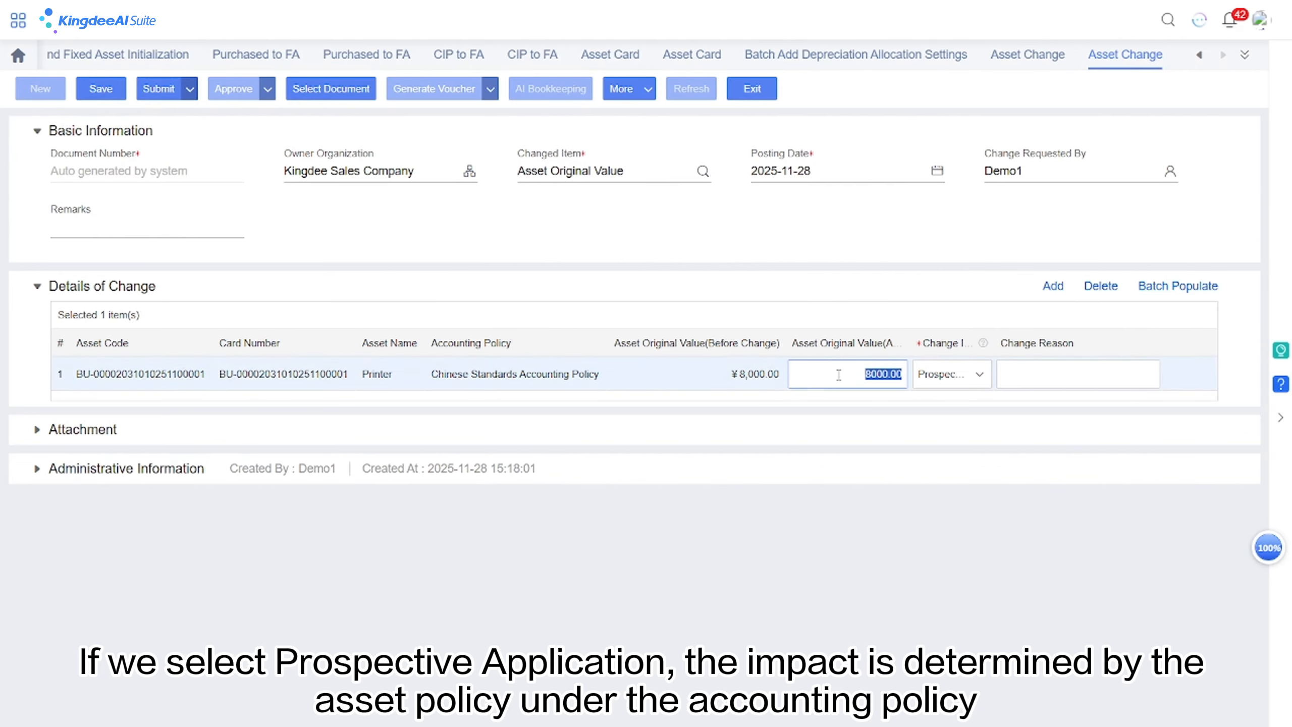
pyautogui.write('9000')
pyautogui.click(981, 400)
pyautogui.click(980, 375)
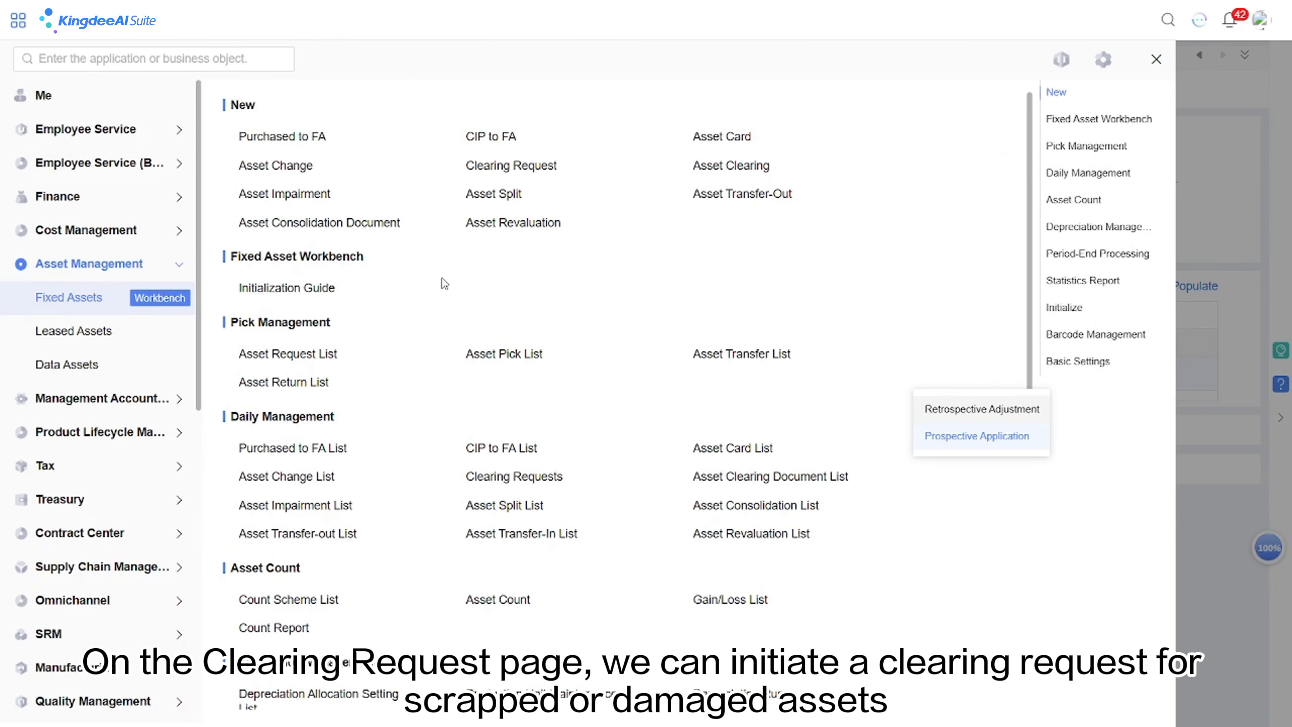
# Open the Factory Building's approved clearing request and convert it to an Asset Clearing document with the Auto Match Rule
pyautogui.click(493, 479)
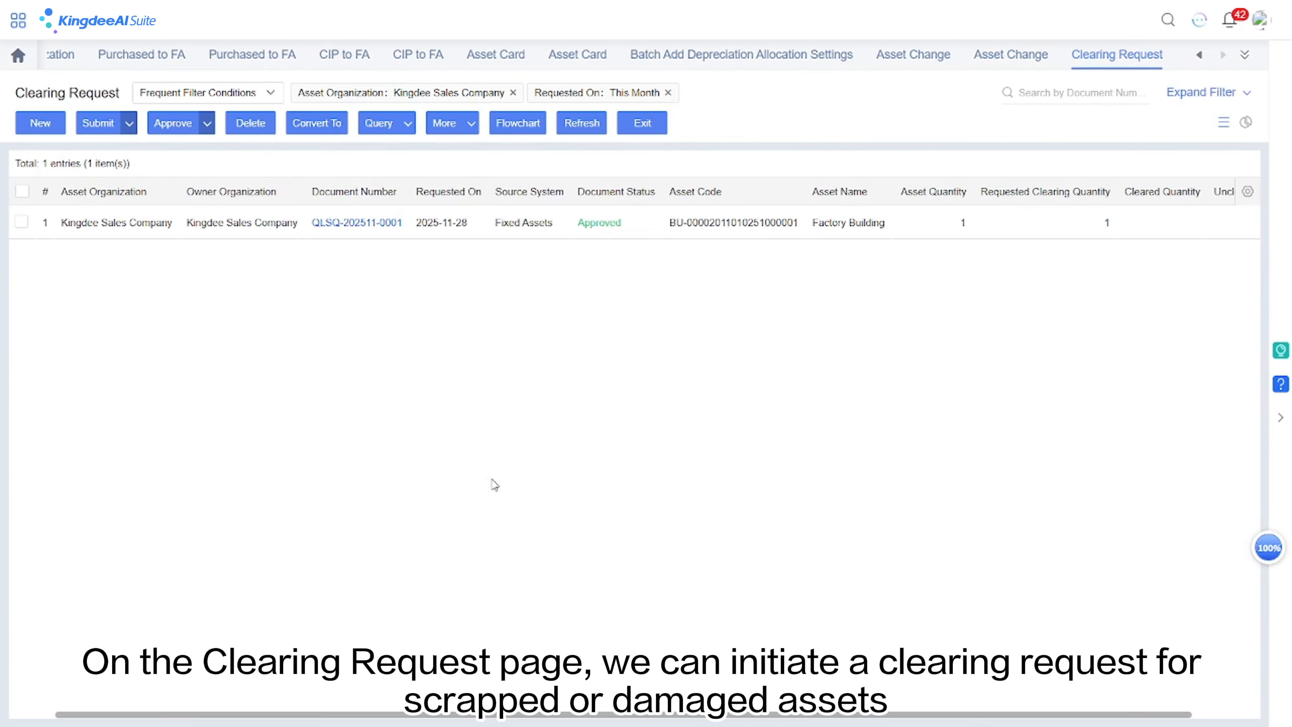
pyautogui.click(363, 224)
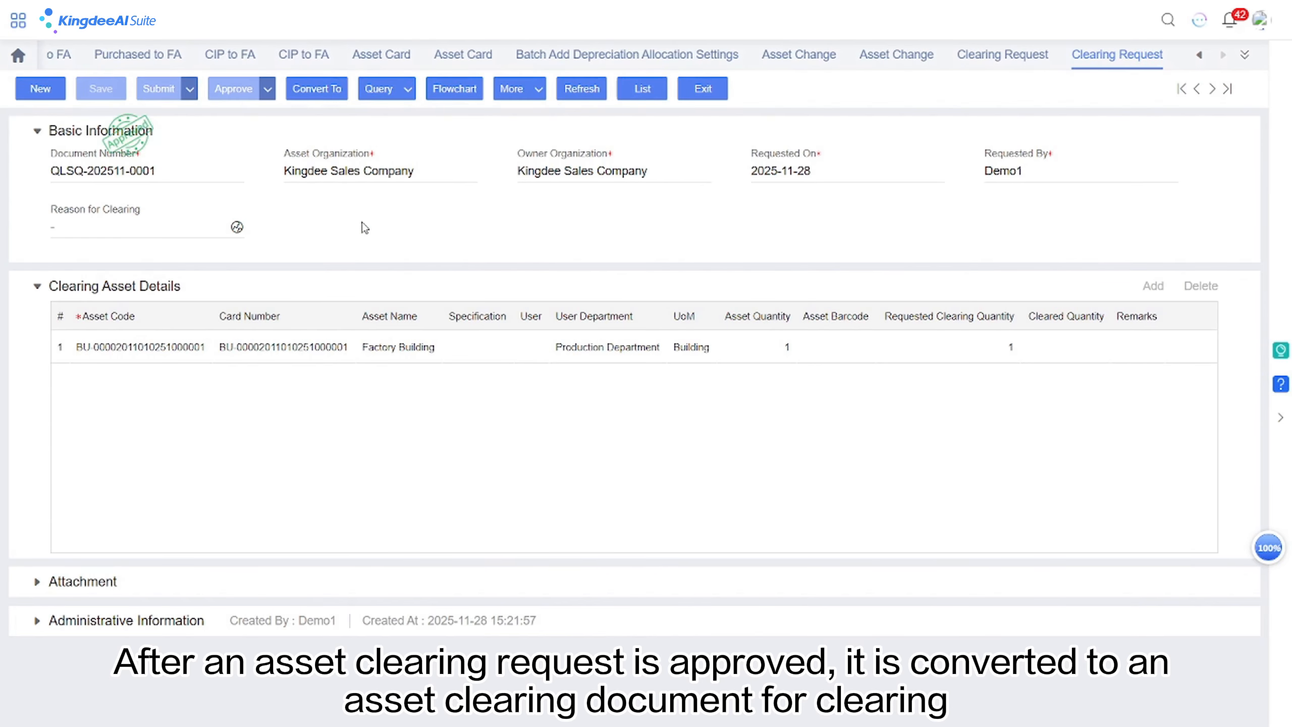
pyautogui.click(318, 88)
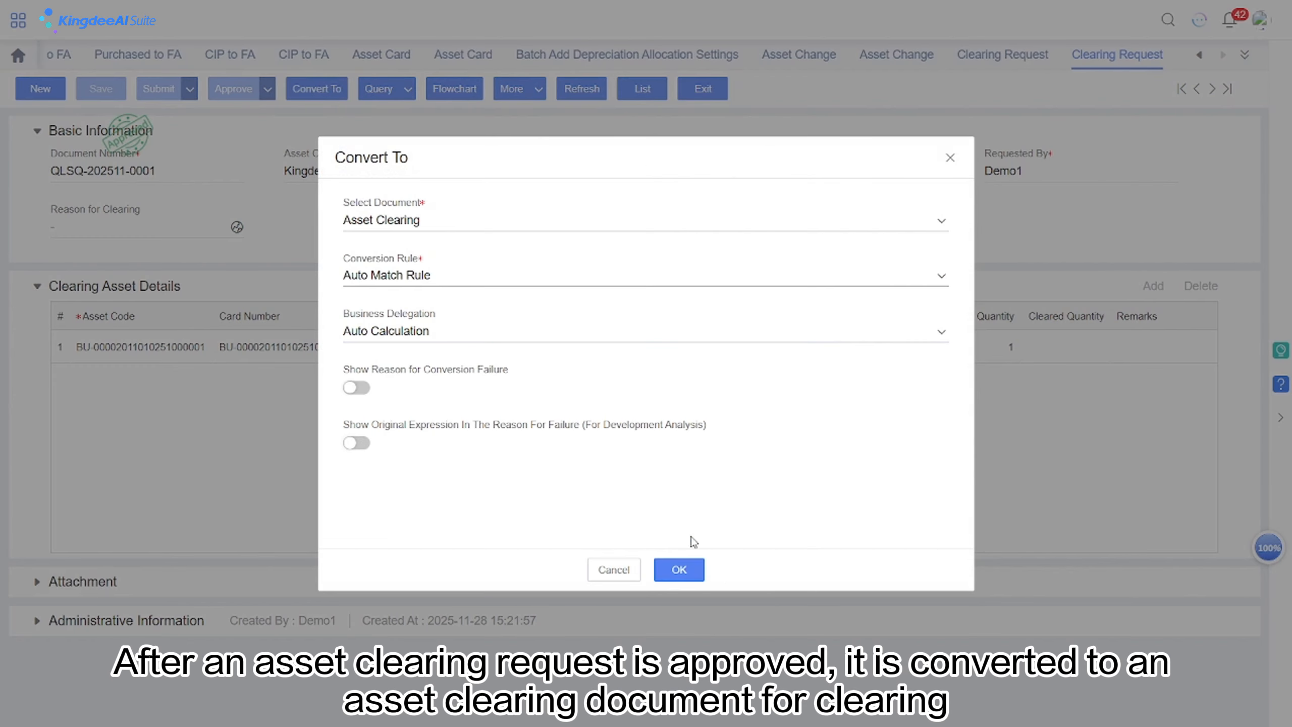
pyautogui.click(678, 570)
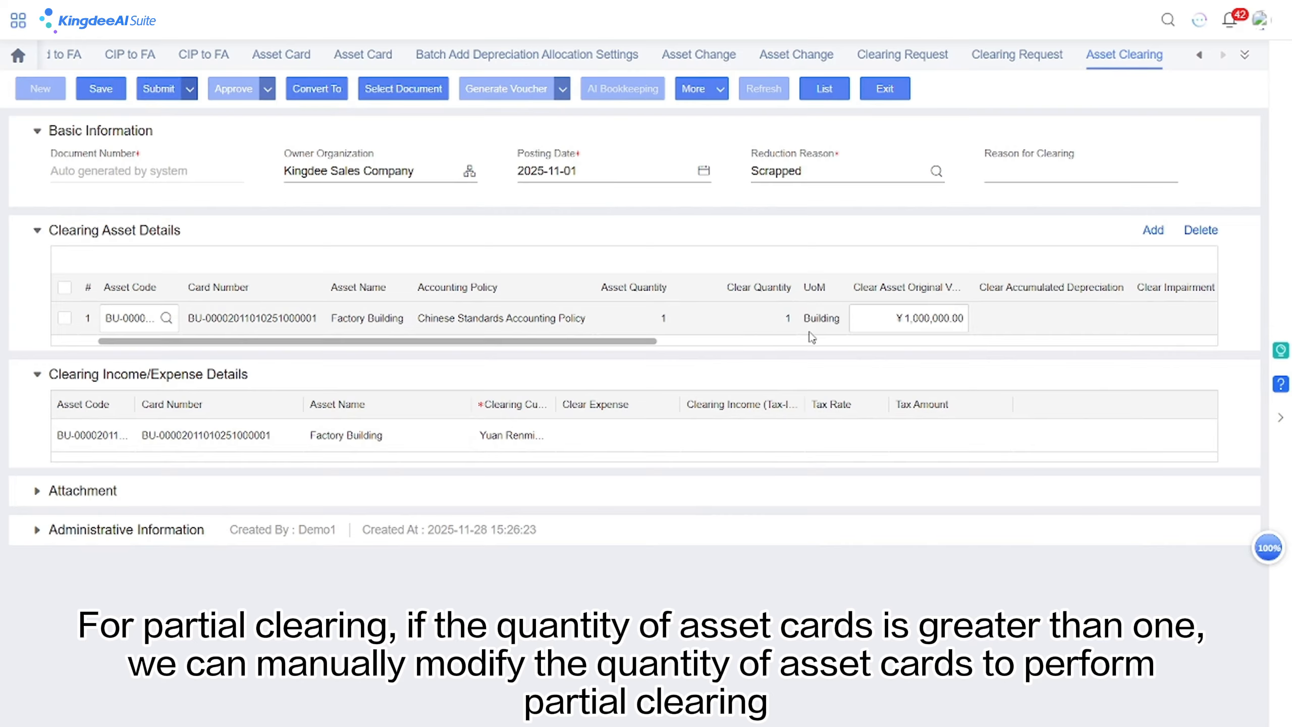
# Set the Factory Building's Clear Asset Original Value to 4000 and its tax-inclusive Clearing Income to 500
pyautogui.click(872, 313)
pyautogui.write('4000')
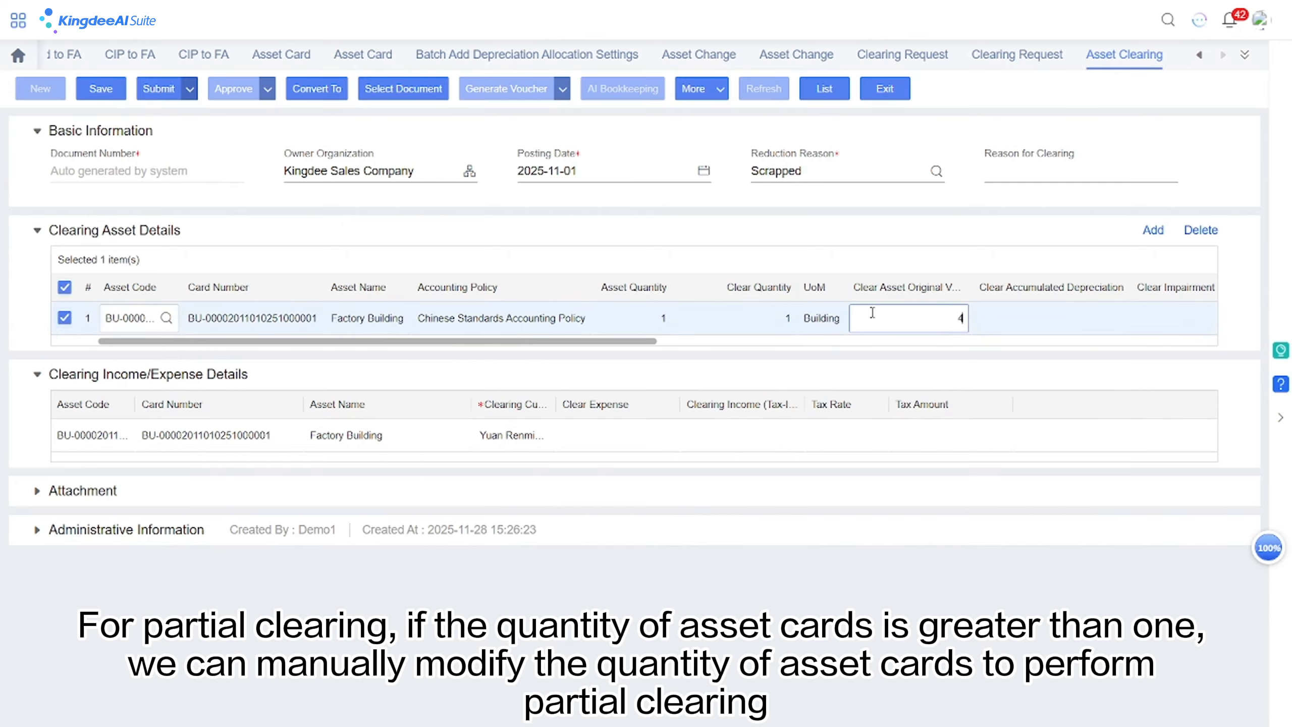
pyautogui.click(878, 239)
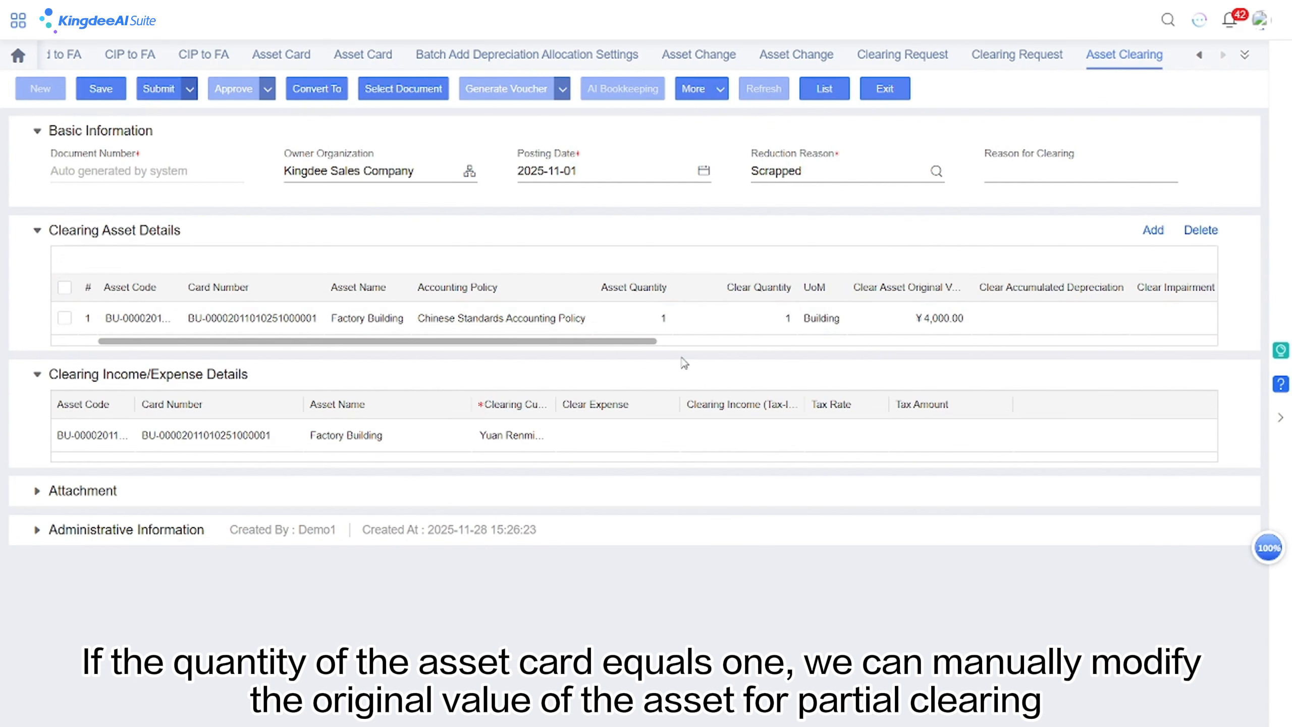
pyautogui.moveTo(614, 343); pyautogui.dragTo(959, 375)
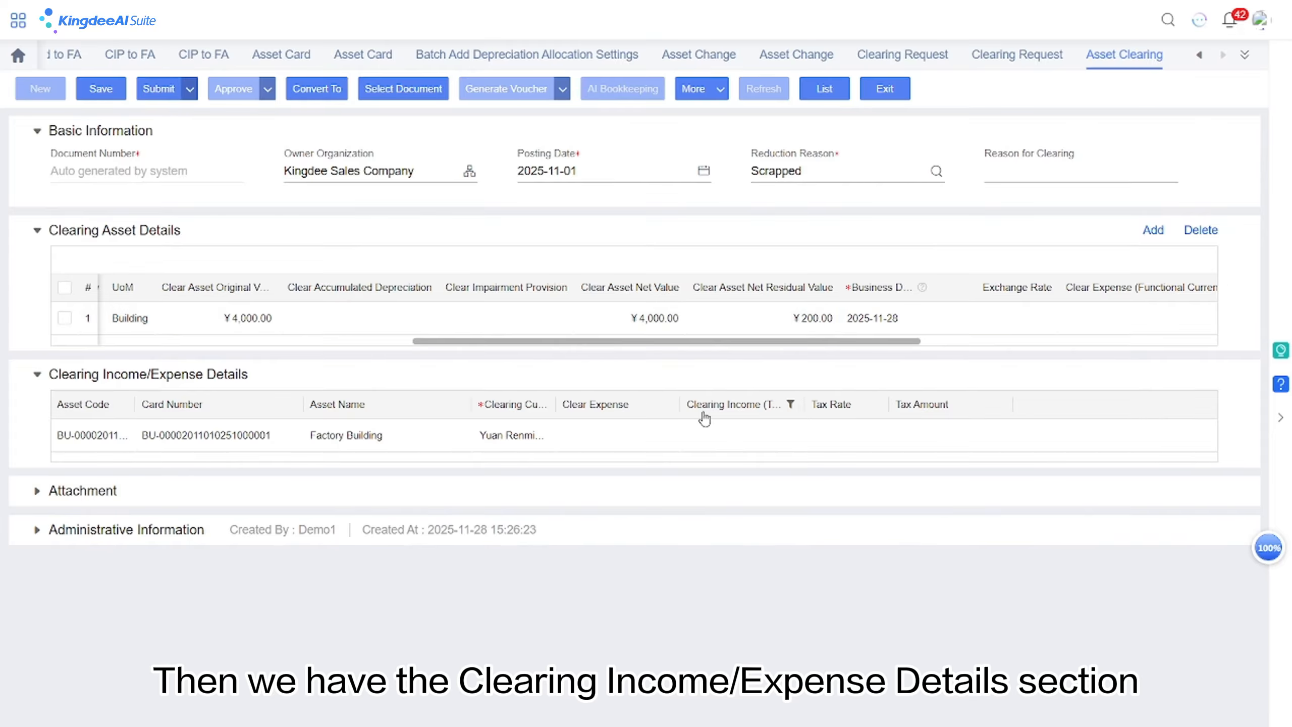
pyautogui.click(729, 437)
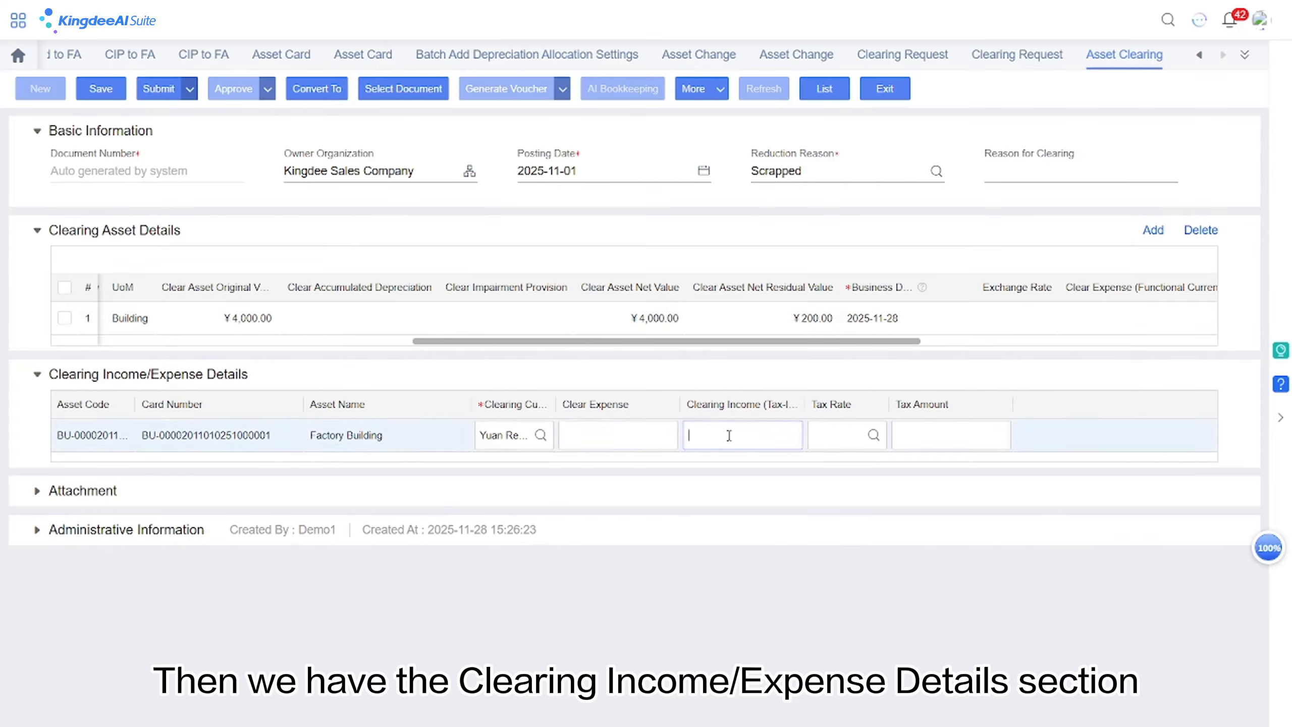
pyautogui.write('500')
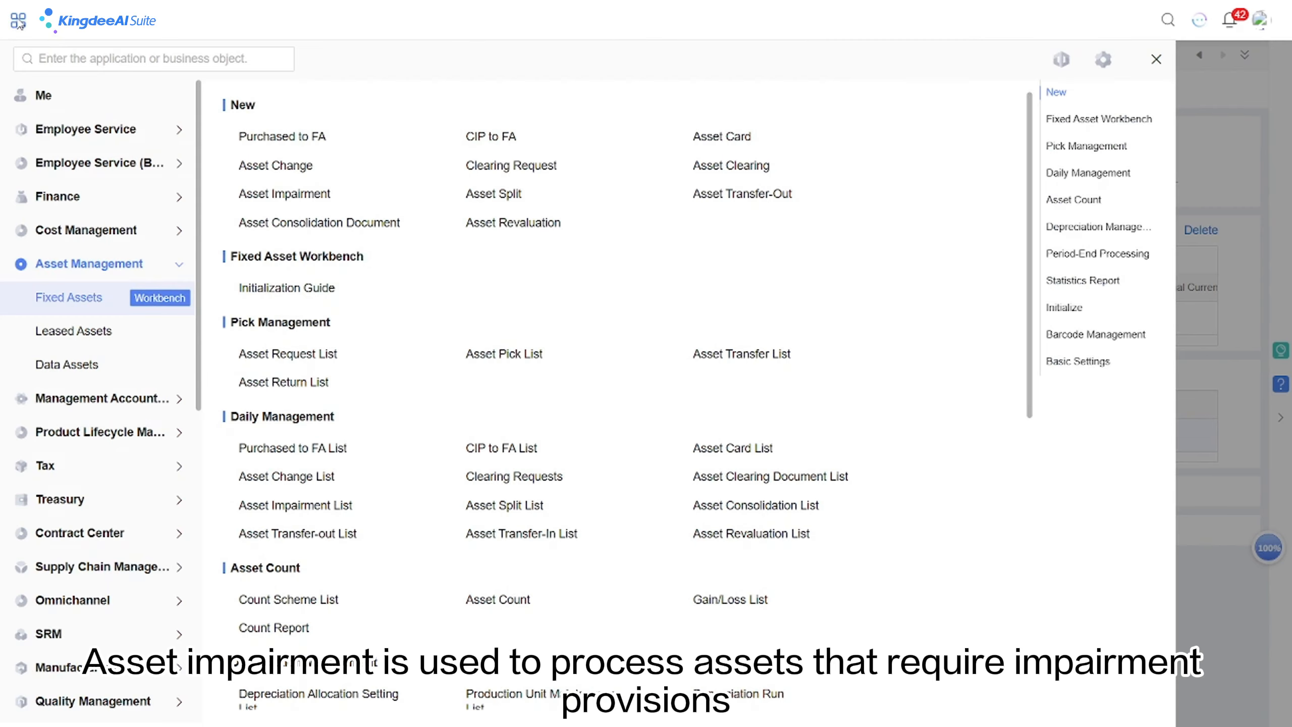
# Create a new Asset Impairment document from the Asset Impairment list
pyautogui.click(18, 21)
pyautogui.click(297, 506)
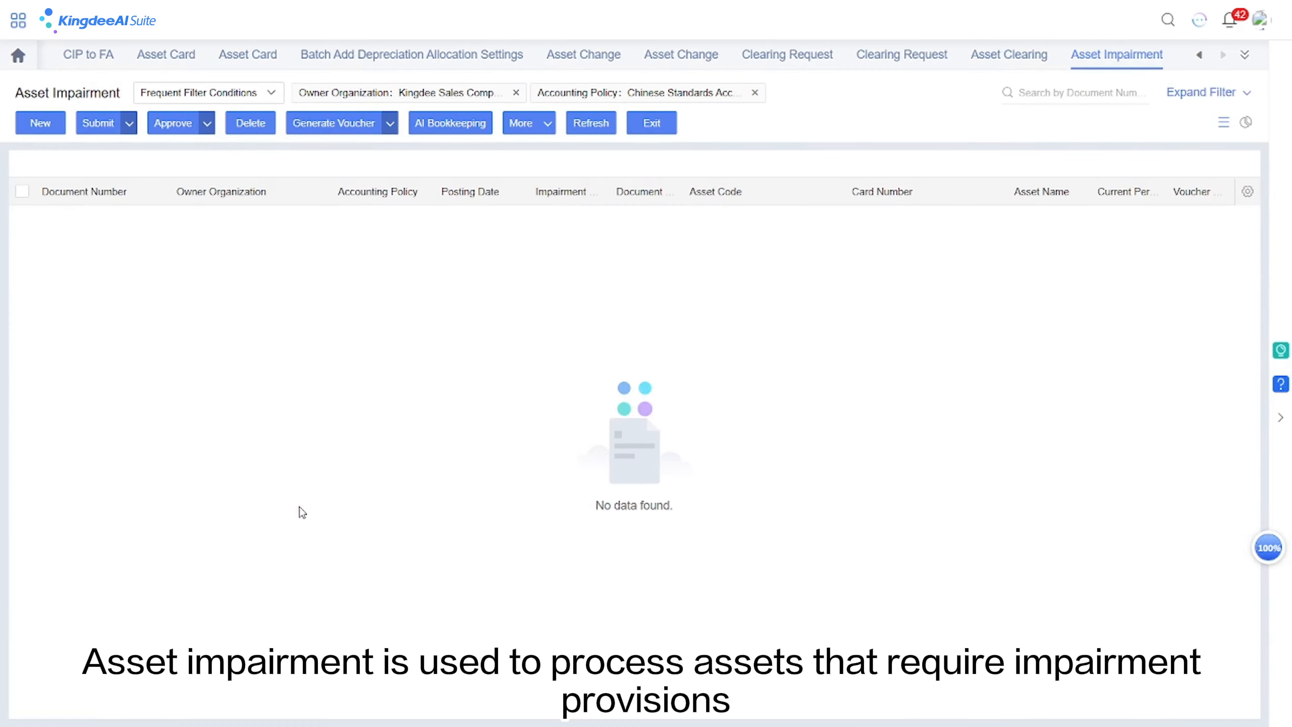
pyautogui.click(35, 128)
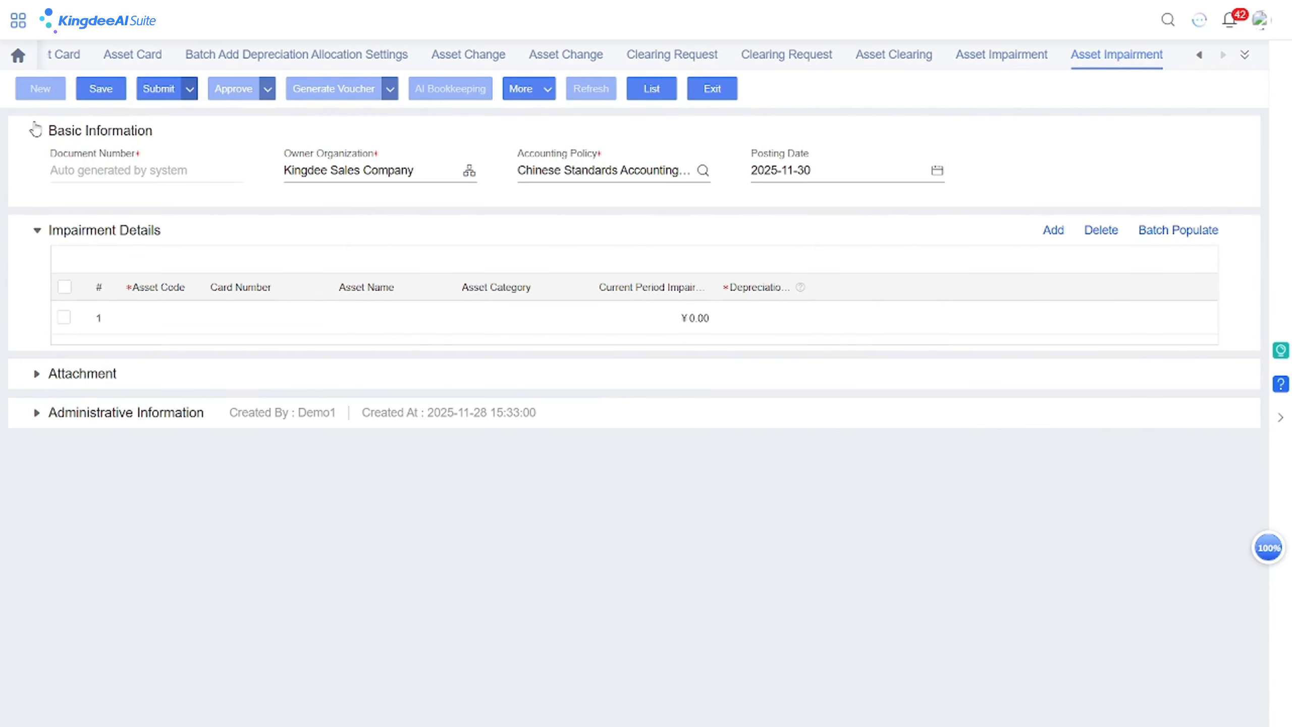
# Open accounting policy 001 from the General Ledger basic settings and examine the impairment policy options for the Buildings category
pyautogui.click(14, 18)
pyautogui.click(75, 196)
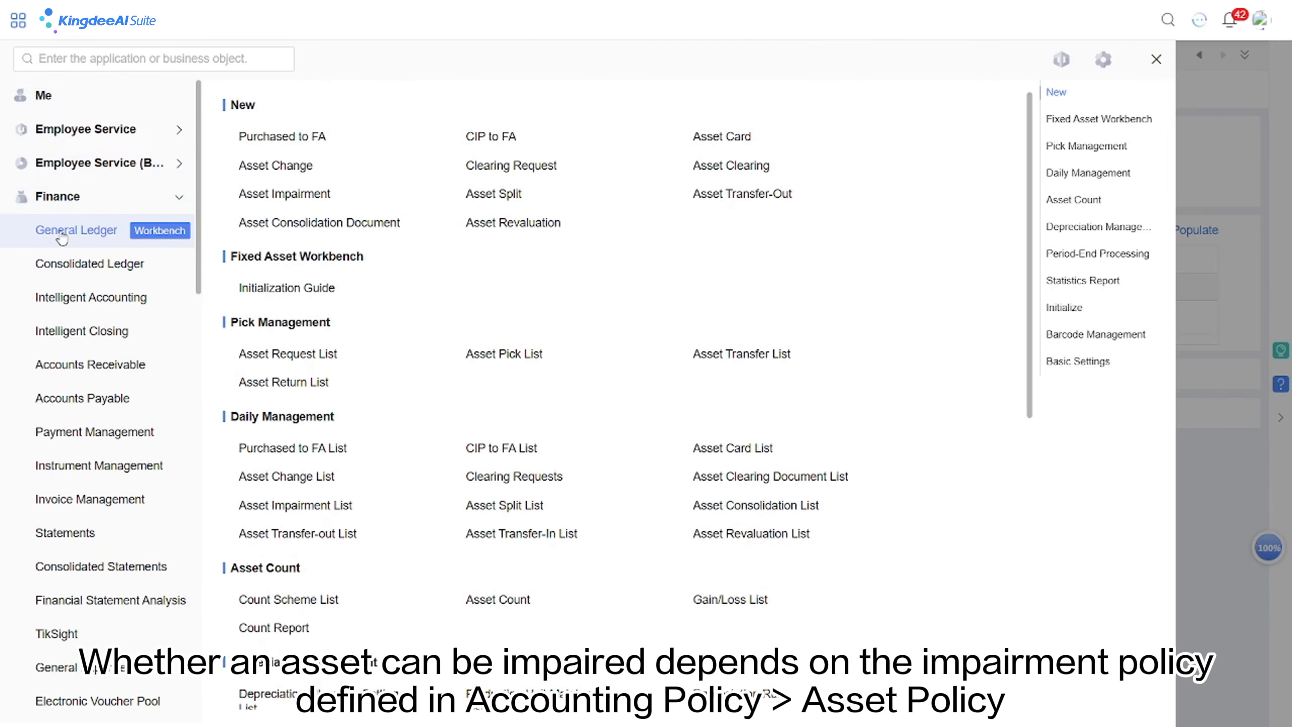
pyautogui.scroll(-10, 474, 435)
pyautogui.scroll(-5, 474, 435)
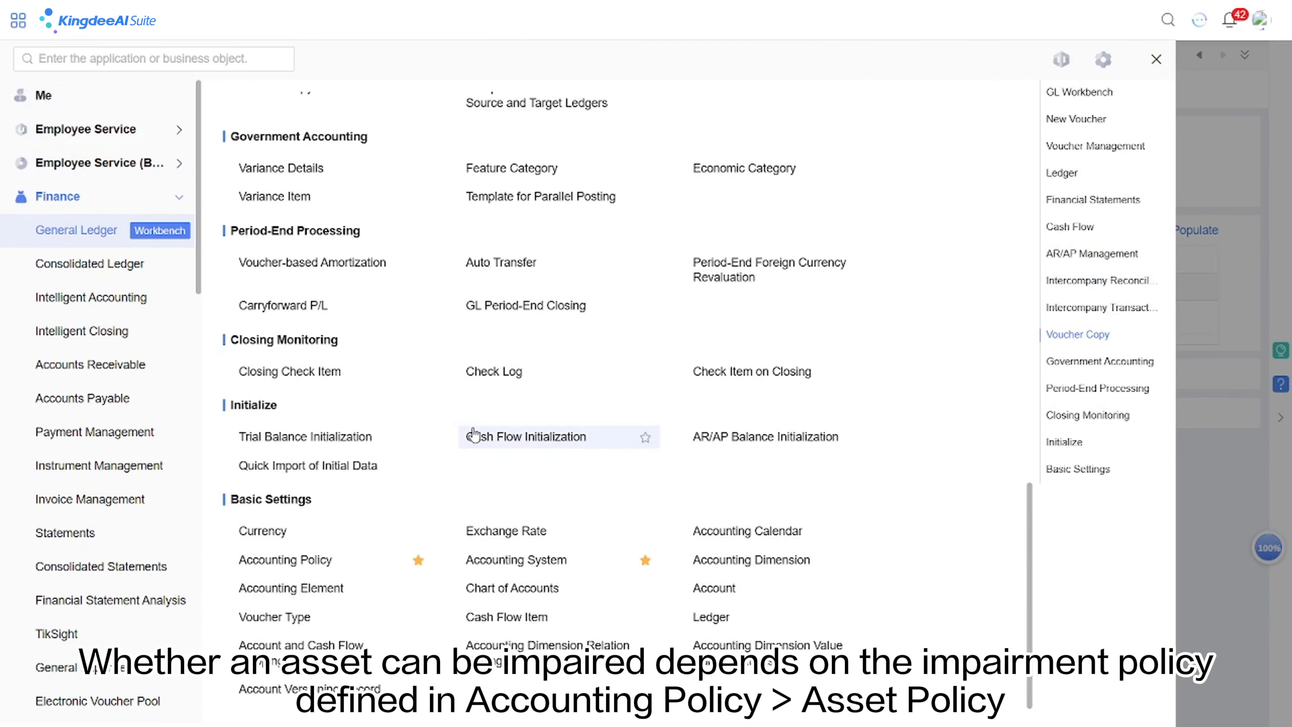
pyautogui.click(325, 566)
pyautogui.click(70, 224)
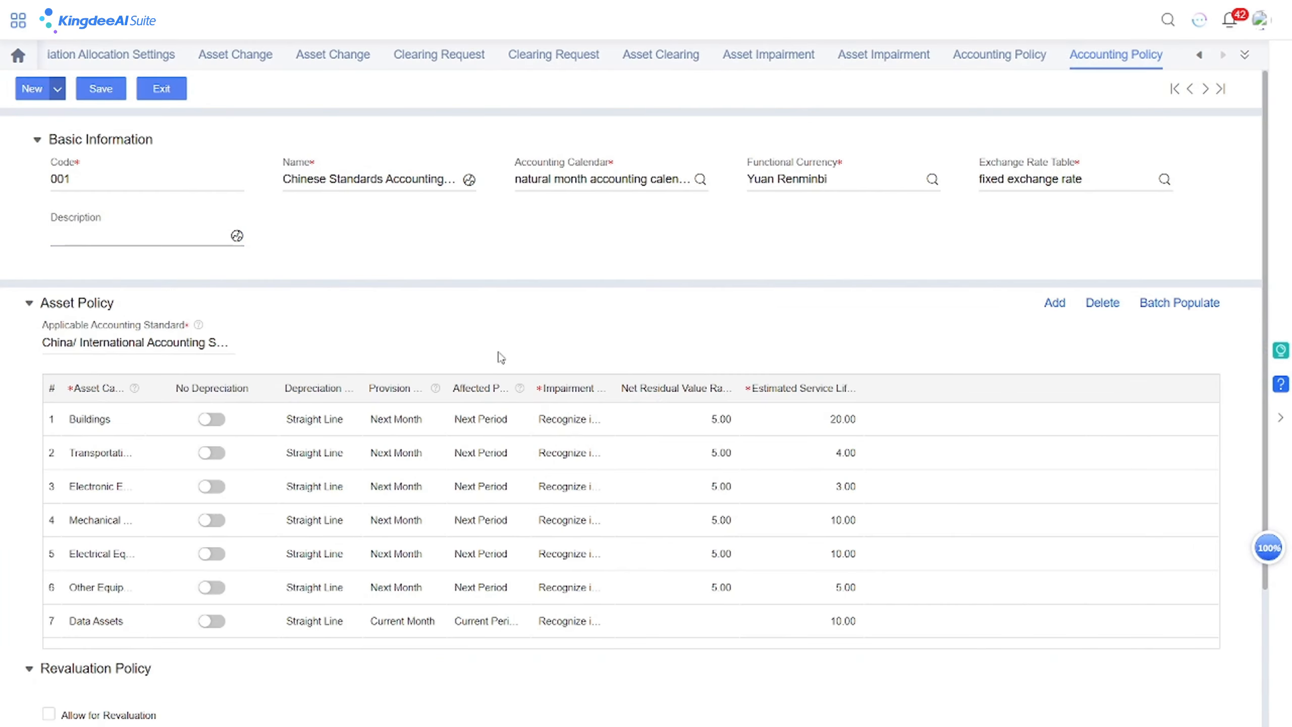
pyautogui.click(597, 419)
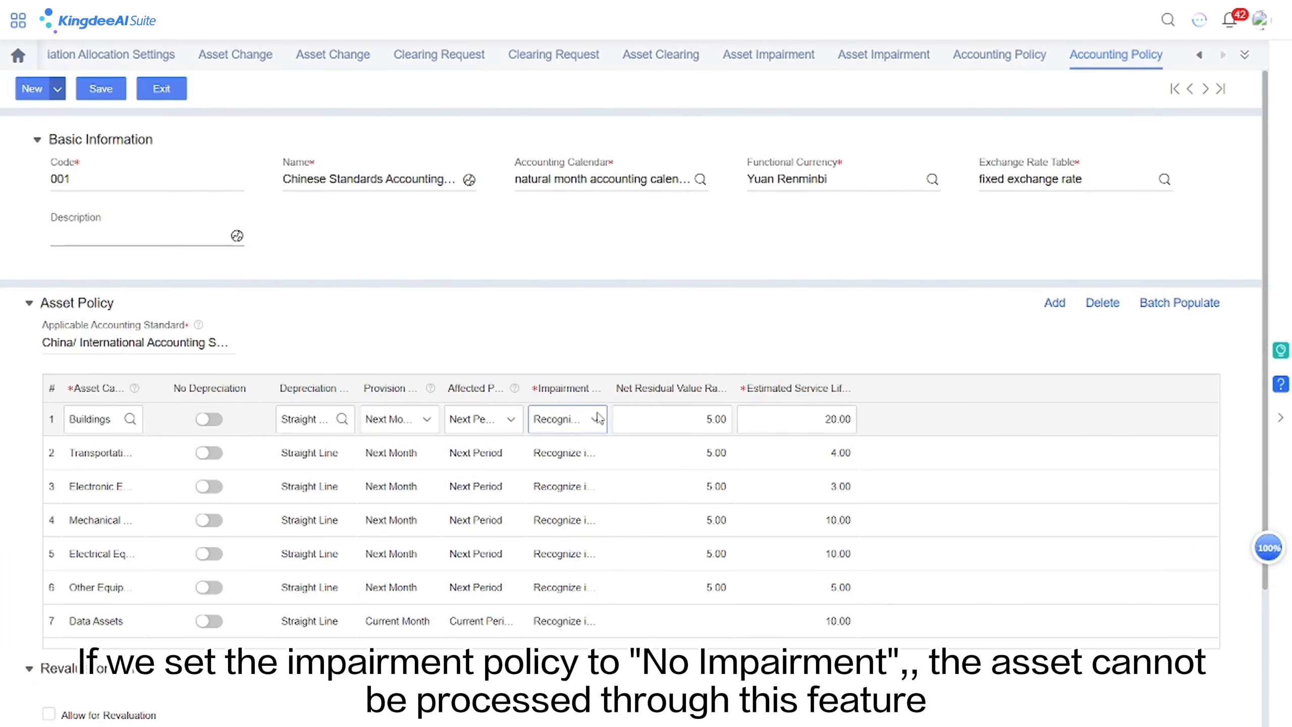
pyautogui.click(568, 426)
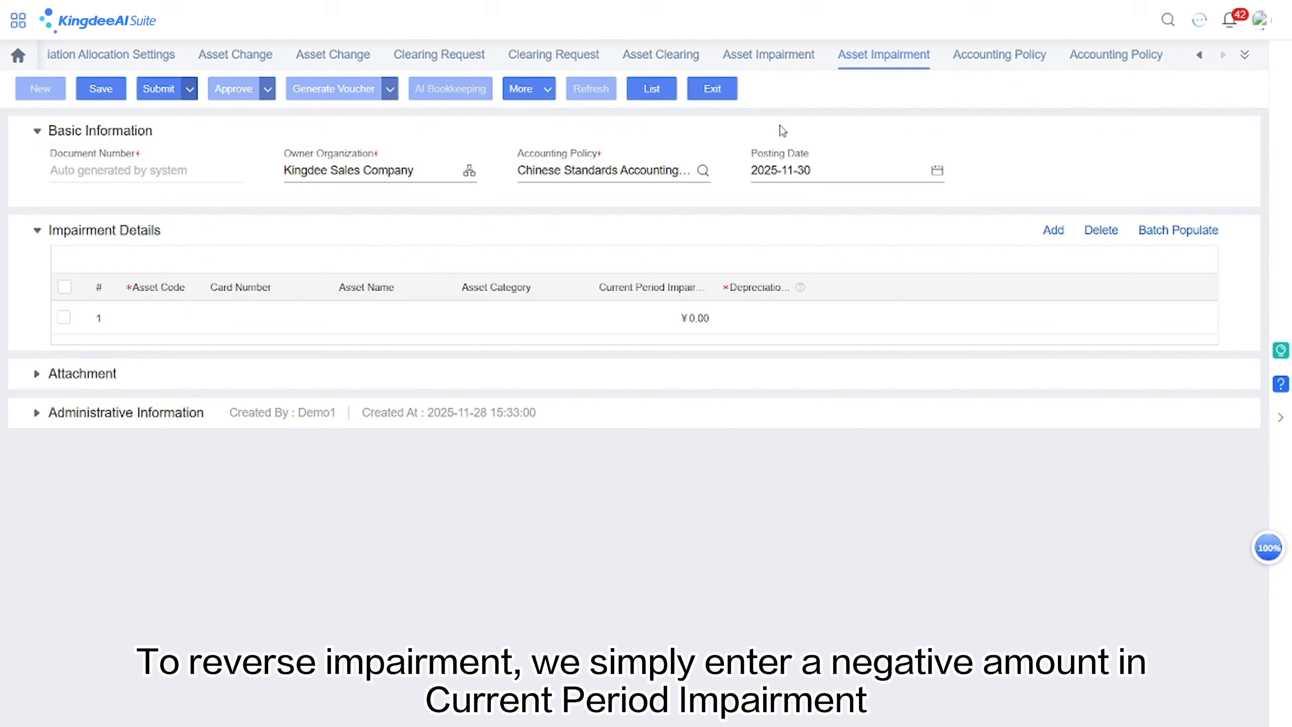
# Add a line to the impairment details, select the Computer card on line 1 and set its Current Period Impairment to 100
pyautogui.click(1053, 230)
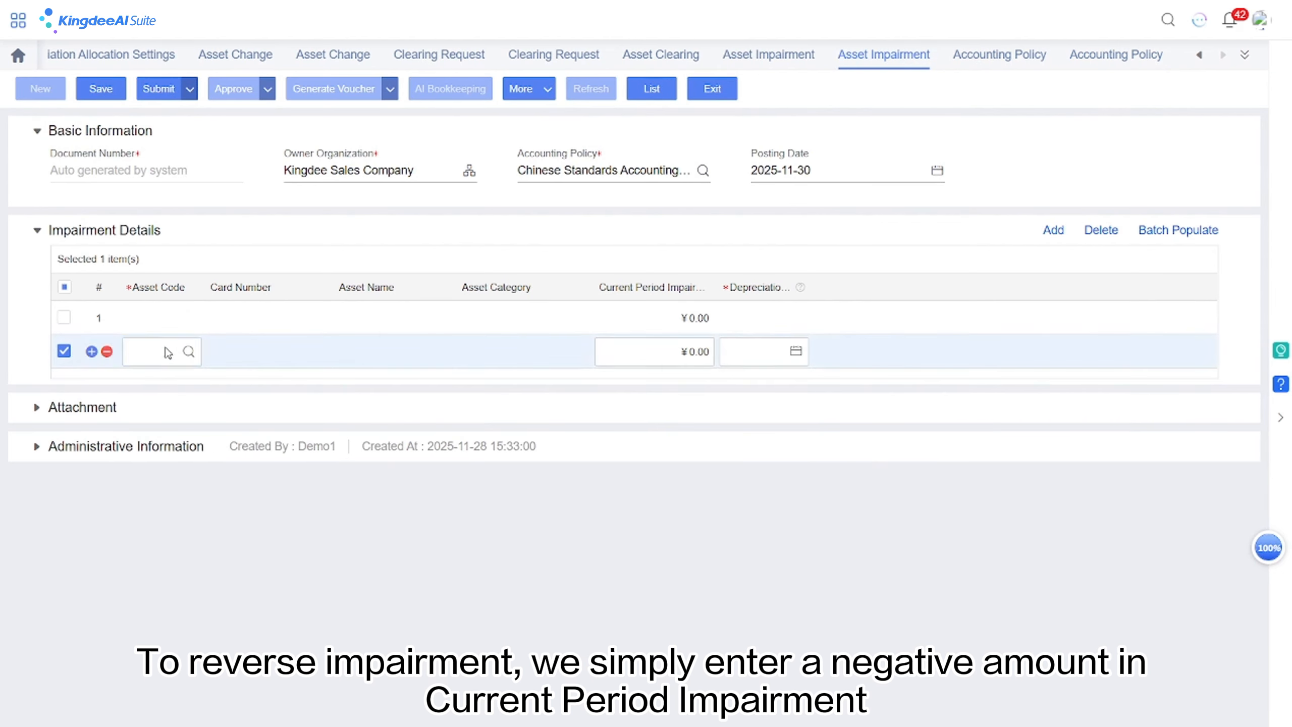
pyautogui.click(187, 319)
pyautogui.click(187, 319)
pyautogui.doubleClick(438, 251)
pyautogui.click(719, 312)
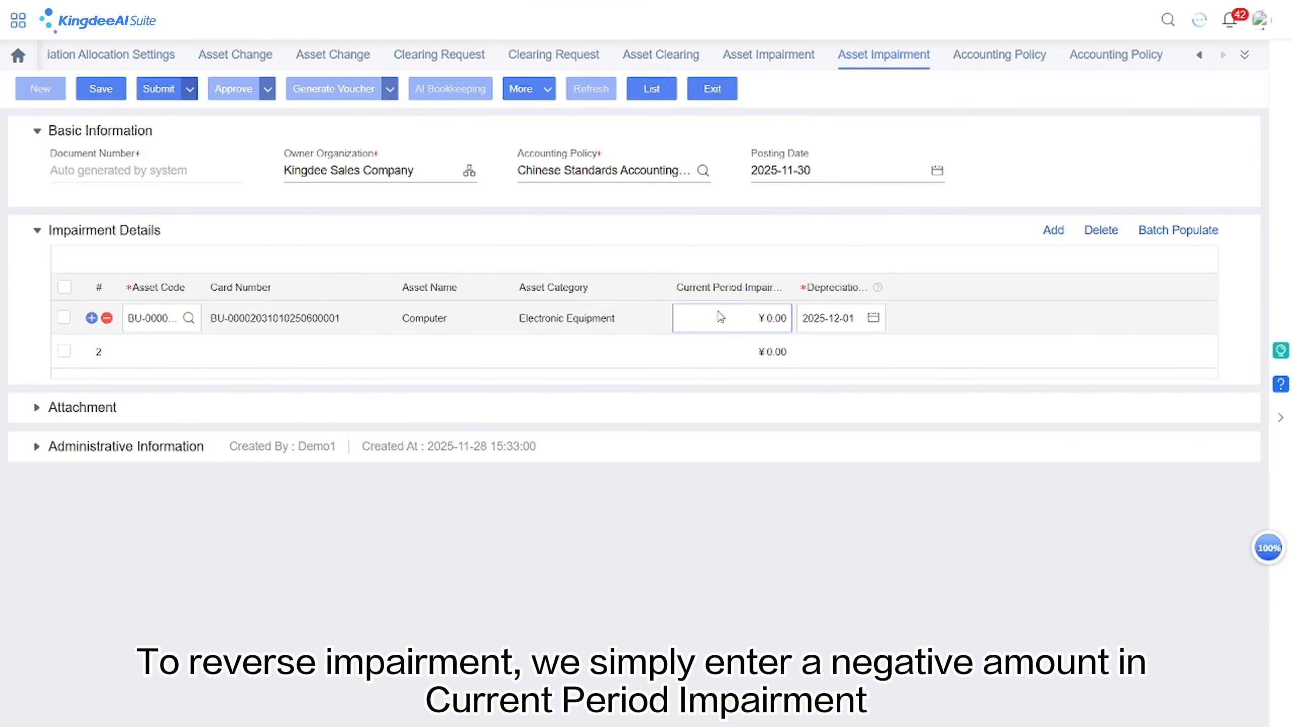
pyautogui.write('100')
pyautogui.click(782, 251)
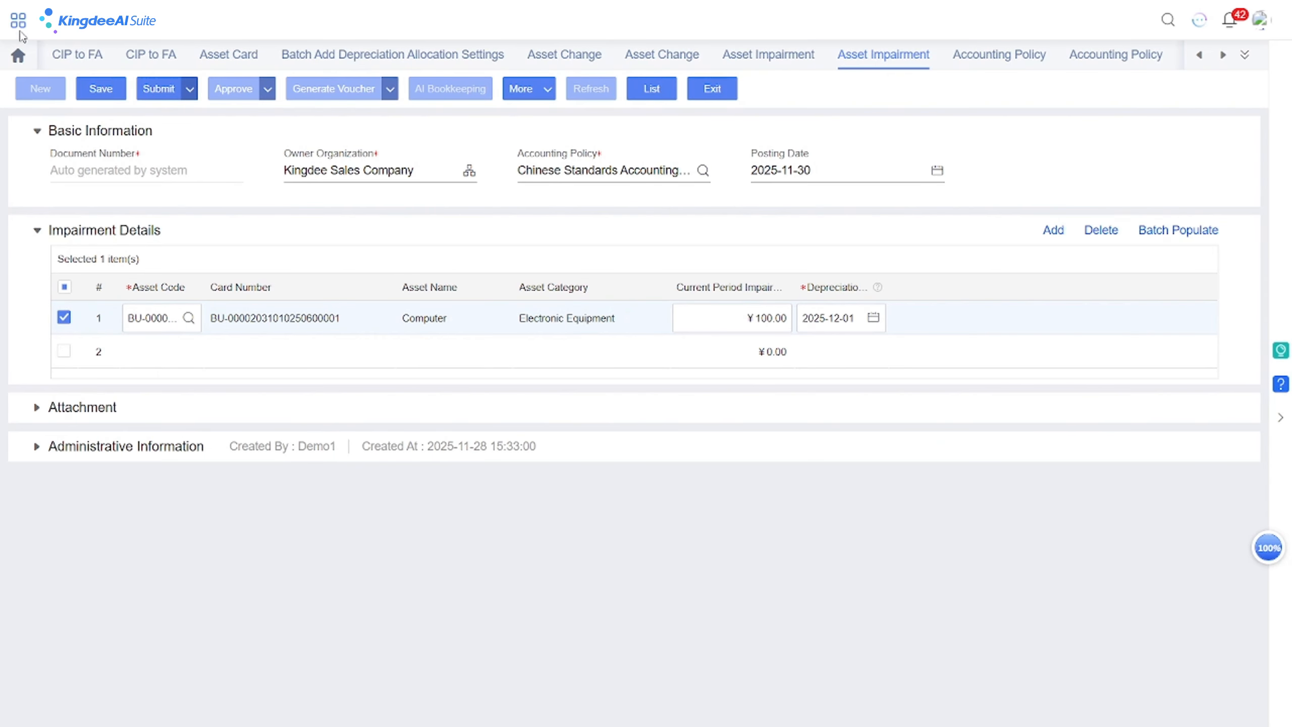
# Create a new Asset Split document from the Asset Split List and select the Printer as the split card
pyautogui.click(18, 21)
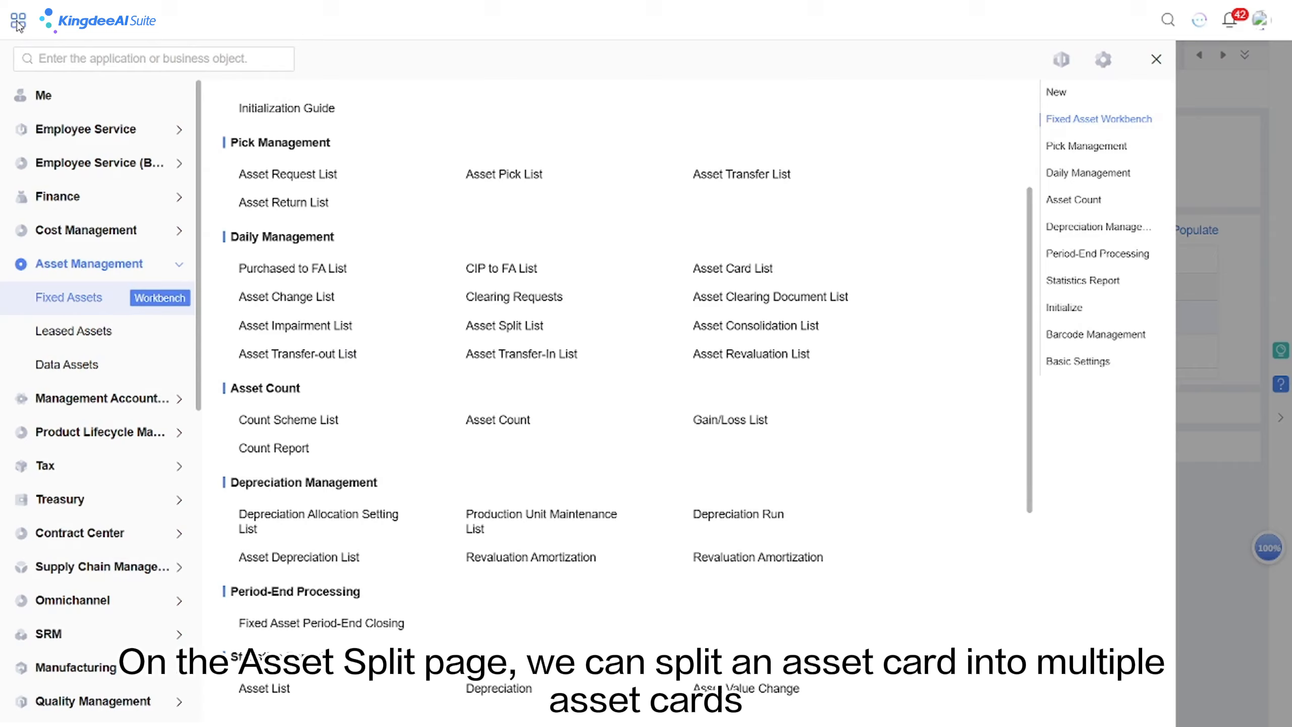
pyautogui.click(484, 325)
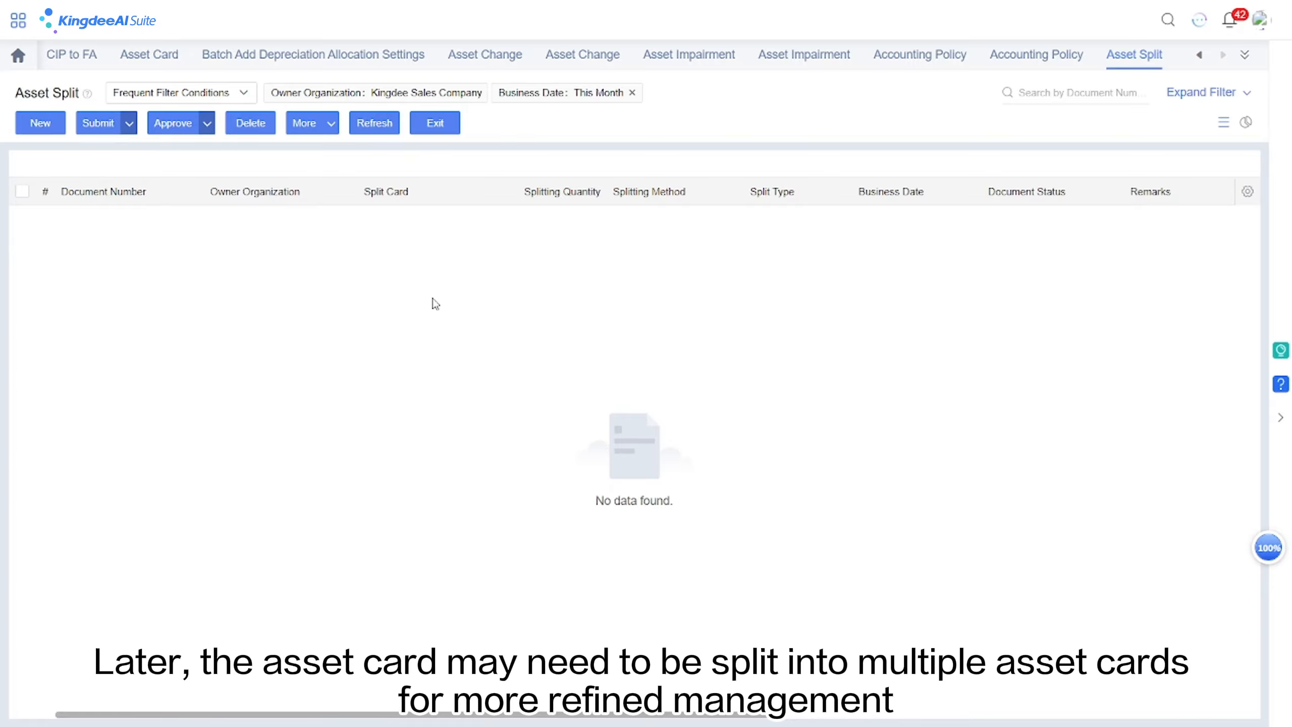
pyautogui.click(31, 130)
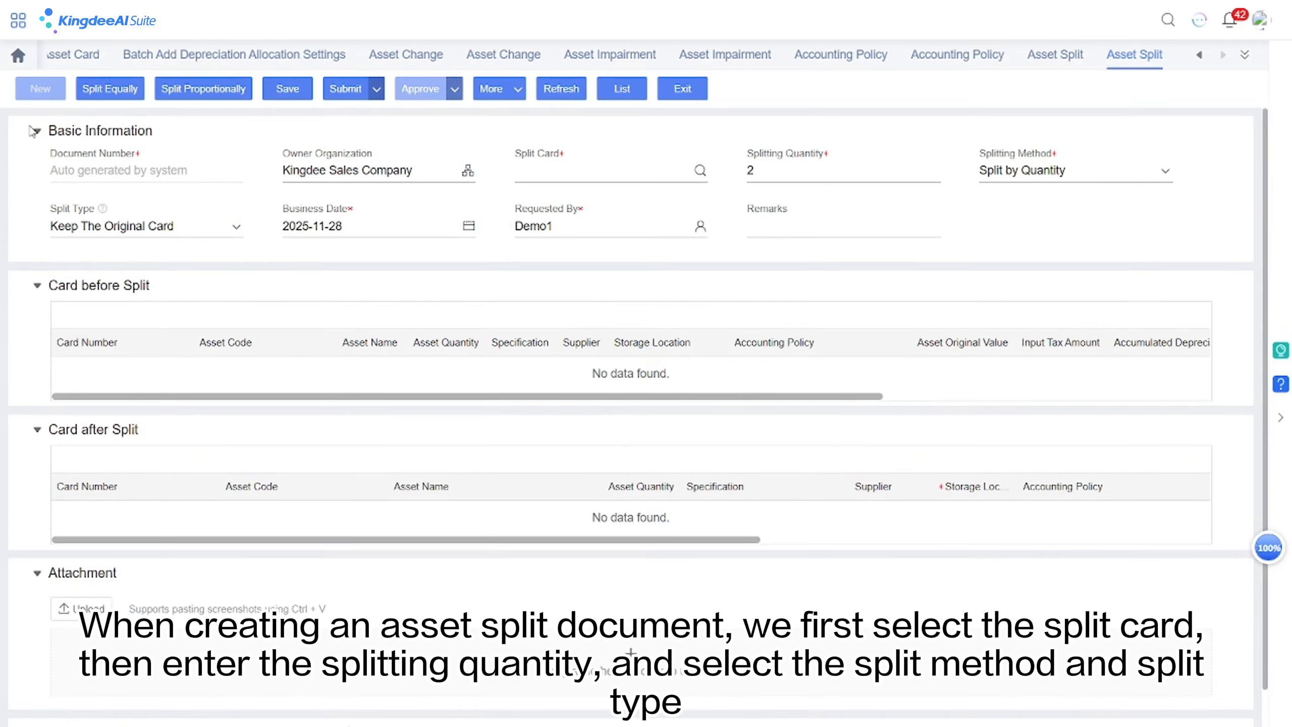
pyautogui.click(700, 172)
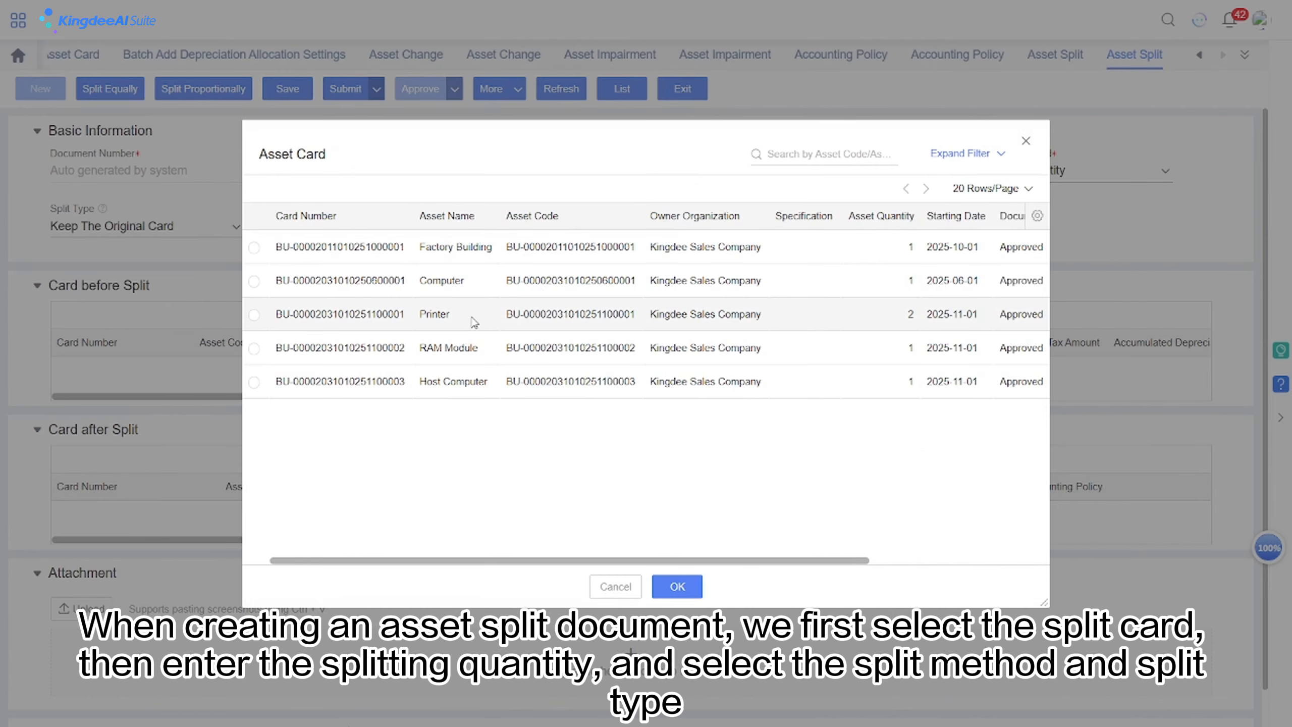
pyautogui.click(469, 323)
pyautogui.doubleClick(469, 324)
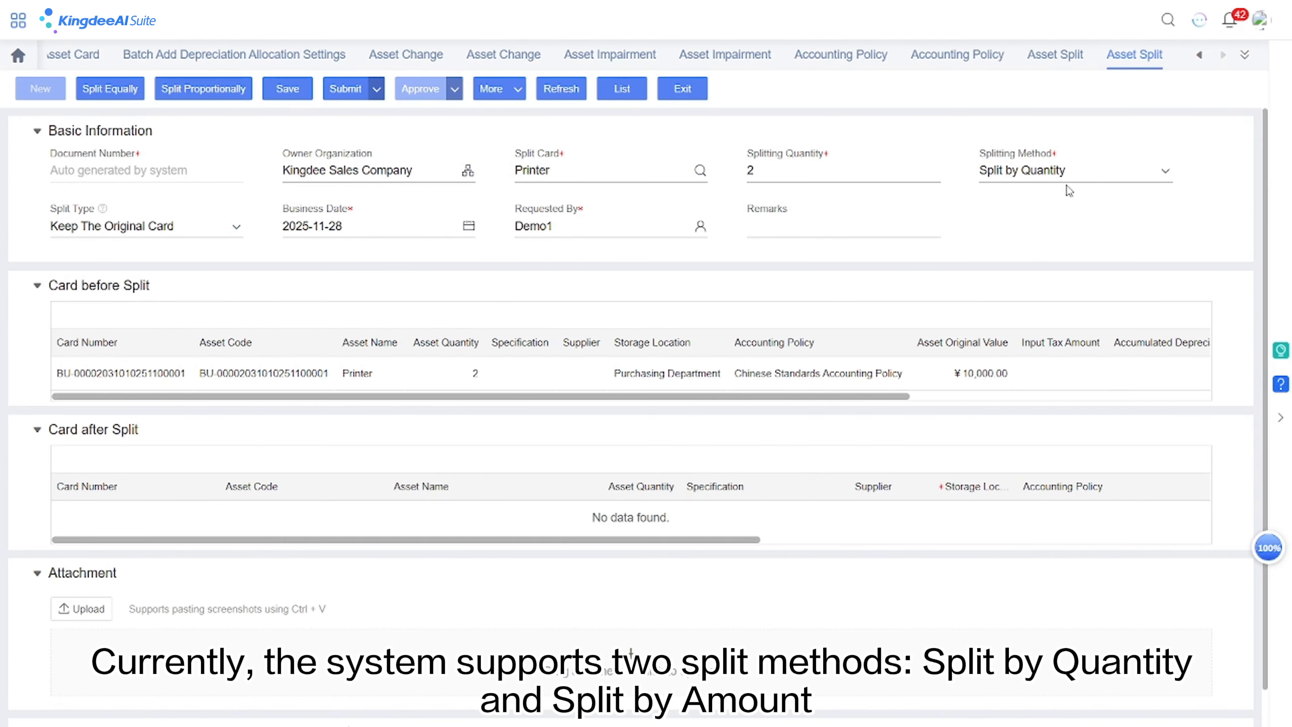
# Keep the Splitting Method at Split by Quantity and split the Printer card equally
pyautogui.click(1044, 177)
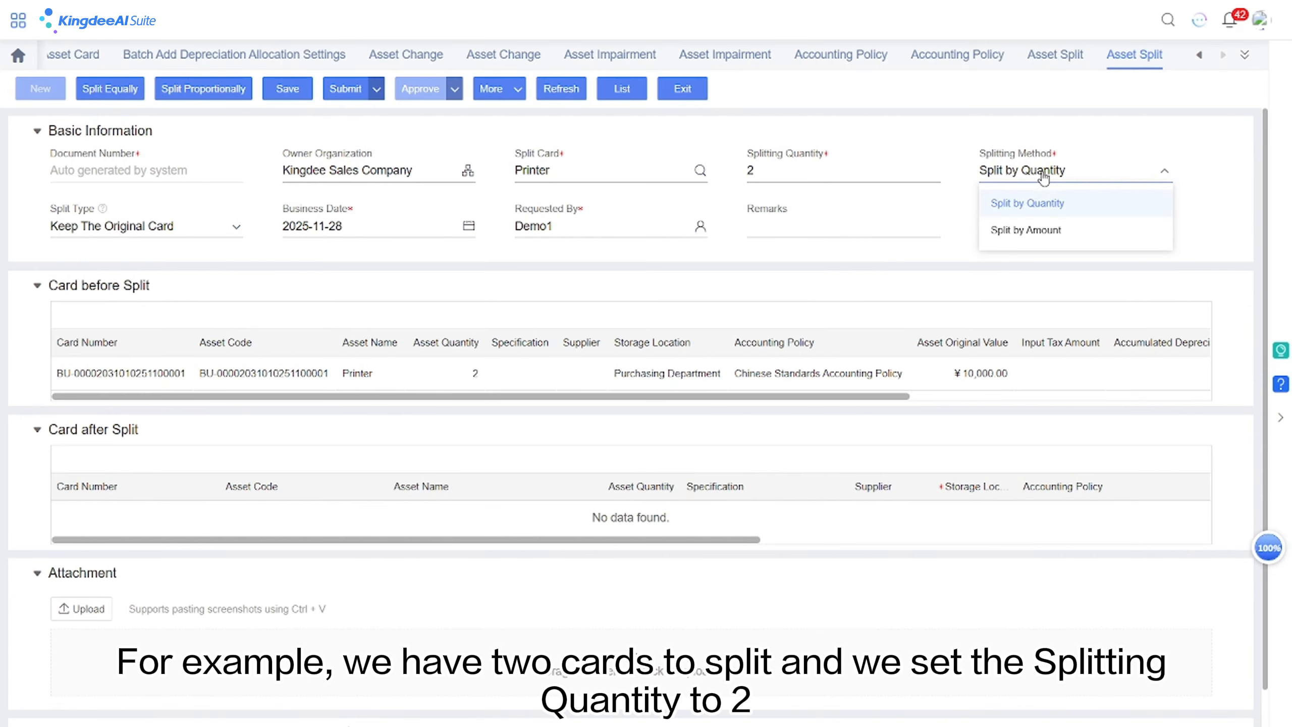
pyautogui.click(1044, 177)
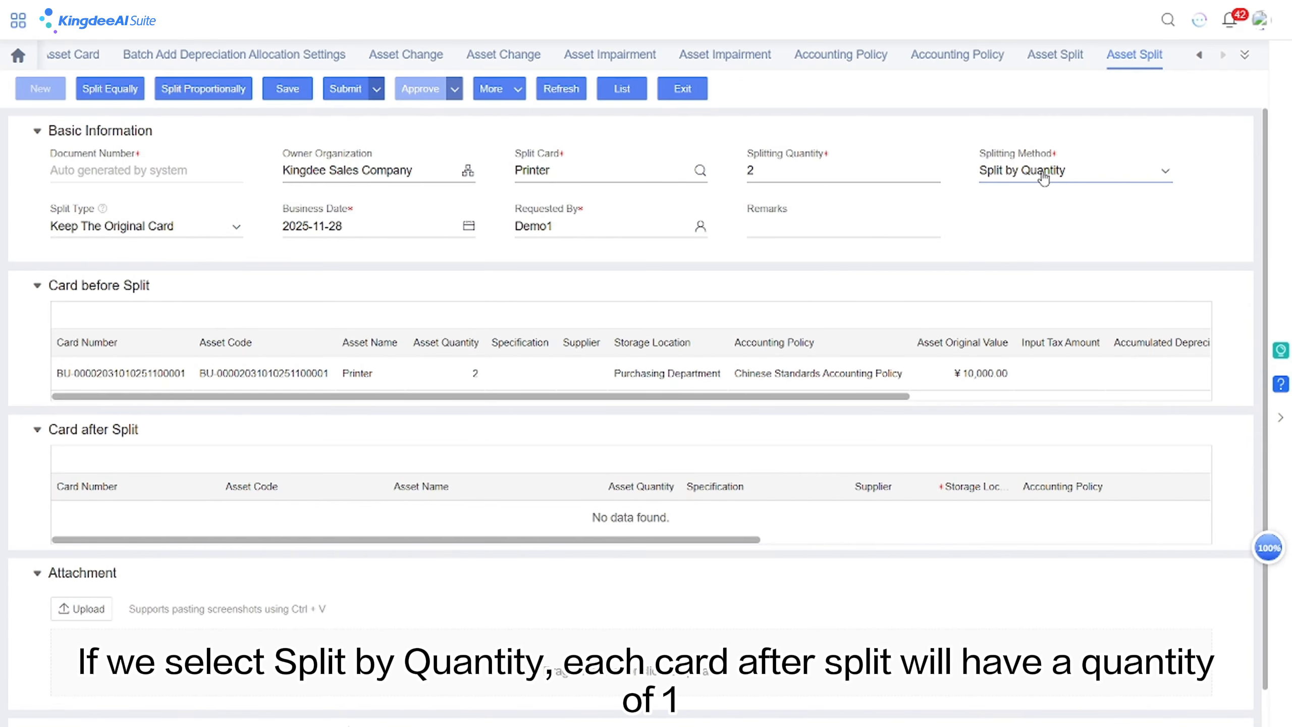
pyautogui.click(105, 90)
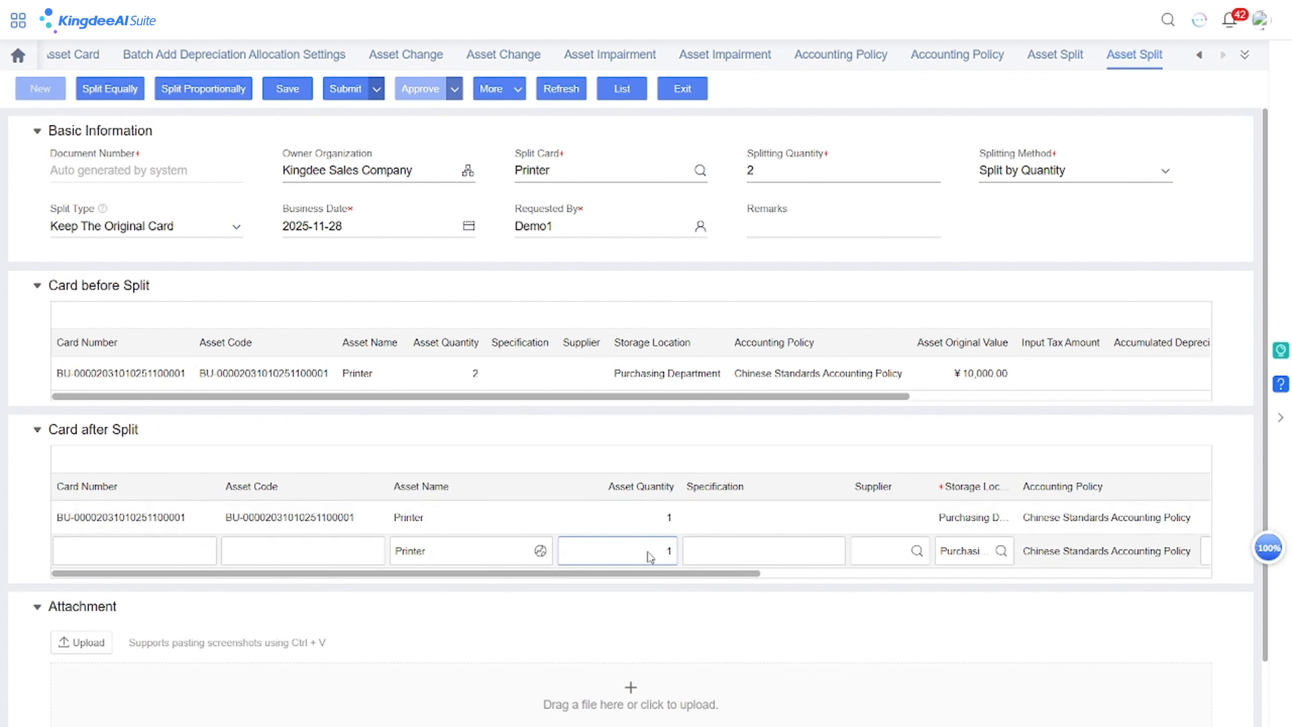
# Set the Splitting Method to Split by Amount, split the Printer card equally and check the original values after the split
pyautogui.click(1017, 178)
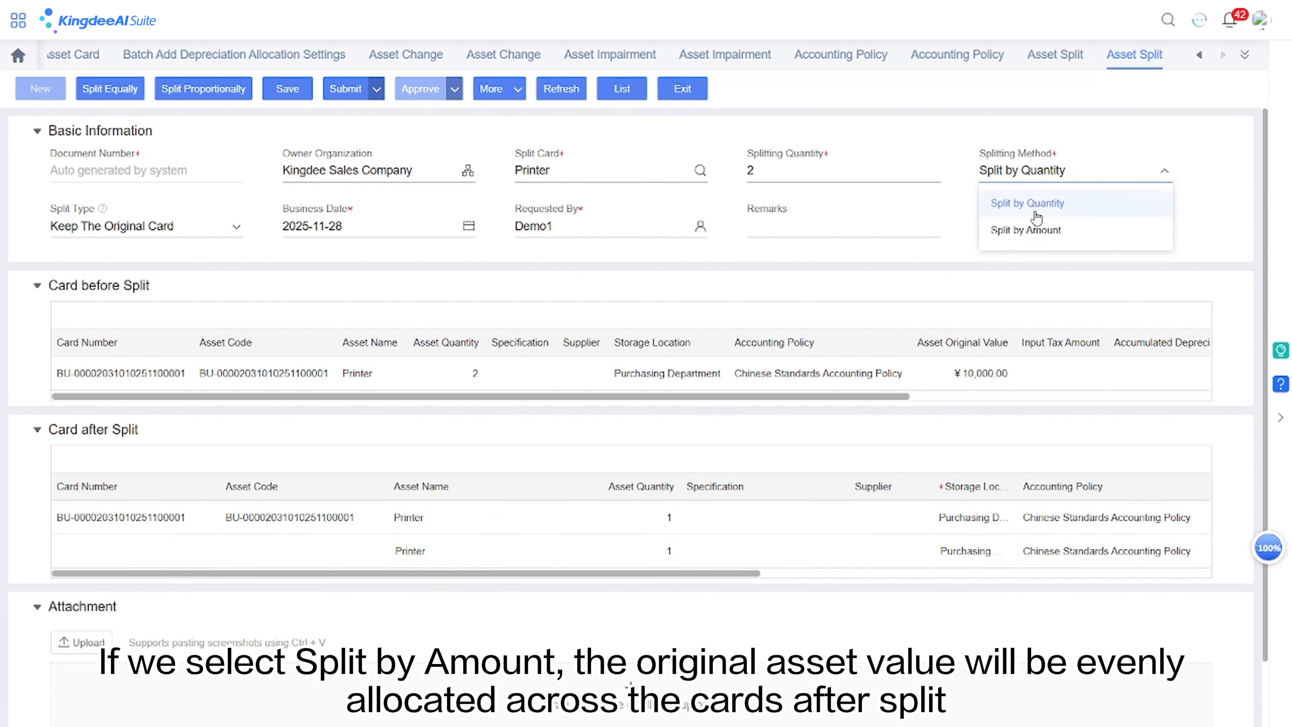
pyautogui.click(1032, 232)
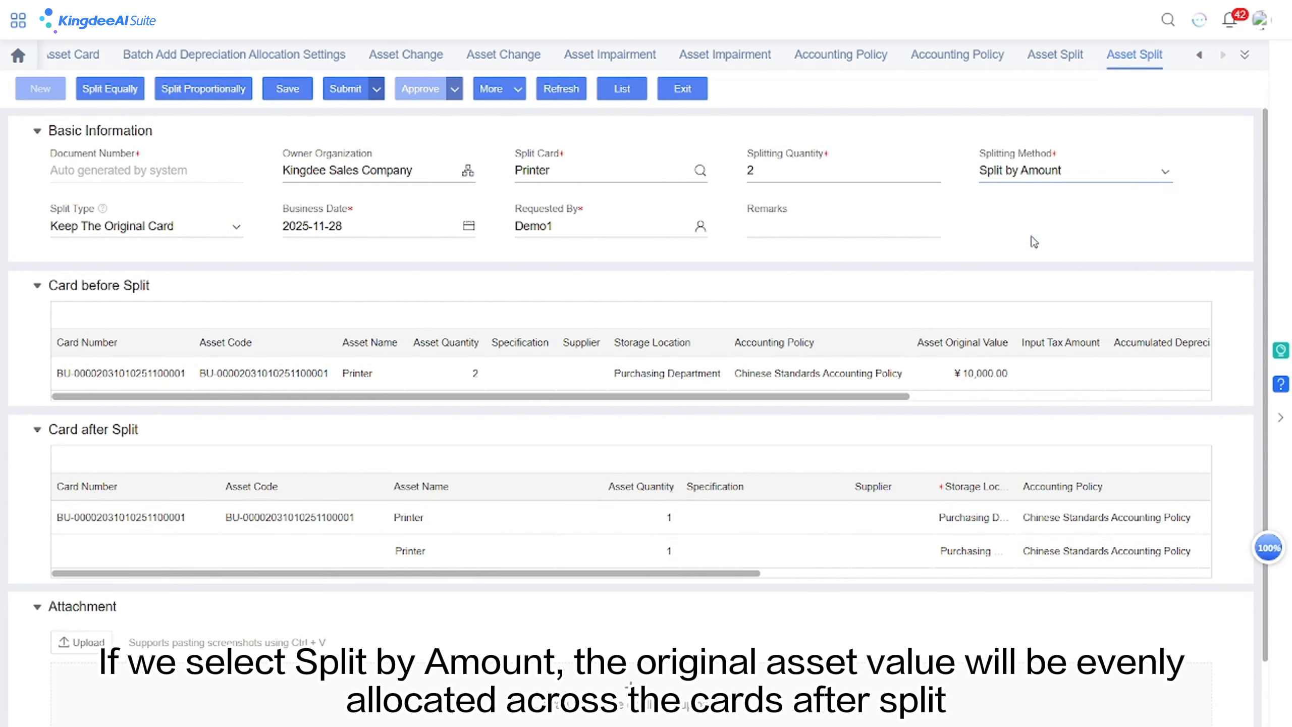
pyautogui.click(119, 94)
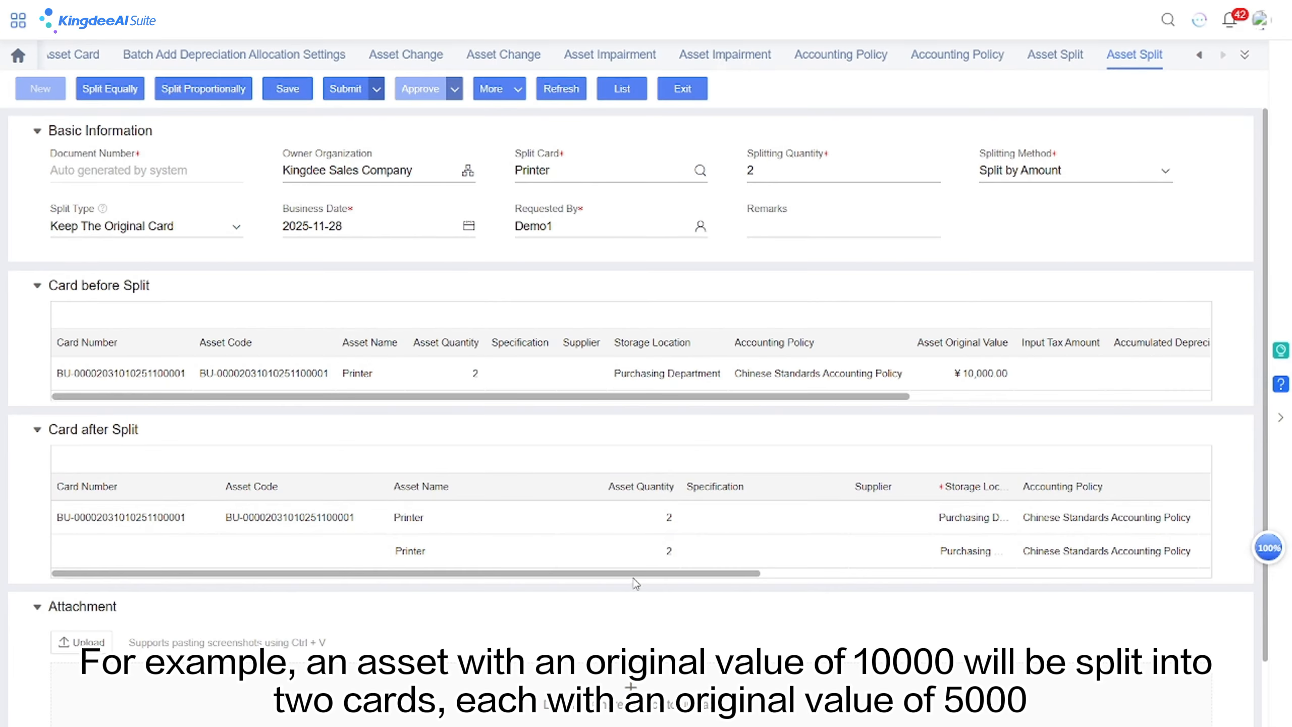
pyautogui.moveTo(638, 573); pyautogui.dragTo(938, 576)
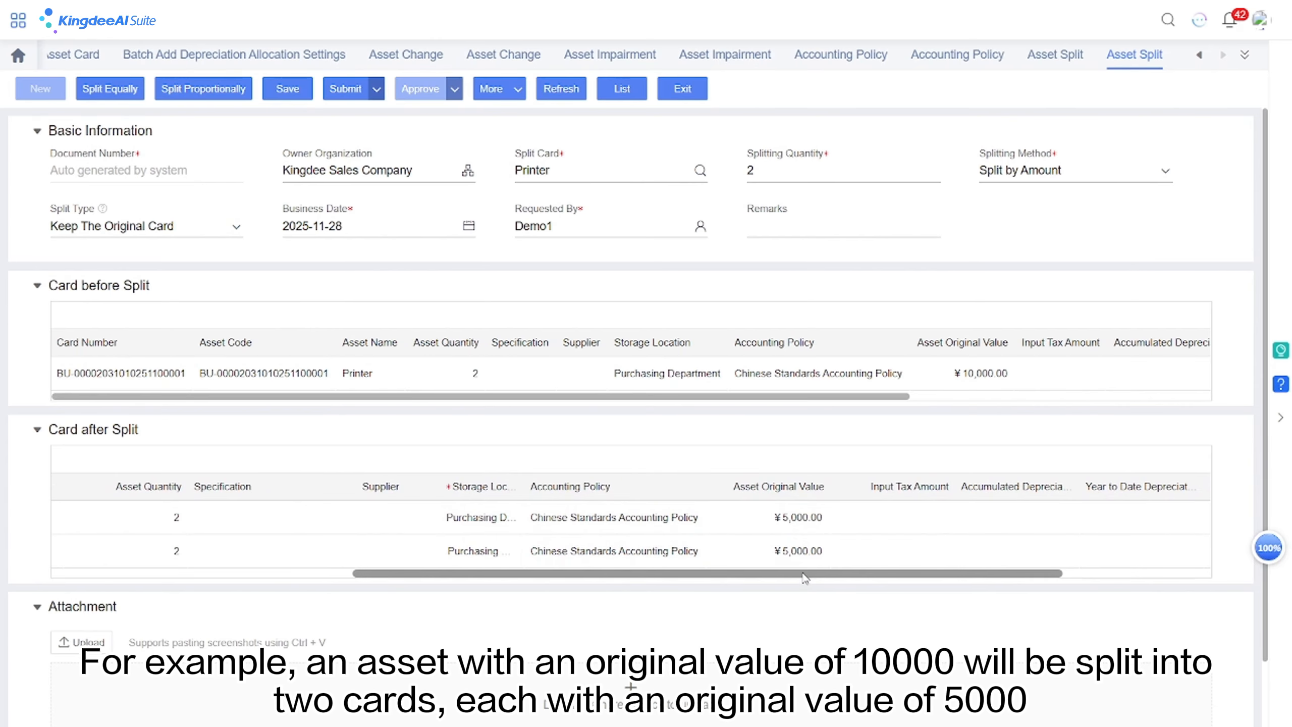
pyautogui.moveTo(804, 578); pyautogui.dragTo(508, 583)
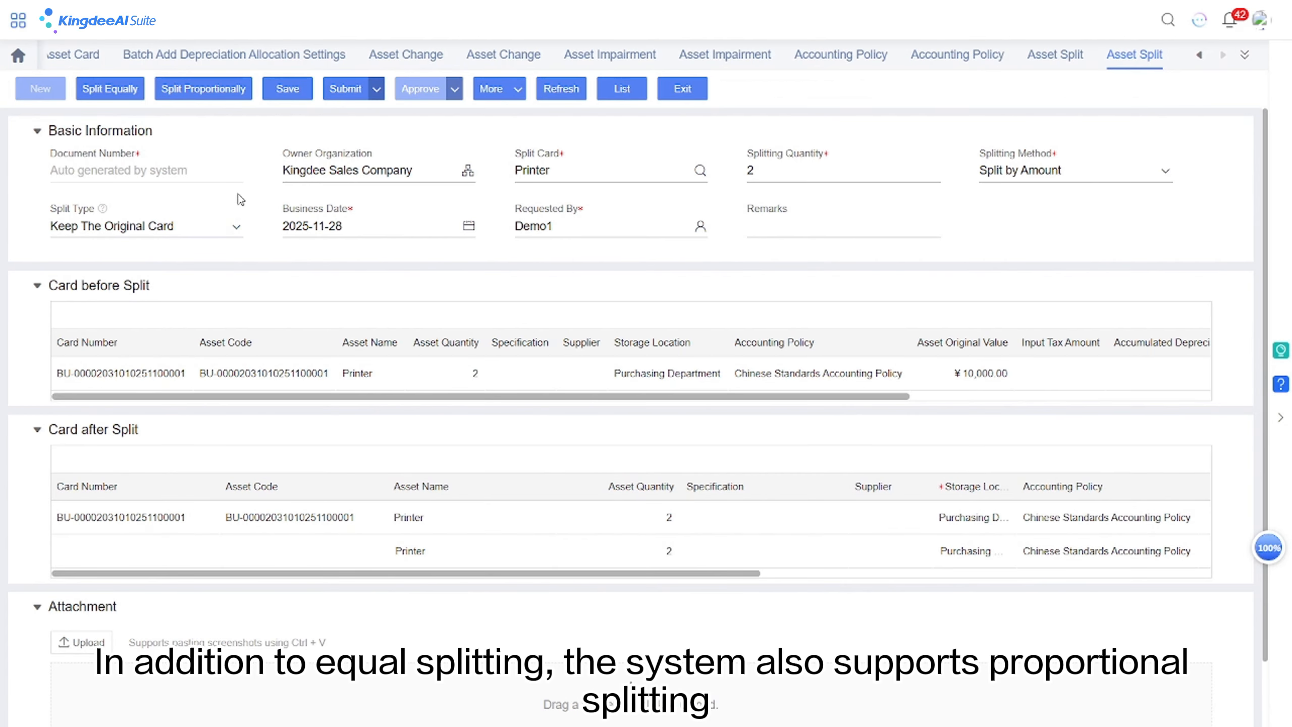
# Split the Printer card proportionally with a Split Ratio of 3:7 and check the original values after the split
pyautogui.click(177, 92)
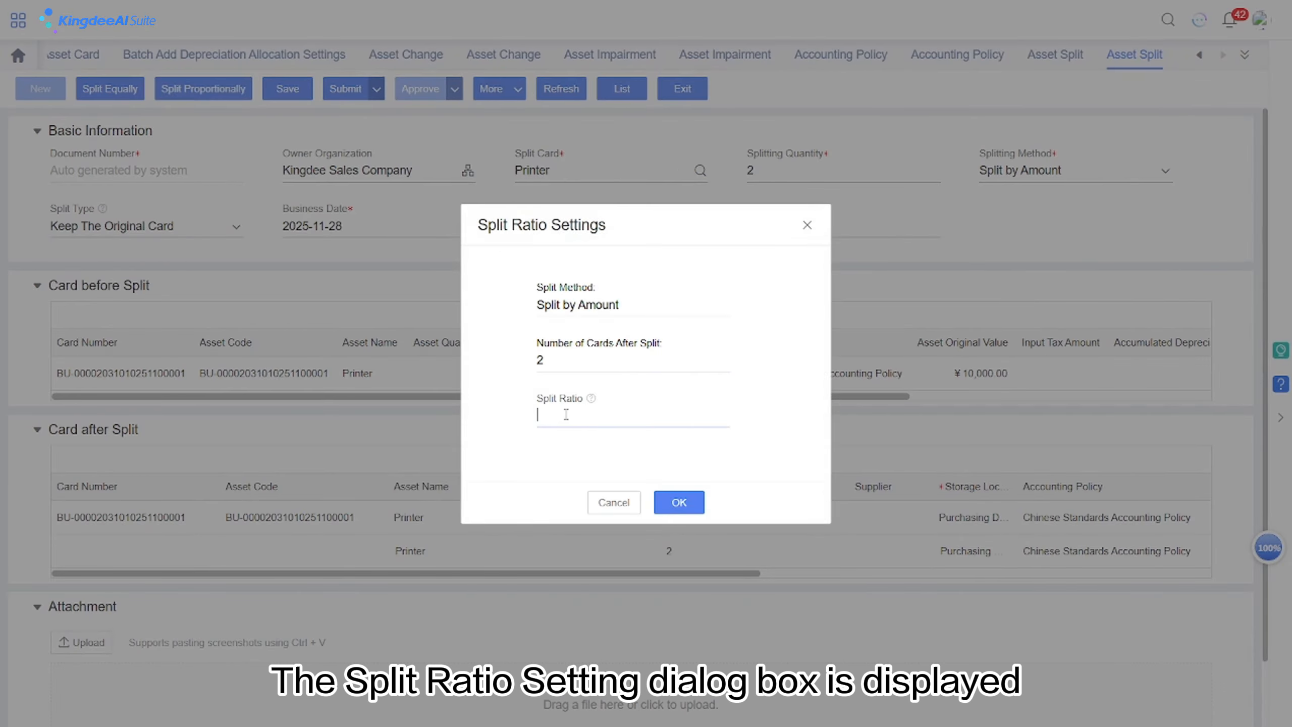
pyautogui.write('3:7')
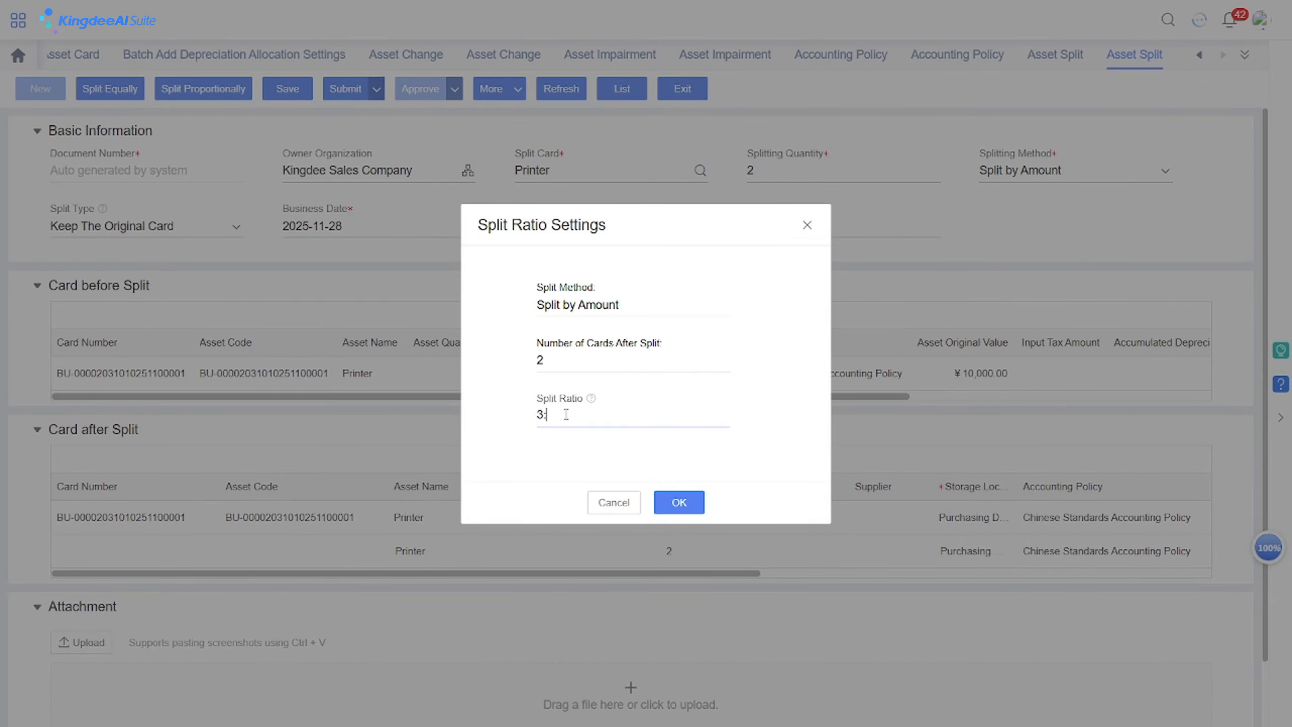
pyautogui.click(680, 502)
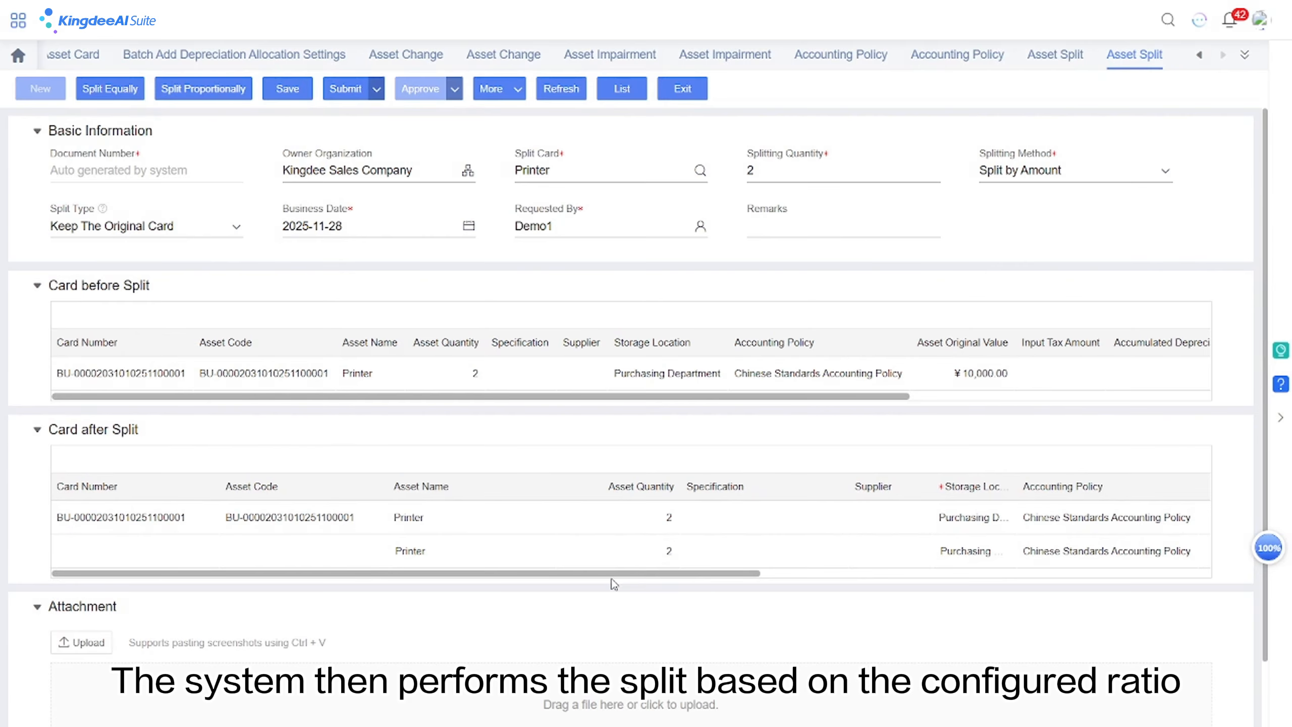
pyautogui.moveTo(705, 574); pyautogui.dragTo(927, 603)
pyautogui.click(847, 515)
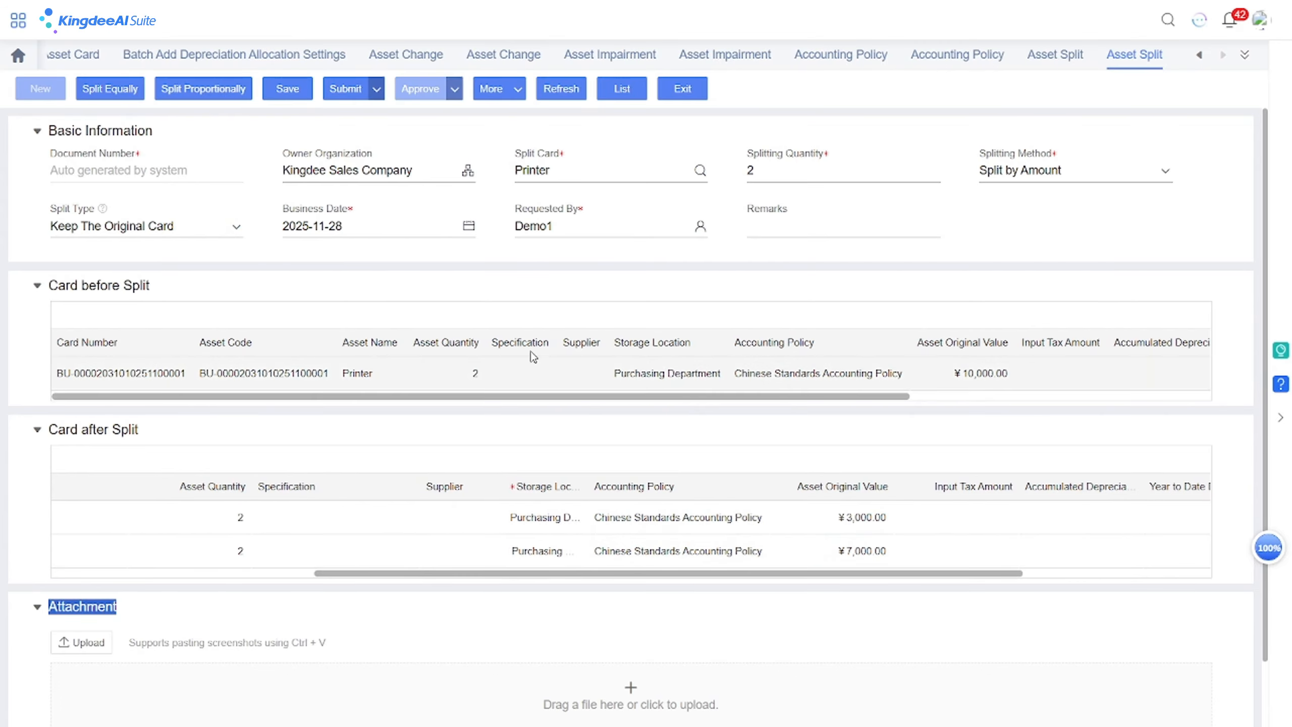
# Set the Split Type to Do not Keep the original Card and split the Printer card equally again
pyautogui.click(180, 234)
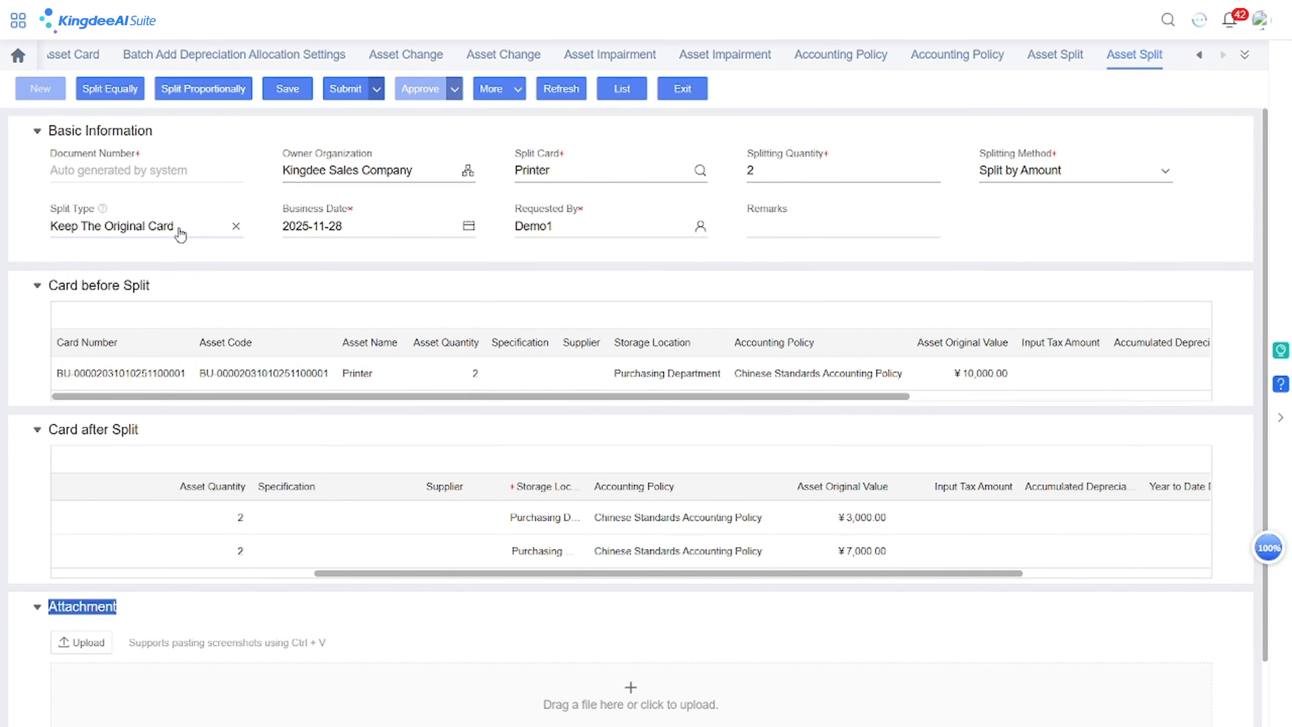
pyautogui.moveTo(373, 580); pyautogui.dragTo(112, 575)
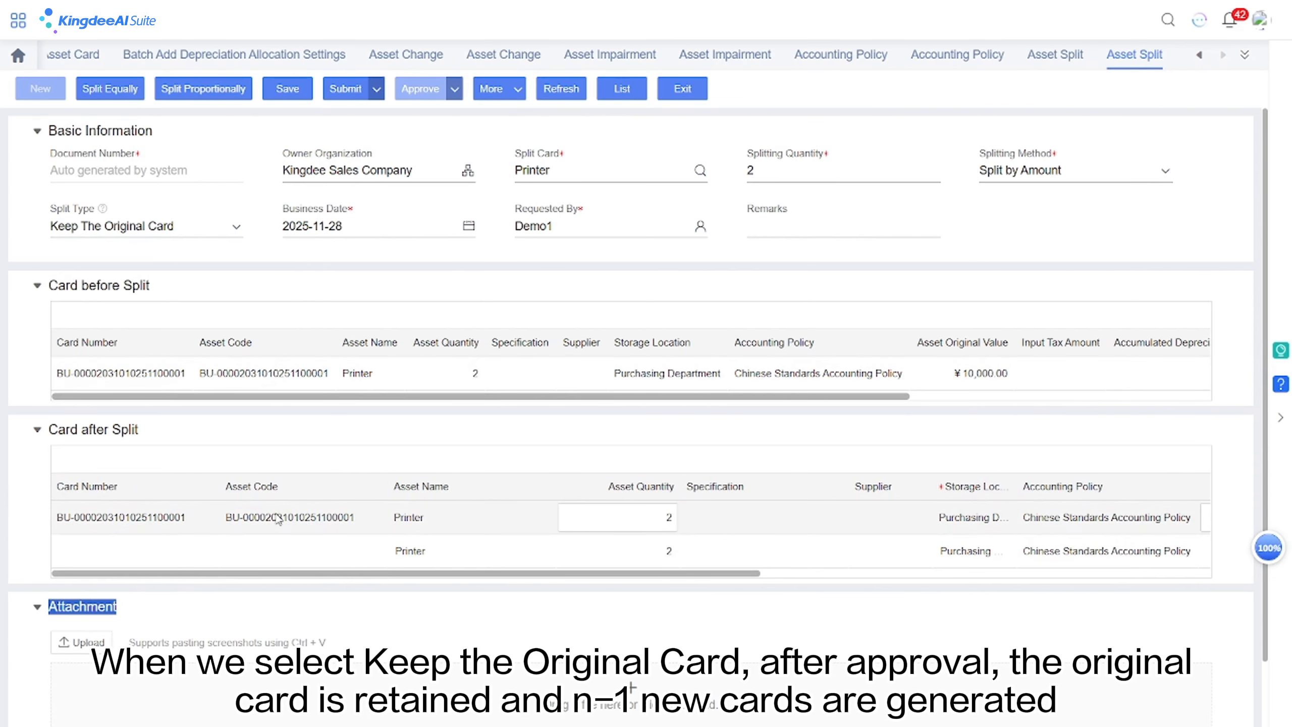
pyautogui.click(179, 229)
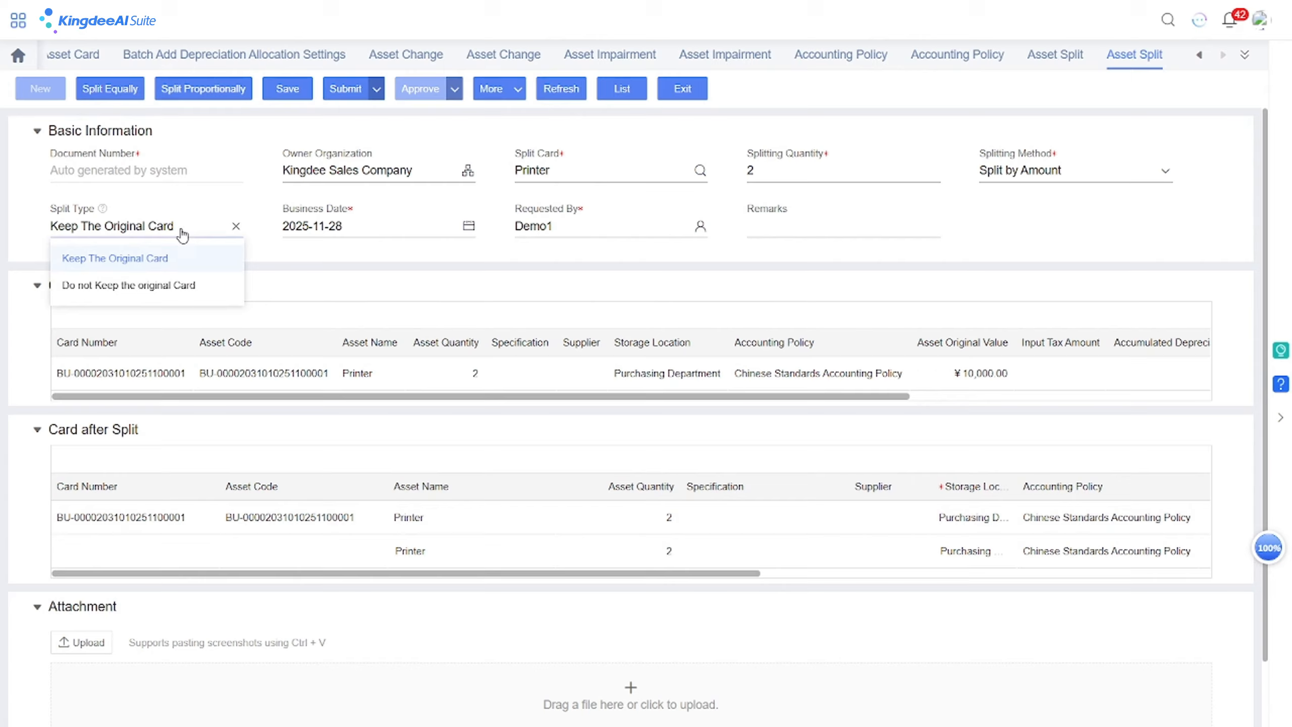
pyautogui.click(131, 288)
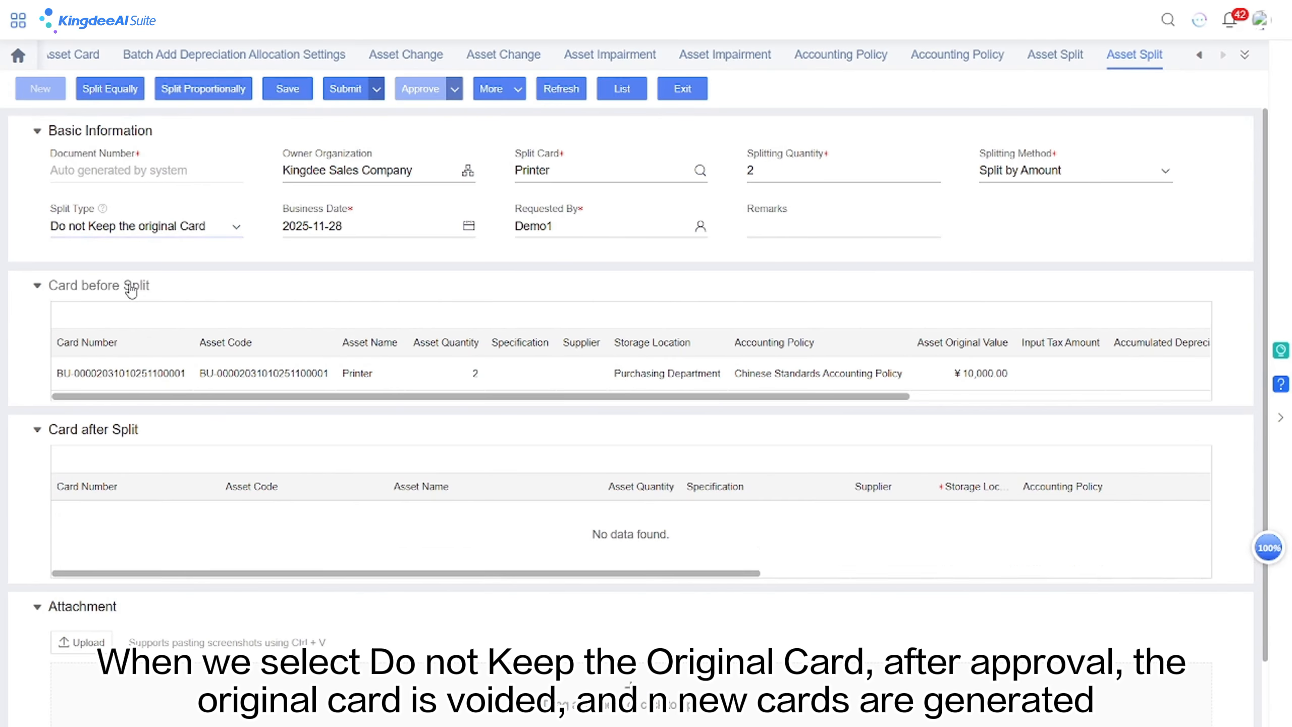
pyautogui.click(114, 94)
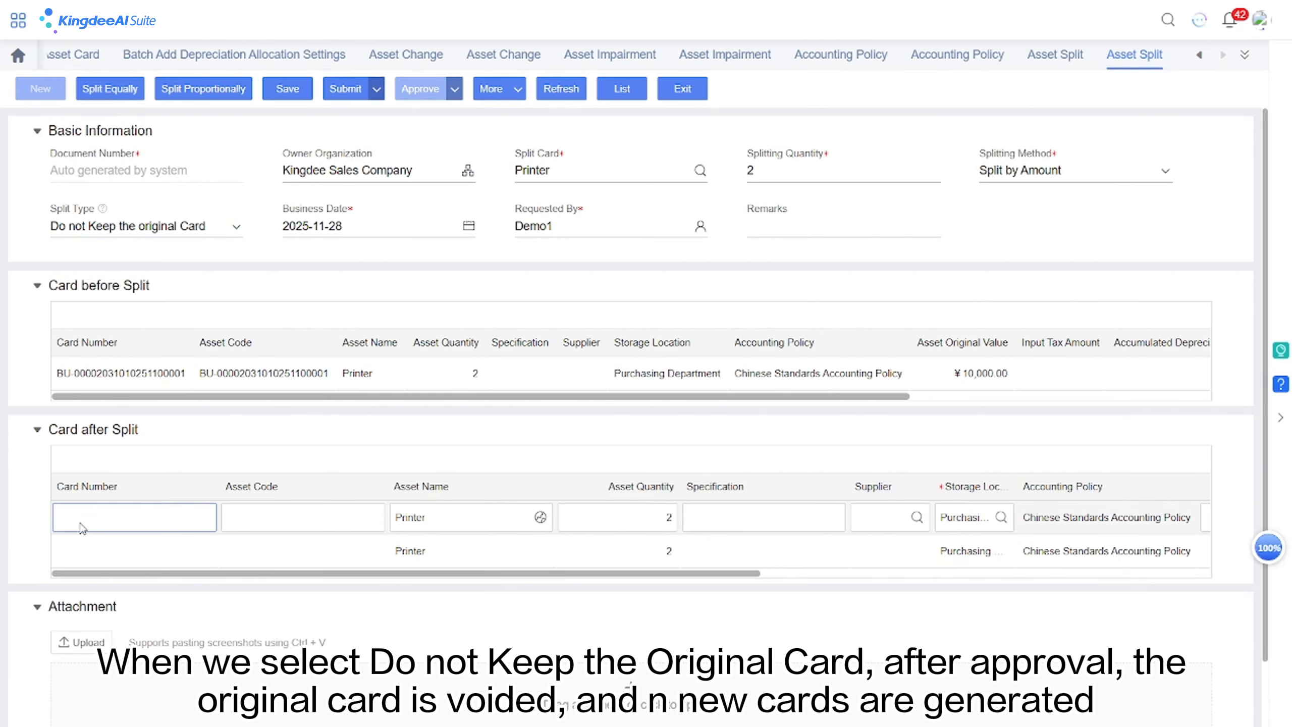
pyautogui.click(176, 555)
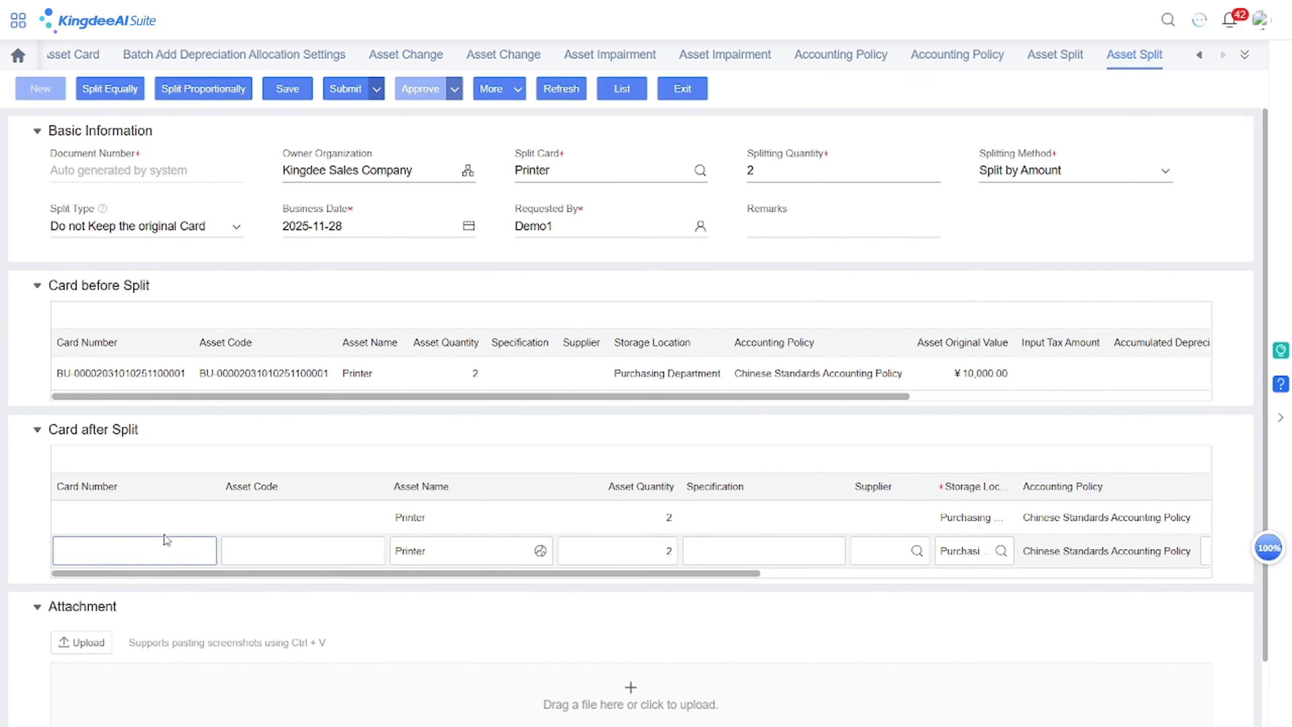
# Create a new Asset Consolidation Document from its list and set the Transfer-In Asset to Host Computer
pyautogui.click(20, 20)
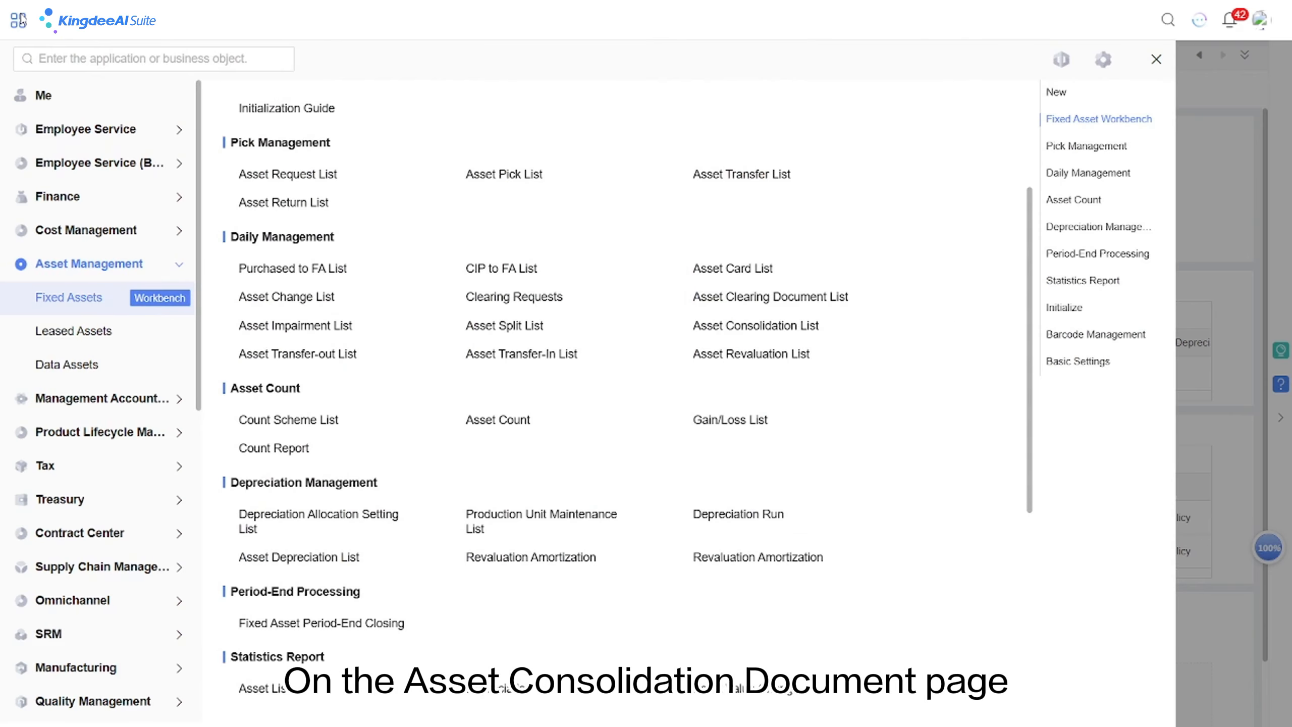
pyautogui.click(758, 327)
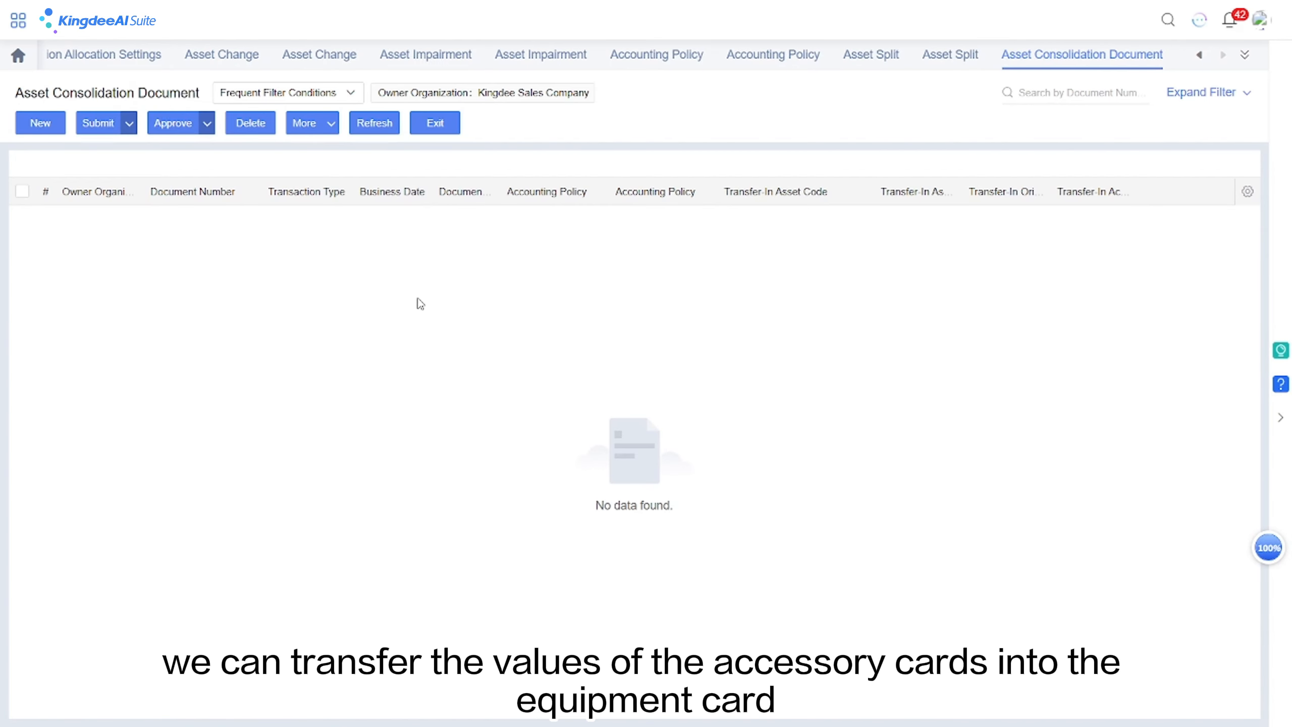
pyautogui.click(37, 124)
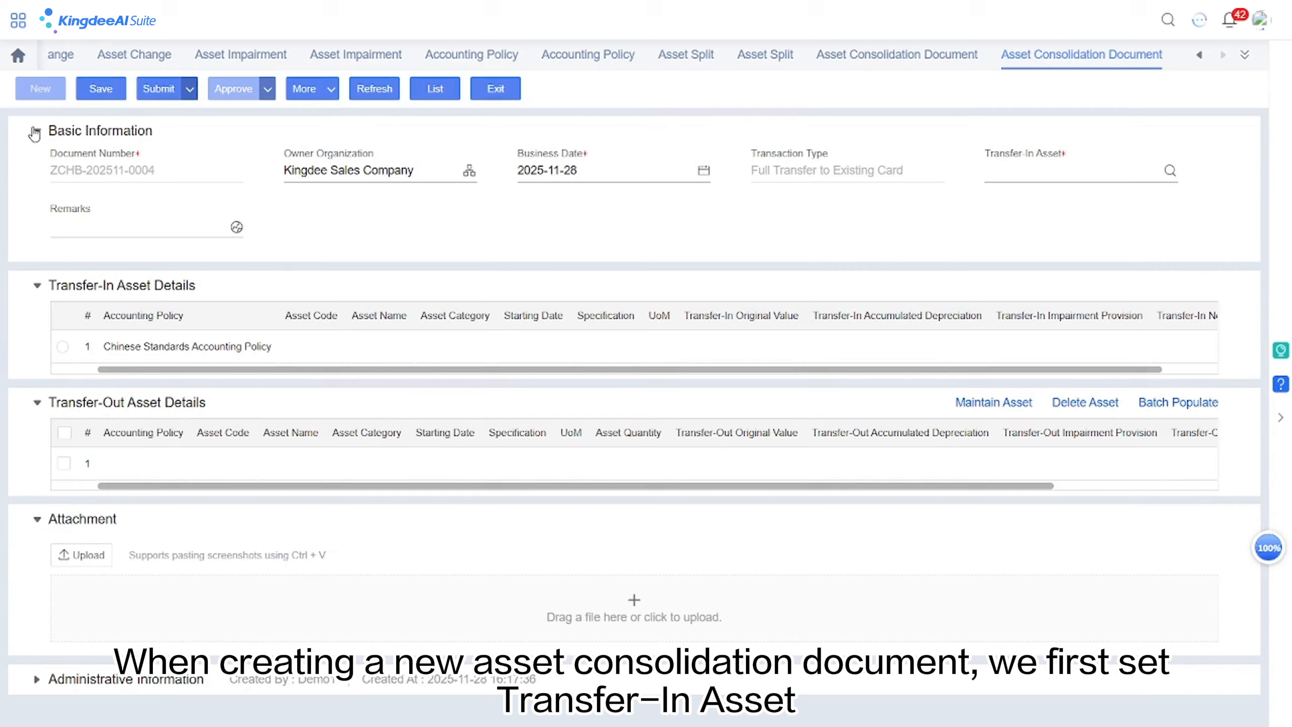
pyautogui.click(1170, 170)
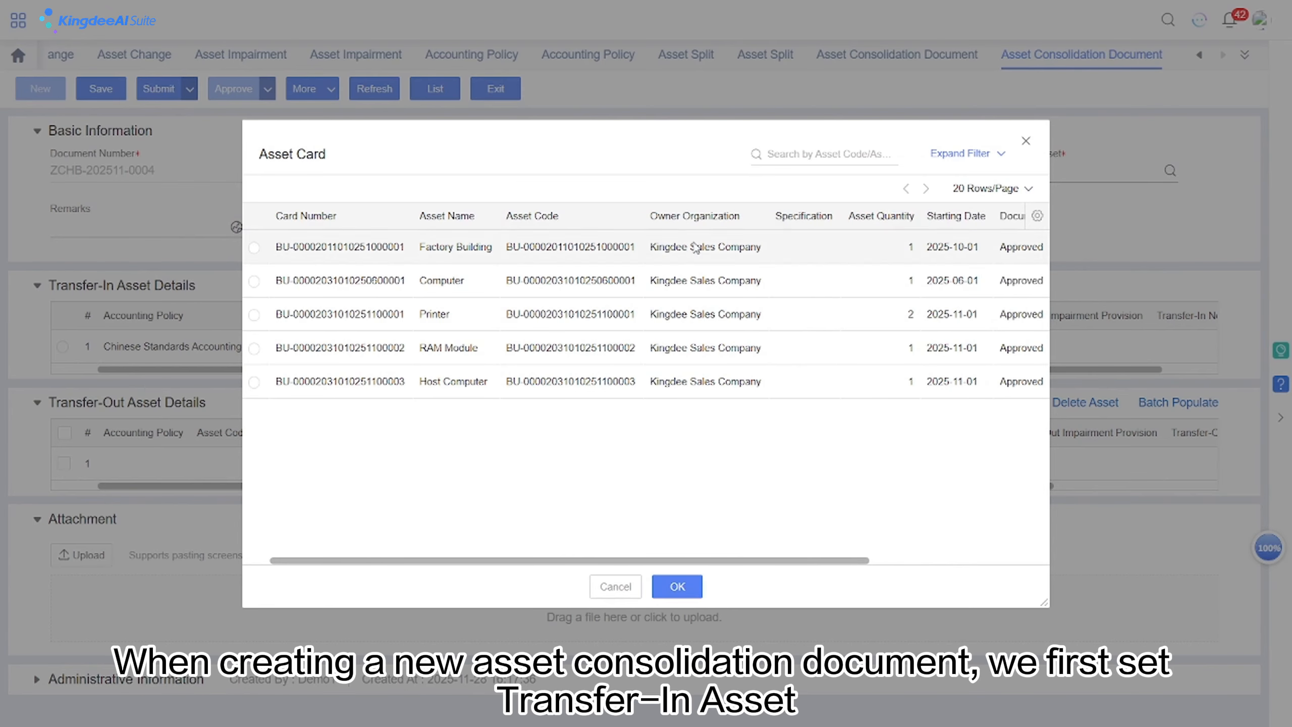
pyautogui.click(452, 381)
pyautogui.click(682, 596)
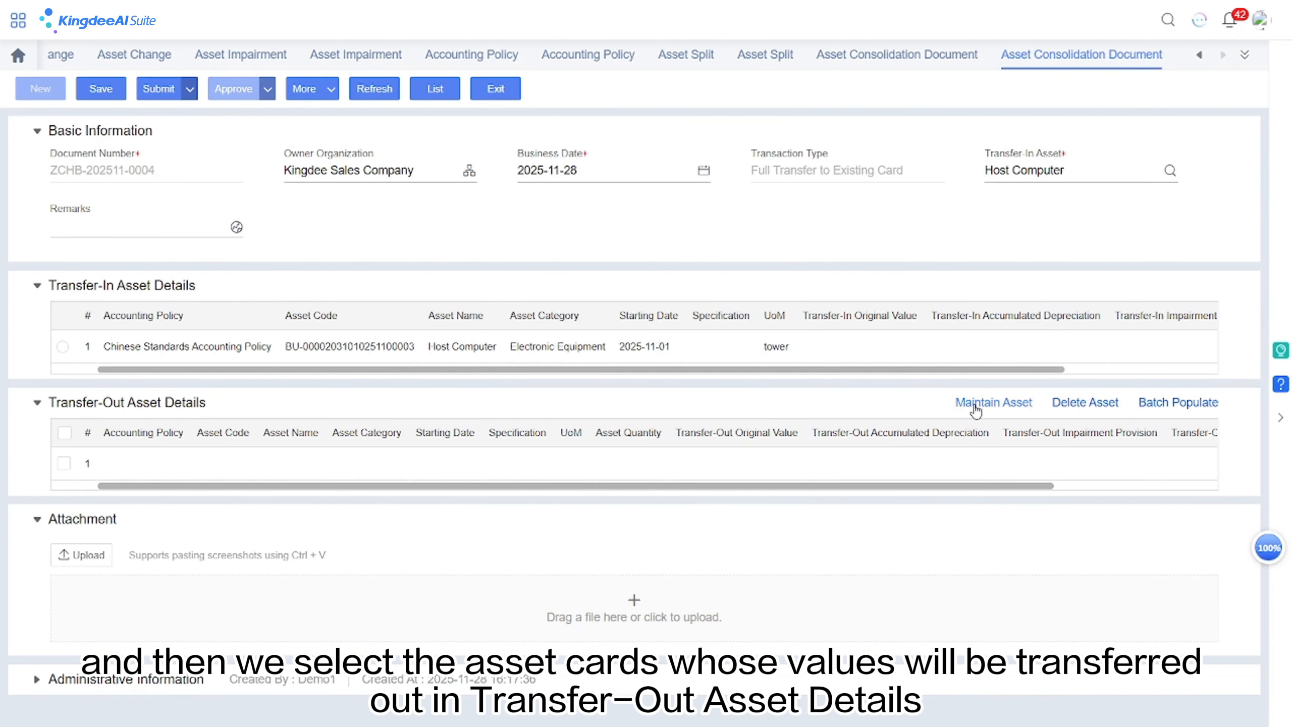
# Add the RAM Module card to the Transfer-Out Asset Details of the consolidation document
pyautogui.click(975, 407)
pyautogui.click(545, 353)
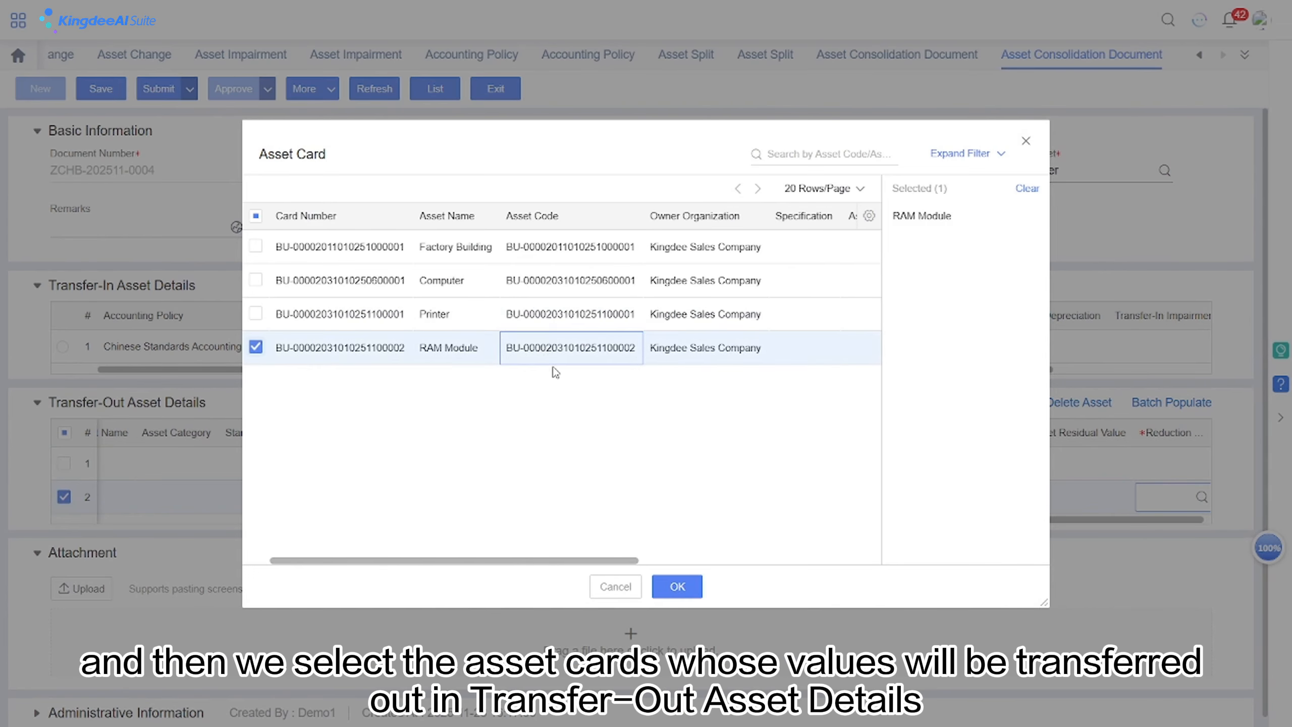
pyautogui.click(675, 585)
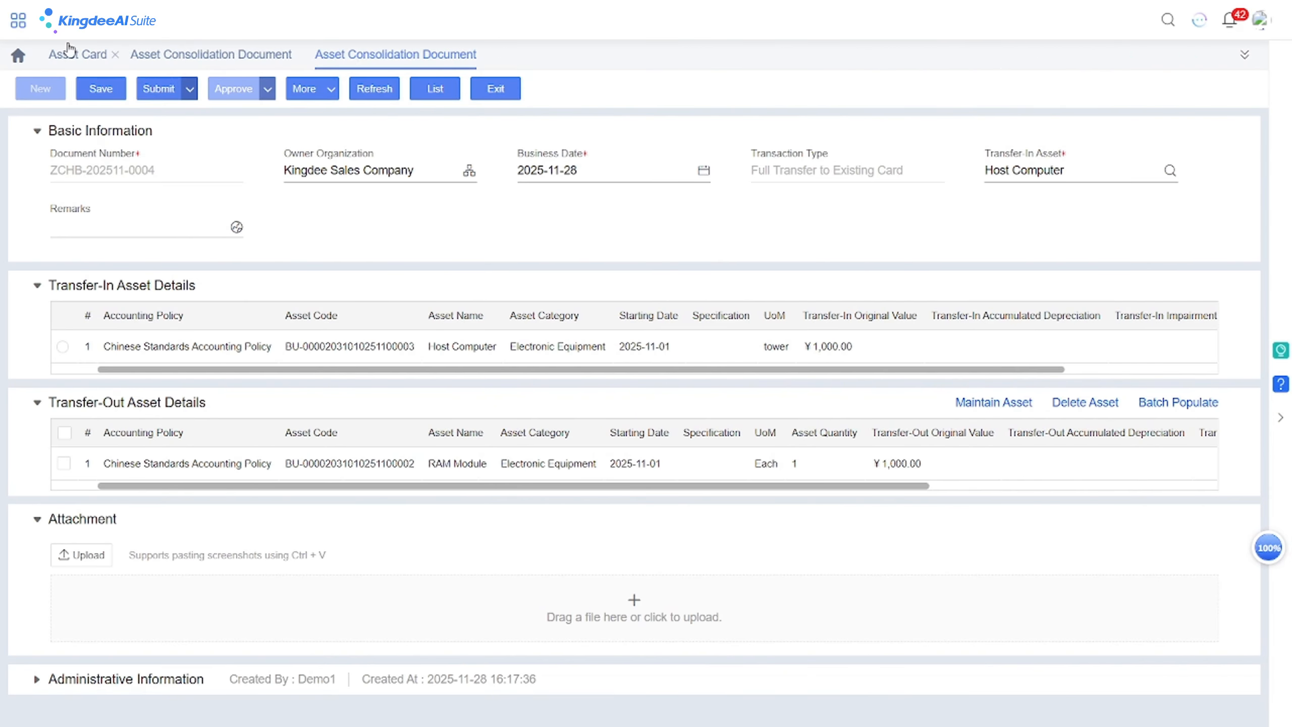
# Create a new Asset Transfer-Out document and set its Transfer-In Asset Organization to Kingdee China Manufacturing Company
pyautogui.click(18, 21)
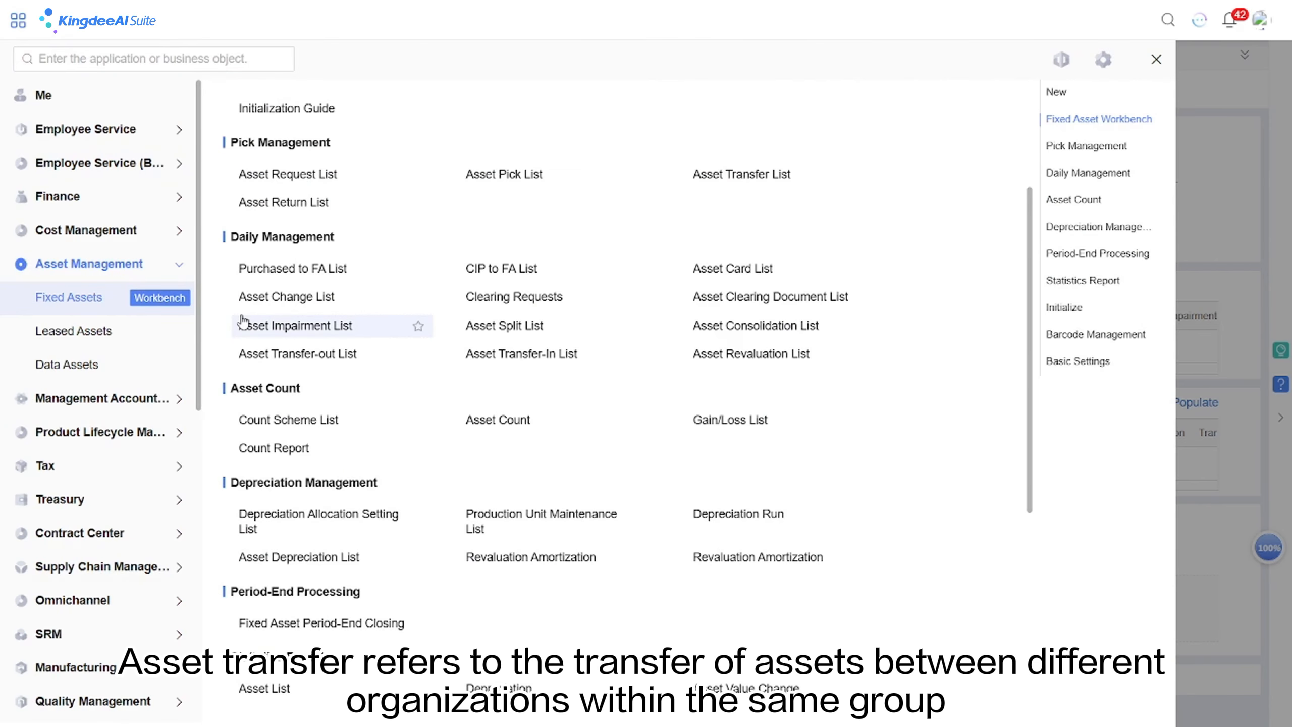
pyautogui.click(269, 354)
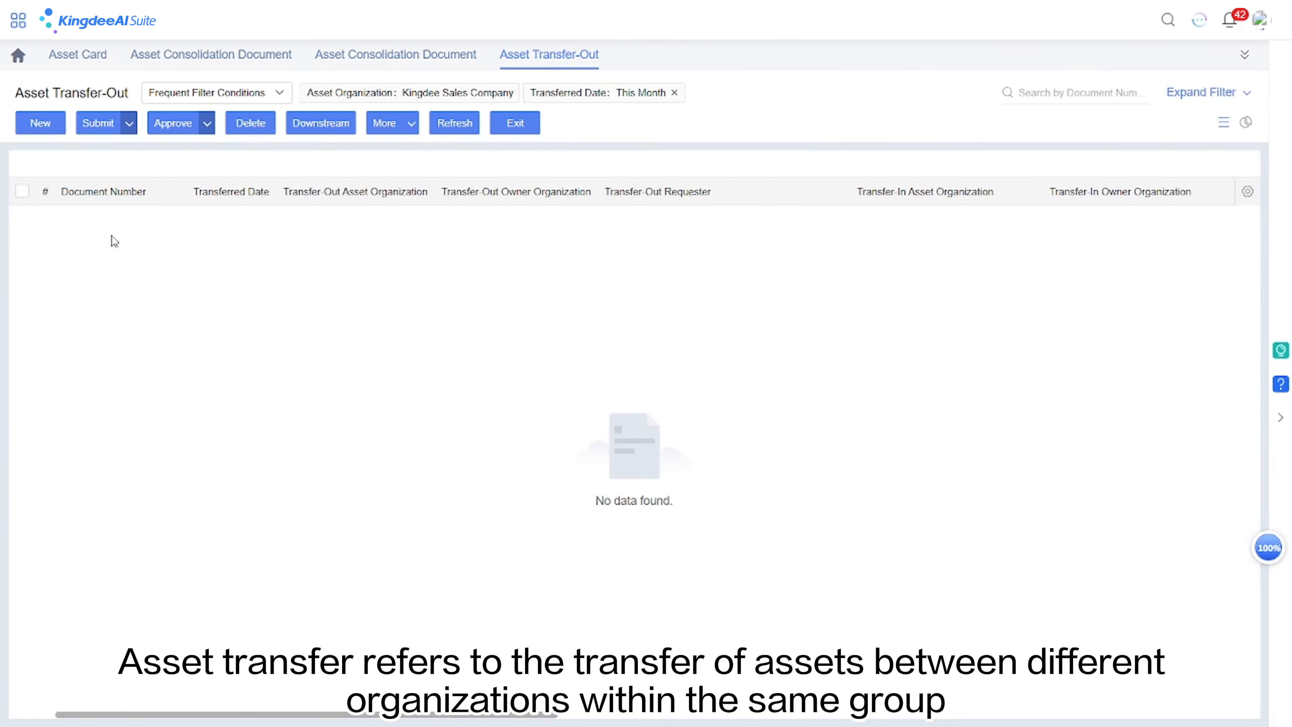
pyautogui.click(40, 123)
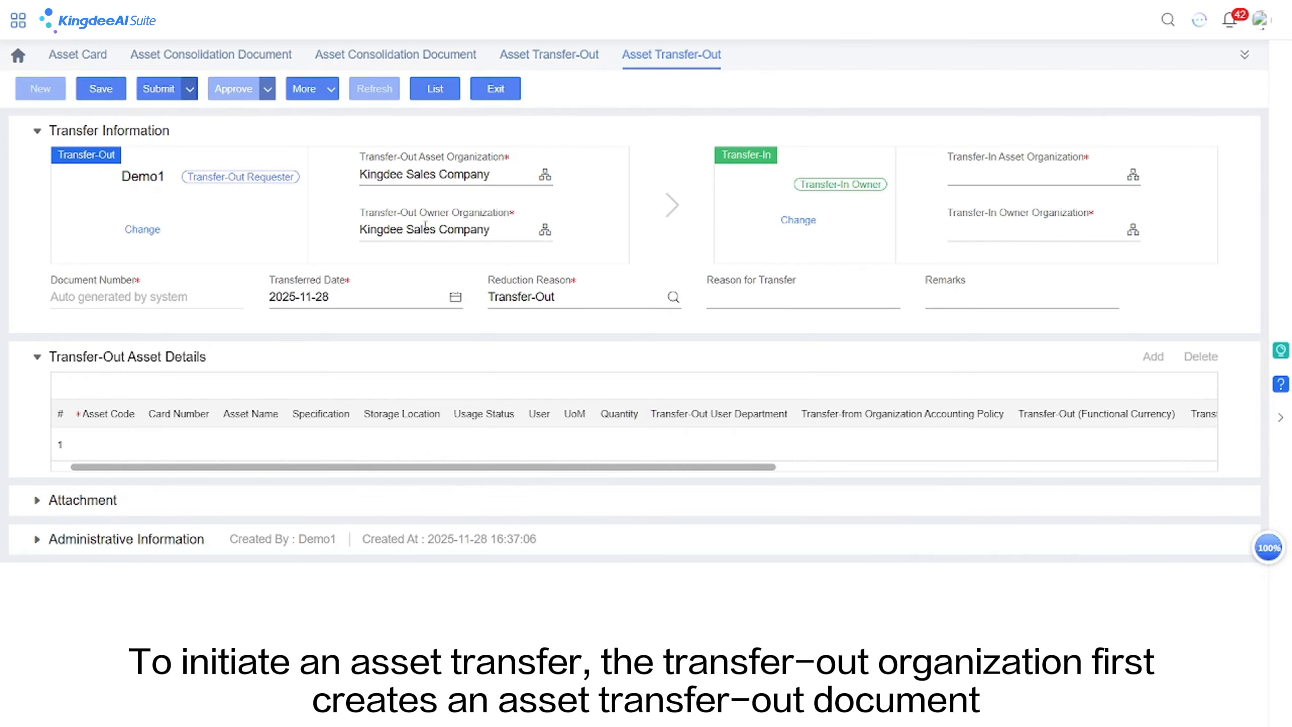
pyautogui.click(1133, 177)
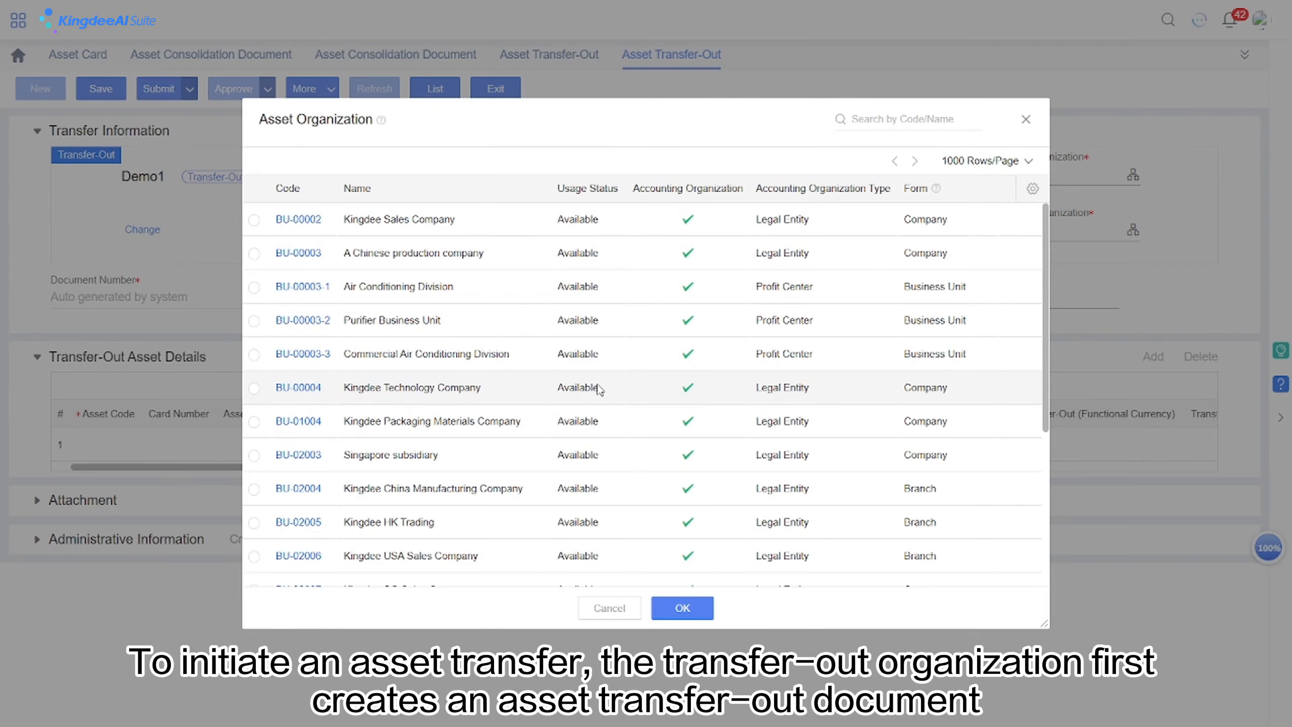
pyautogui.click(504, 488)
pyautogui.click(682, 609)
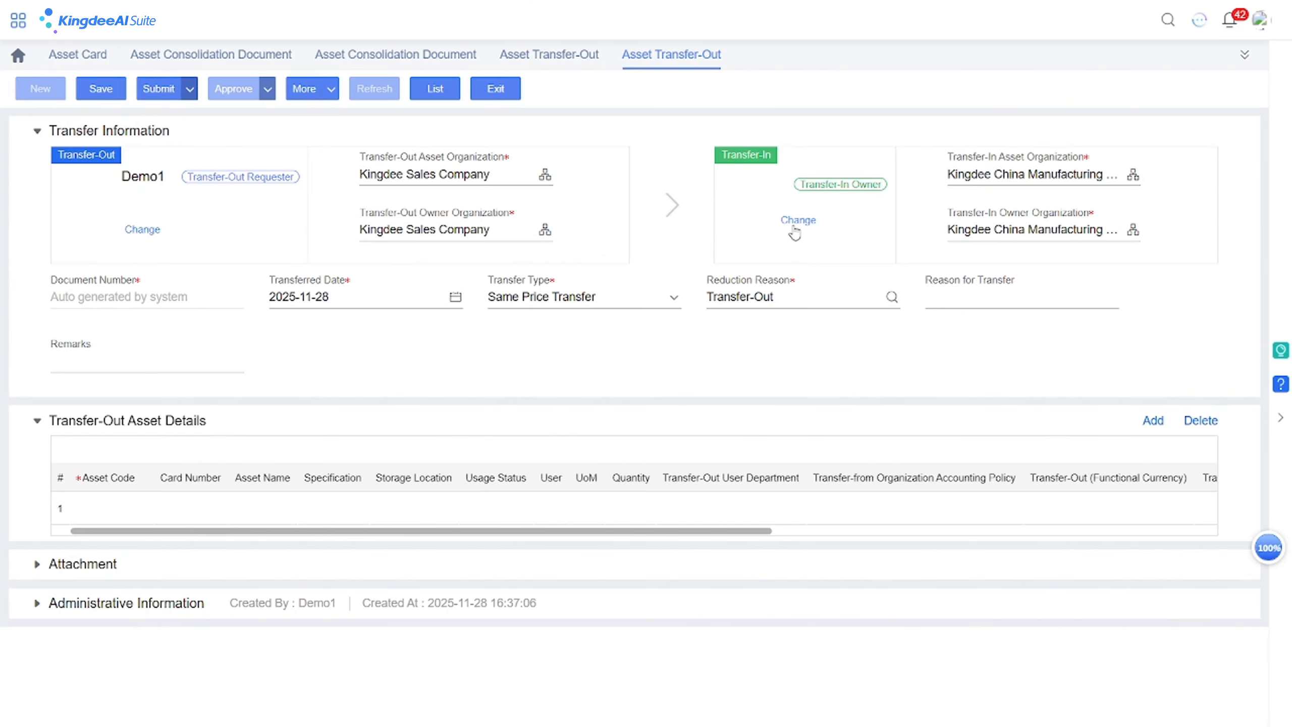
# Assign the PD Workshop employee as the Transfer-In Owner of the asset transfer-out document
pyautogui.click(795, 230)
pyautogui.click(555, 365)
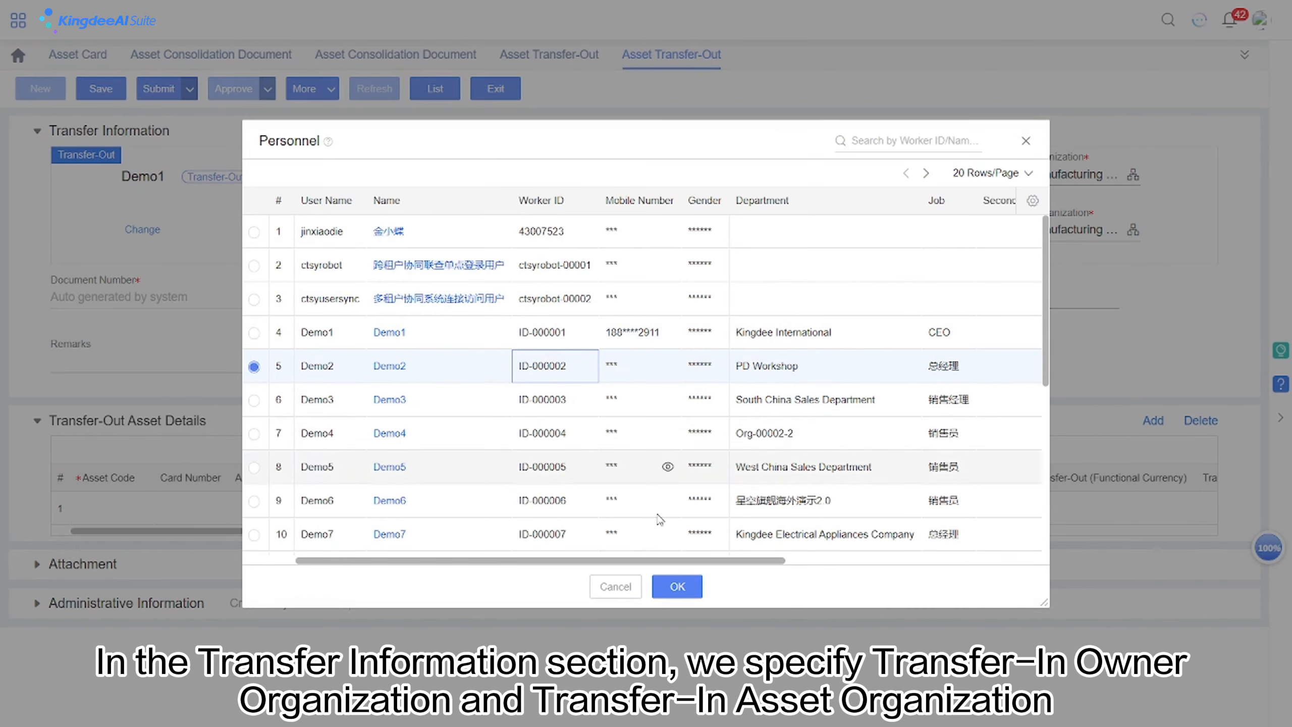
pyautogui.click(677, 591)
# Add the Computer card to the first row of the Transfer-Out Asset Details
pyautogui.click(133, 508)
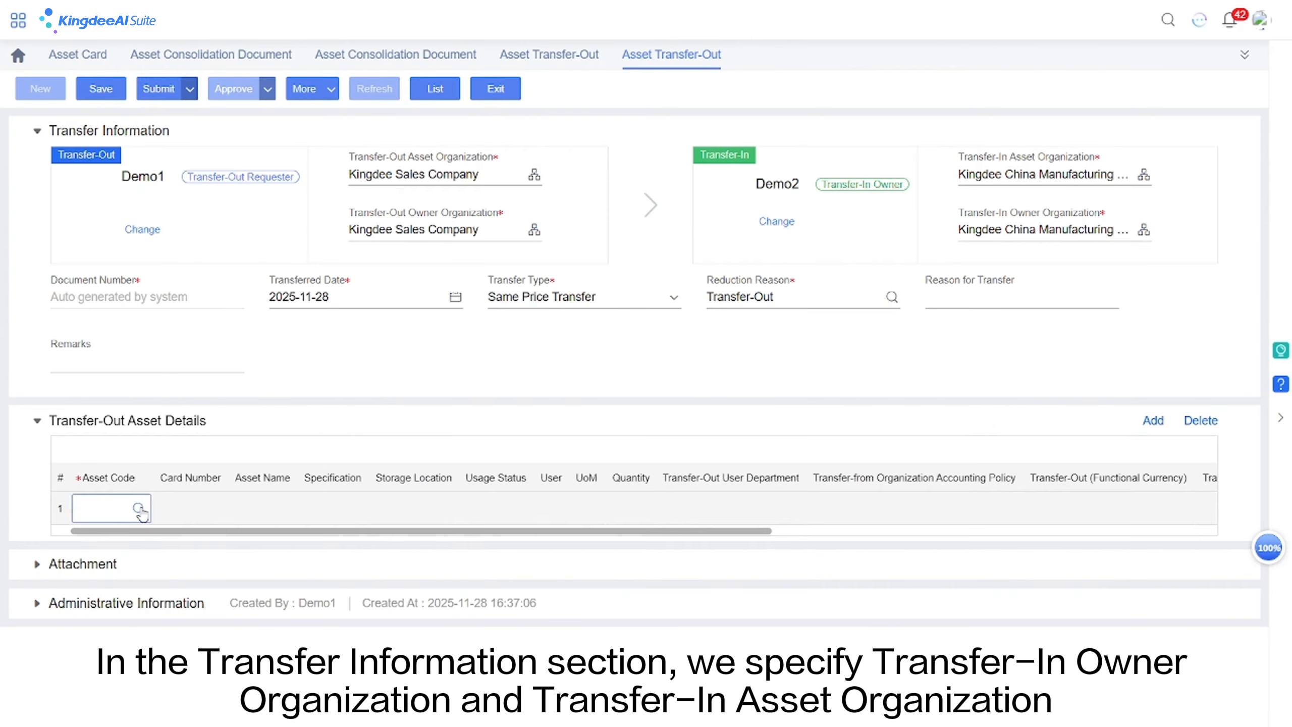
pyautogui.click(138, 508)
pyautogui.click(453, 288)
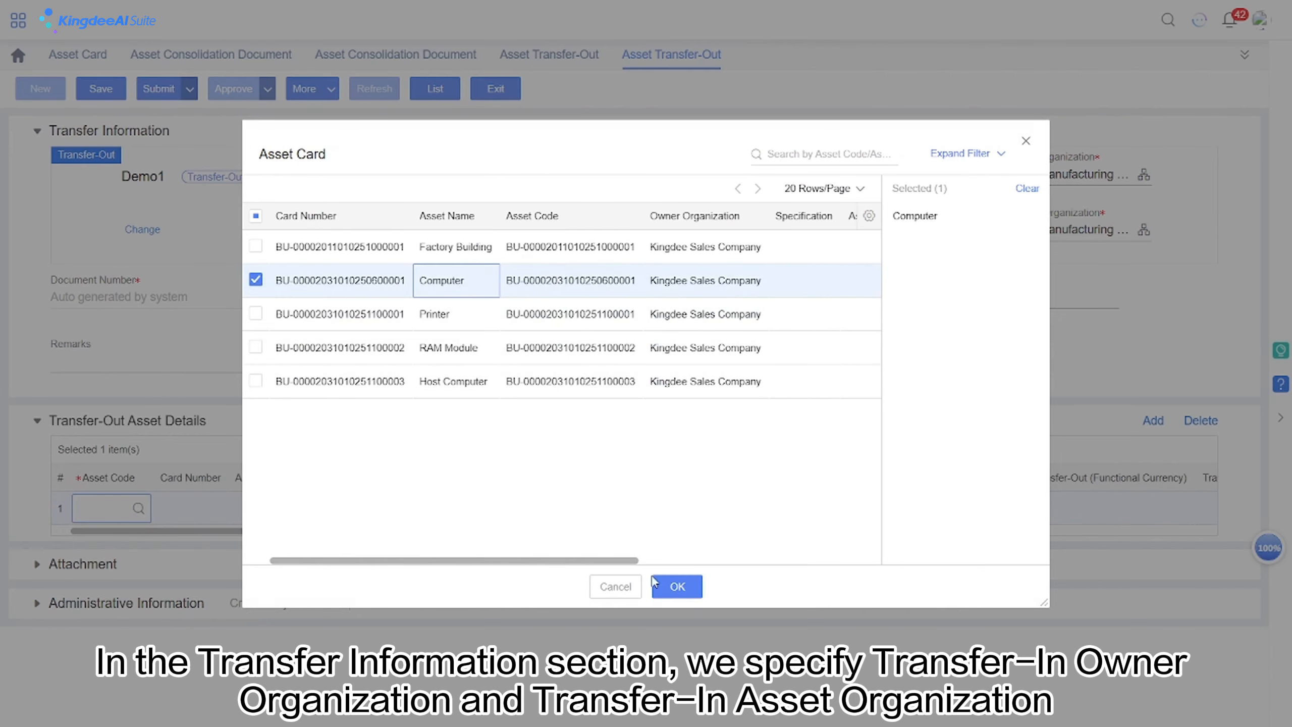
pyautogui.click(677, 587)
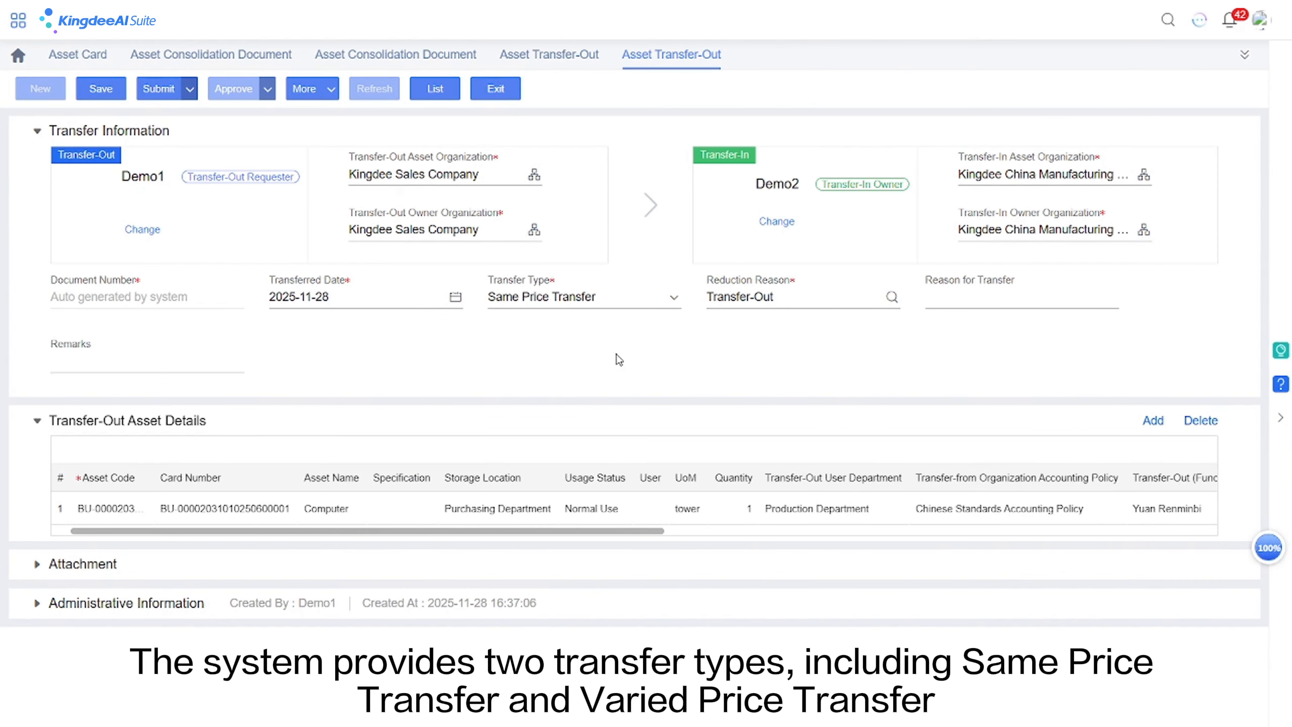
# Set the Transfer Type of the transfer-out document to Varied Price Transfer
pyautogui.click(602, 301)
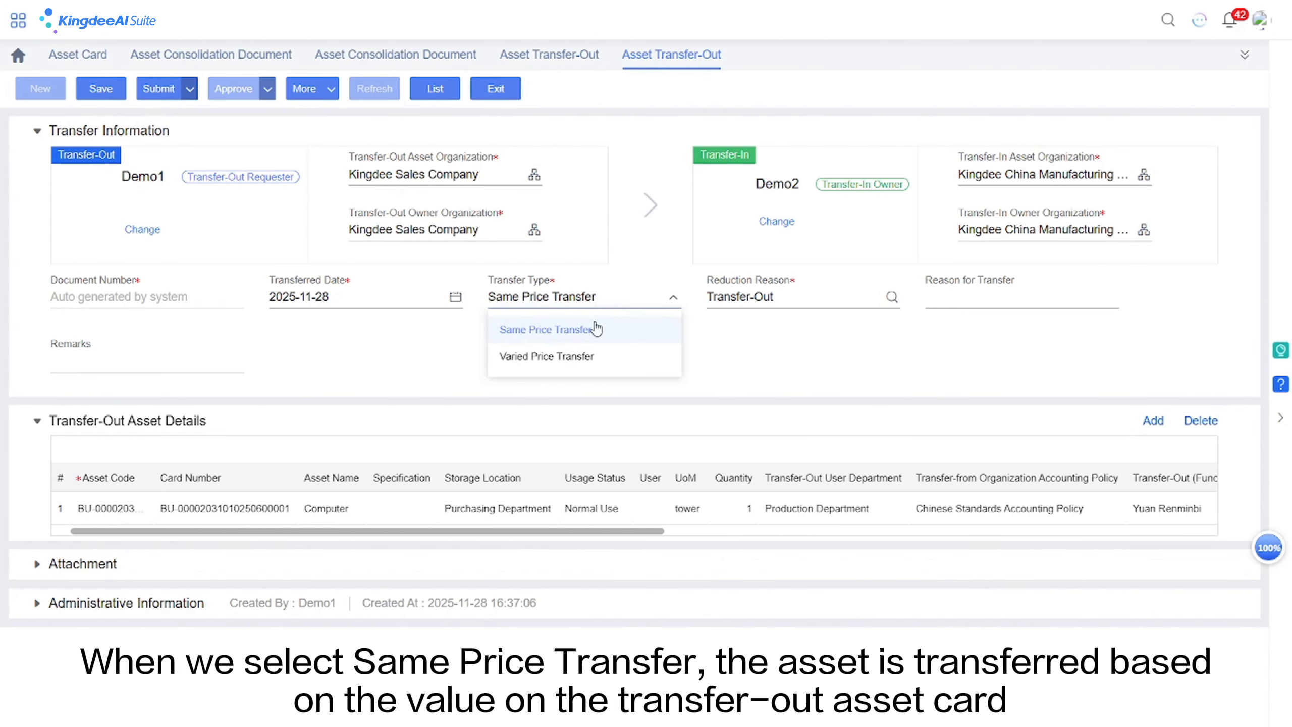
pyautogui.click(597, 329)
pyautogui.moveTo(646, 532); pyautogui.dragTo(644, 567)
pyautogui.click(602, 302)
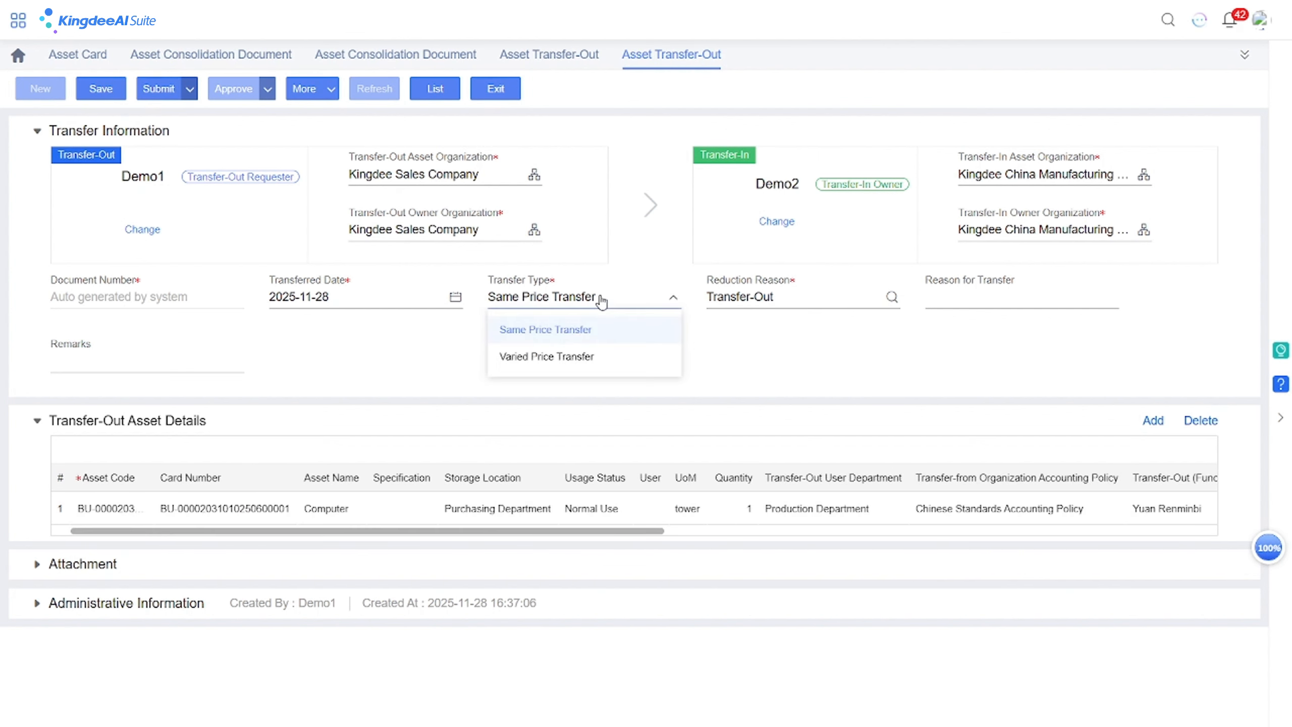
pyautogui.click(571, 359)
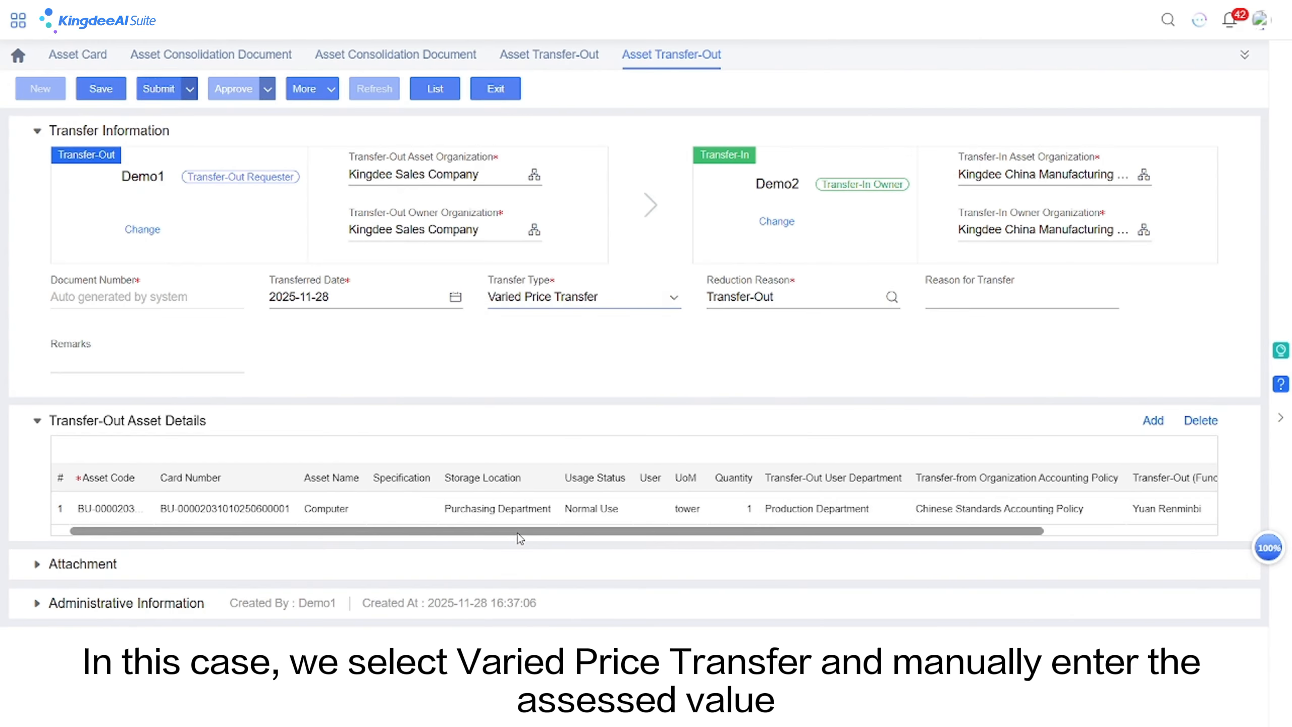
# Set the Computer's Assessment of Value to 20000, and submit and approve the transfer-out document
pyautogui.moveTo(519, 535); pyautogui.dragTo(797, 588)
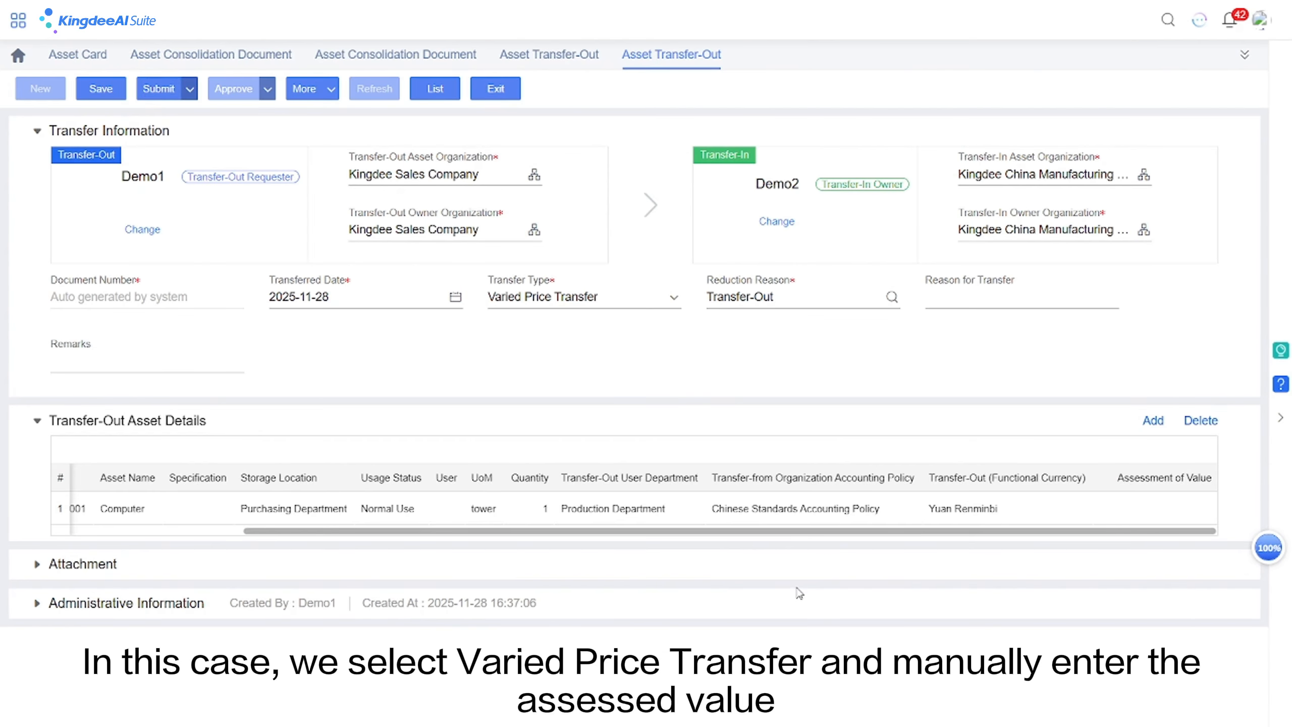
pyautogui.click(1142, 506)
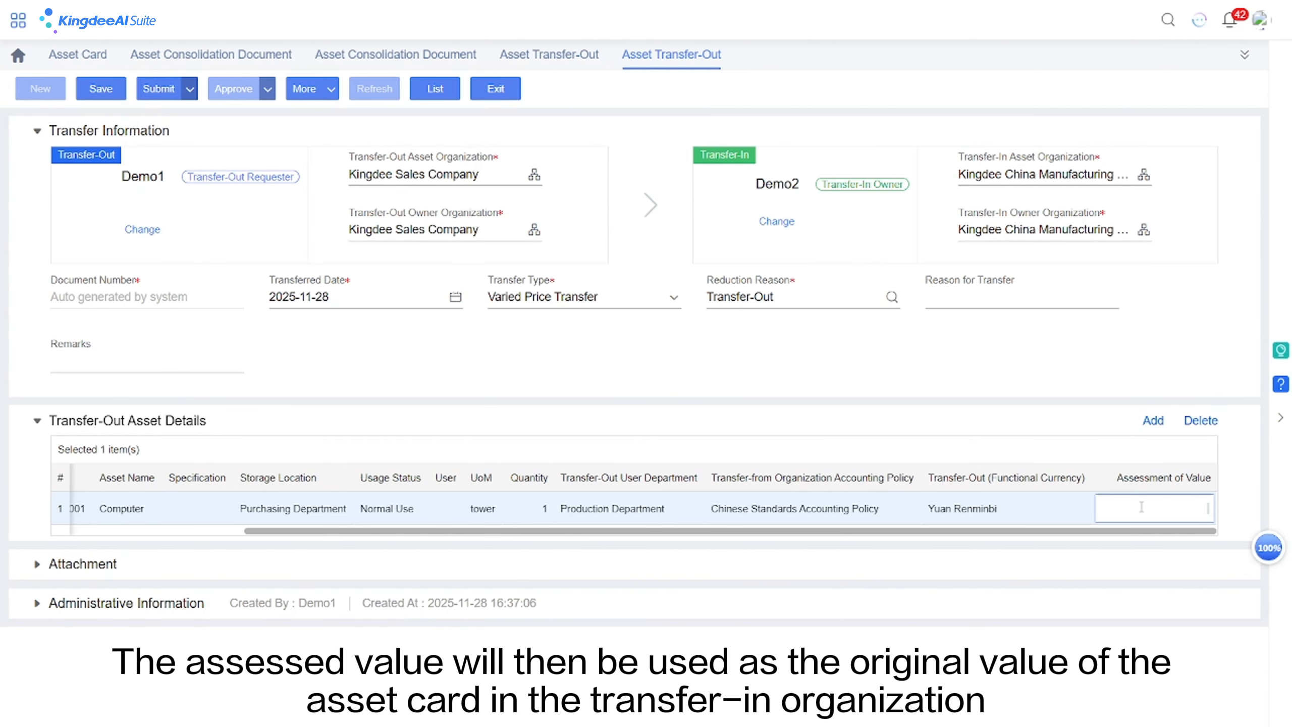
pyautogui.write('20000')
pyautogui.click(146, 93)
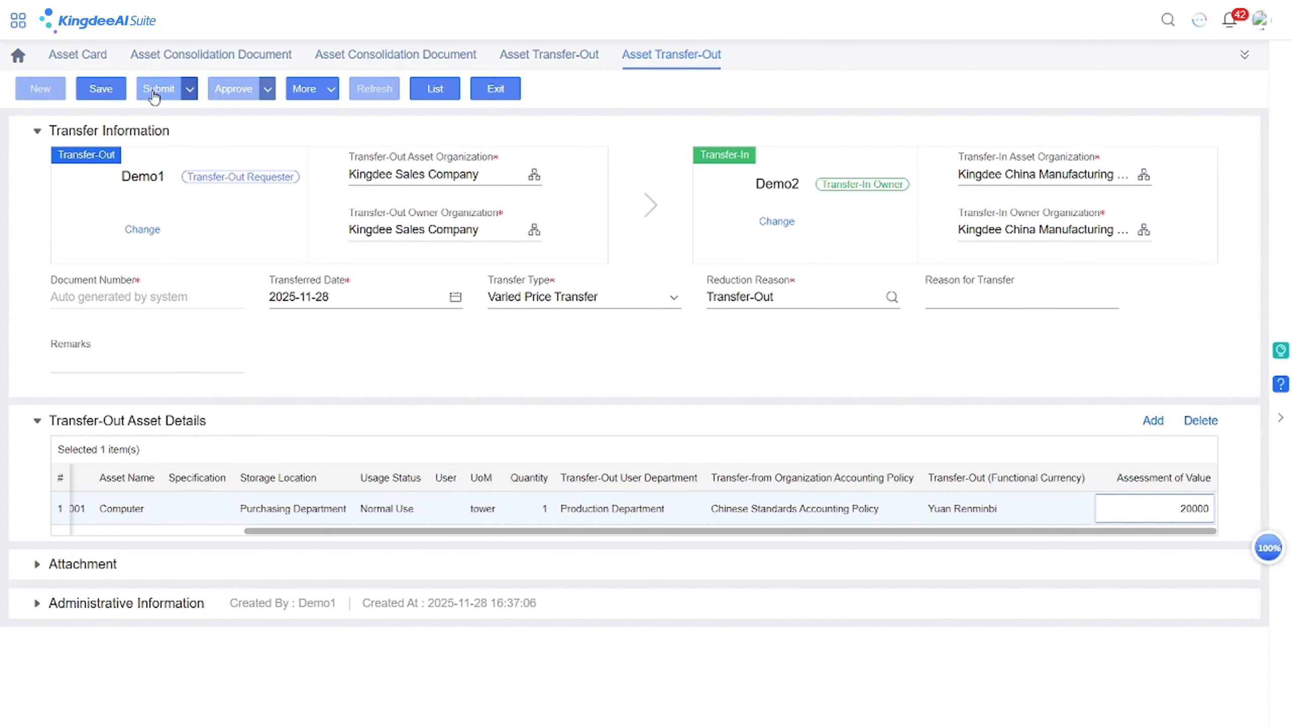
pyautogui.click(233, 90)
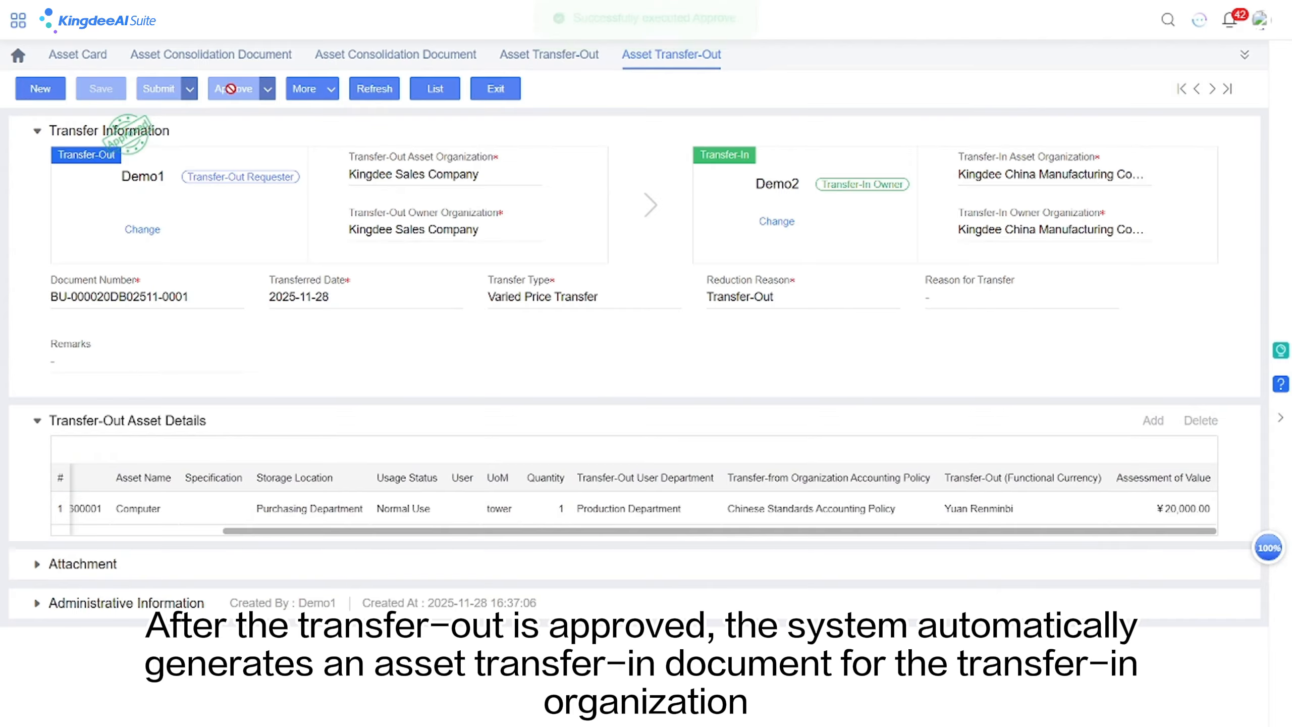
# Open the Asset Transfer-In List and confirm the Computer's transfer-in document for Kingdee China Manufacturing Company
pyautogui.click(18, 21)
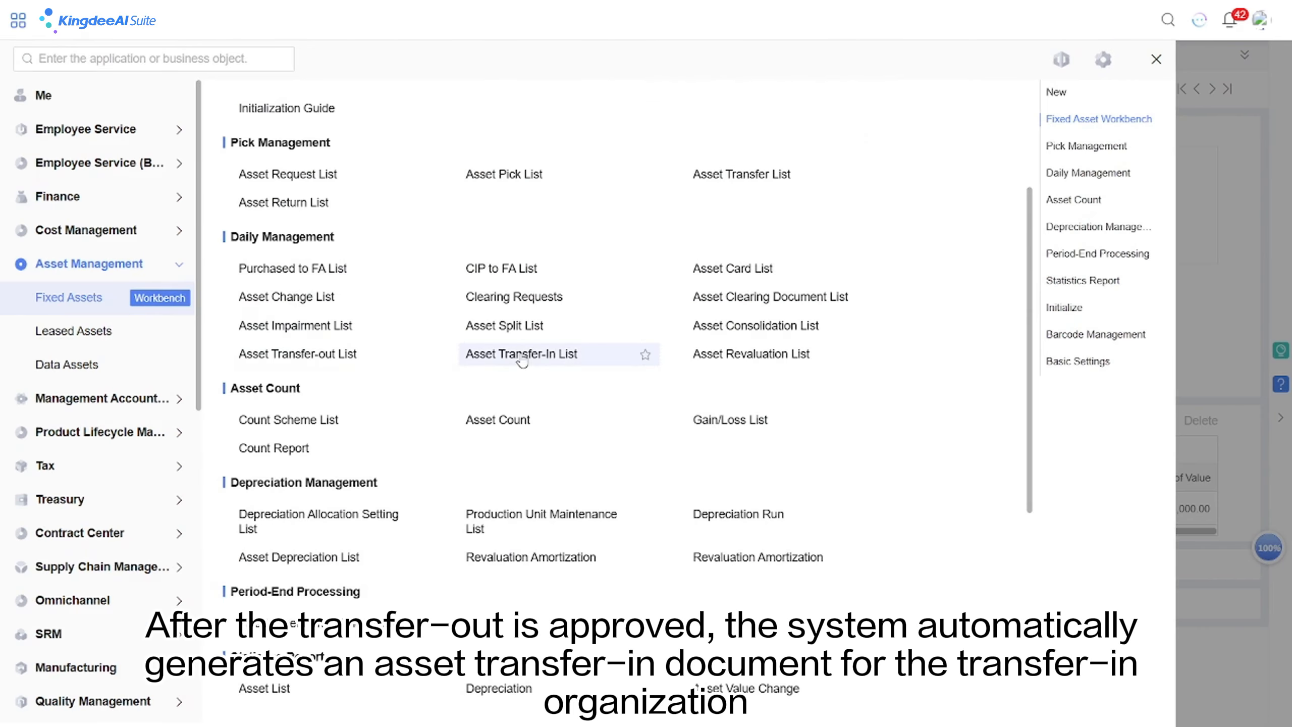
pyautogui.click(514, 355)
pyautogui.click(482, 298)
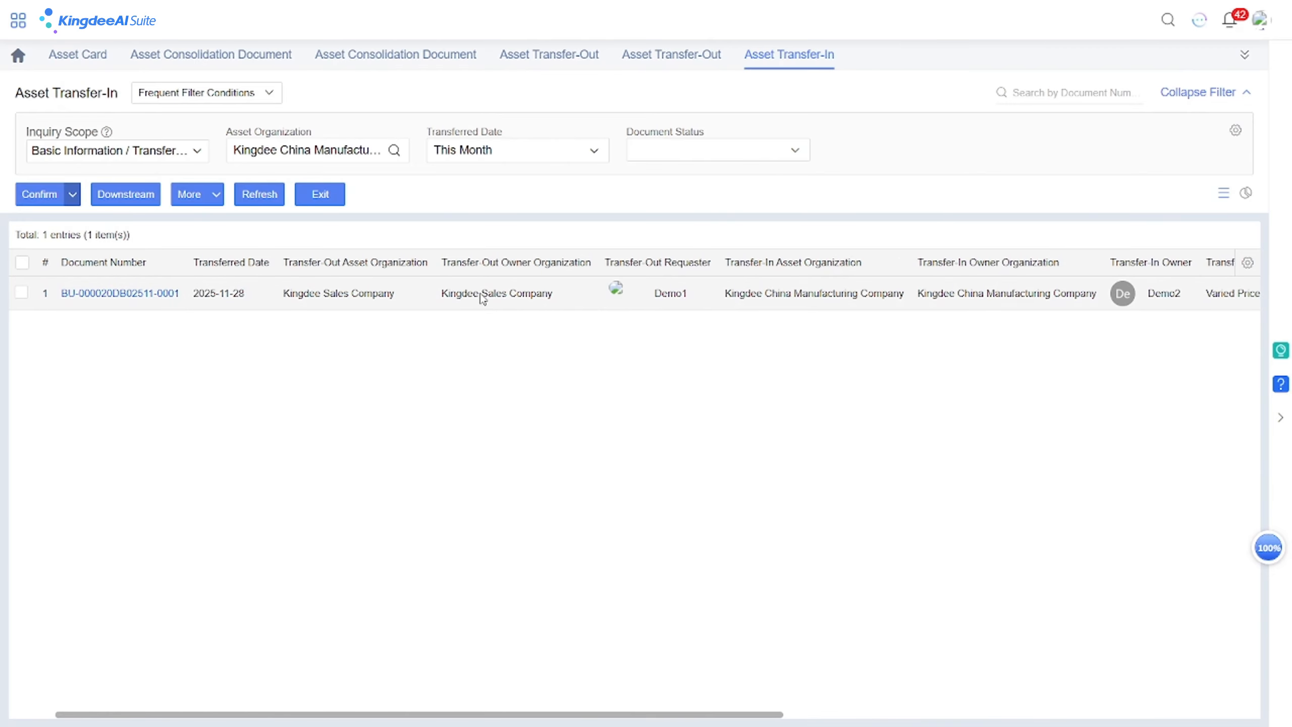
pyautogui.click(37, 195)
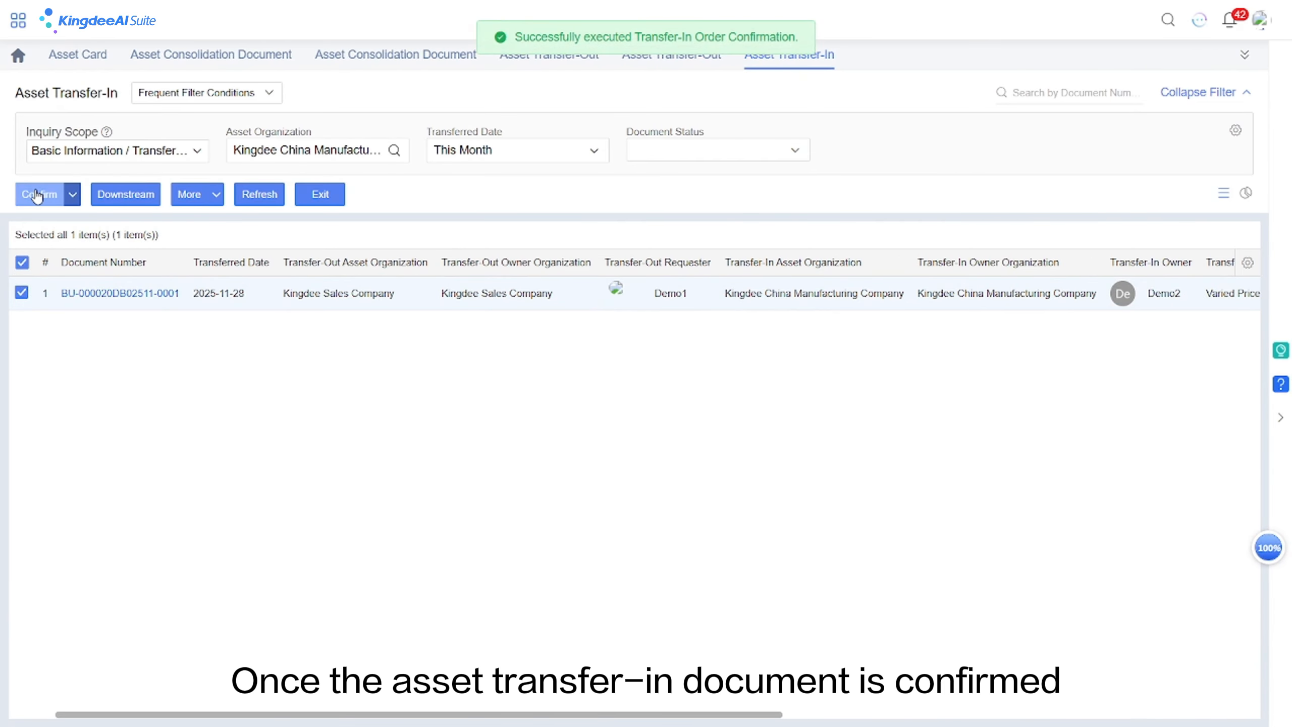
# Refresh the Asset Card list and check the Computer card of Kingdee China Manufacturing Company
pyautogui.click(78, 54)
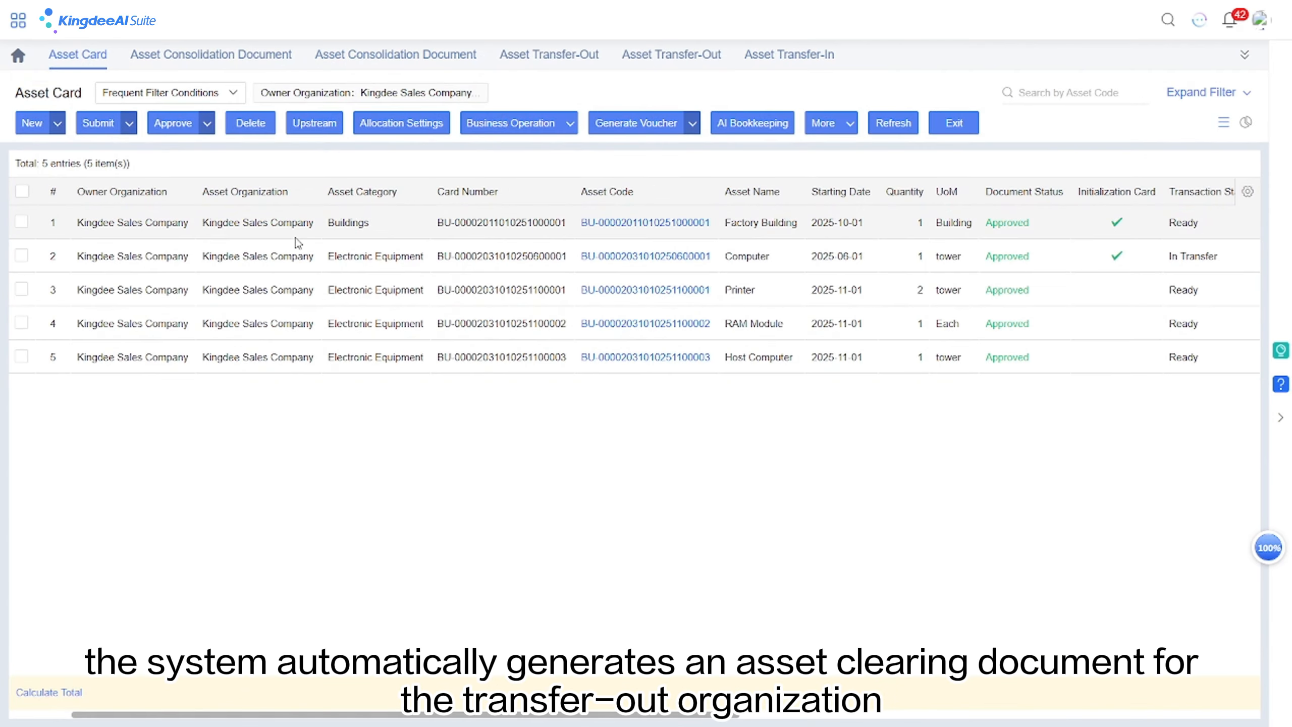
pyautogui.click(893, 122)
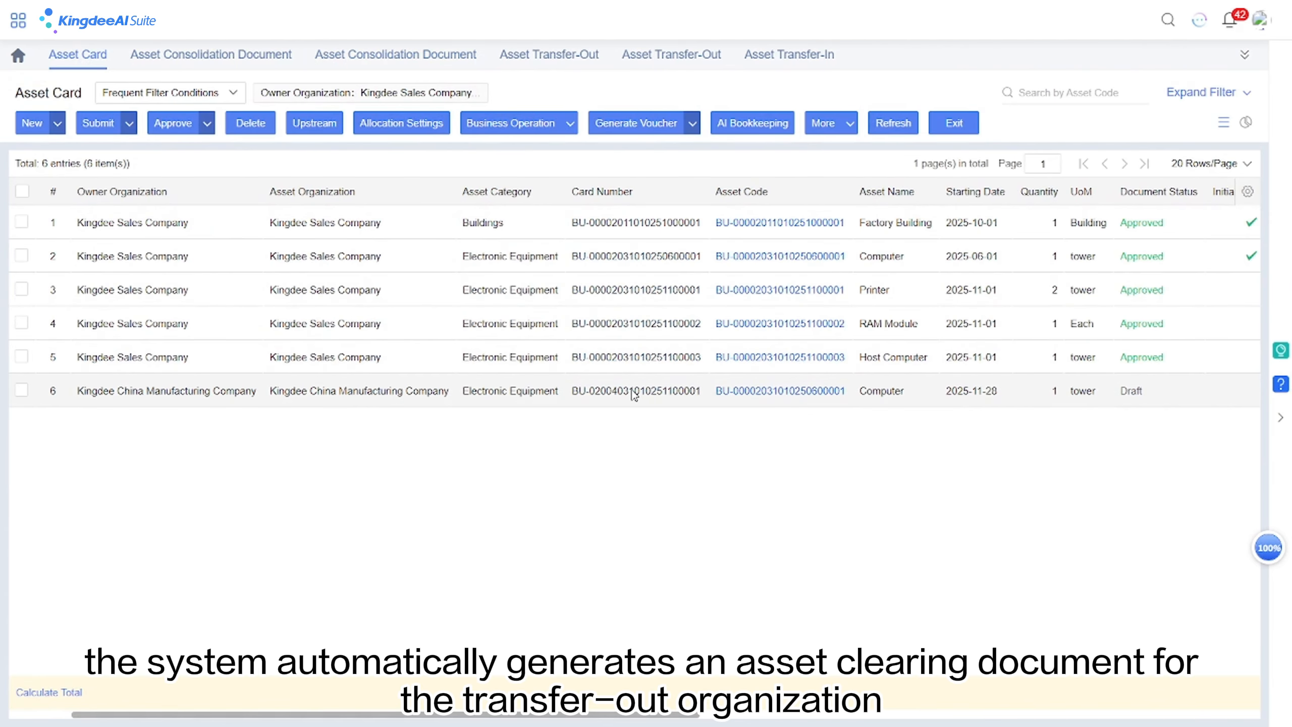
pyautogui.click(634, 394)
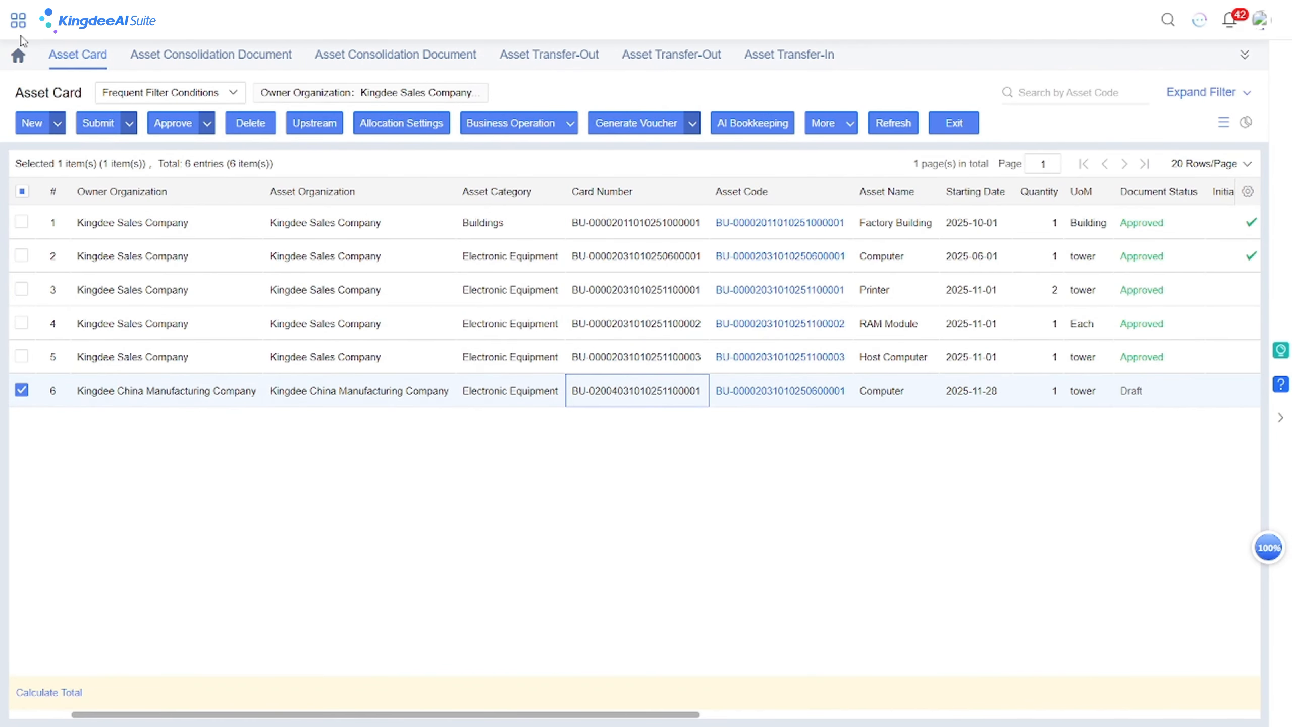
# Open the Asset Clearing Document List, check the Computer's clearing document, and return to the Asset Transfer-In list
pyautogui.click(18, 20)
pyautogui.click(729, 296)
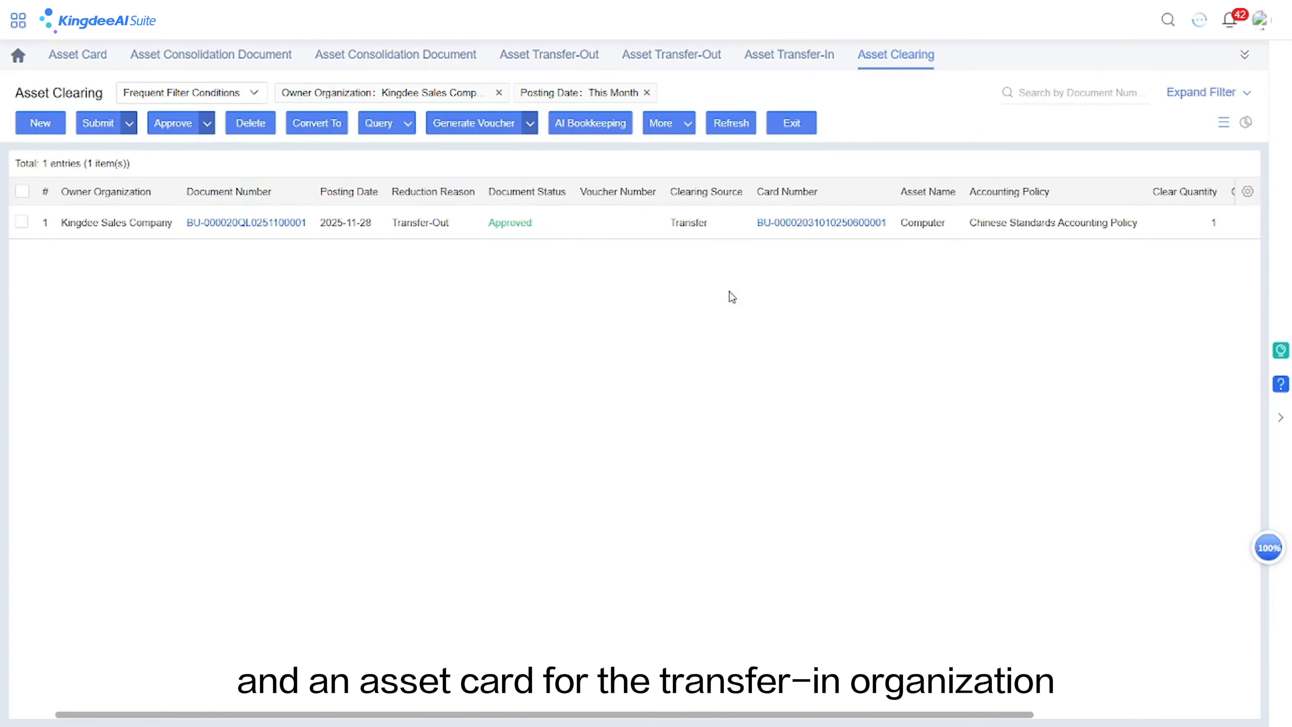
pyautogui.click(600, 225)
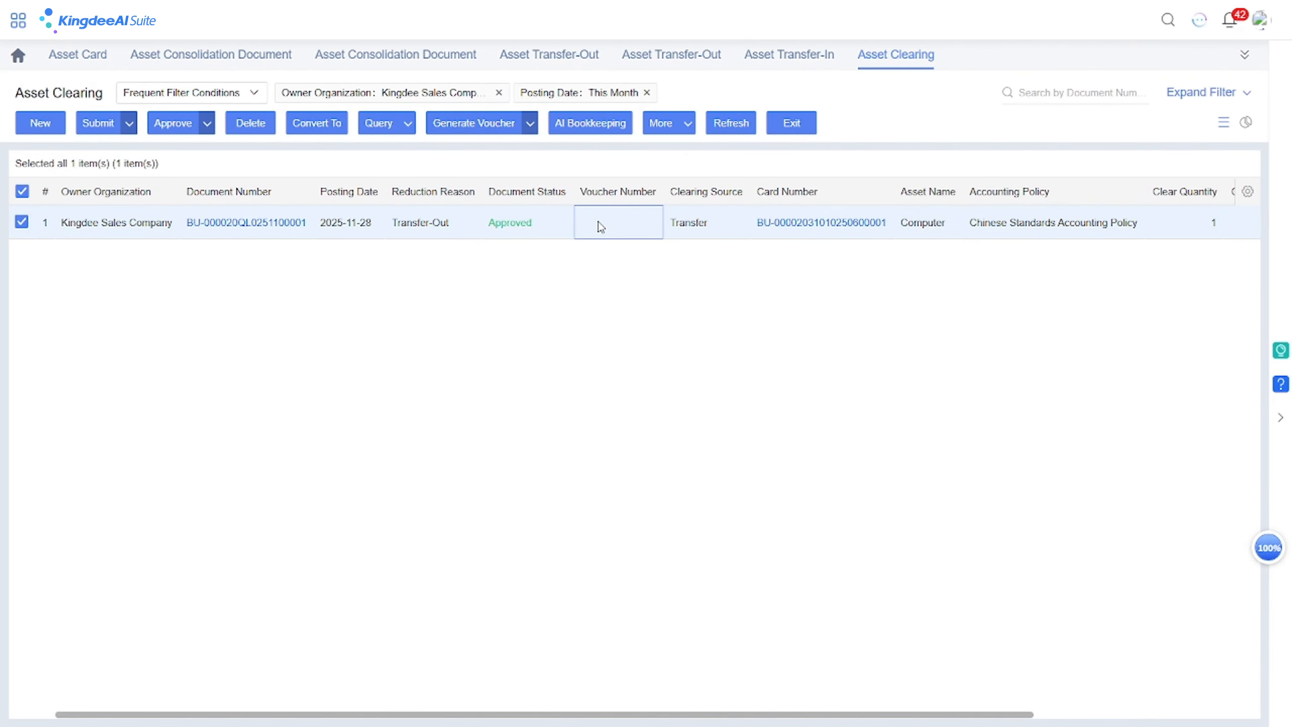
pyautogui.click(757, 58)
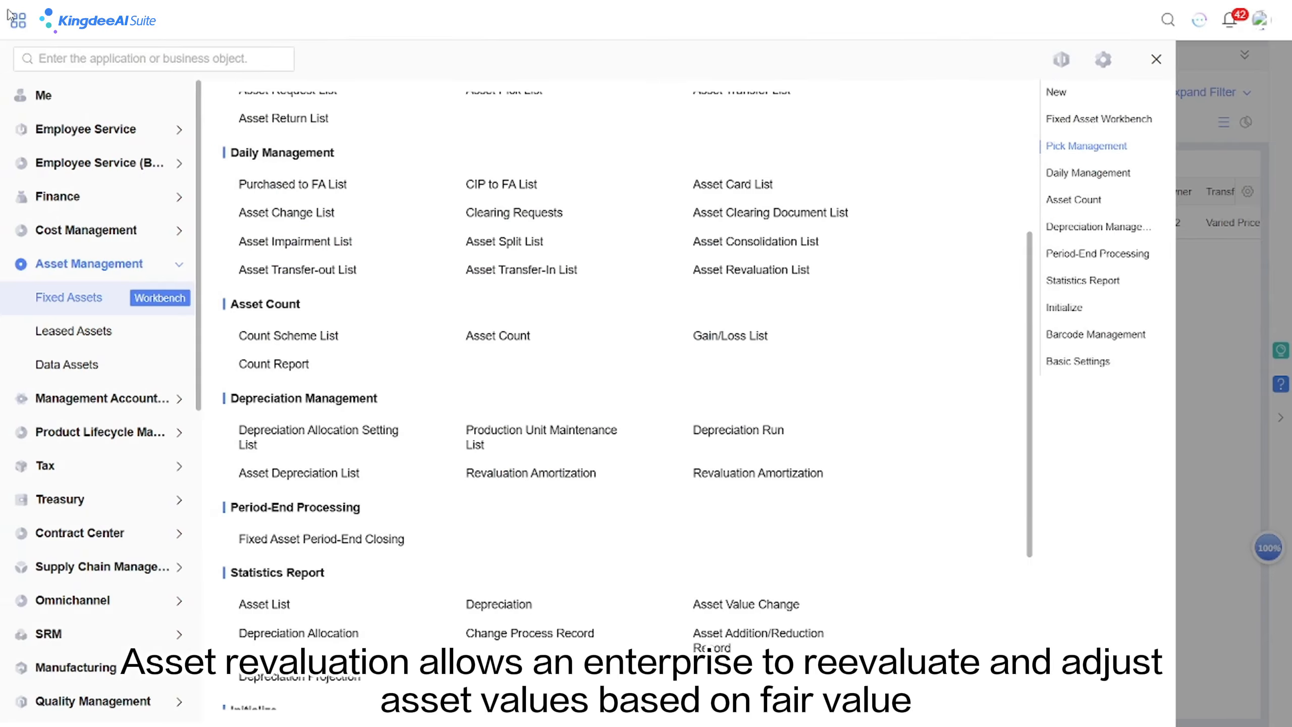
# Open the Asset Revaluation List, and examine the options of rule 001 in the Revaluation Rule list
pyautogui.click(738, 281)
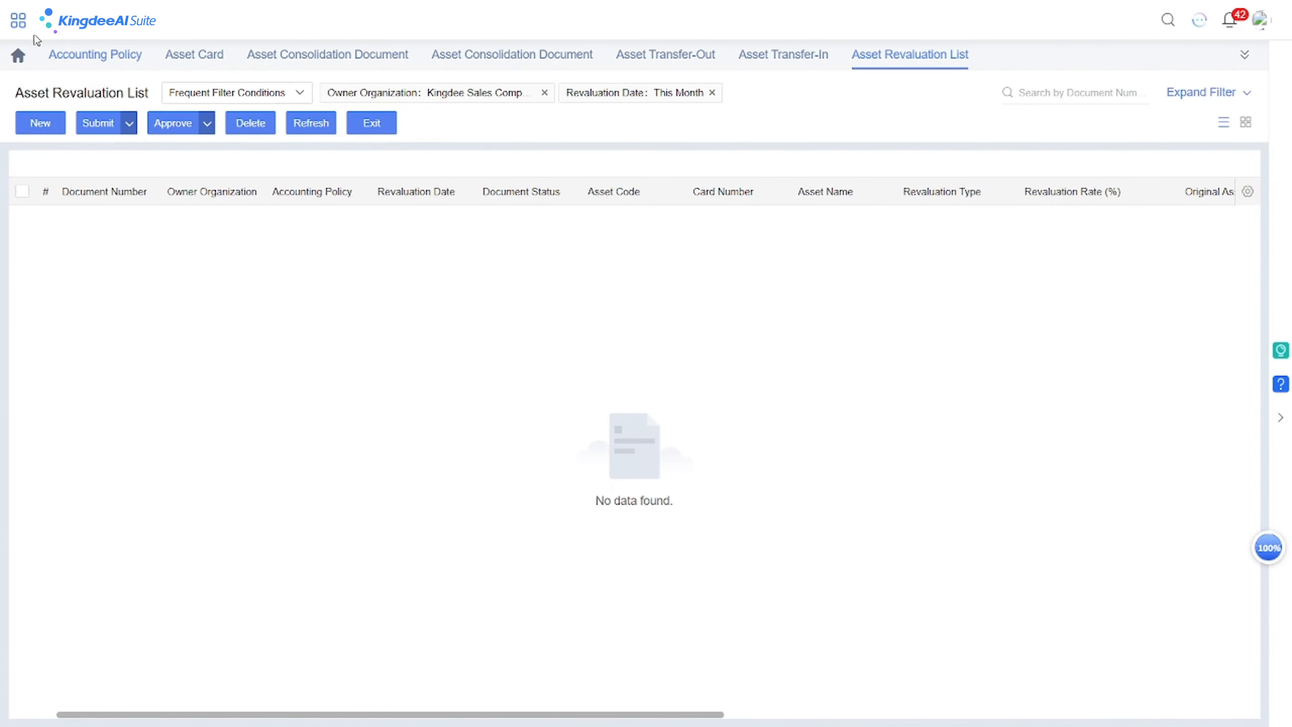
pyautogui.click(18, 20)
pyautogui.scroll(-5, 524, 542)
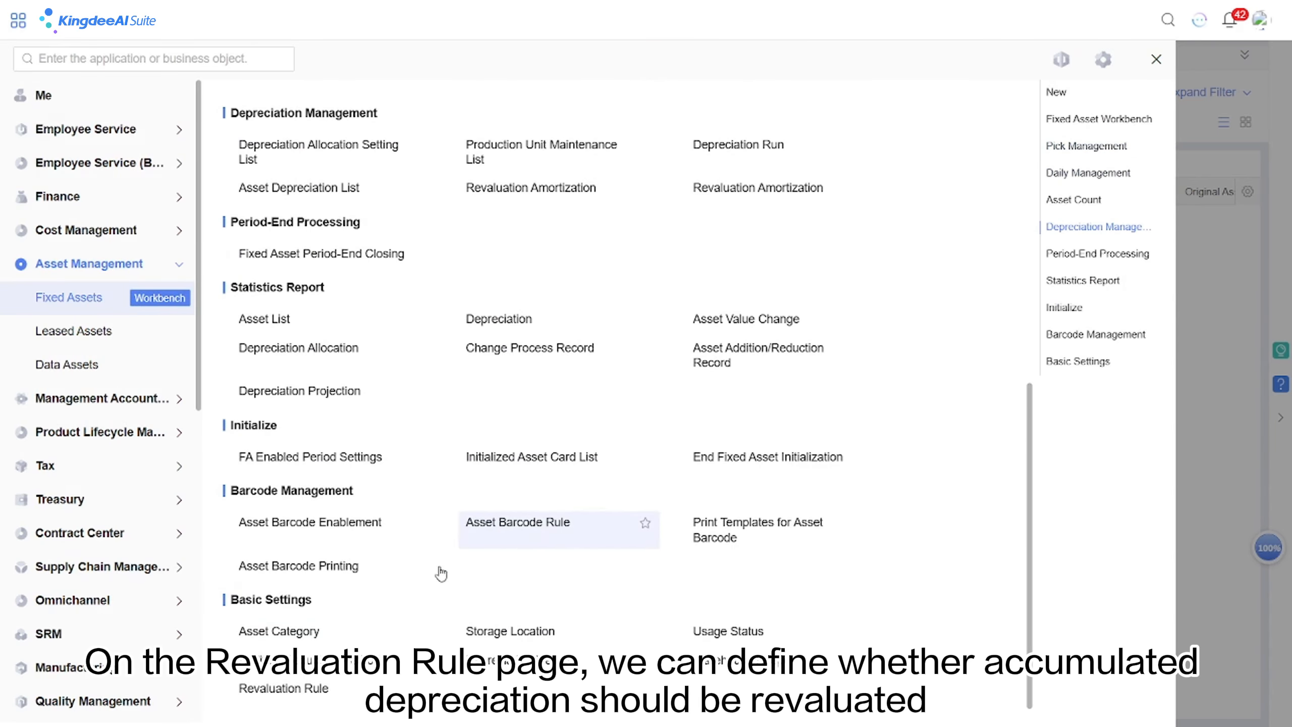
pyautogui.click(298, 692)
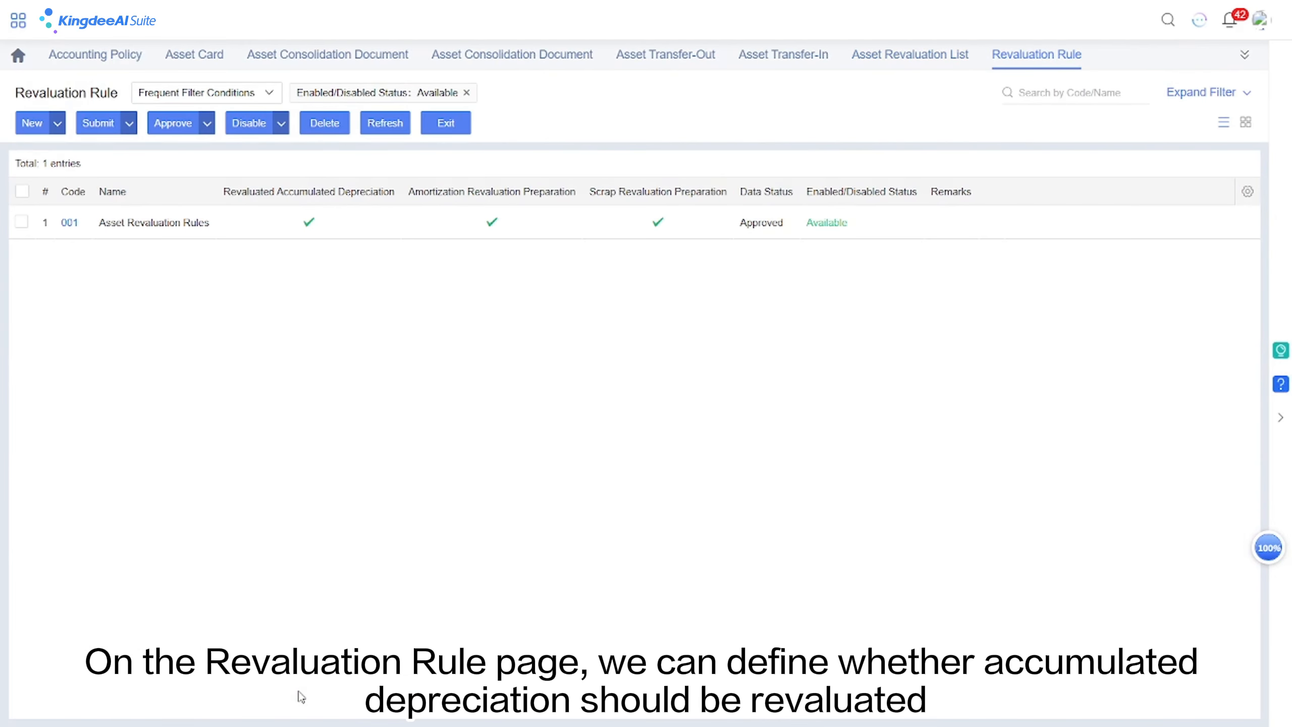
pyautogui.click(73, 227)
pyautogui.click(73, 227)
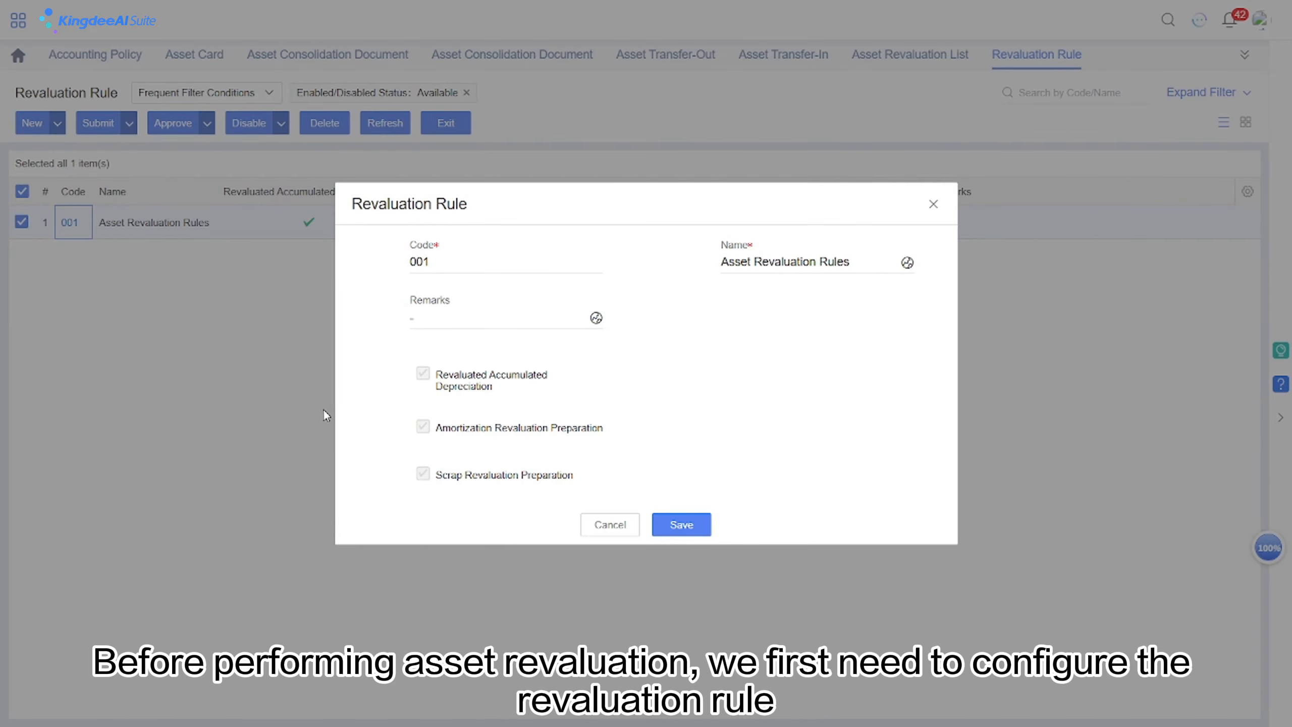
pyautogui.click(605, 531)
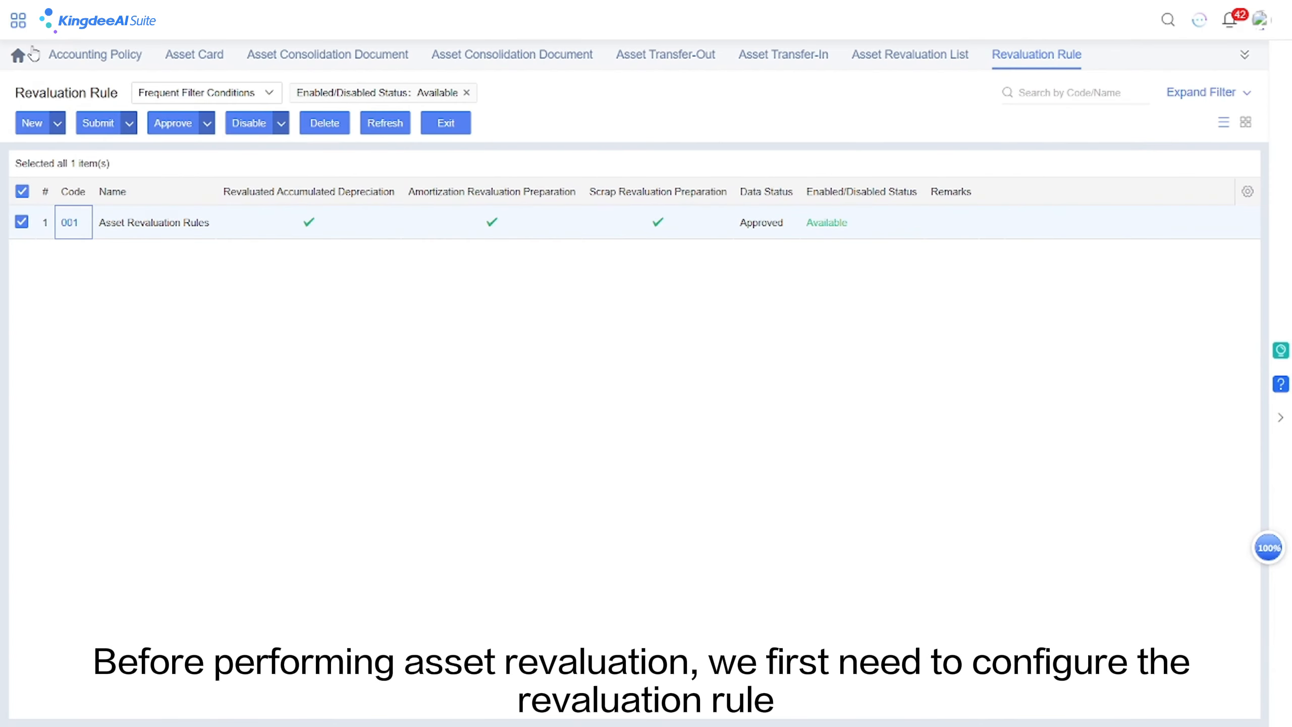
# Open Chinese Standards Accounting Policy (001) from the Accounting Policy list under General Ledger
pyautogui.click(18, 22)
pyautogui.click(57, 196)
pyautogui.scroll(-10, 458, 438)
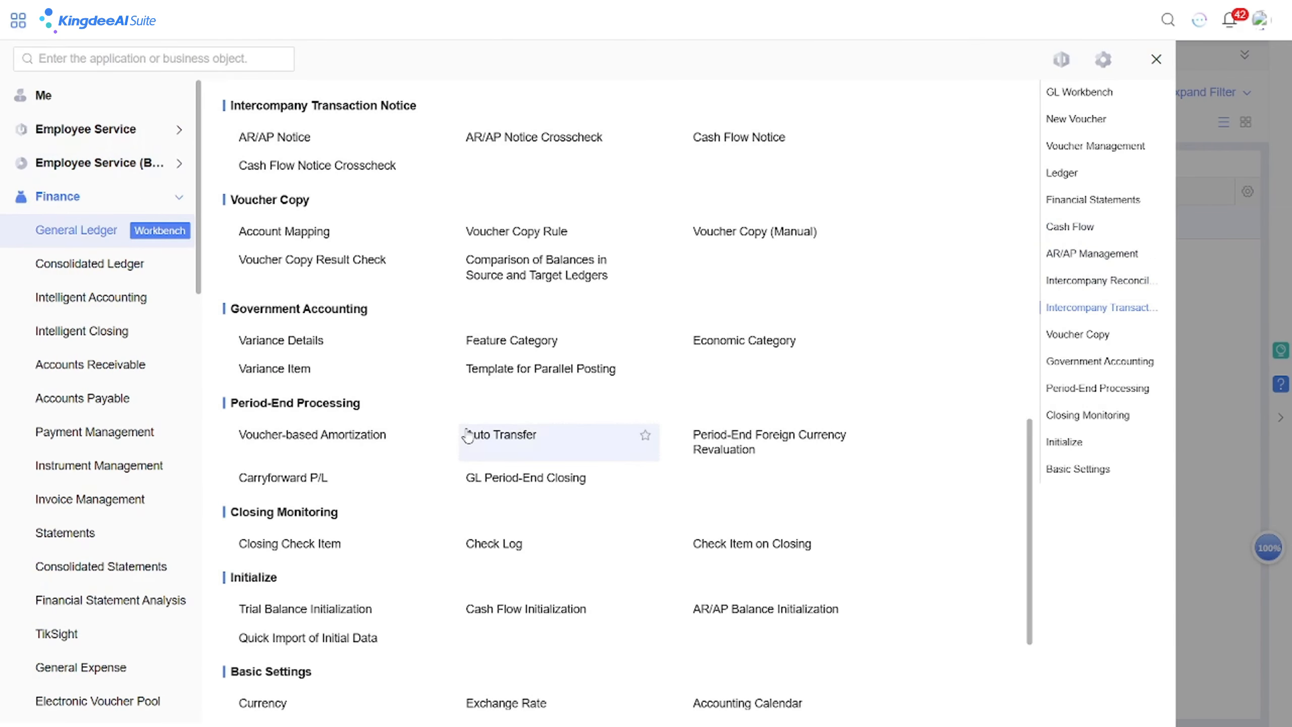
pyautogui.click(309, 564)
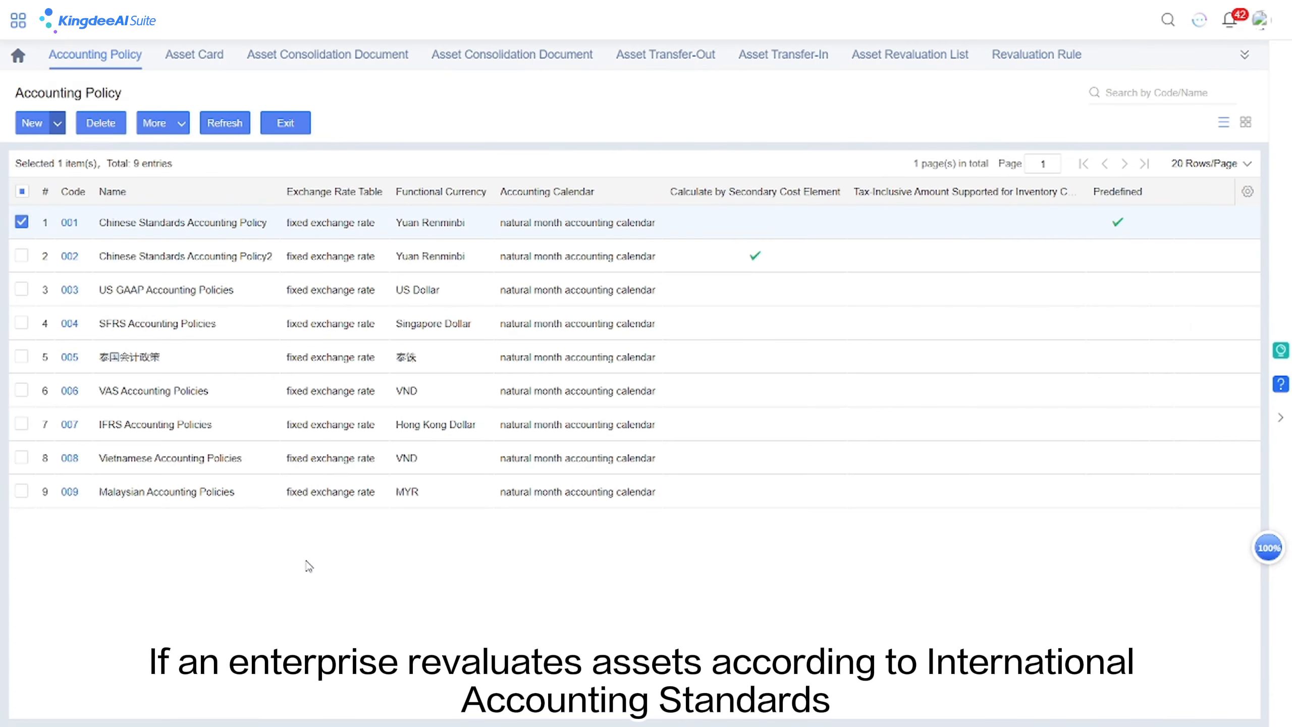
pyautogui.click(65, 232)
pyautogui.scroll(-5, 289, 339)
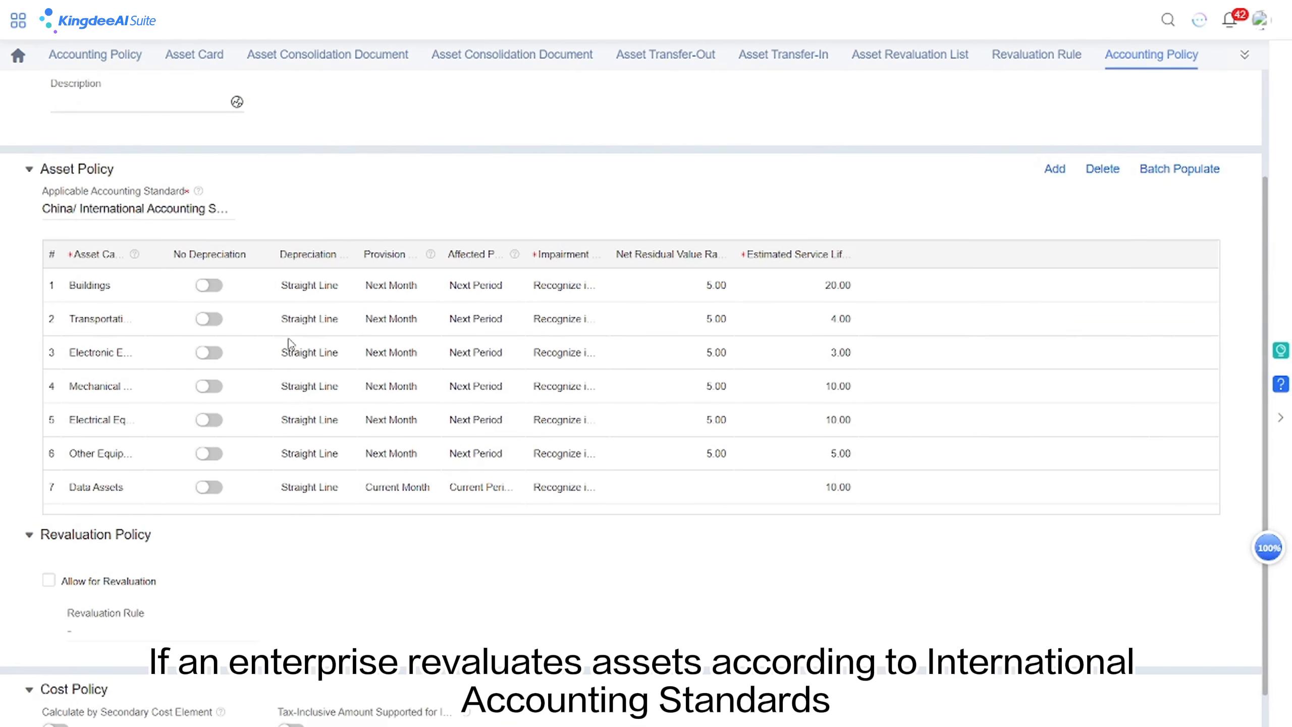
# Enable Allow for Revaluation with the Asset Revaluation Rules in the policy's Revaluation Policy section, and save the policy
pyautogui.click(49, 543)
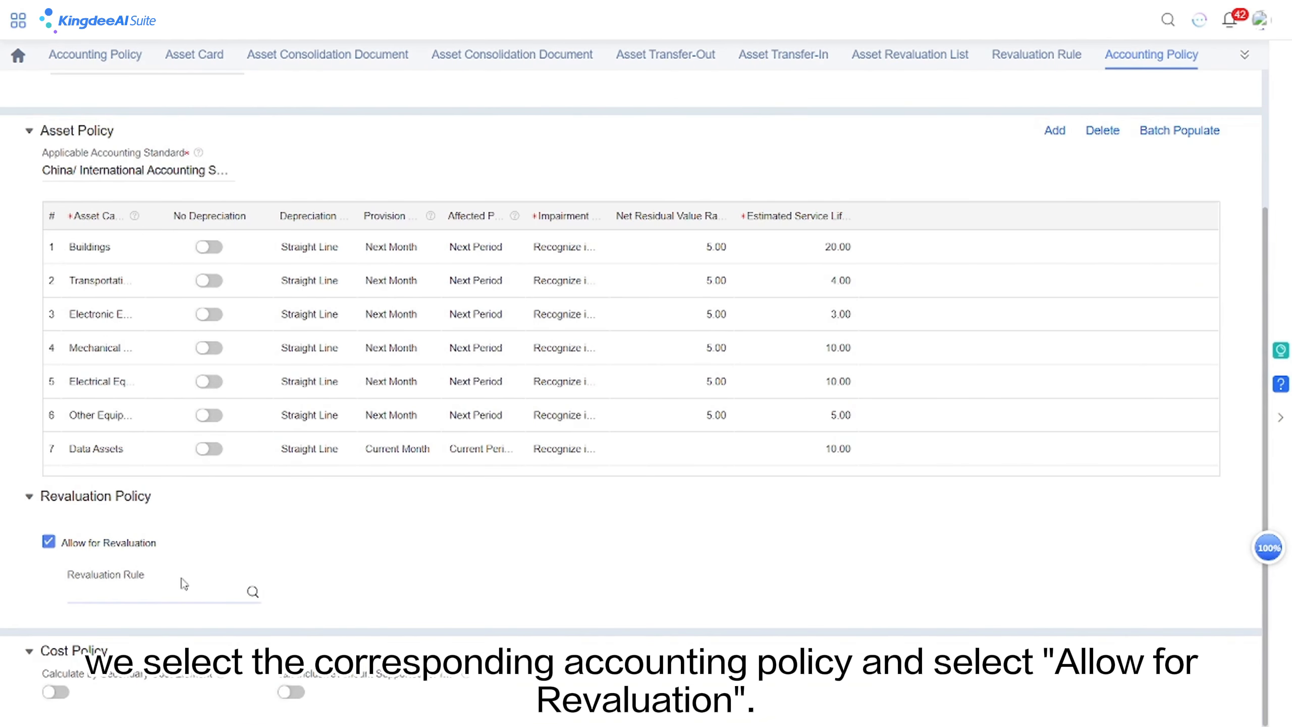
pyautogui.click(252, 591)
pyautogui.click(414, 233)
pyautogui.doubleClick(414, 233)
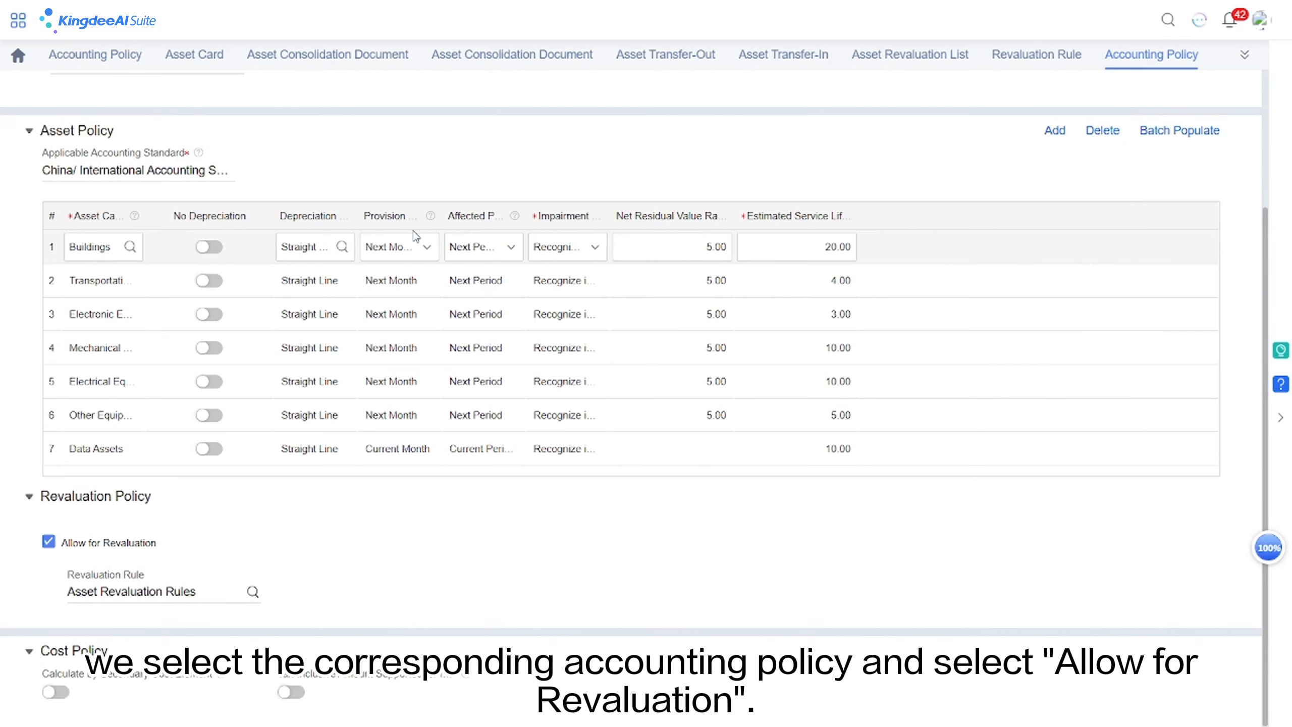
pyautogui.scroll(3, 395, 284)
pyautogui.click(101, 94)
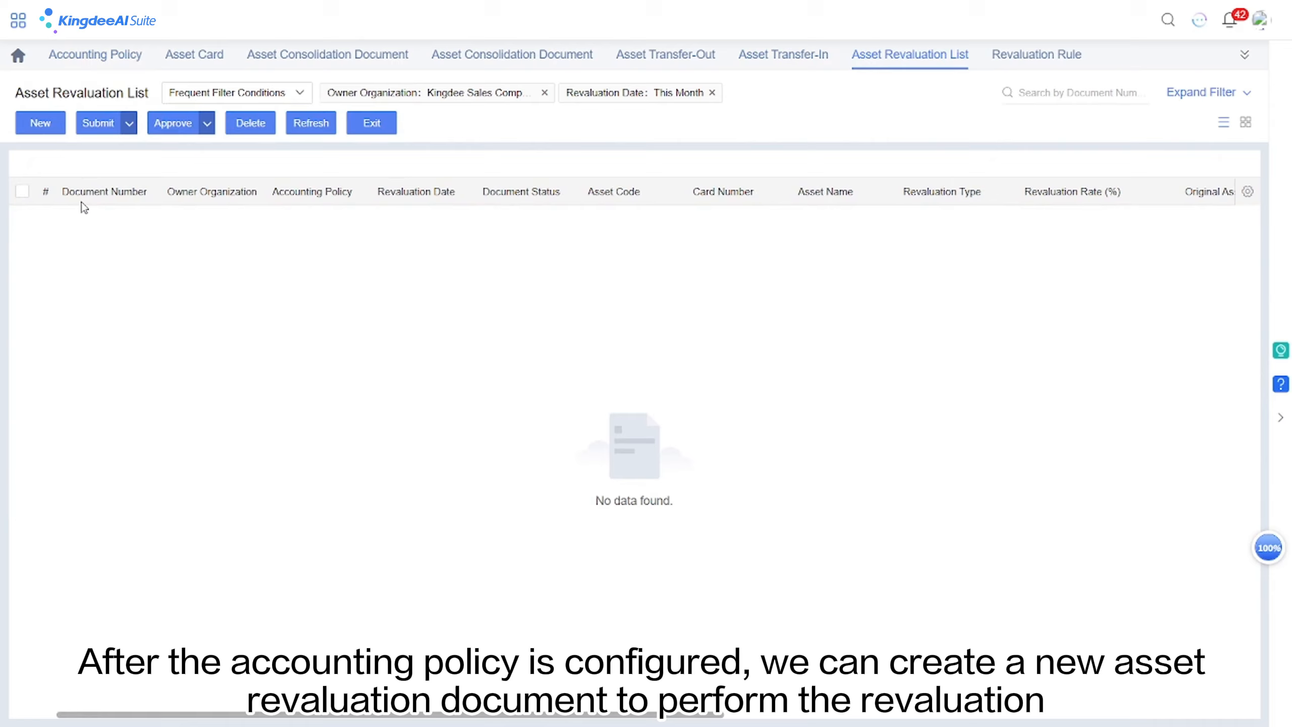
# Create a new Asset Revaluation document and set its Accounting Policy to Chinese Standards Accounting Policy
pyautogui.click(41, 124)
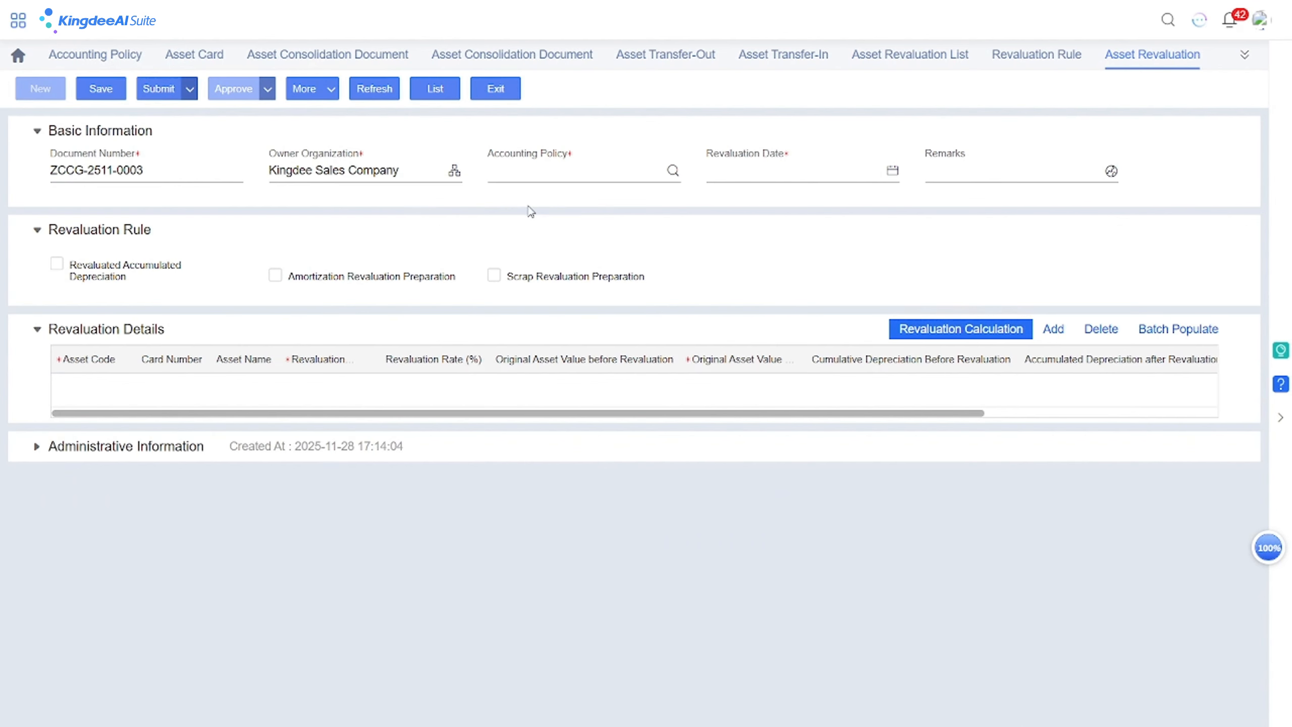
pyautogui.click(672, 171)
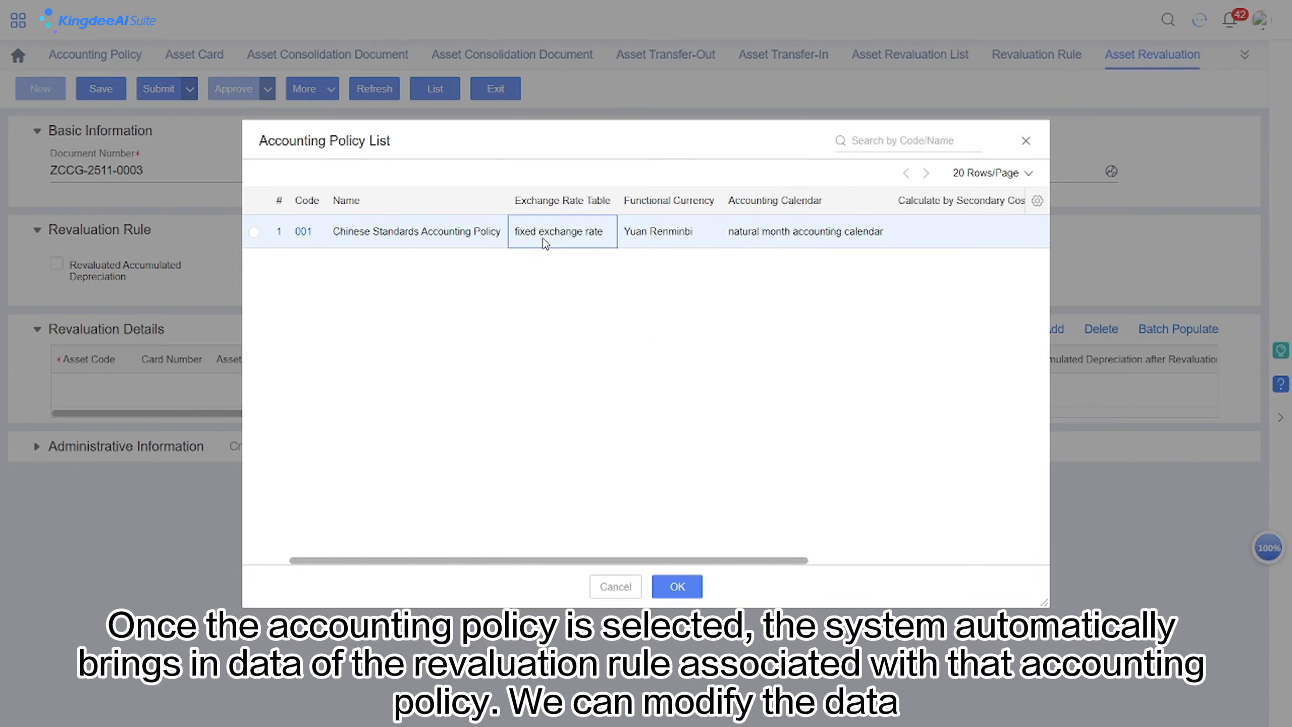
pyautogui.doubleClick(545, 243)
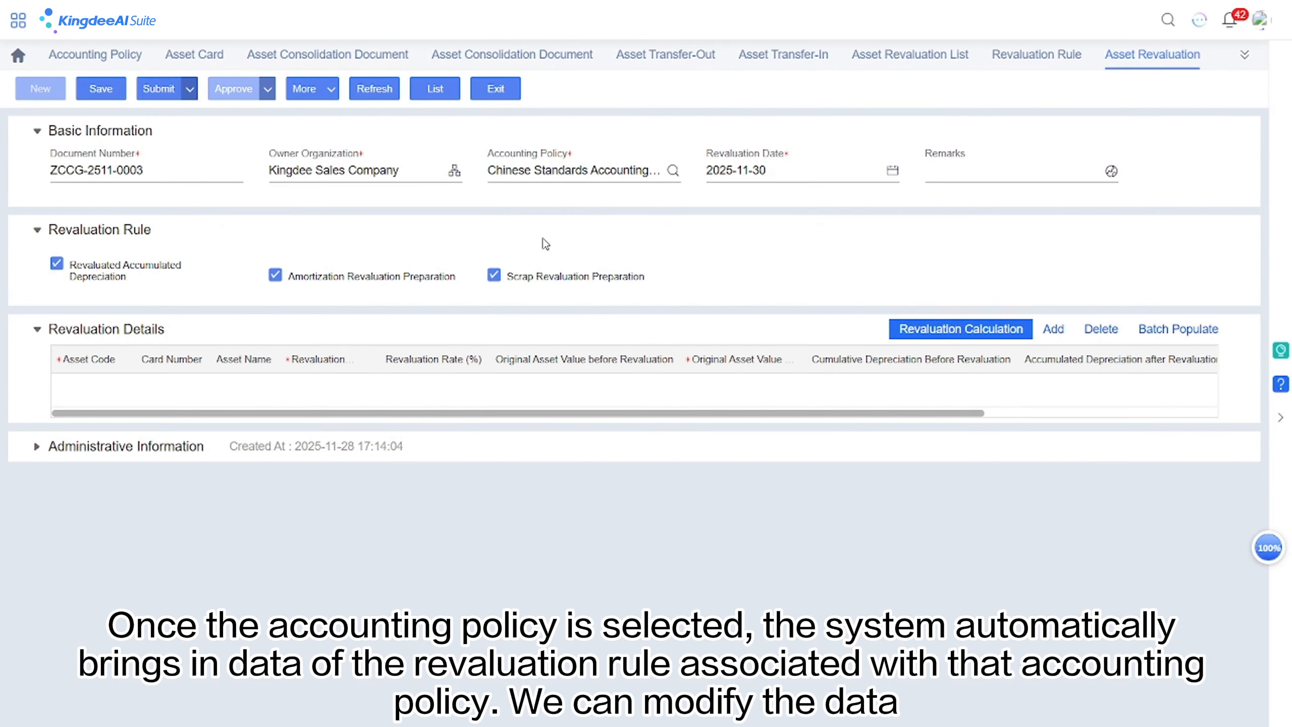
# Add the Computer asset card to the Revaluation Details and set its revaluation rate to 10%
pyautogui.click(122, 391)
pyautogui.click(120, 390)
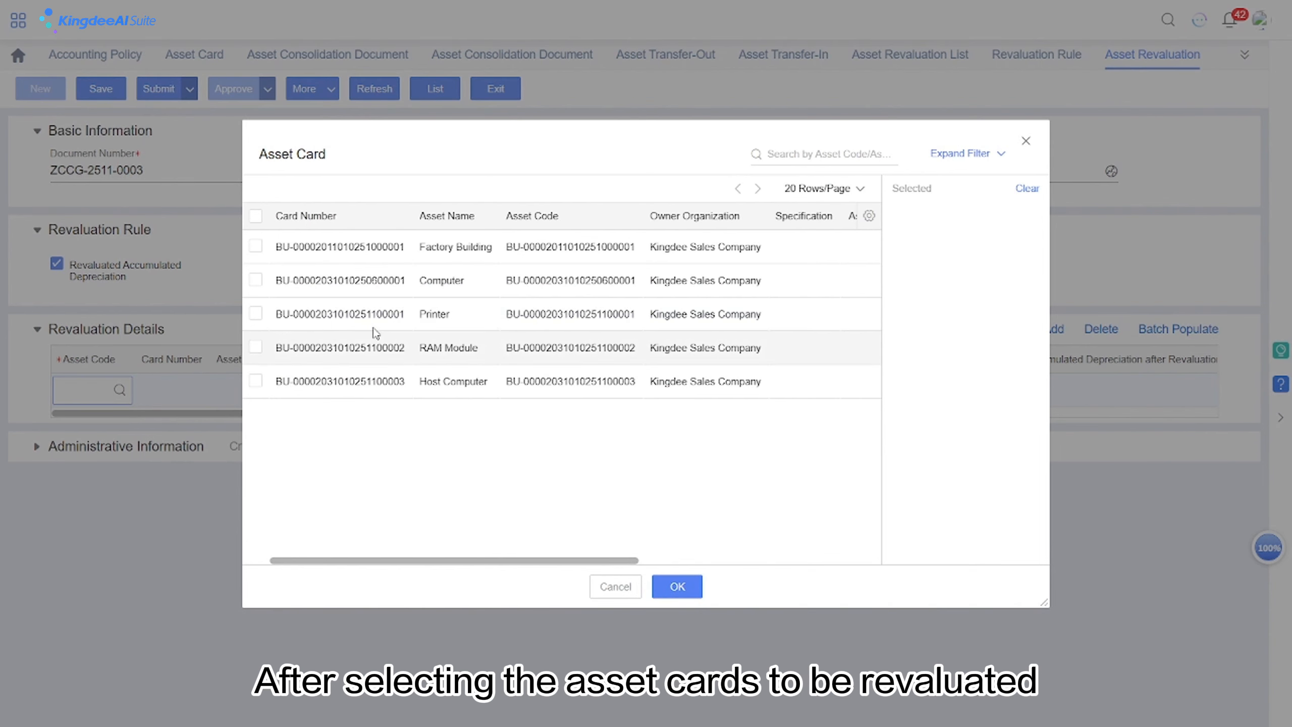
pyautogui.doubleClick(448, 280)
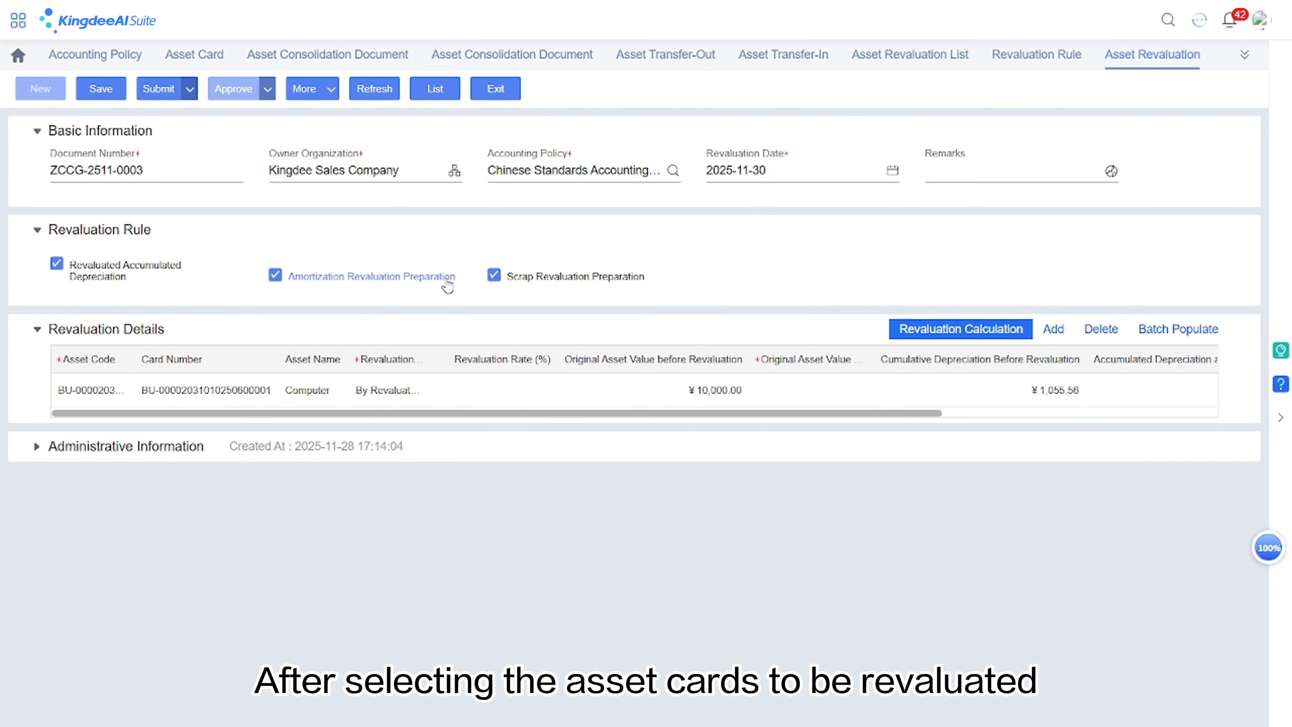
pyautogui.click(463, 388)
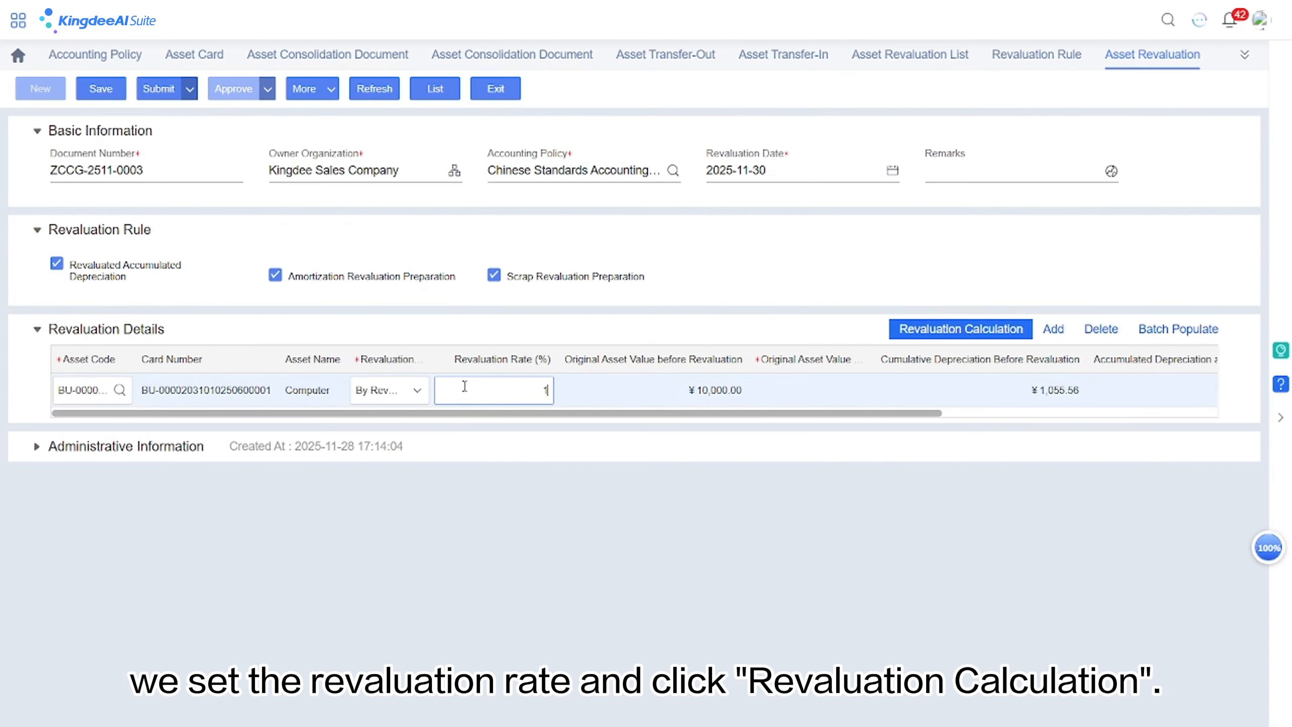
# Calculate the Computer's revaluation amounts, and submit and approve the Asset Revaluation document
pyautogui.click(920, 331)
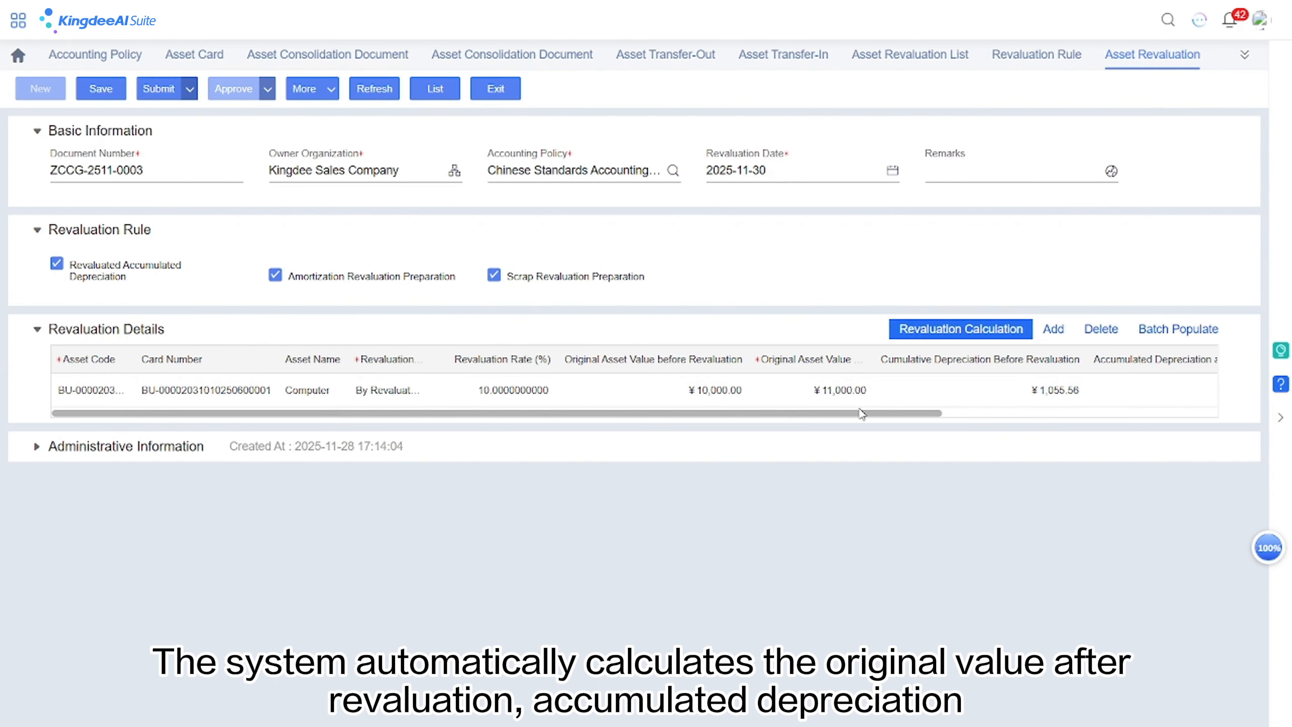
pyautogui.moveTo(865, 422); pyautogui.dragTo(1140, 426)
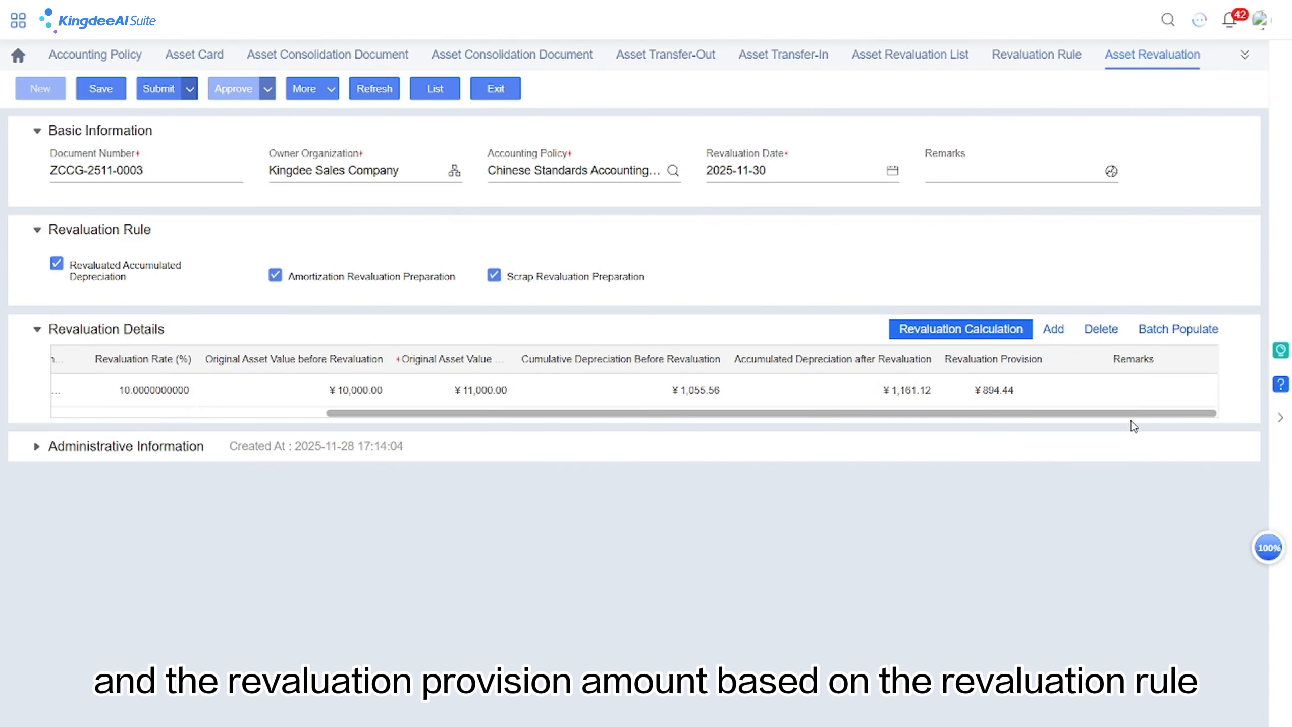
pyautogui.click(159, 89)
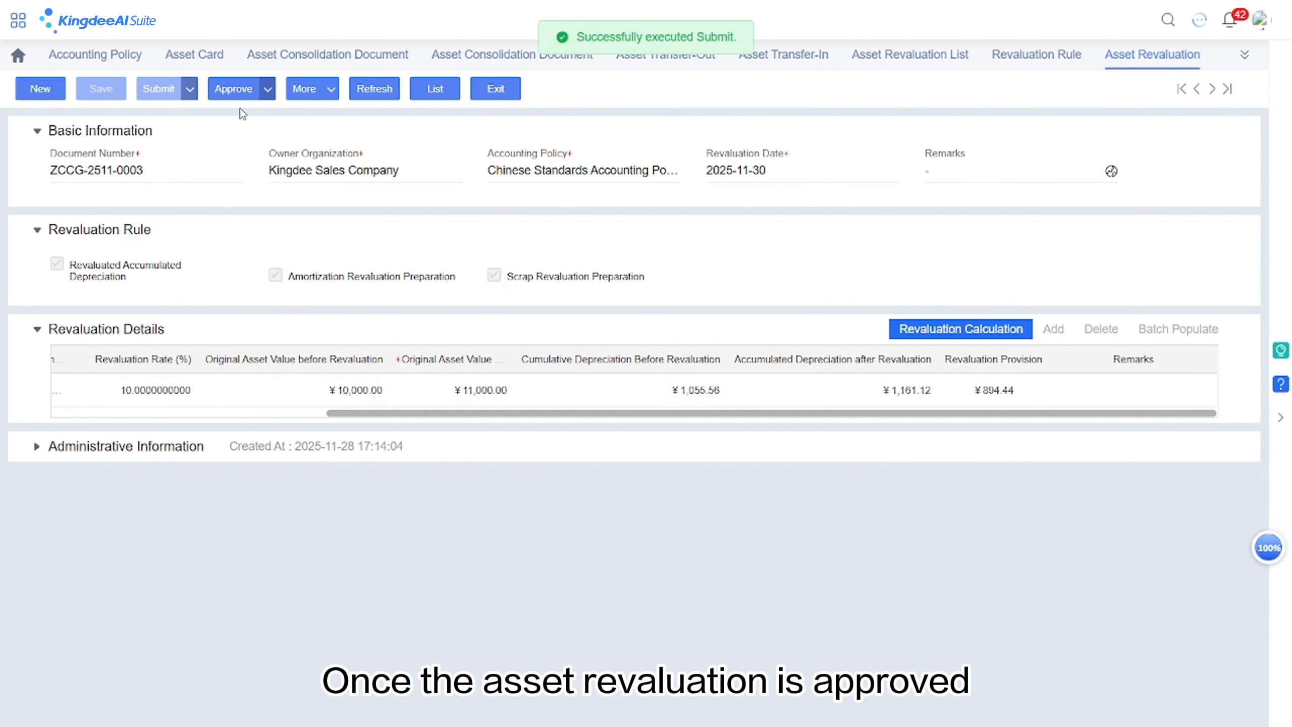
pyautogui.click(237, 90)
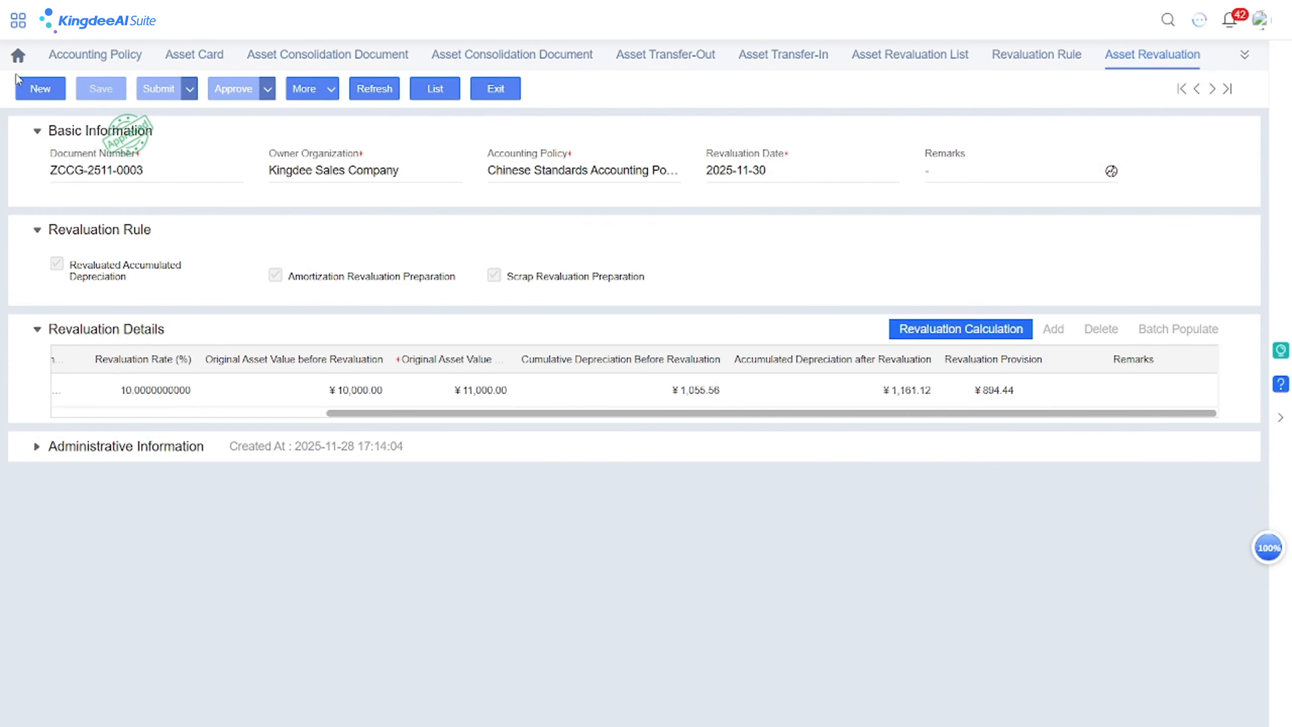
# Open Revaluation Amortization under Fixed Assets and run the amortization for Kingdee Sales Company's Chinese Standards Accounting Policy
pyautogui.click(19, 20)
pyautogui.click(58, 197)
pyautogui.click(68, 298)
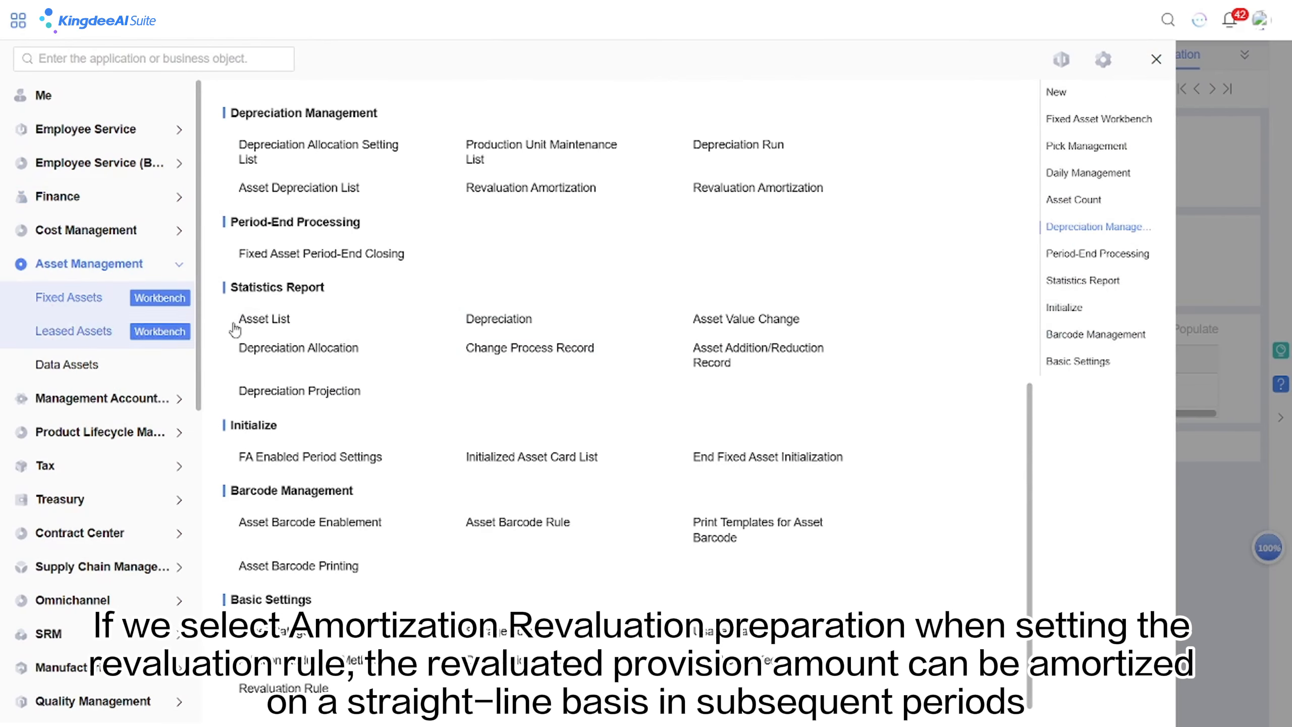
pyautogui.click(532, 190)
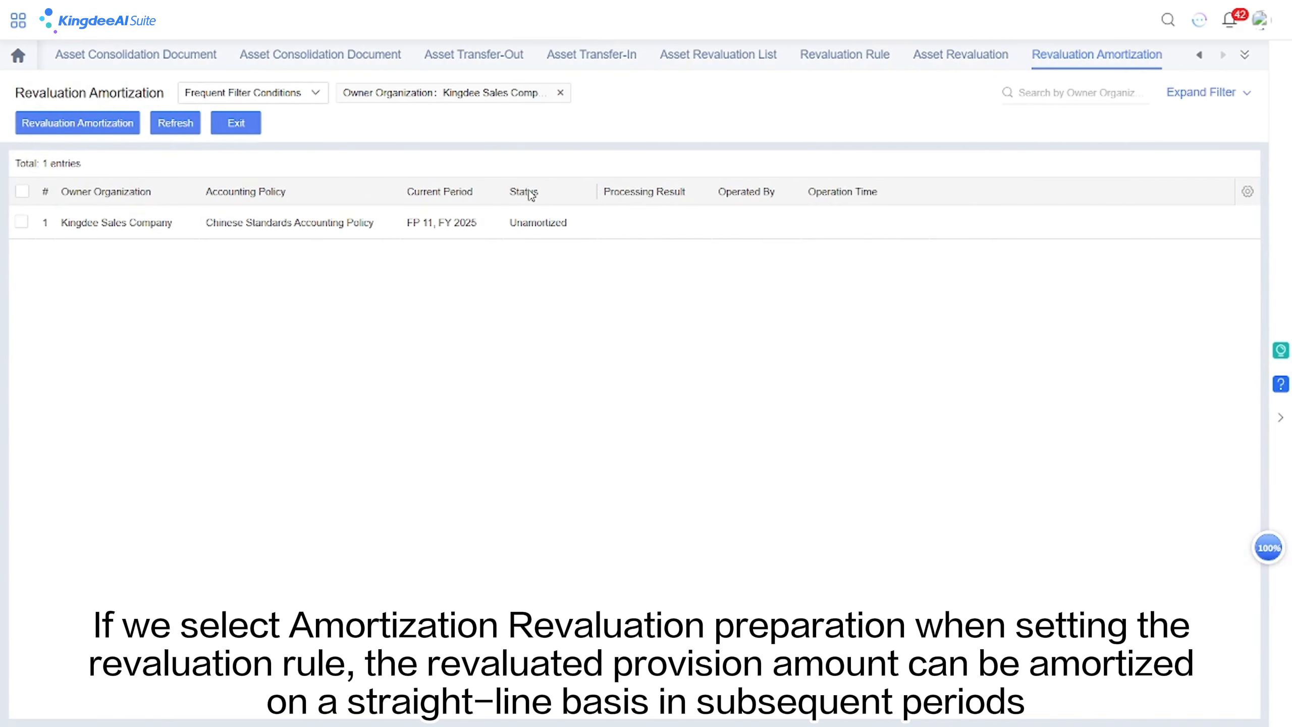
pyautogui.click(155, 228)
pyautogui.click(102, 126)
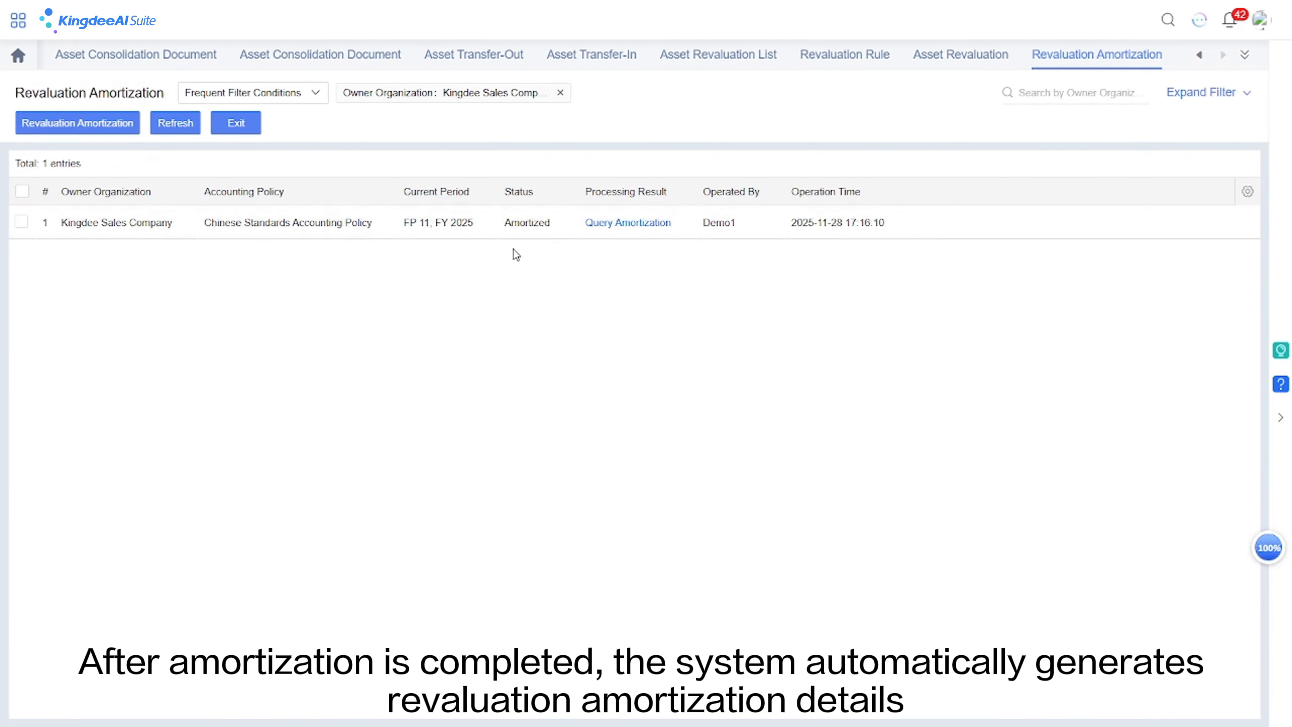
# Open the amortization document from the processing result, check the current period's amortization amount, and submit and approve the document
pyautogui.click(627, 224)
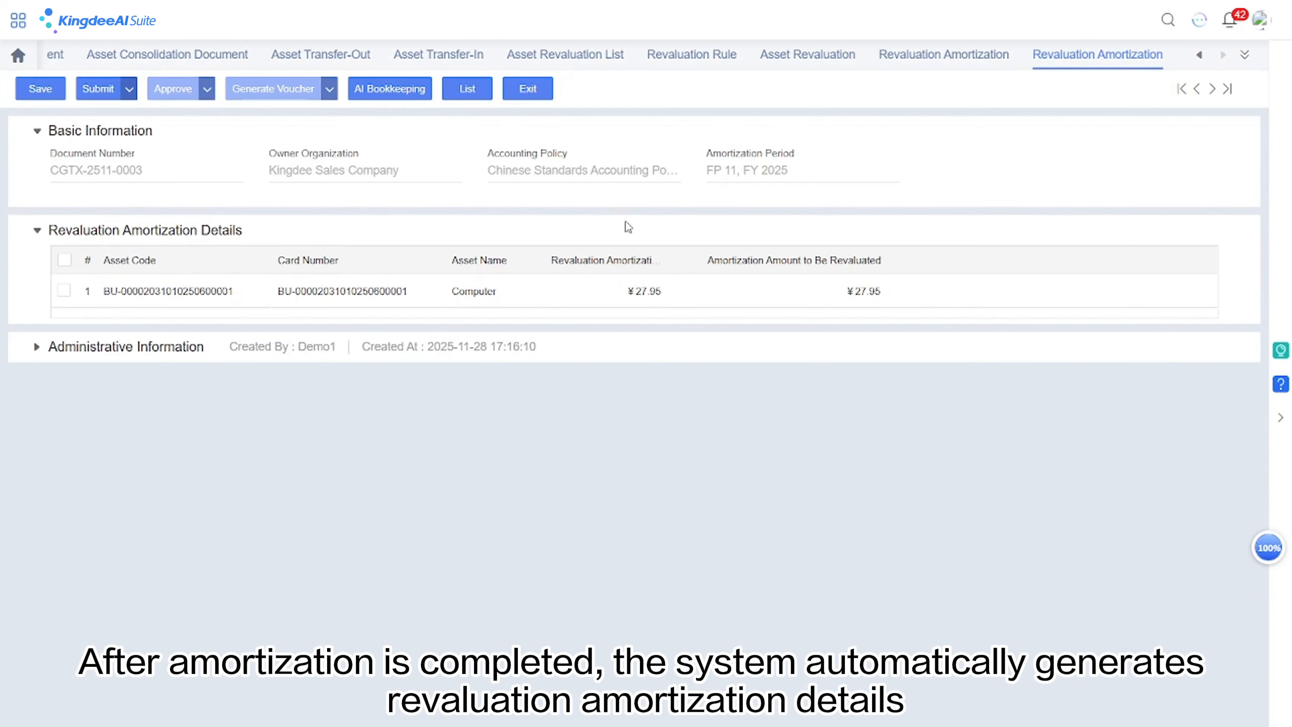
pyautogui.click(618, 286)
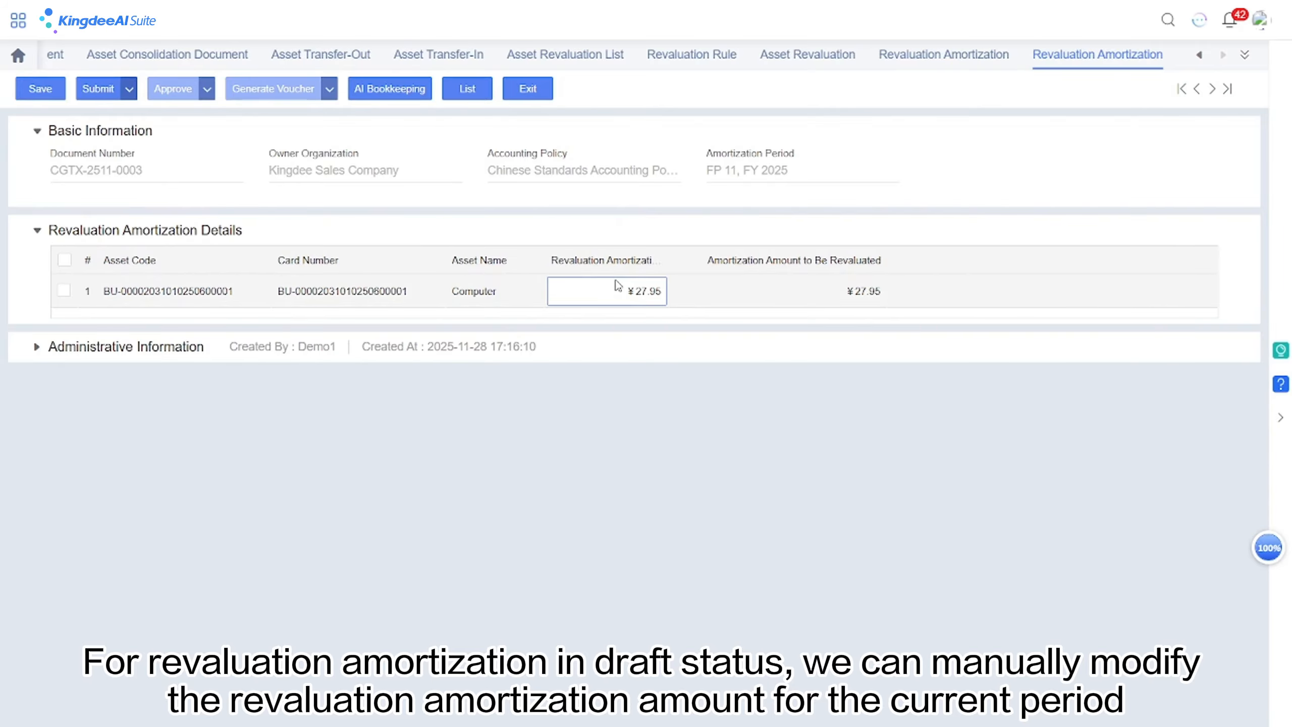
pyautogui.click(98, 91)
pyautogui.click(173, 90)
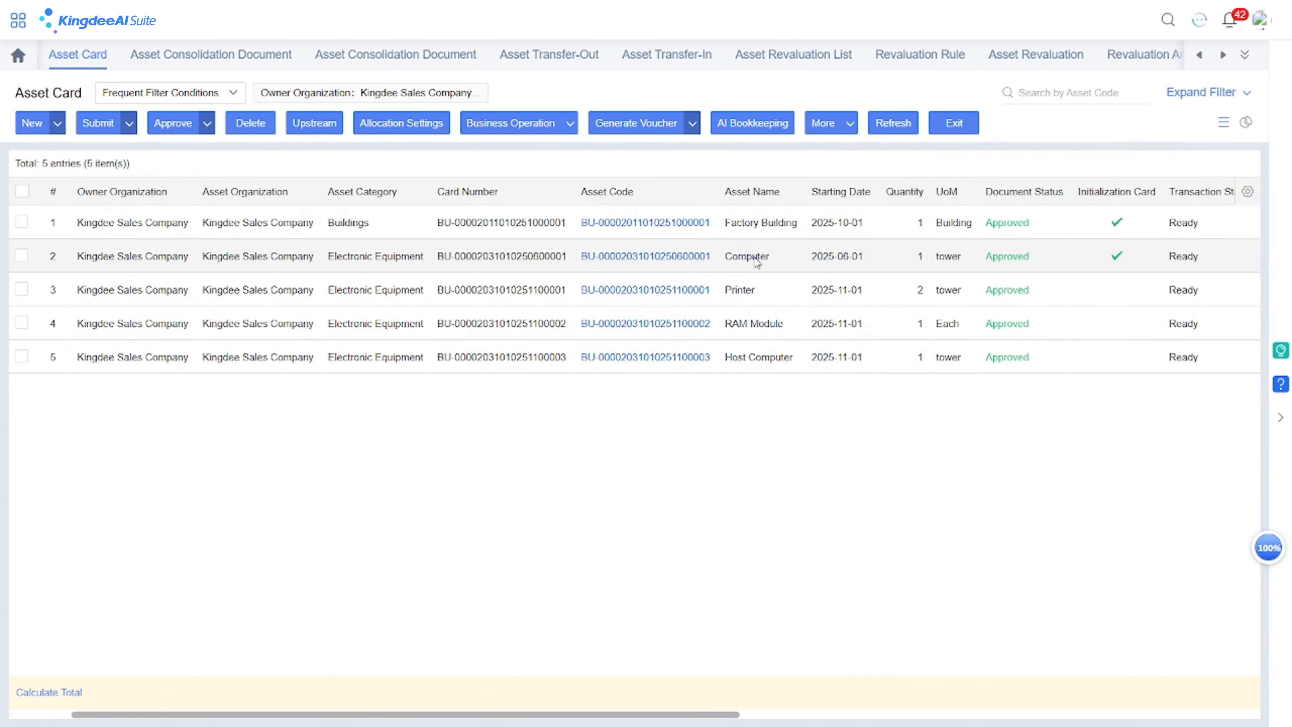
# Open the Computer's asset card from the Asset Card list and examine the revaluation provision fields in its Financial Information
pyautogui.click(758, 256)
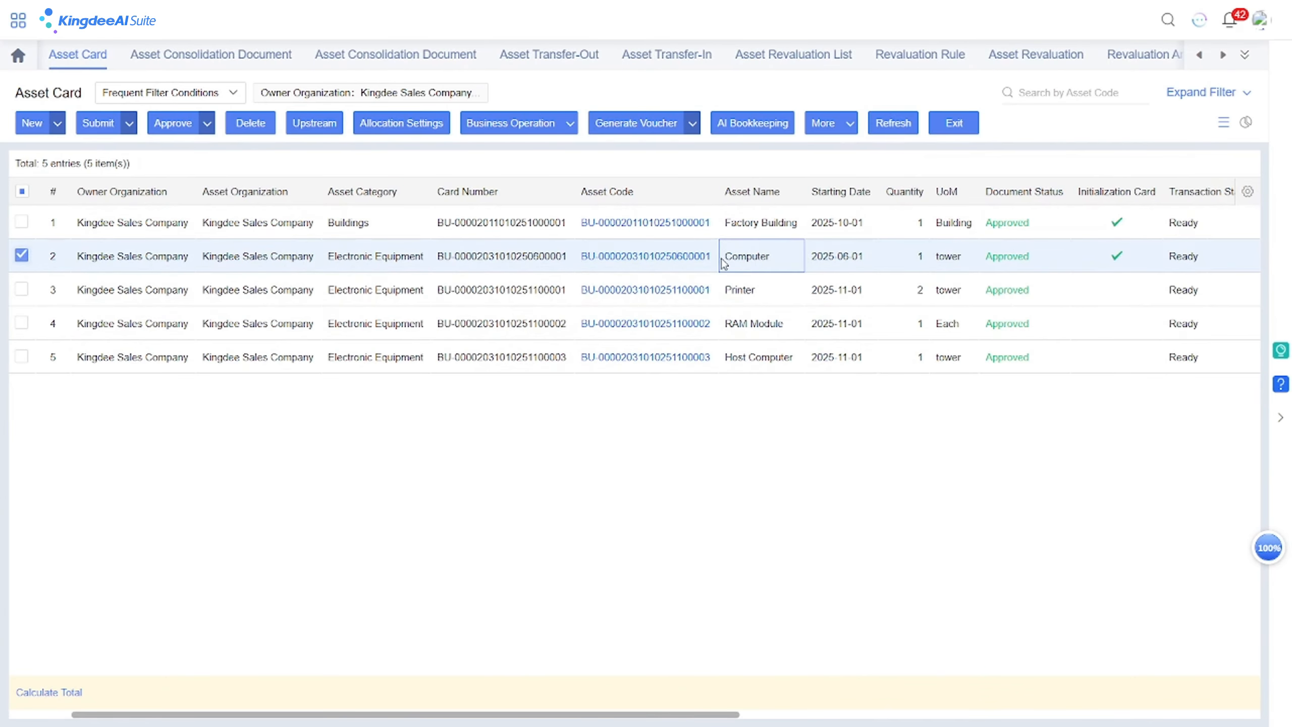
pyautogui.click(671, 258)
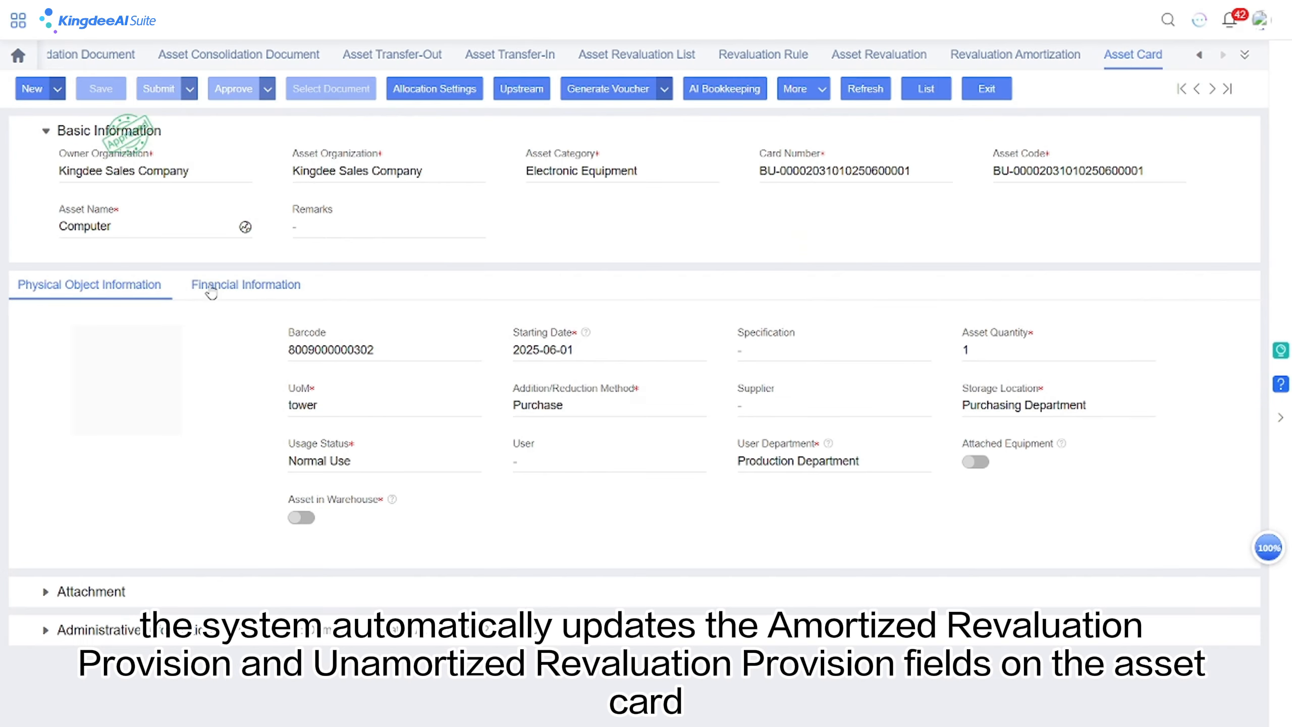
pyautogui.click(211, 286)
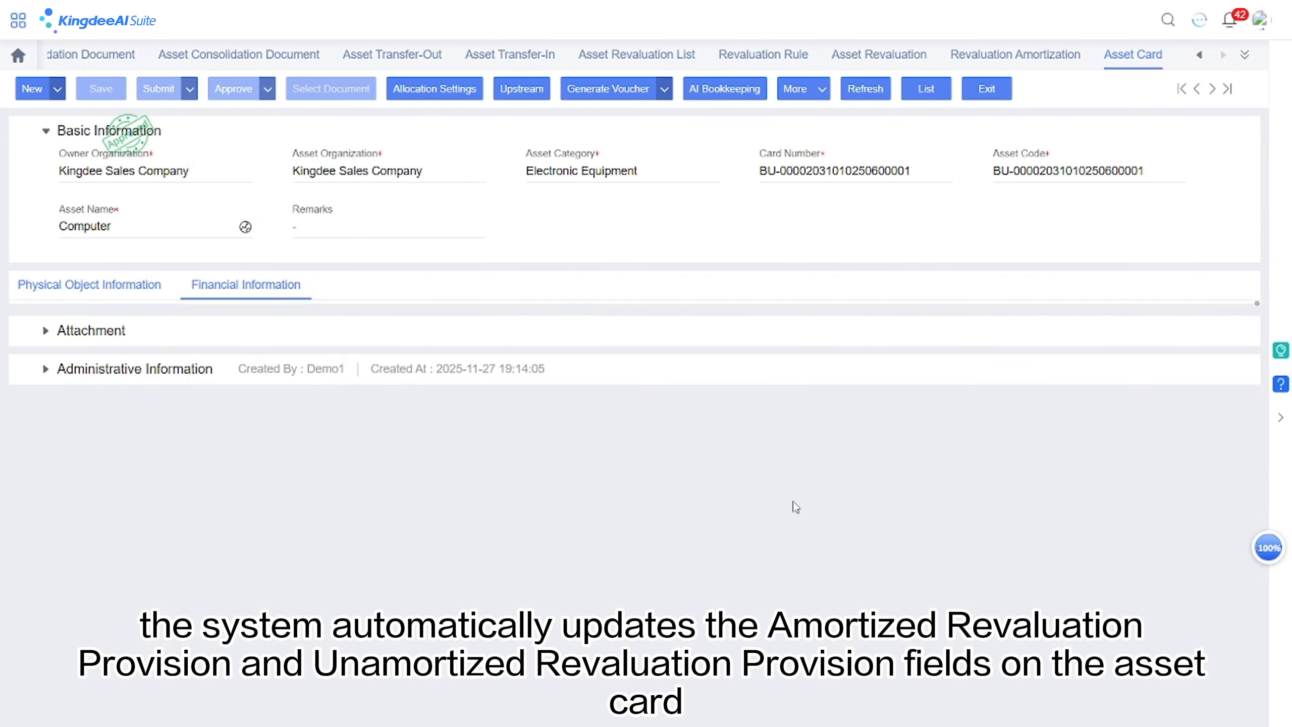
pyautogui.scroll(-5, 779, 509)
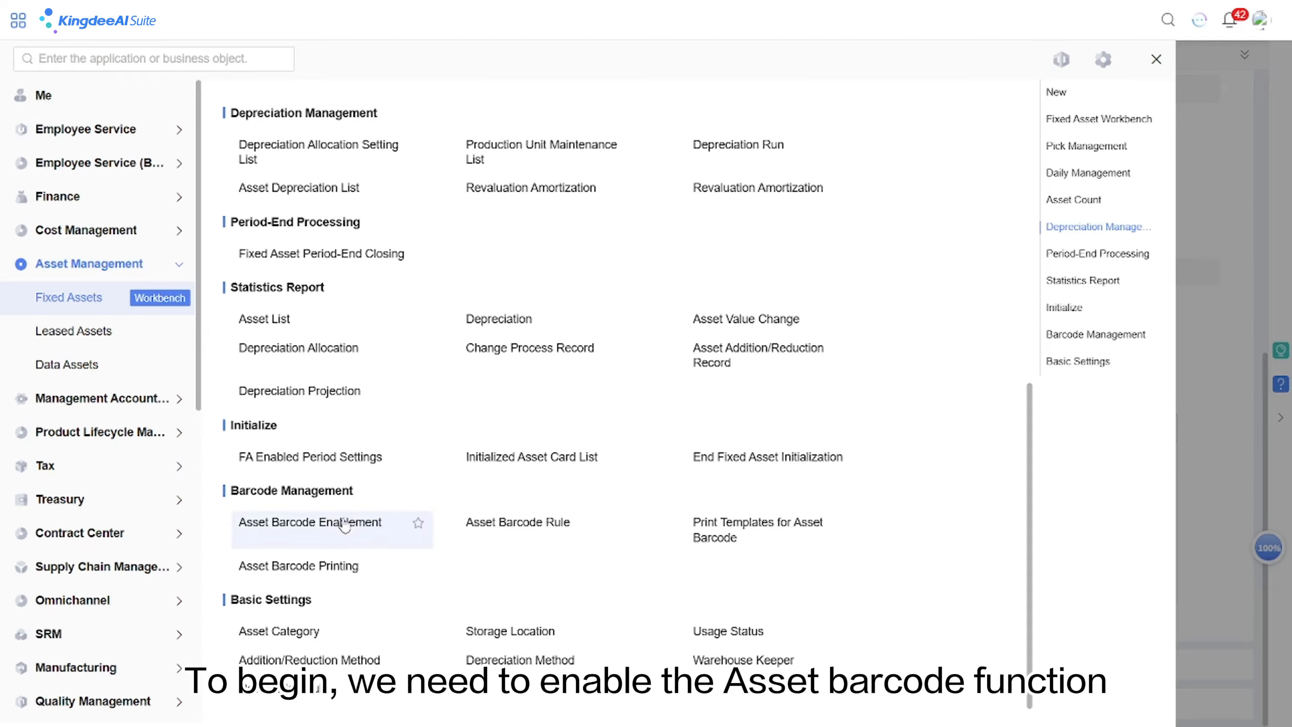
# Enable the asset barcode function for all asset cards on the Asset Barcode Enablement page
pyautogui.click(310, 522)
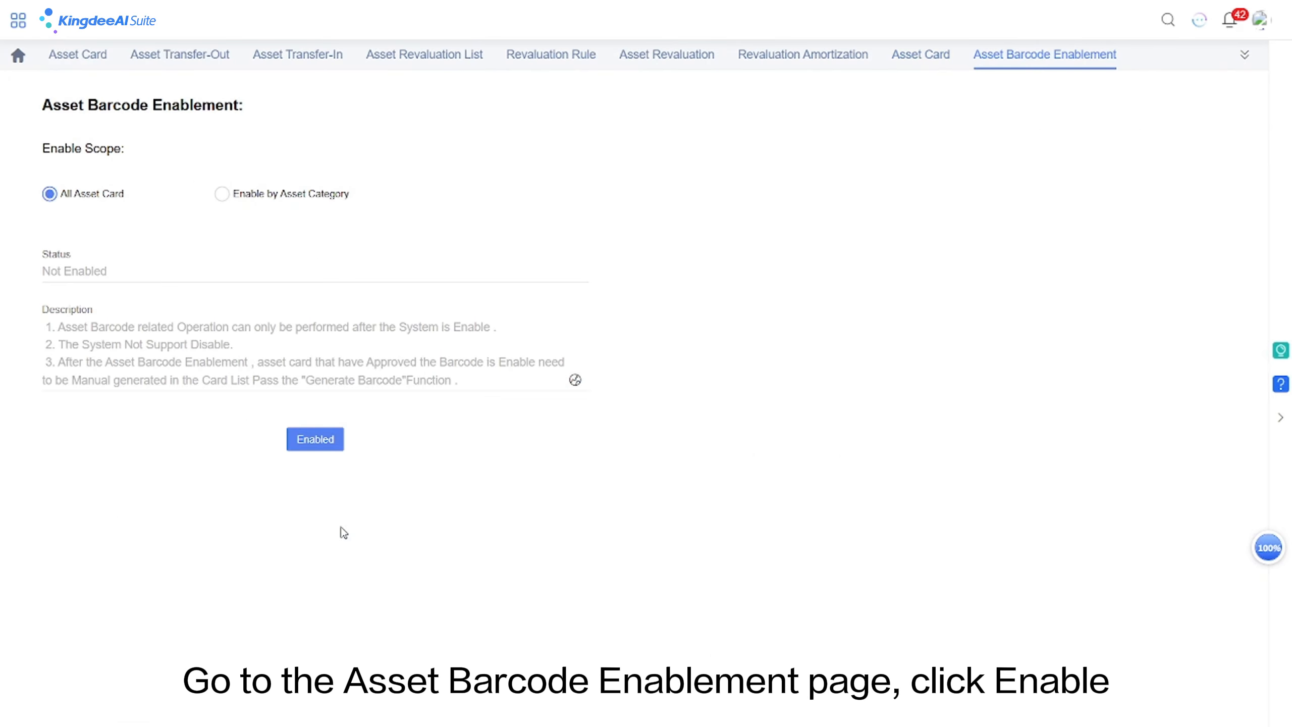
pyautogui.click(309, 440)
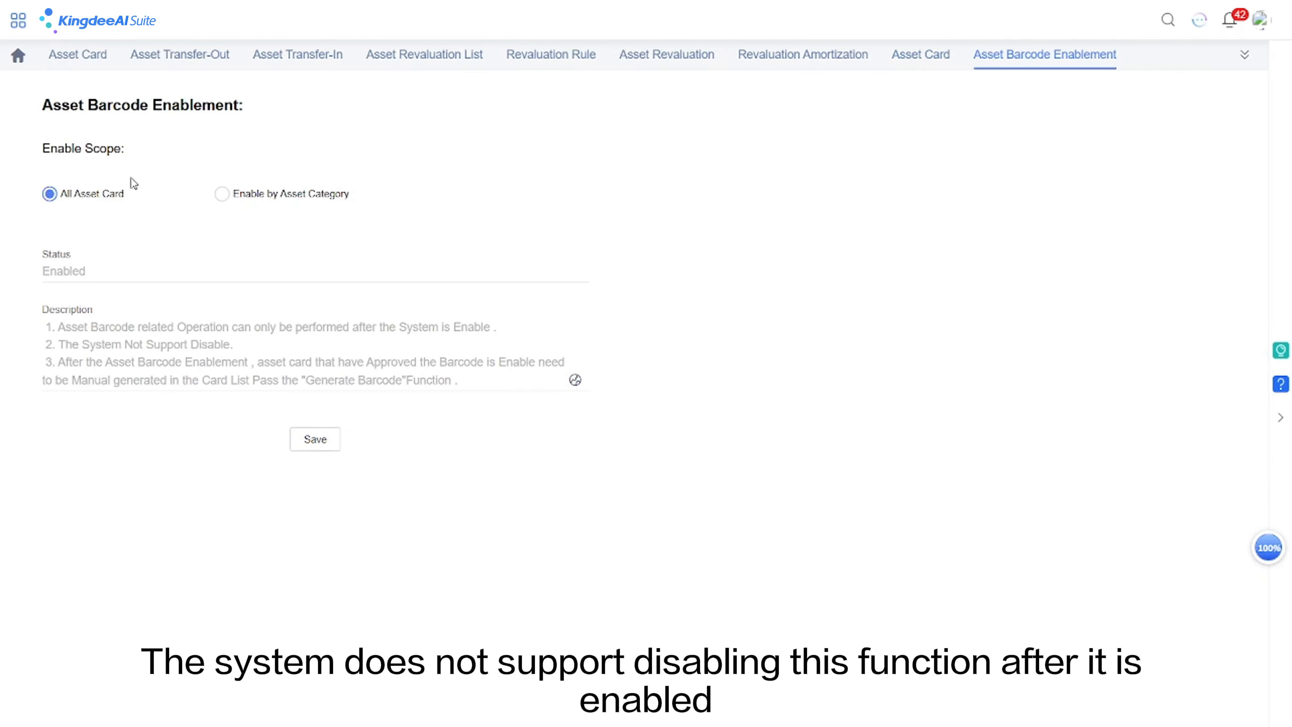
# Open the Asset Card Barcode rule from the Asset Barcode Rule list and examine its barcode composition and printing template
pyautogui.click(18, 20)
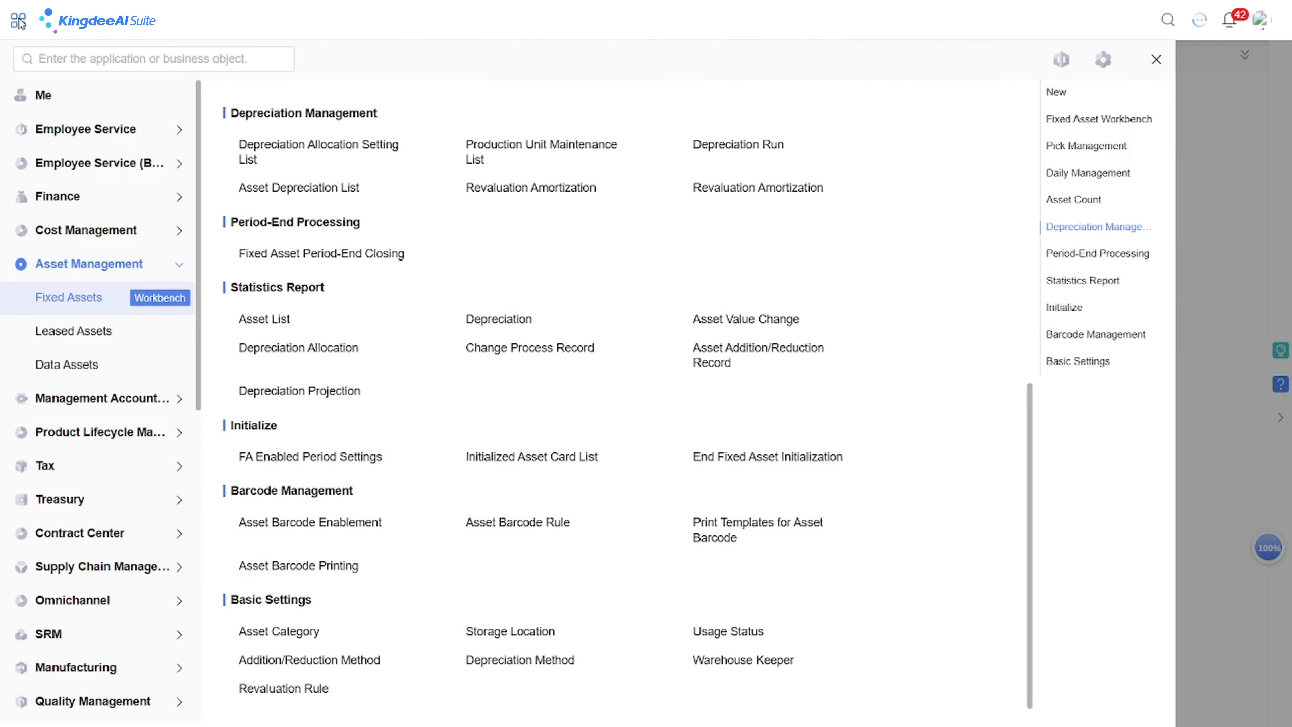
pyautogui.click(525, 529)
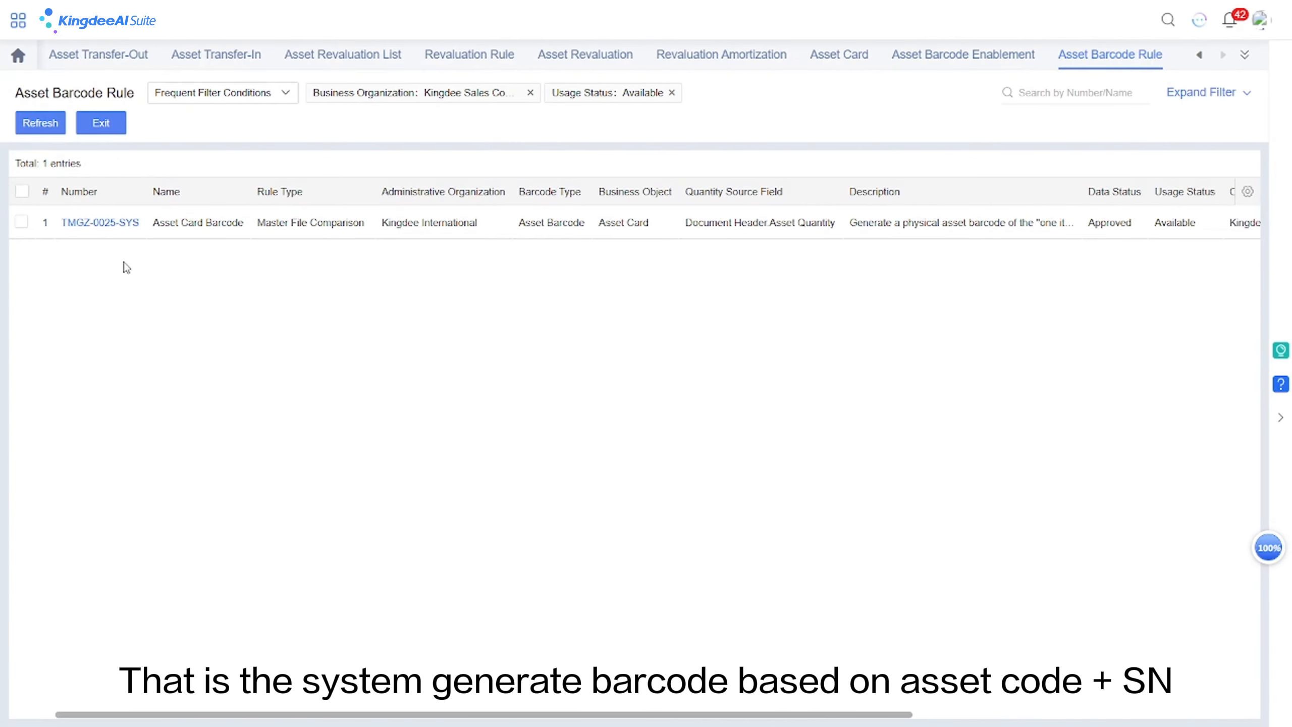
pyautogui.click(105, 225)
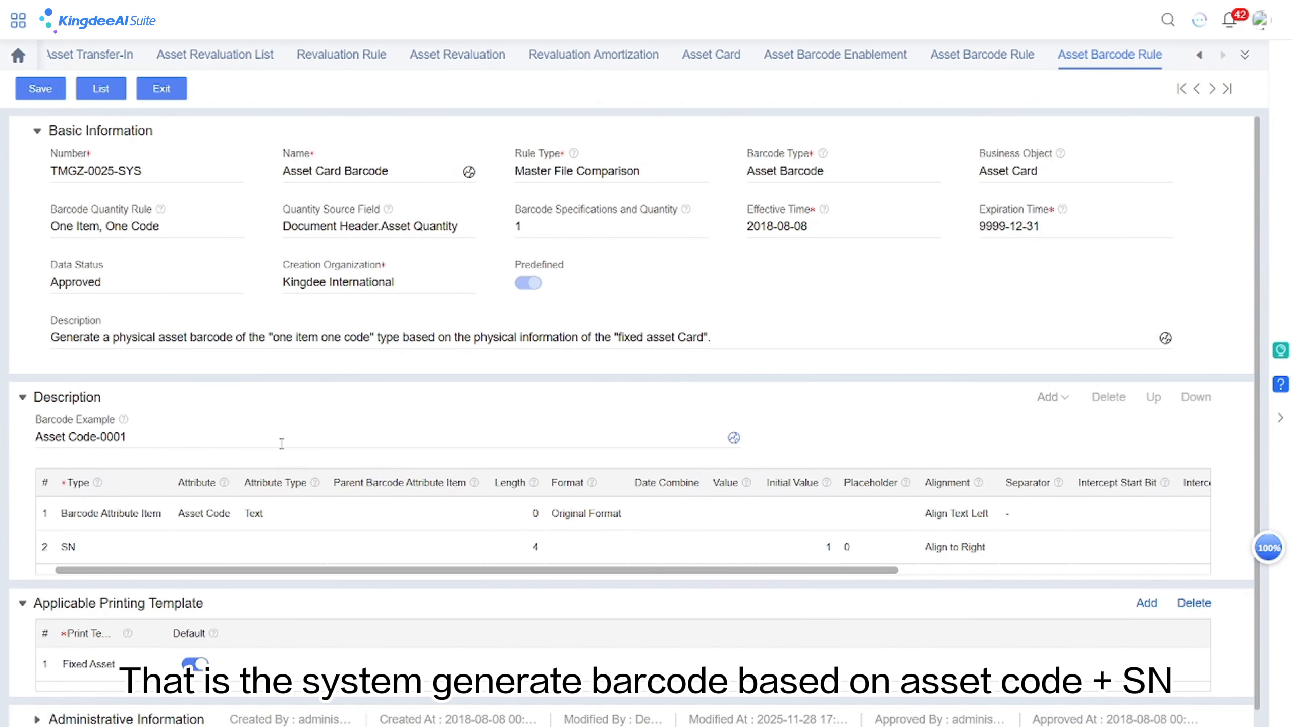
pyautogui.scroll(-1, 281, 444)
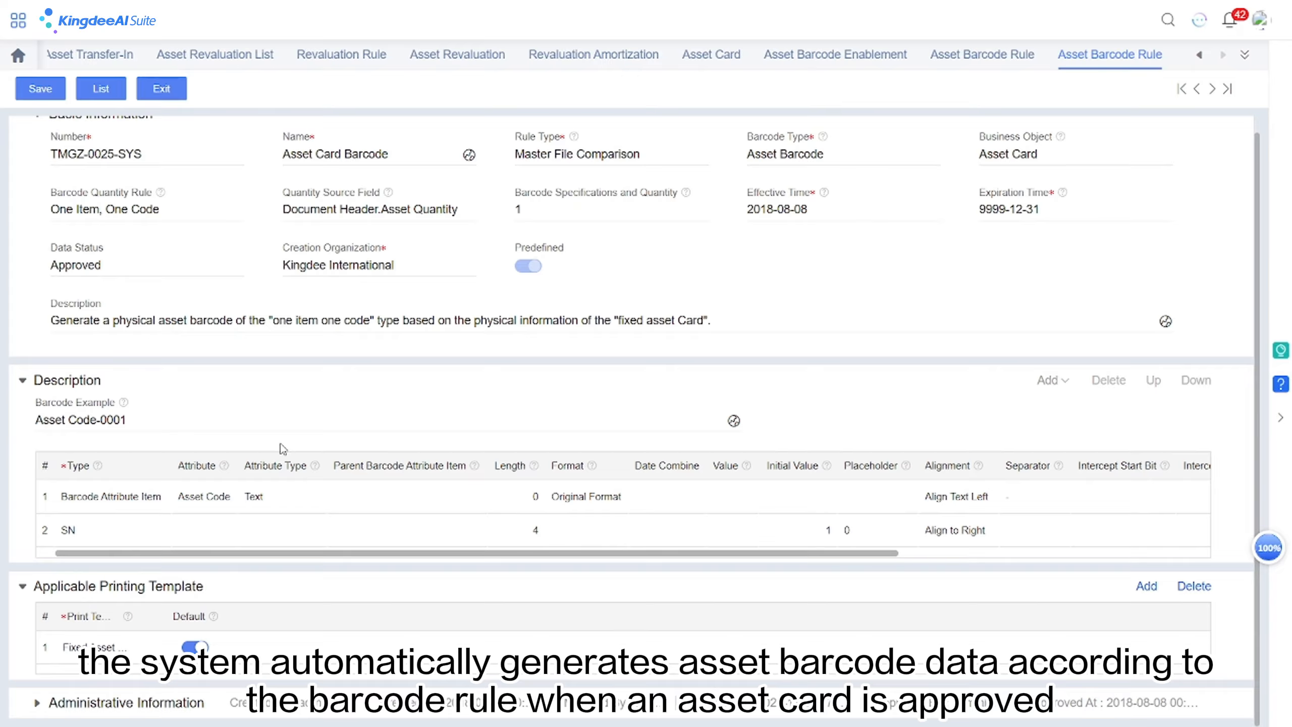
# Generate barcodes for all five approved asset cards in the Asset Card List
pyautogui.click(21, 26)
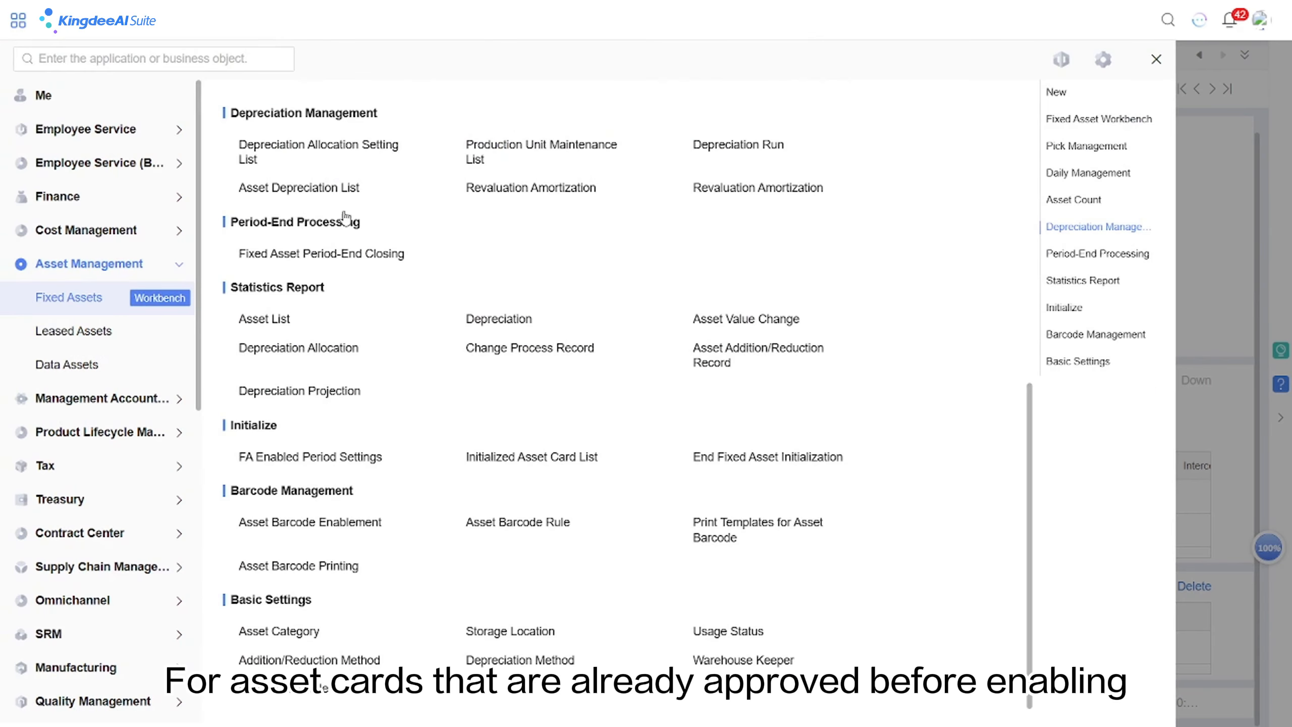
pyautogui.scroll(6, 531, 326)
pyautogui.click(701, 329)
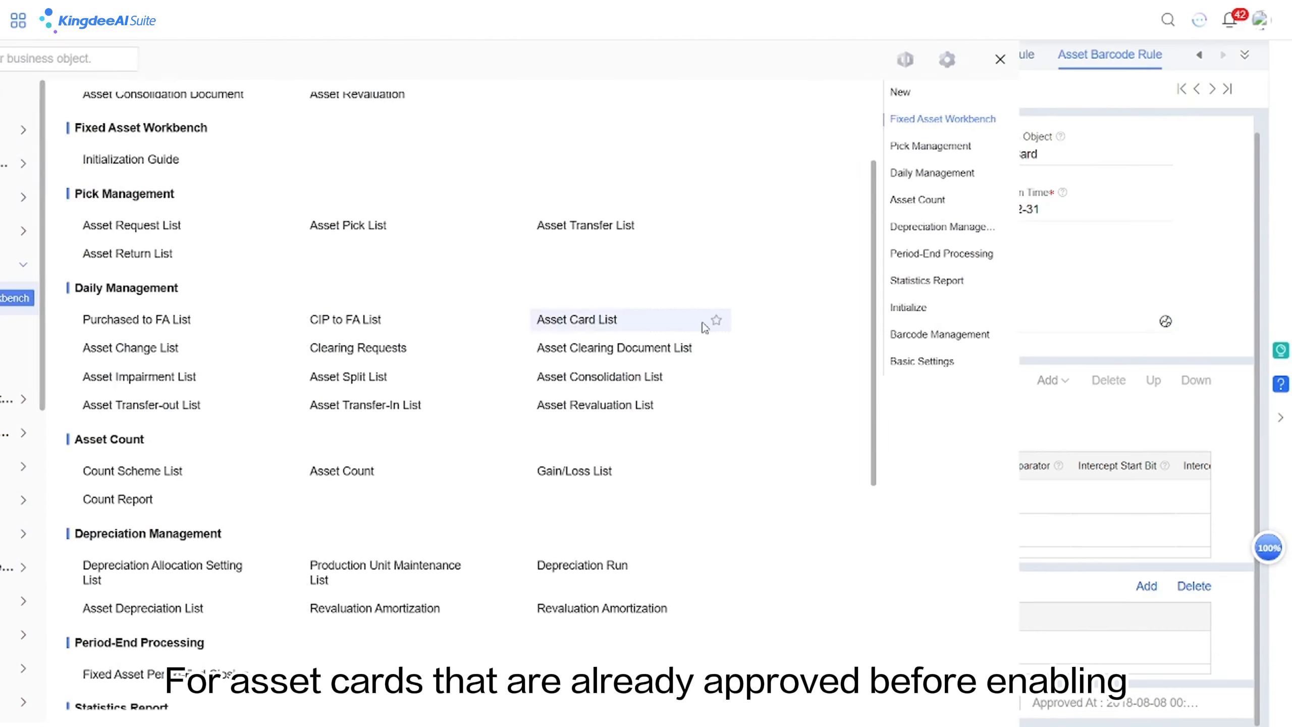
pyautogui.click(22, 192)
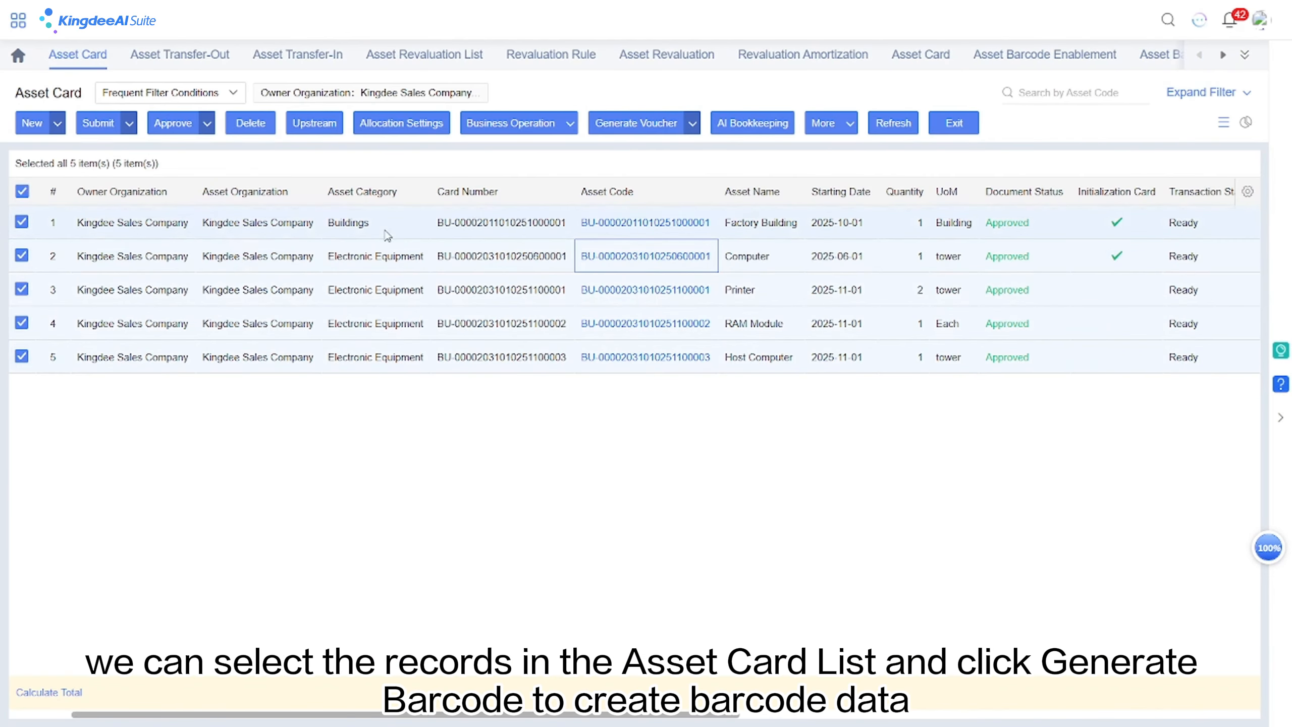
pyautogui.click(511, 123)
pyautogui.click(506, 280)
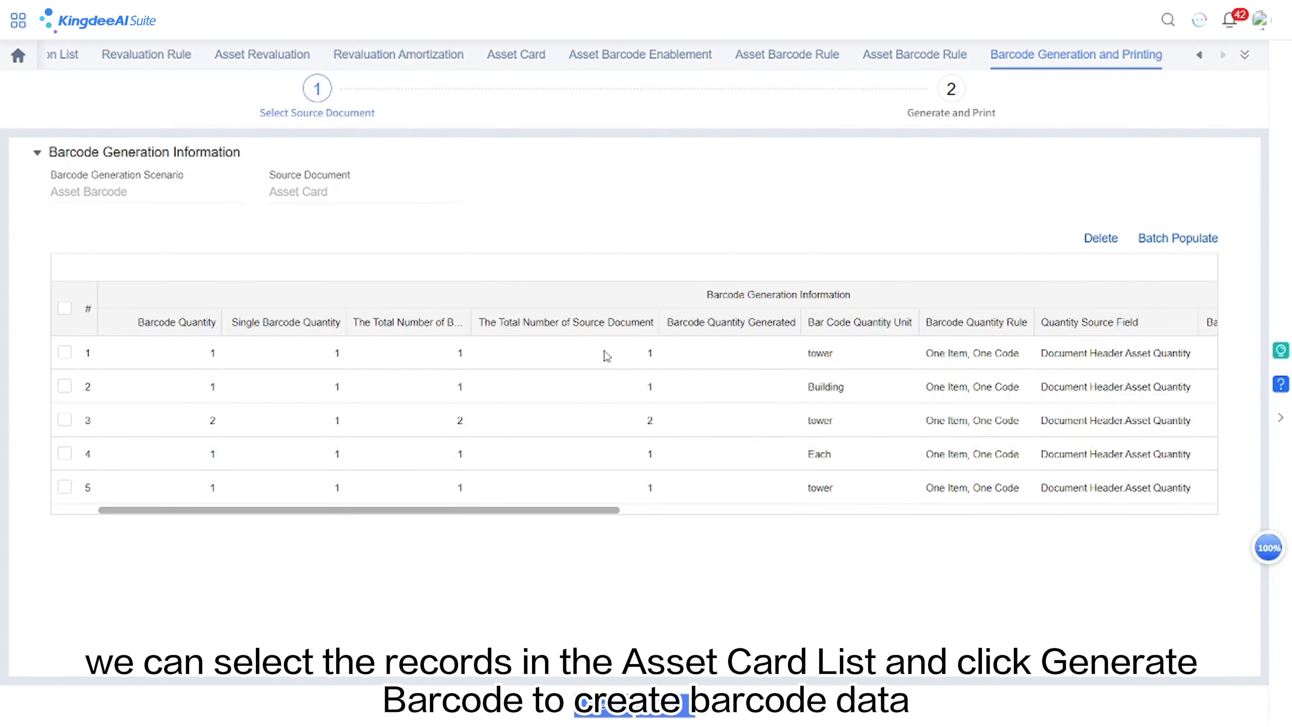
pyautogui.click(600, 709)
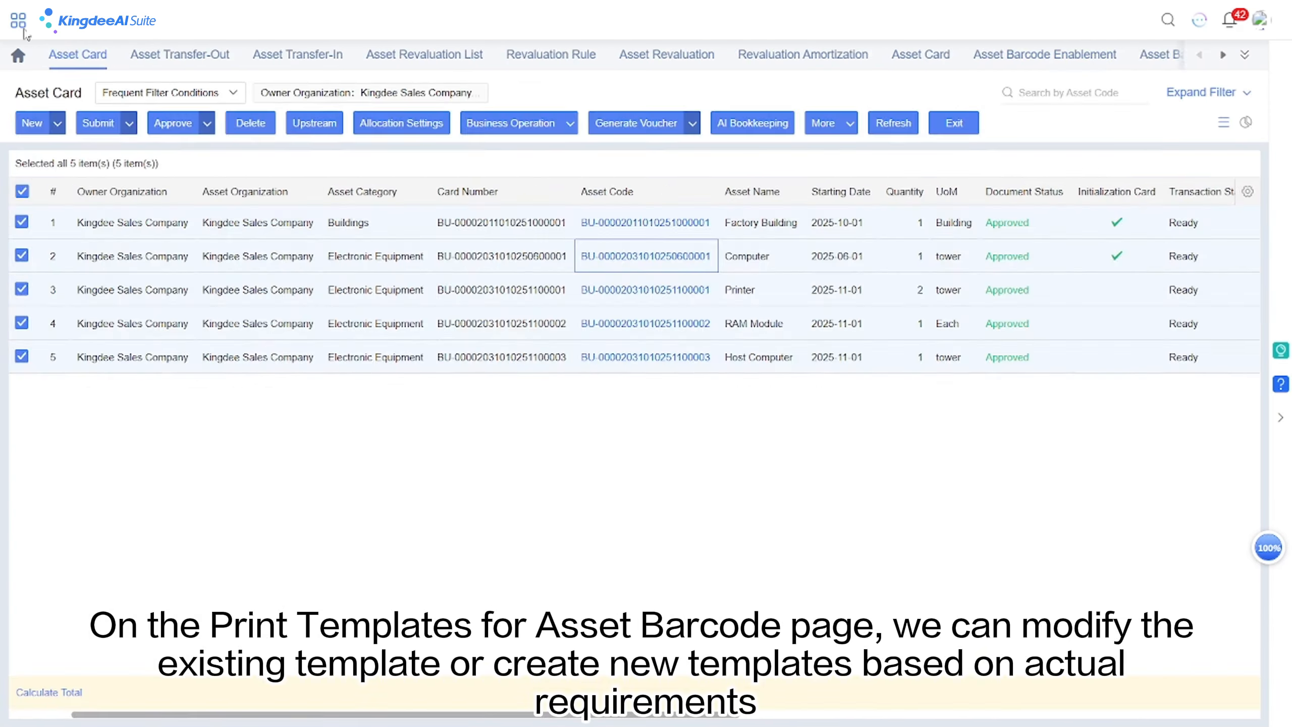
# Open the Print Templates for Asset Barcode page and view the available templates
pyautogui.click(18, 20)
pyautogui.scroll(-10, 521, 508)
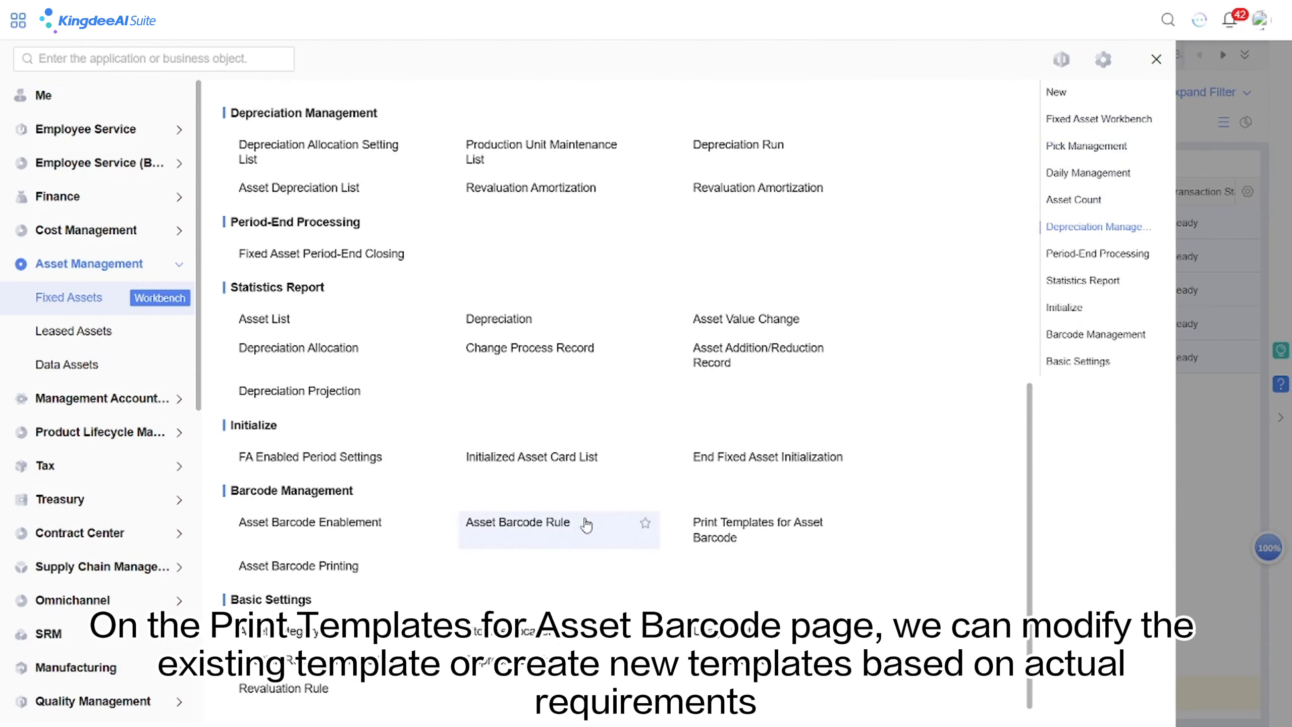
pyautogui.click(702, 527)
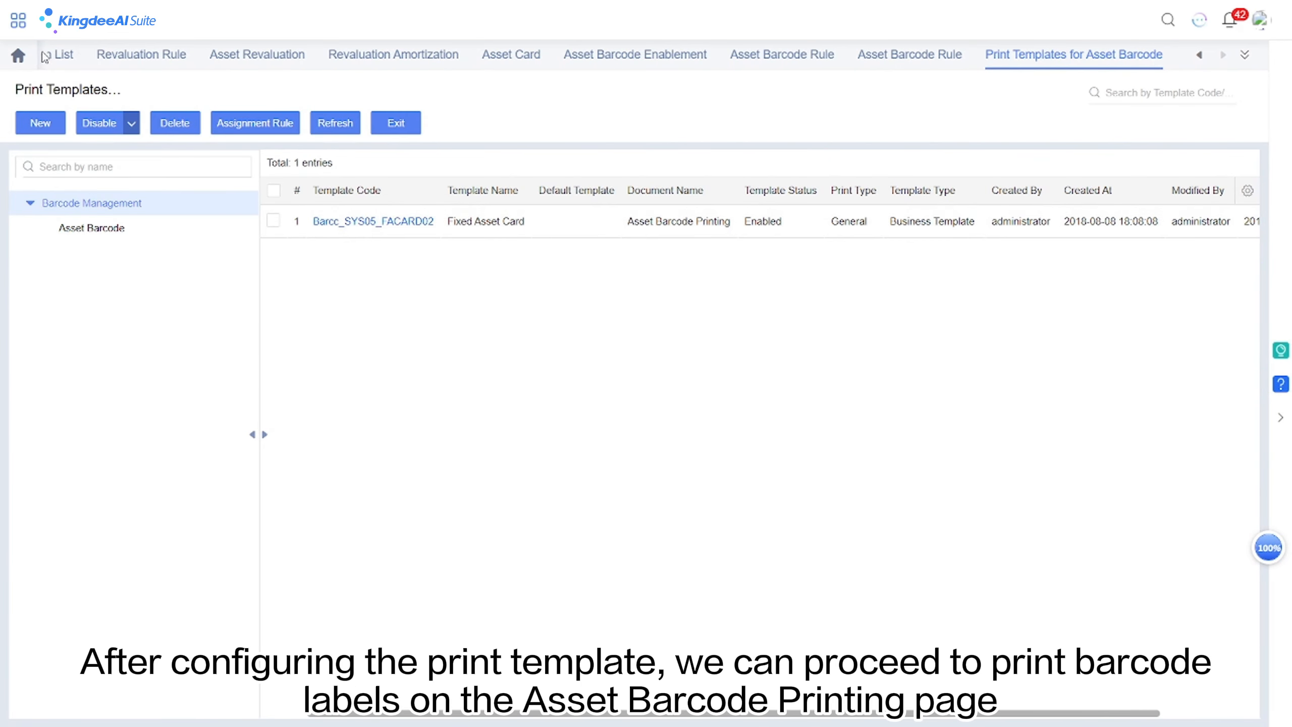
# Open Asset Barcode Printing and view the Barcode Track records for the Computer's barcode
pyautogui.click(18, 20)
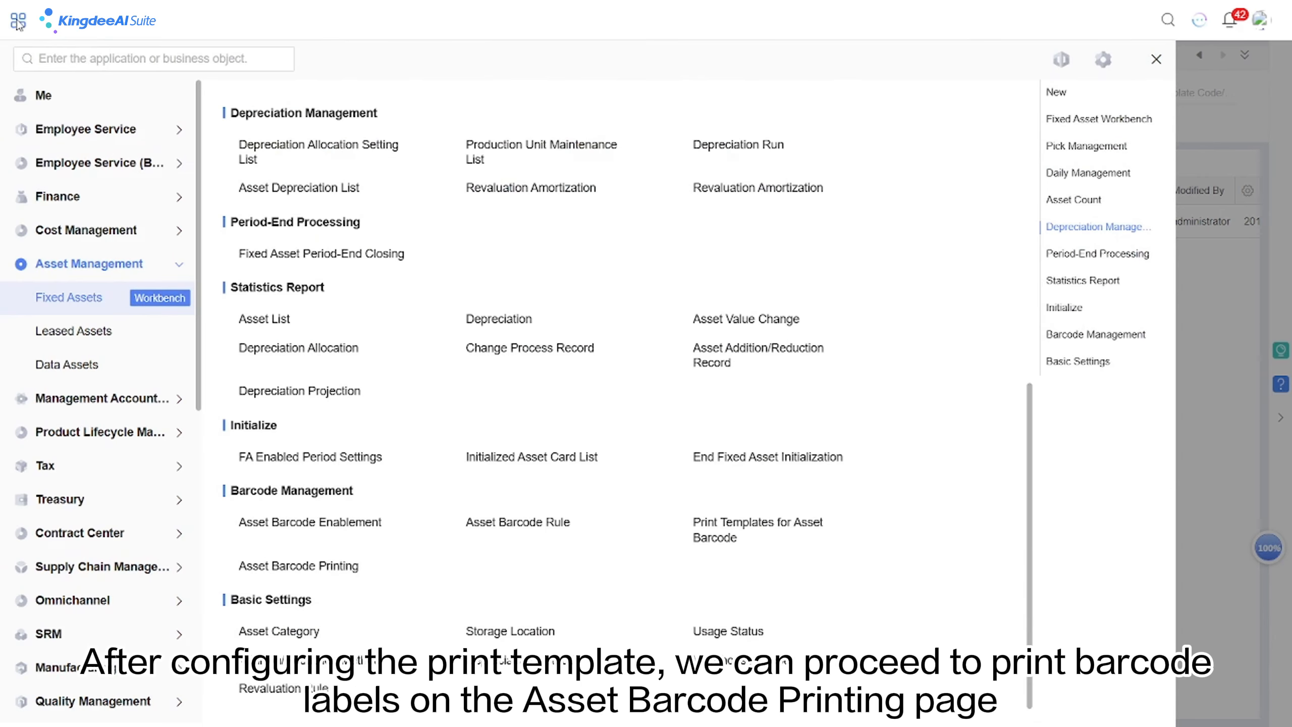
pyautogui.click(294, 572)
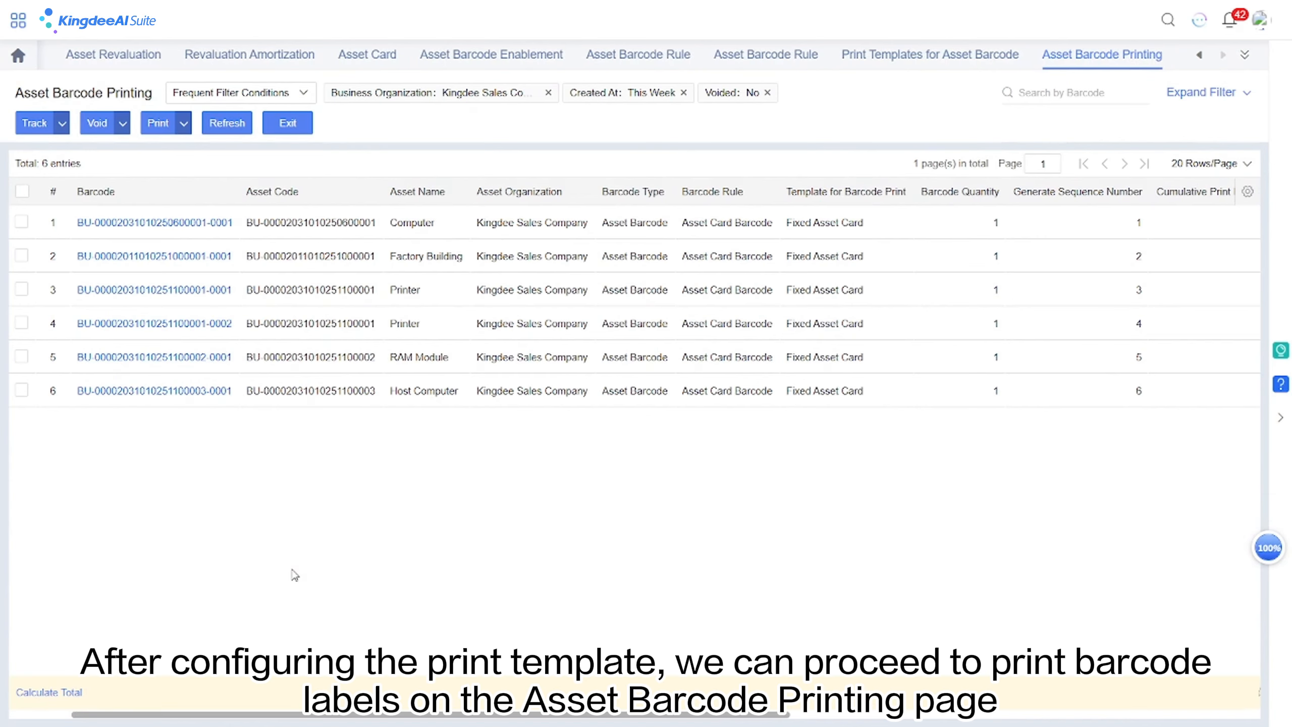
pyautogui.click(22, 222)
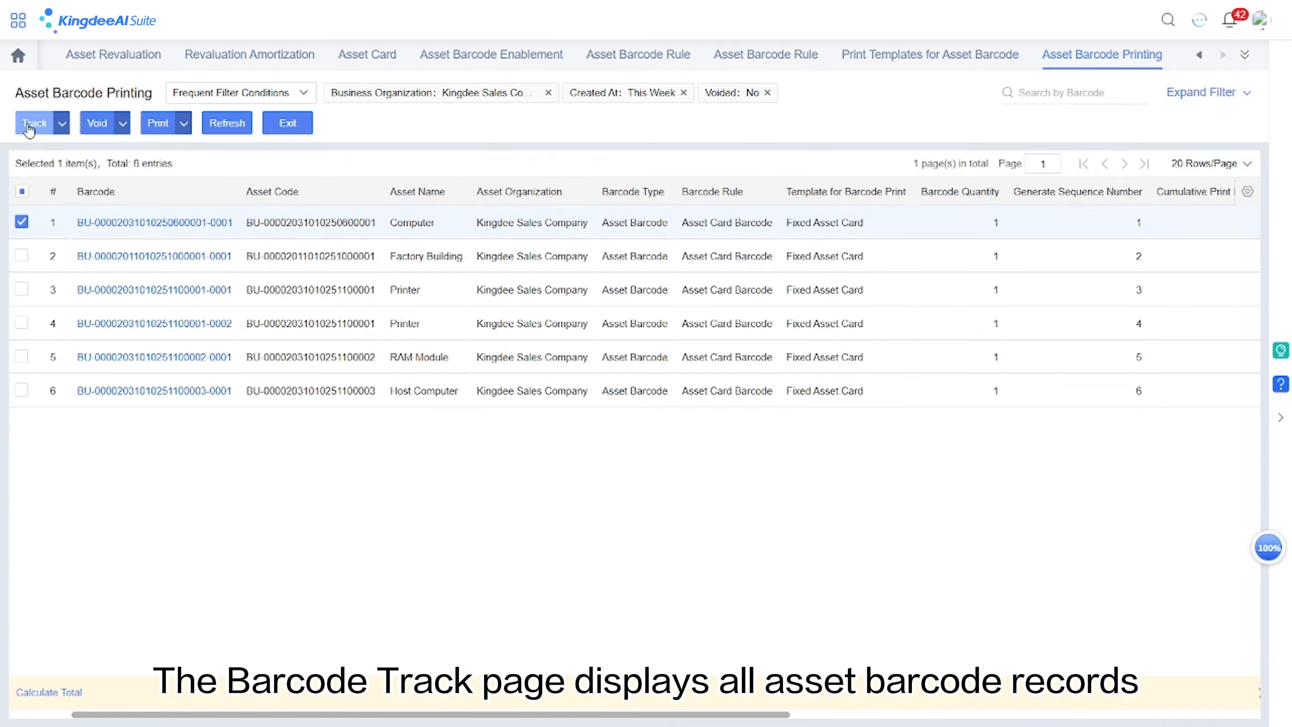
pyautogui.click(34, 123)
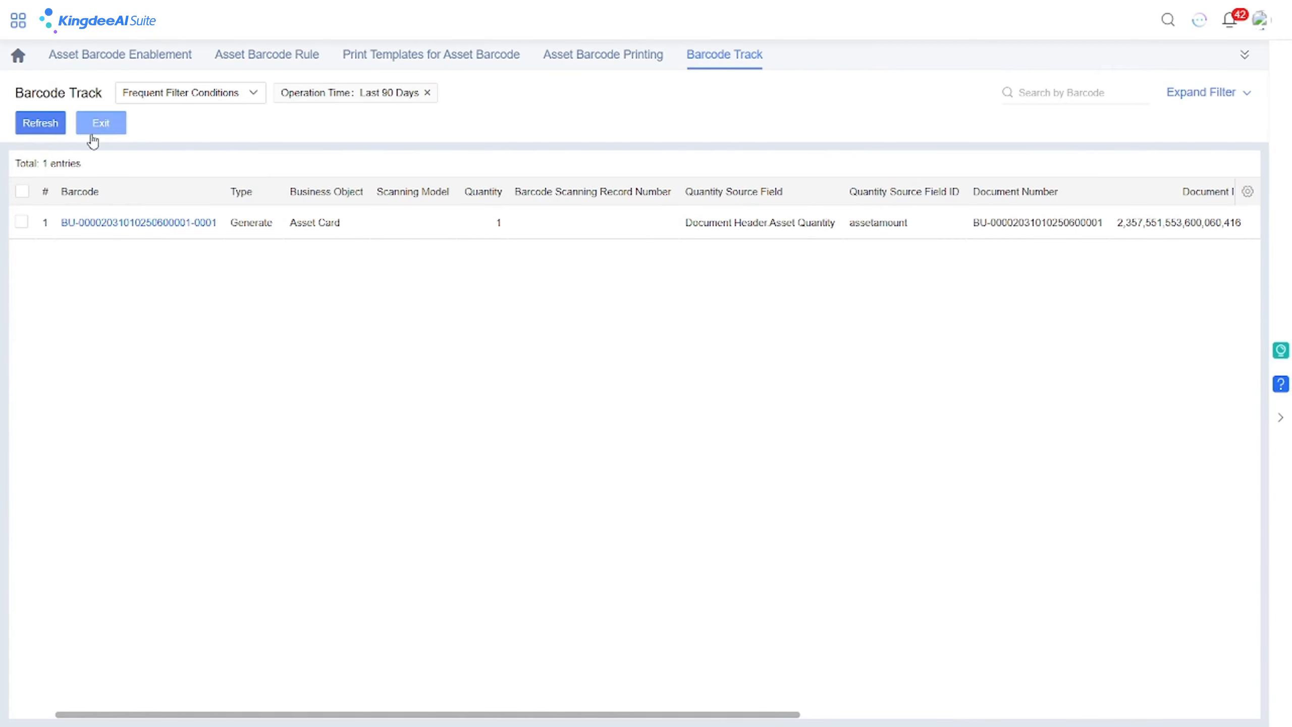
# Create a new count scheme named 1130 from the Count Scheme List, with Kingdee Sales Company as the asset organization in the count scope
pyautogui.click(18, 21)
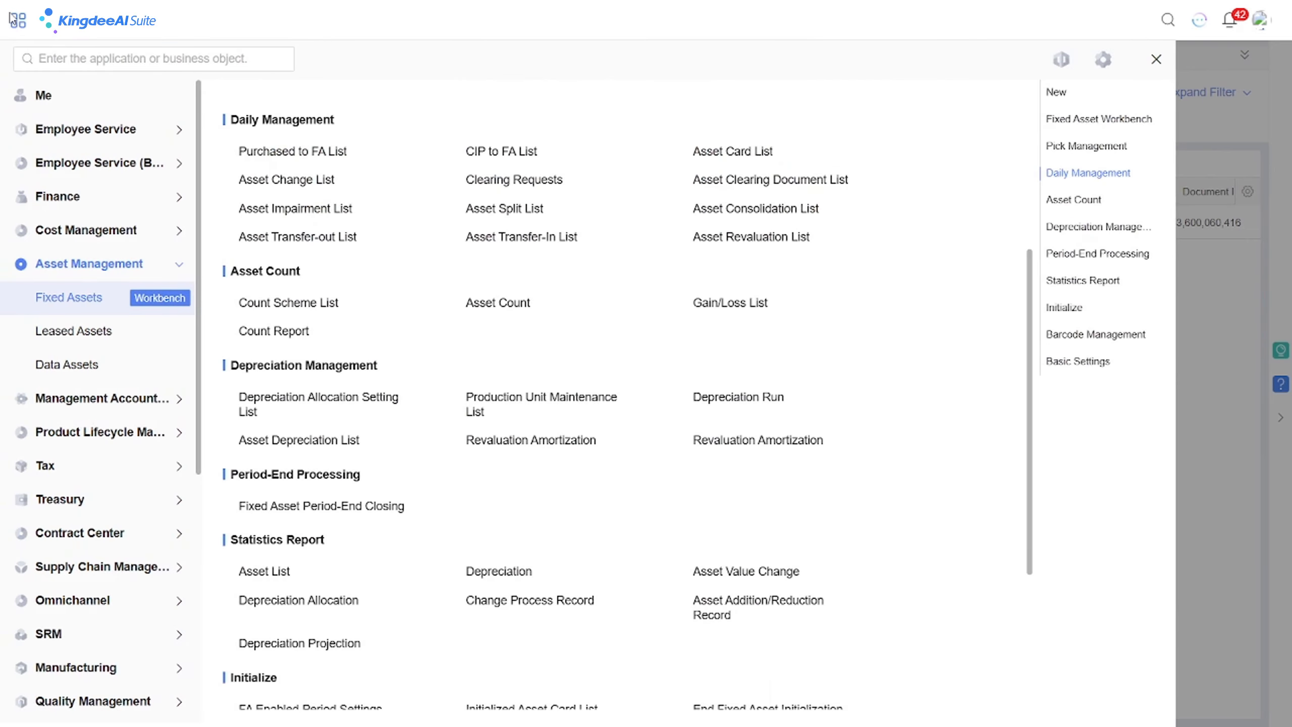
pyautogui.click(269, 308)
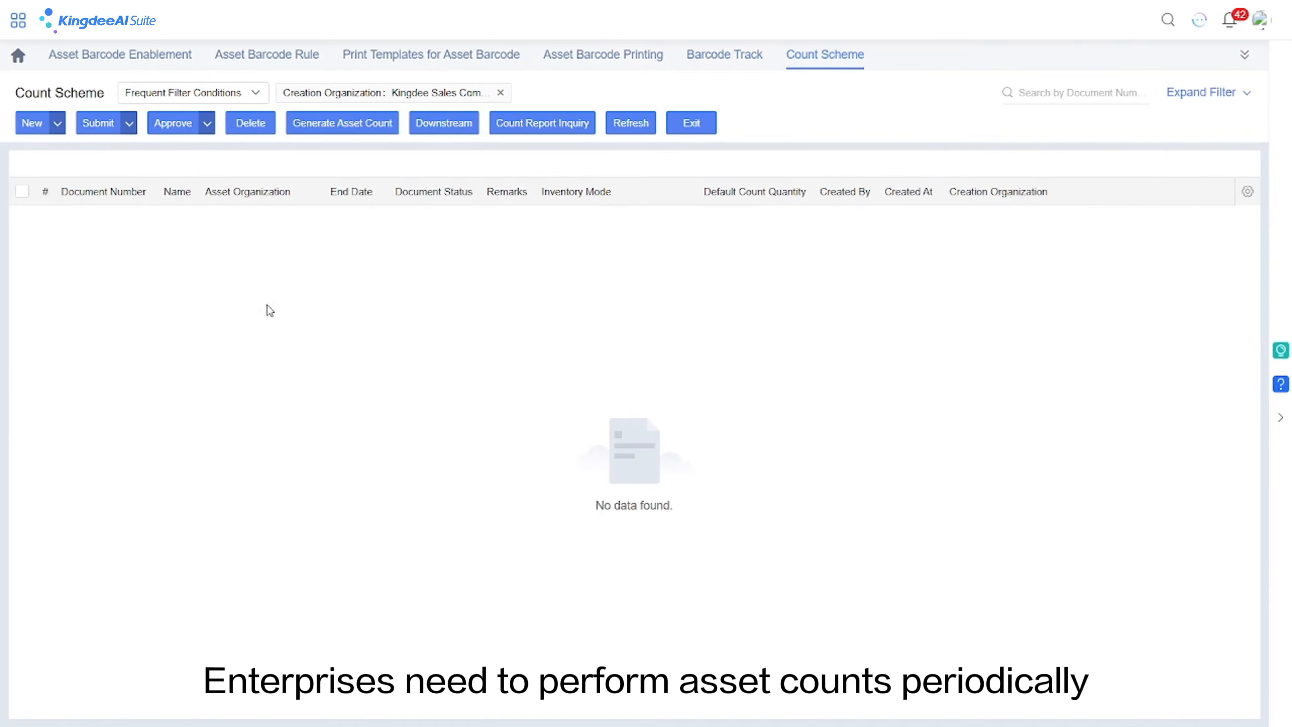
pyautogui.click(32, 126)
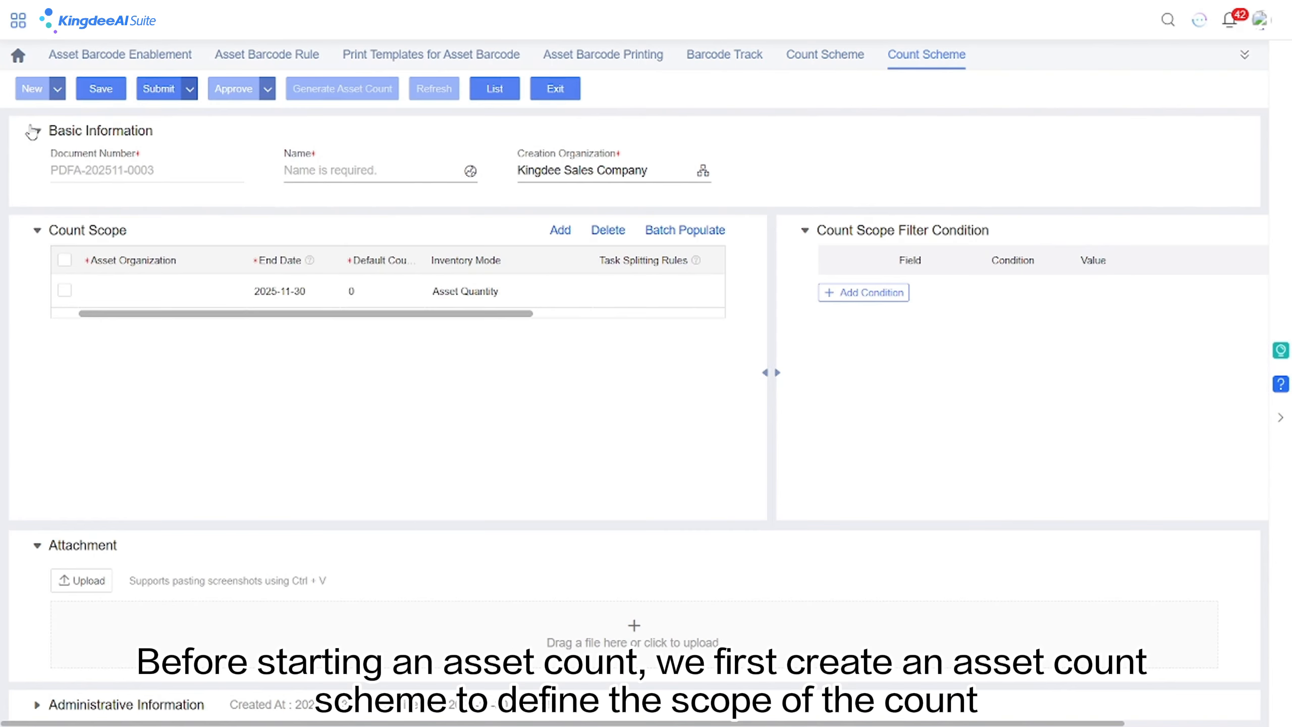
pyautogui.click(324, 172)
pyautogui.write('1130')
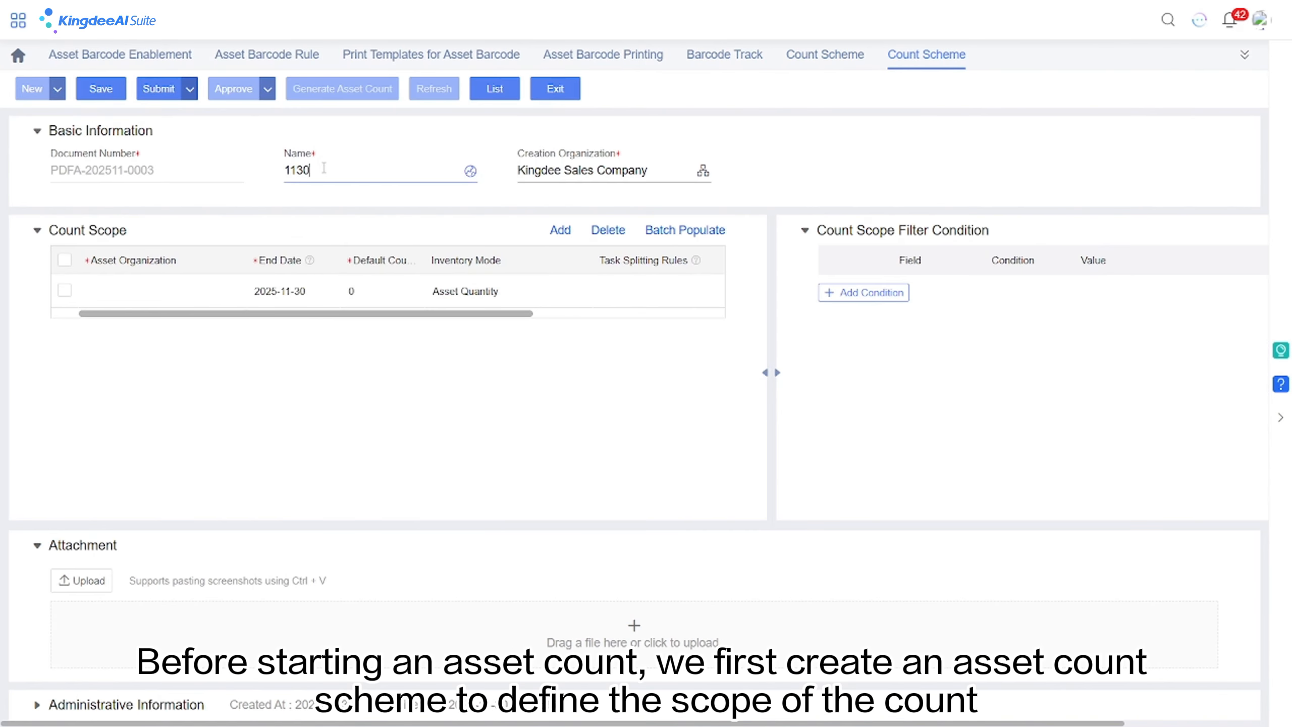
pyautogui.click(230, 296)
pyautogui.click(231, 290)
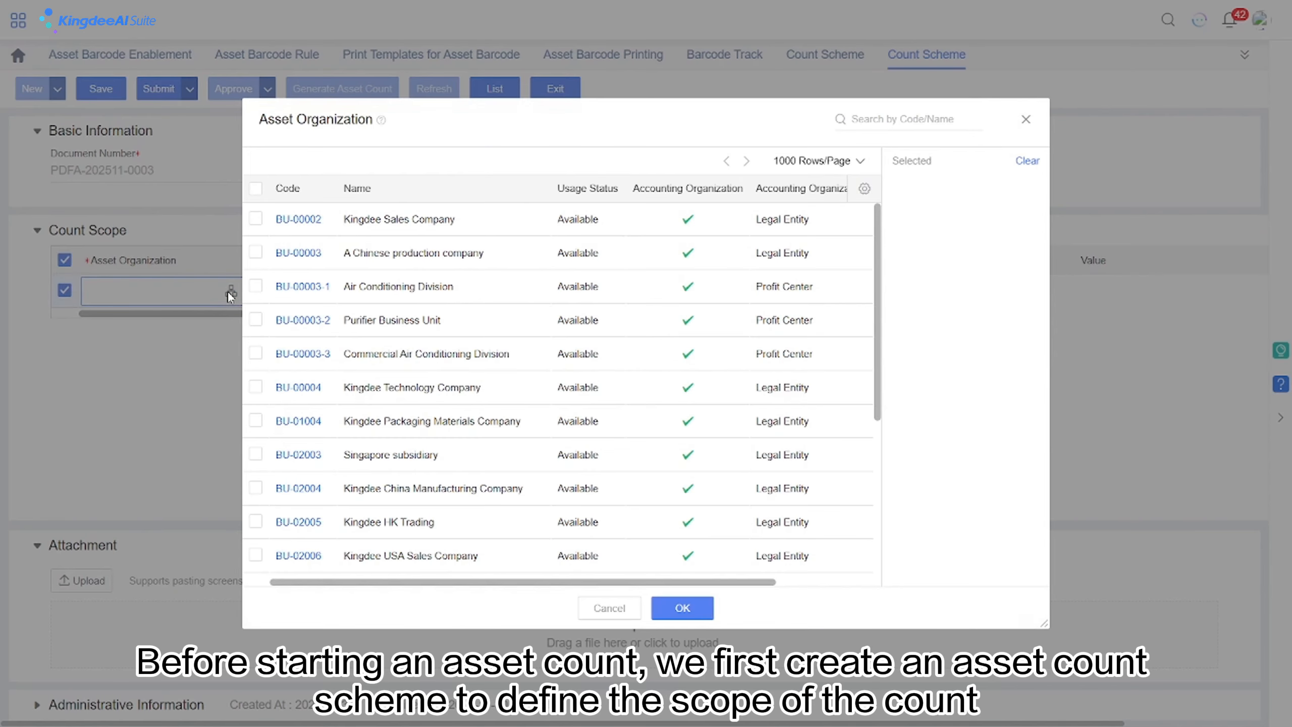
pyautogui.doubleClick(422, 220)
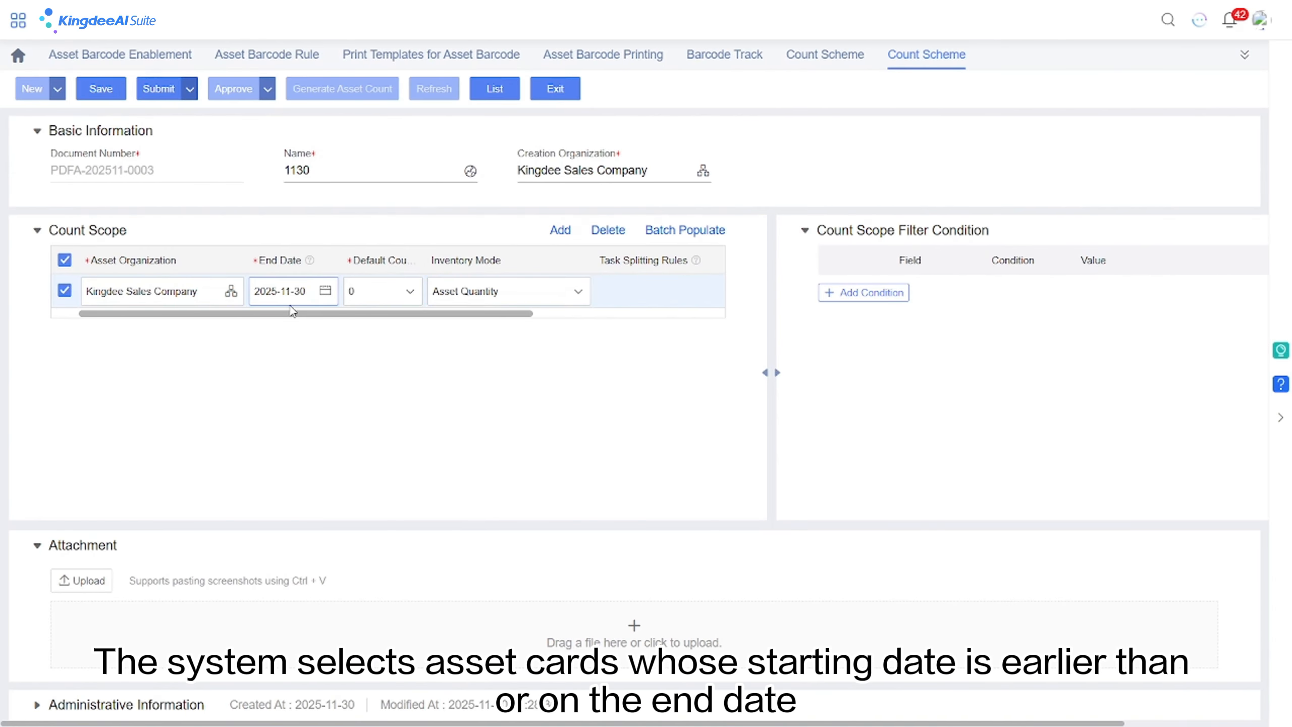
# Add User, Storage Location and User Department to the Inventory Mode of the Kingdee Sales Company count scope row
pyautogui.click(499, 293)
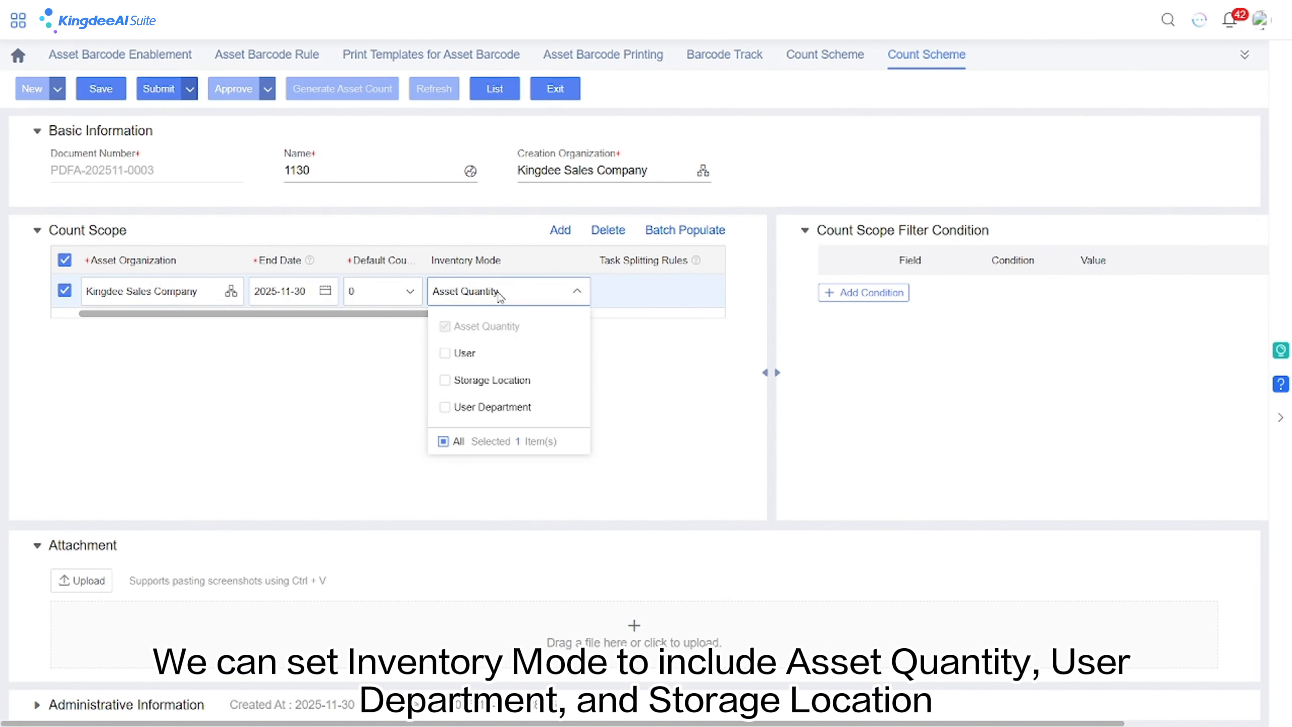
pyautogui.click(447, 354)
pyautogui.click(450, 380)
pyautogui.click(447, 407)
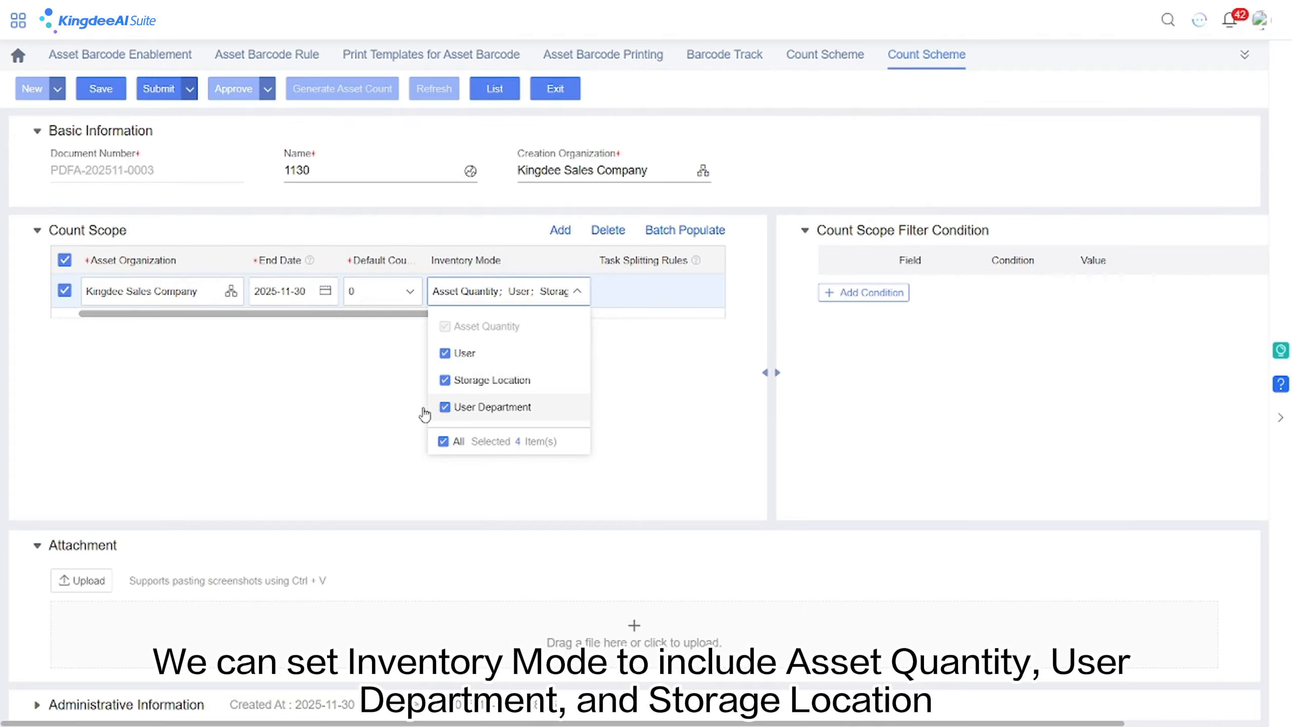
# Submit and approve count scheme 1130 and generate its asset count sheet
pyautogui.click(155, 90)
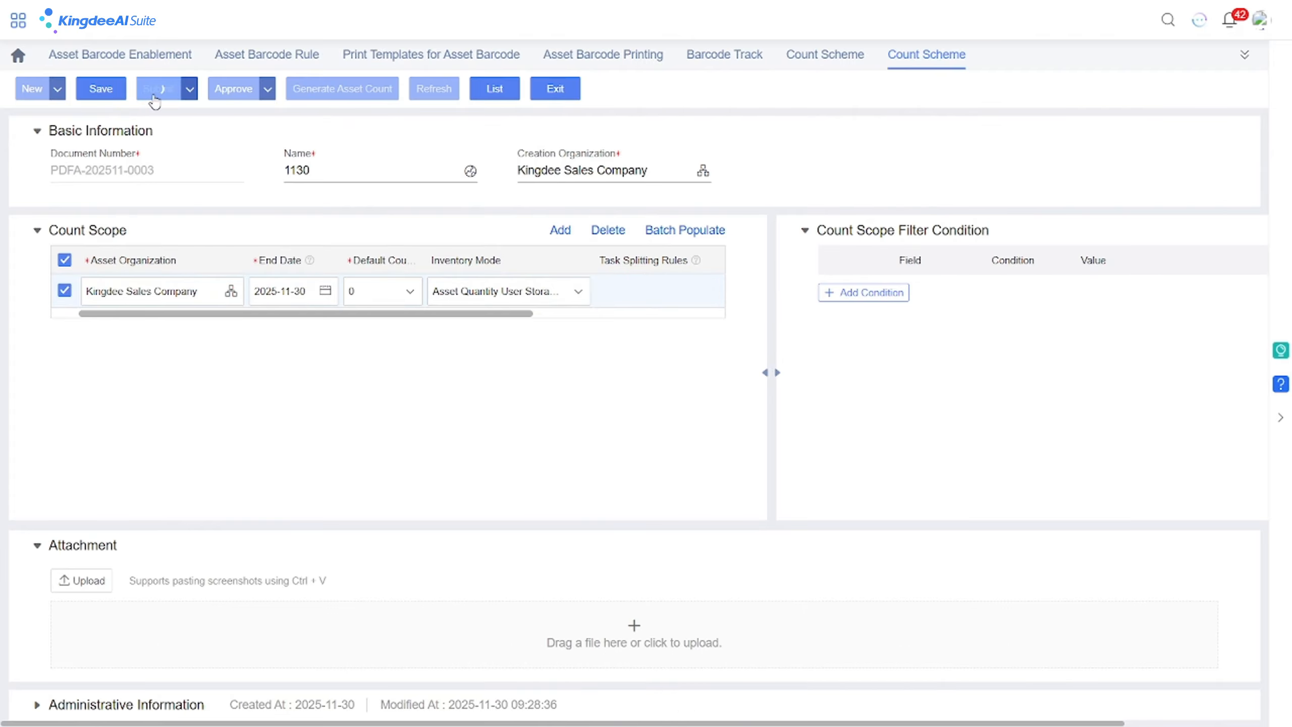
pyautogui.click(235, 91)
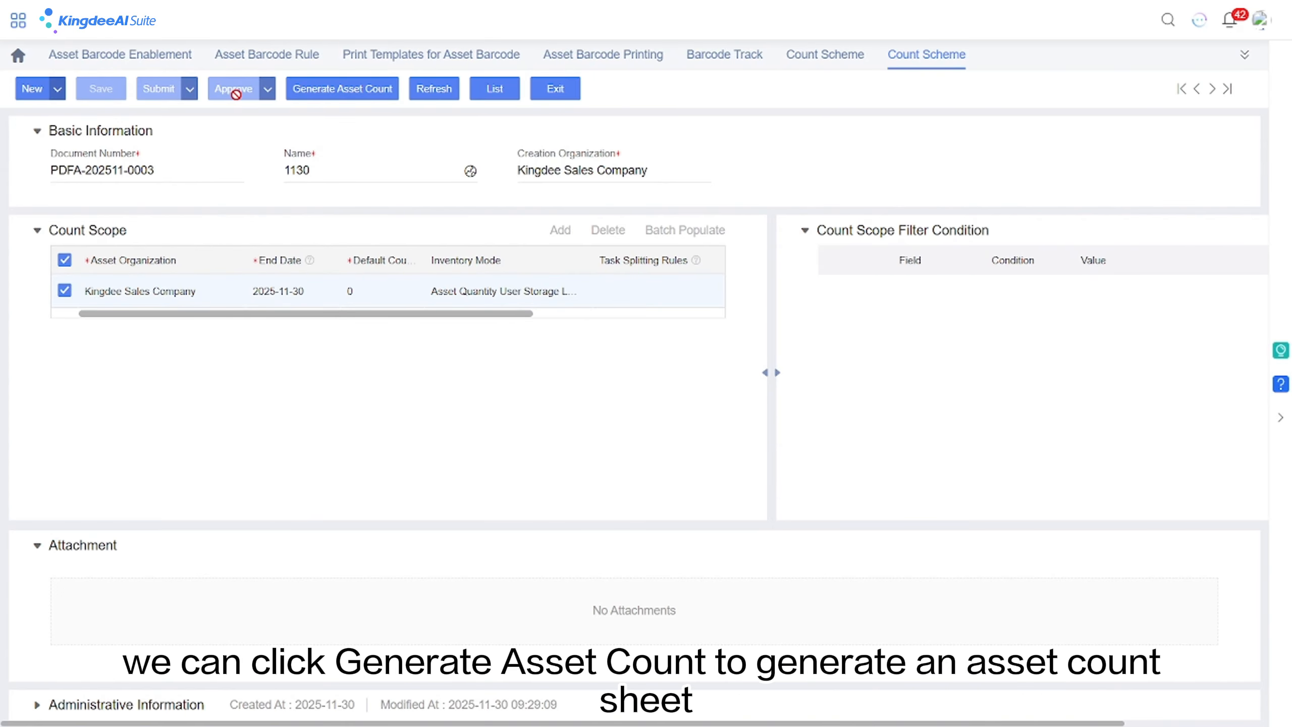
pyautogui.click(356, 94)
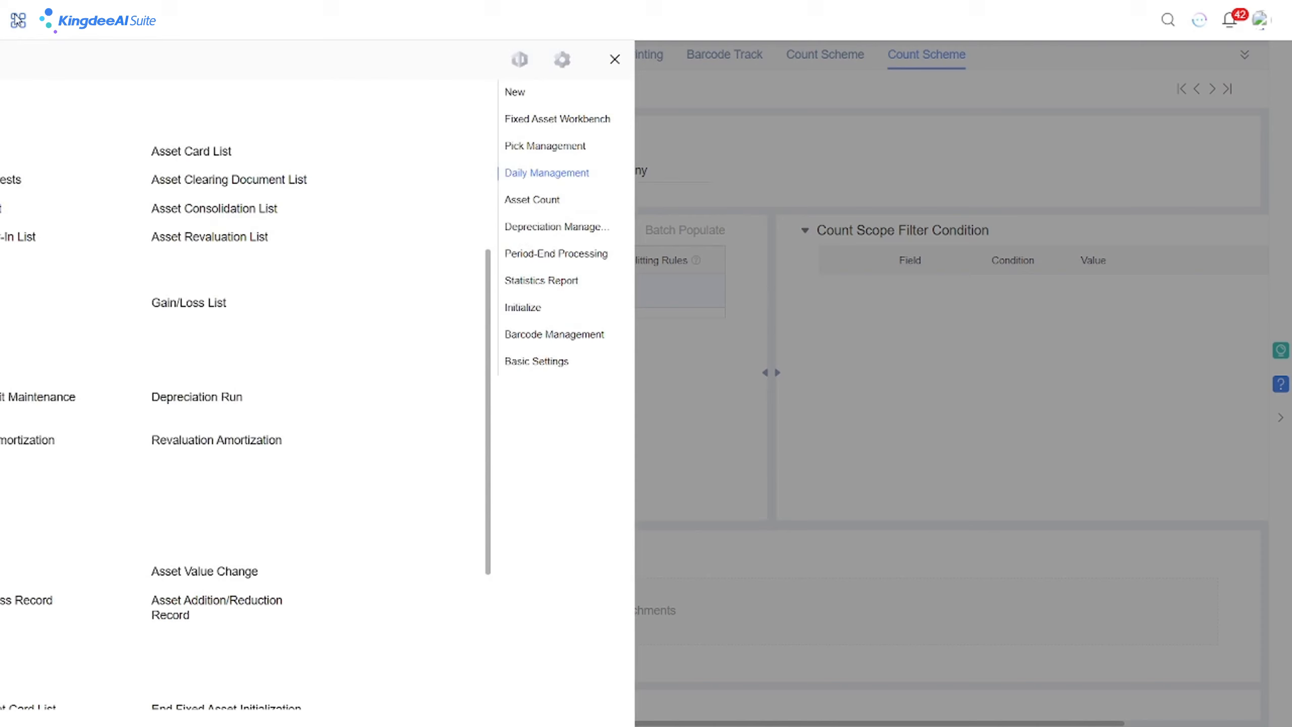
# Open the asset count sheet of count scheme 1130 from the Asset Count list
pyautogui.click(18, 21)
pyautogui.click(499, 305)
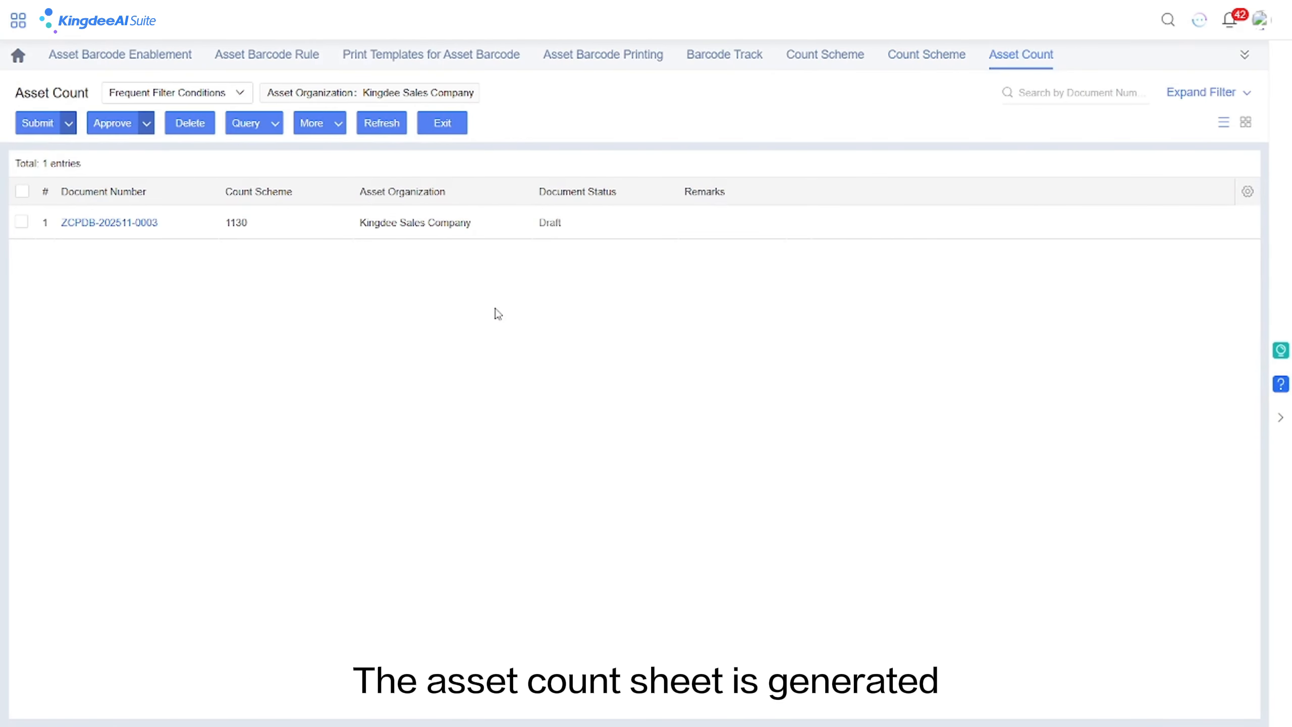
pyautogui.click(122, 223)
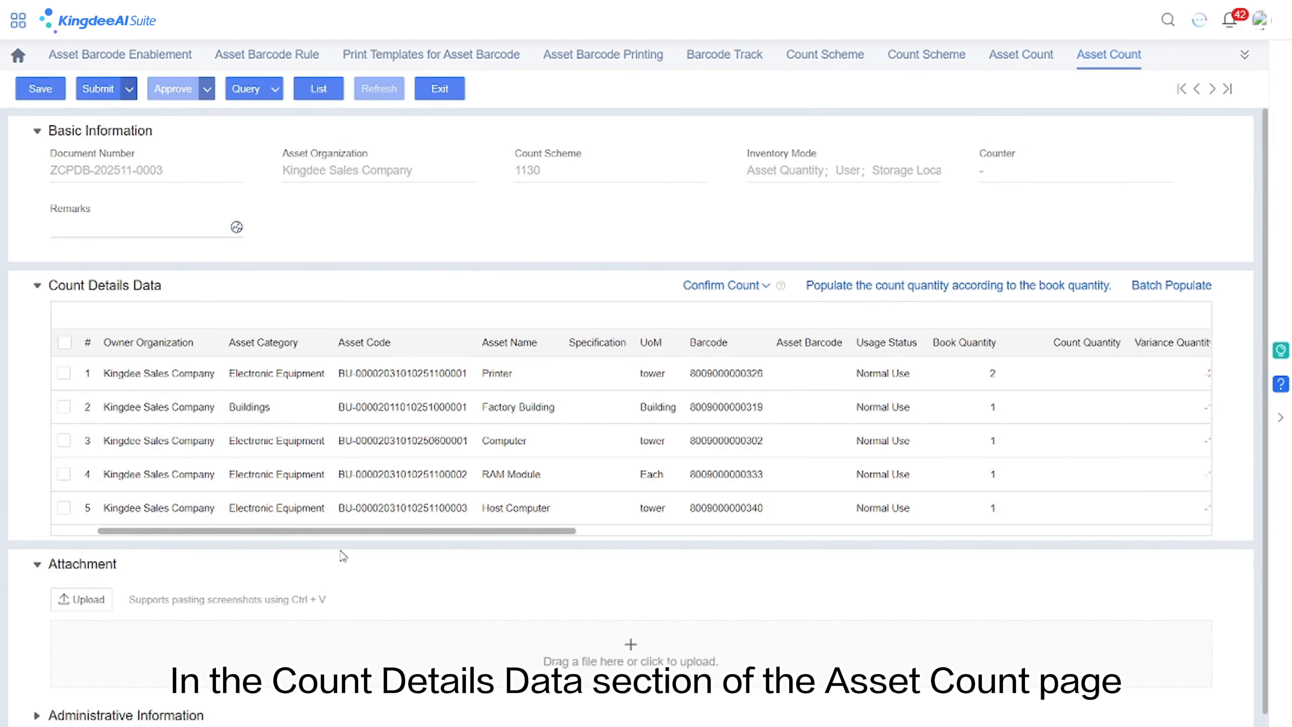
# Enter a Count Quantity of 1 for all five assets in Count Details Data: Printer, Factory Building, Computer, RAM Module and Host Computer
pyautogui.hscroll(8, 528, 548)
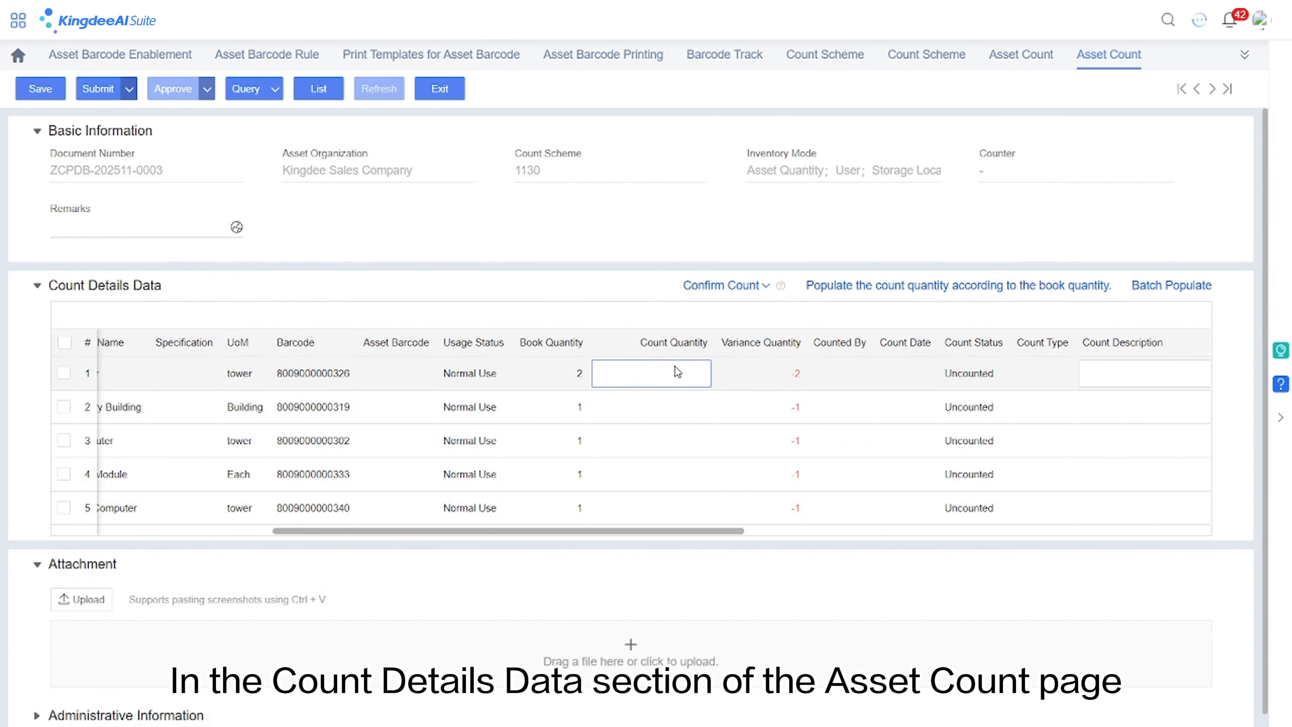
pyautogui.click(677, 372)
pyautogui.write('1')
pyautogui.click(681, 407)
pyautogui.write('1')
pyautogui.click(684, 440)
pyautogui.write('1')
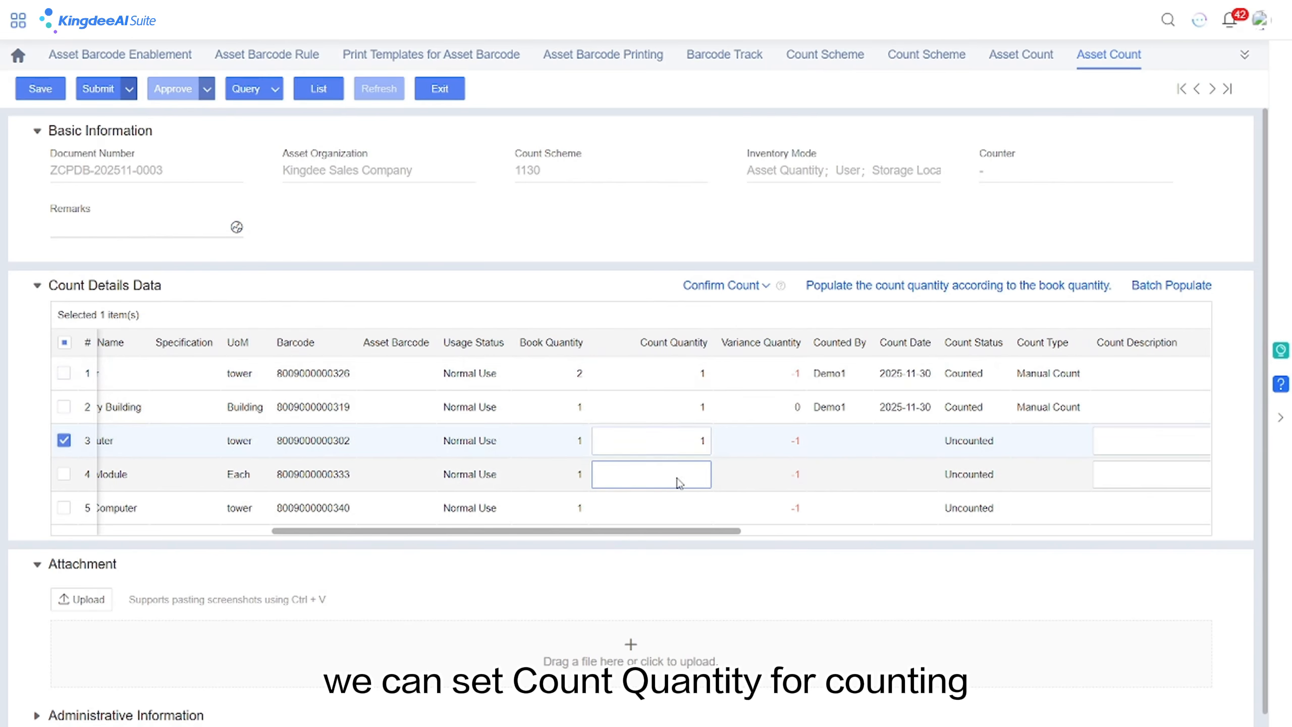
pyautogui.click(680, 474)
pyautogui.write('1')
pyautogui.click(681, 508)
pyautogui.write('1')
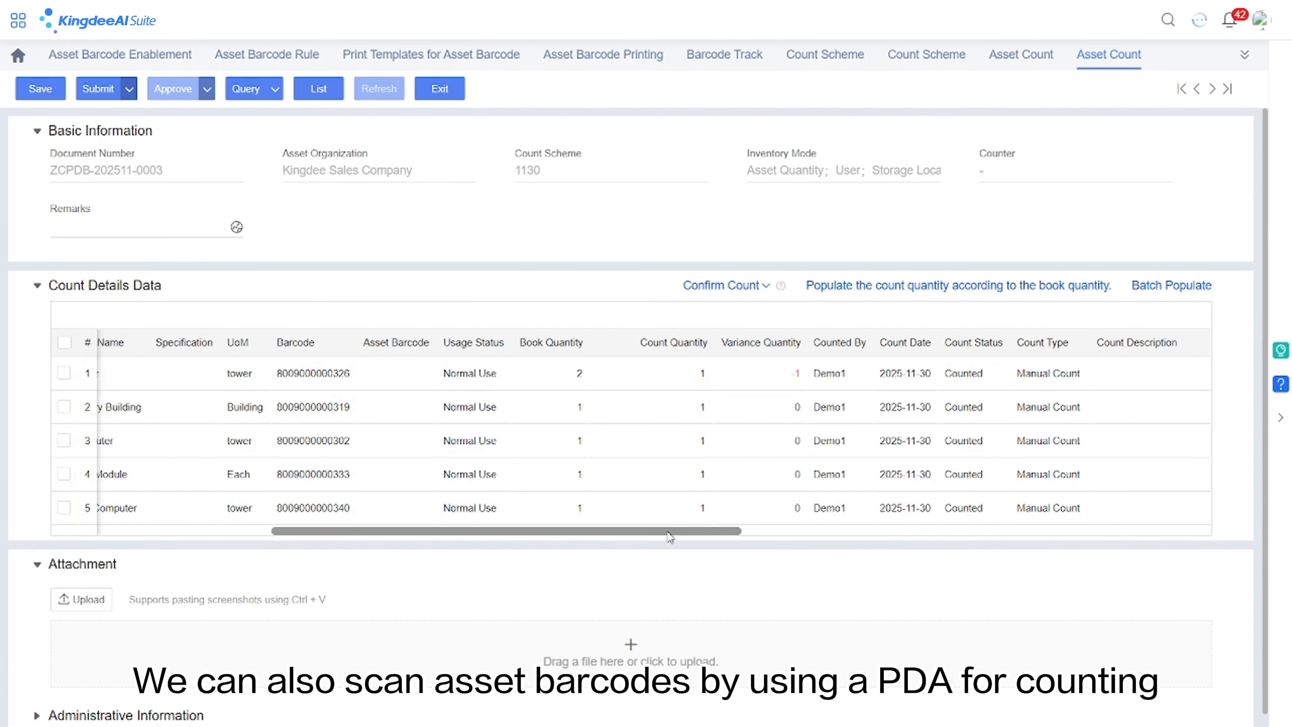
# Set the Computer's Count Change User Department to South China Sales Department, and submit and approve the asset count sheet
pyautogui.hscroll(8, 670, 537)
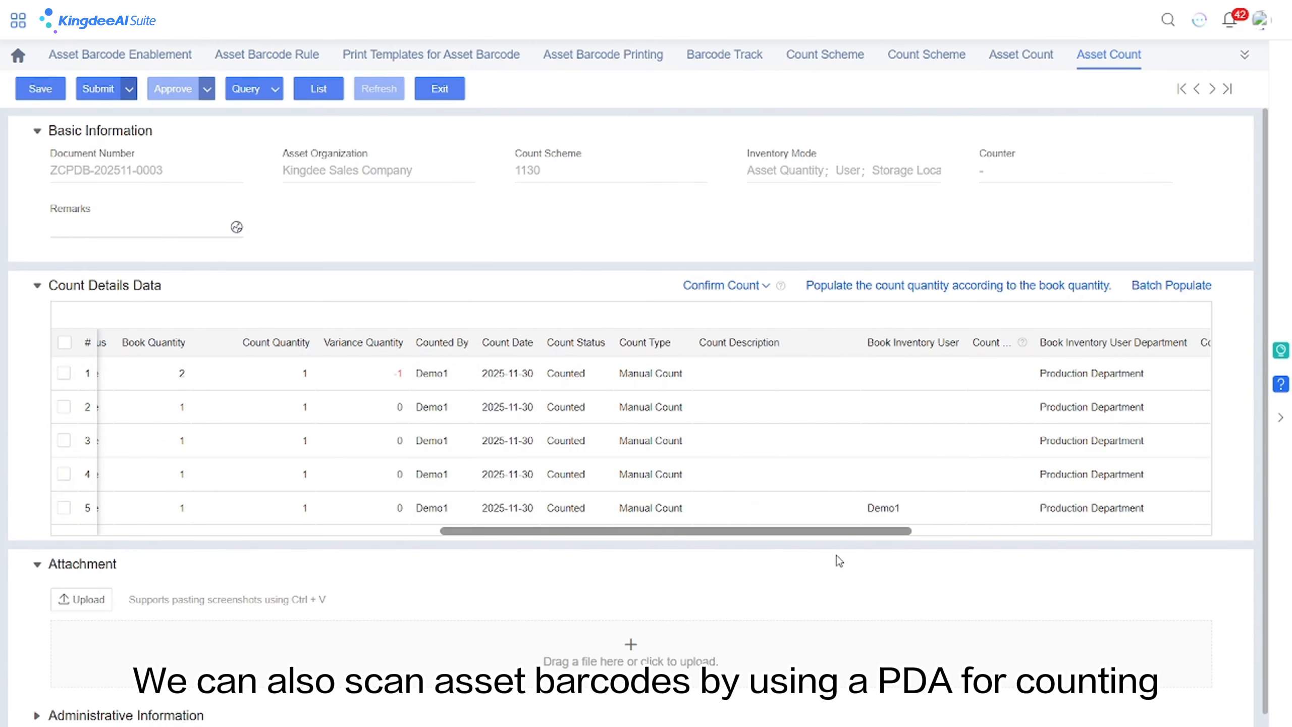
pyautogui.moveTo(840, 561); pyautogui.dragTo(1024, 566)
pyautogui.click(892, 444)
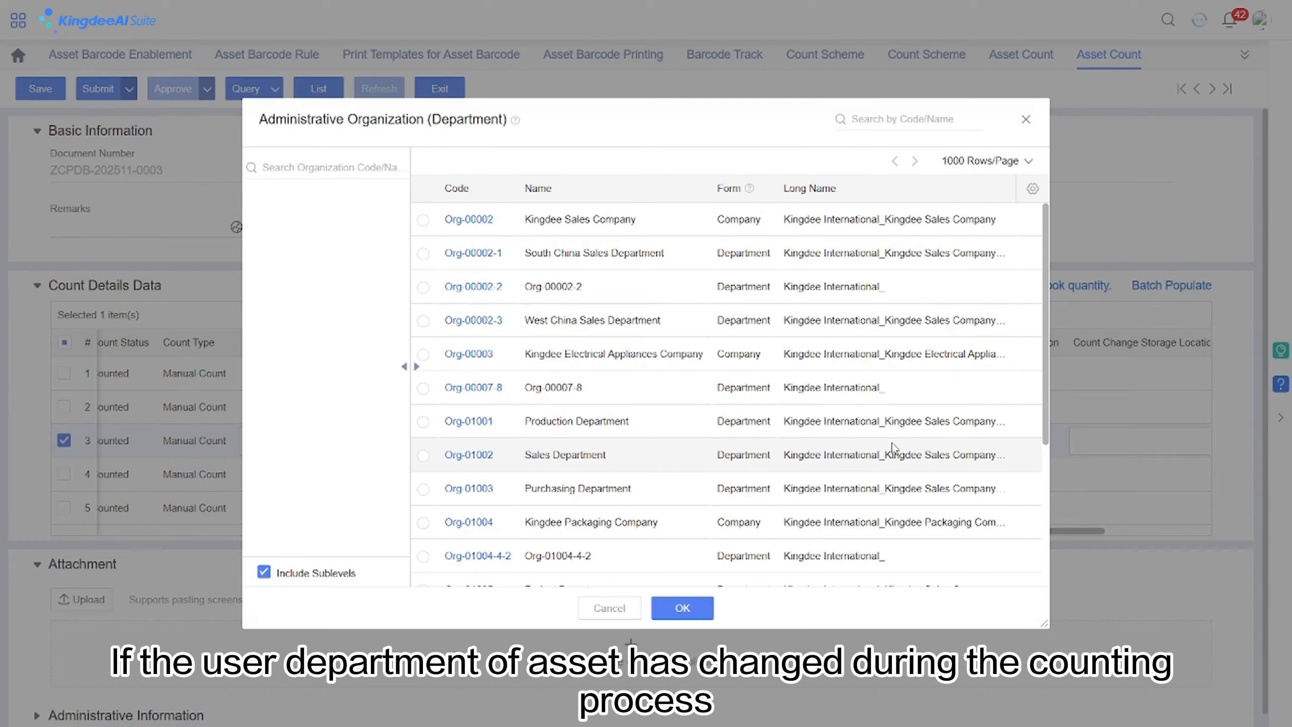
pyautogui.click(606, 257)
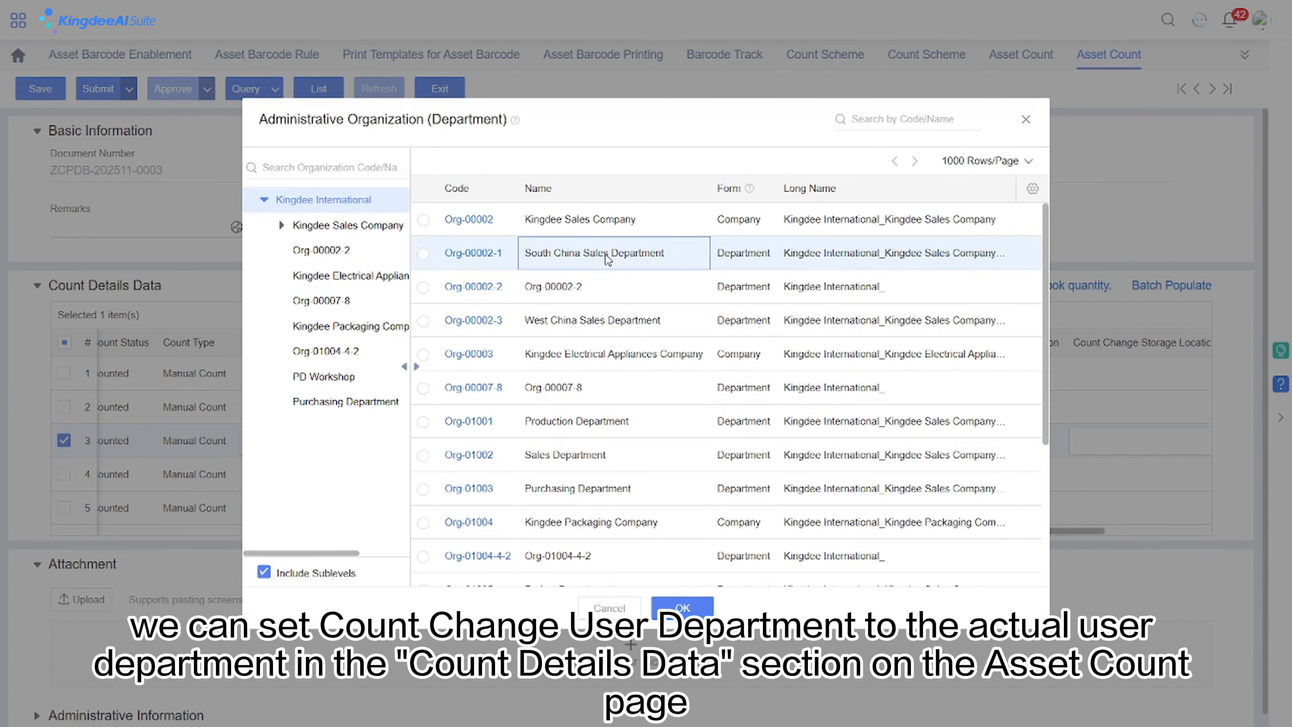
pyautogui.doubleClick(607, 257)
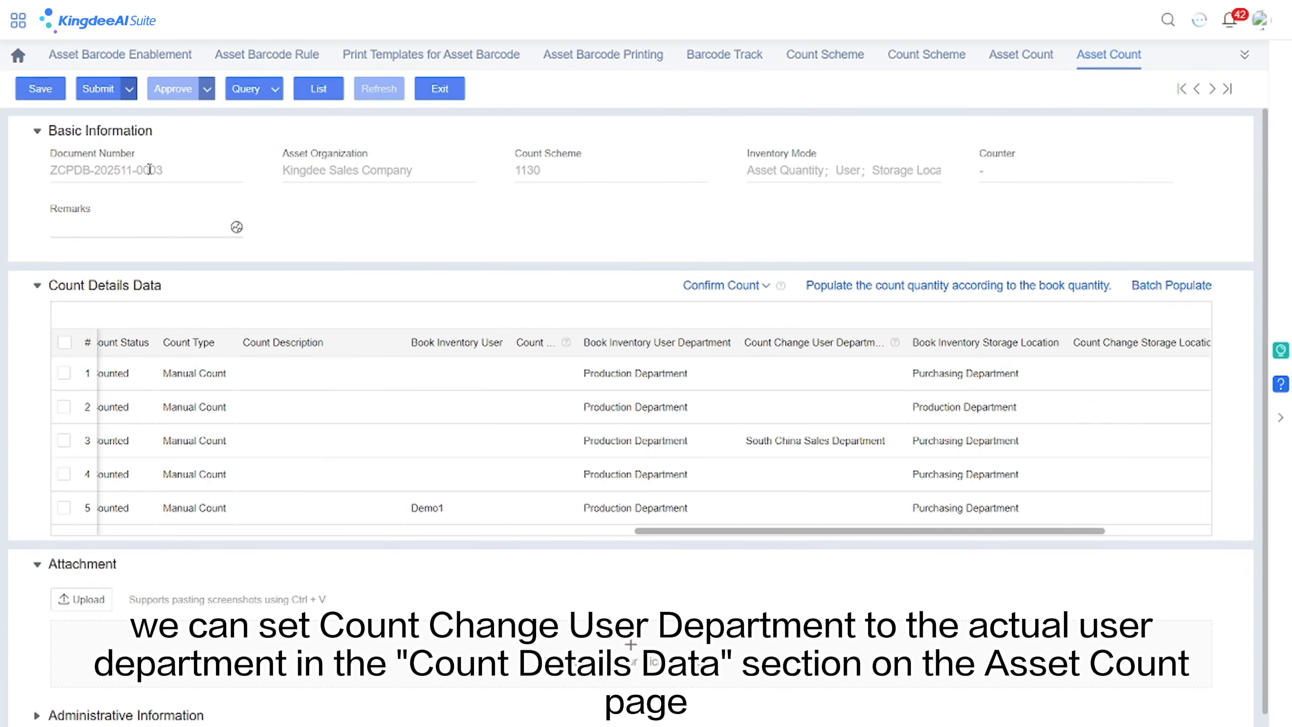
pyautogui.click(115, 95)
pyautogui.click(174, 90)
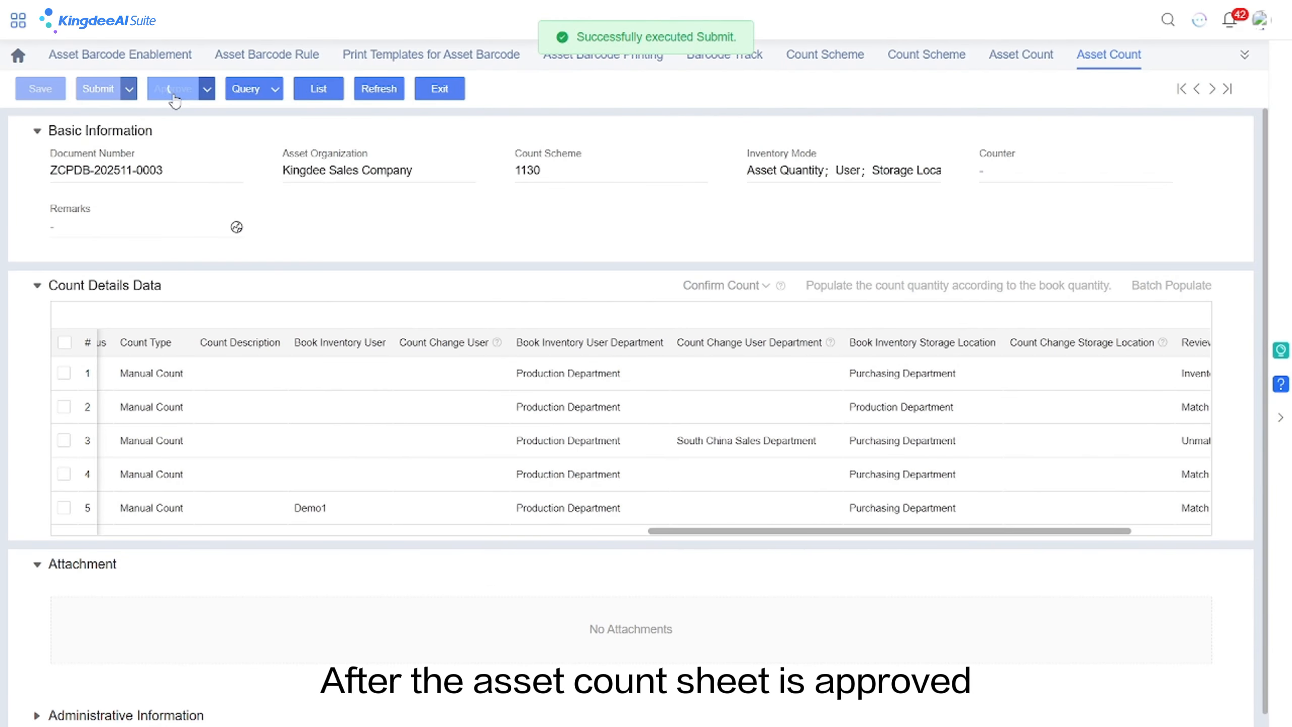
# View the Gain/Loss List and examine the Computer's User Department change document dated 2025-11-01 in the Asset Change List
pyautogui.click(19, 20)
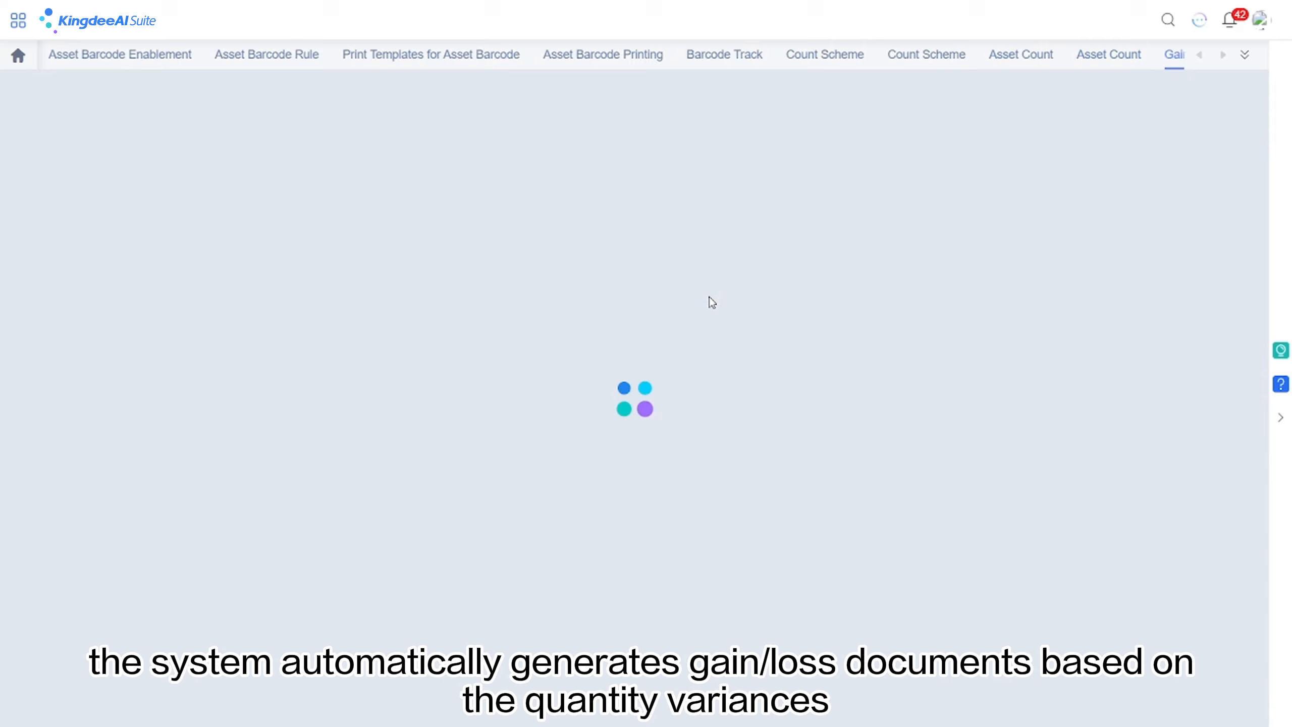
pyautogui.click(712, 303)
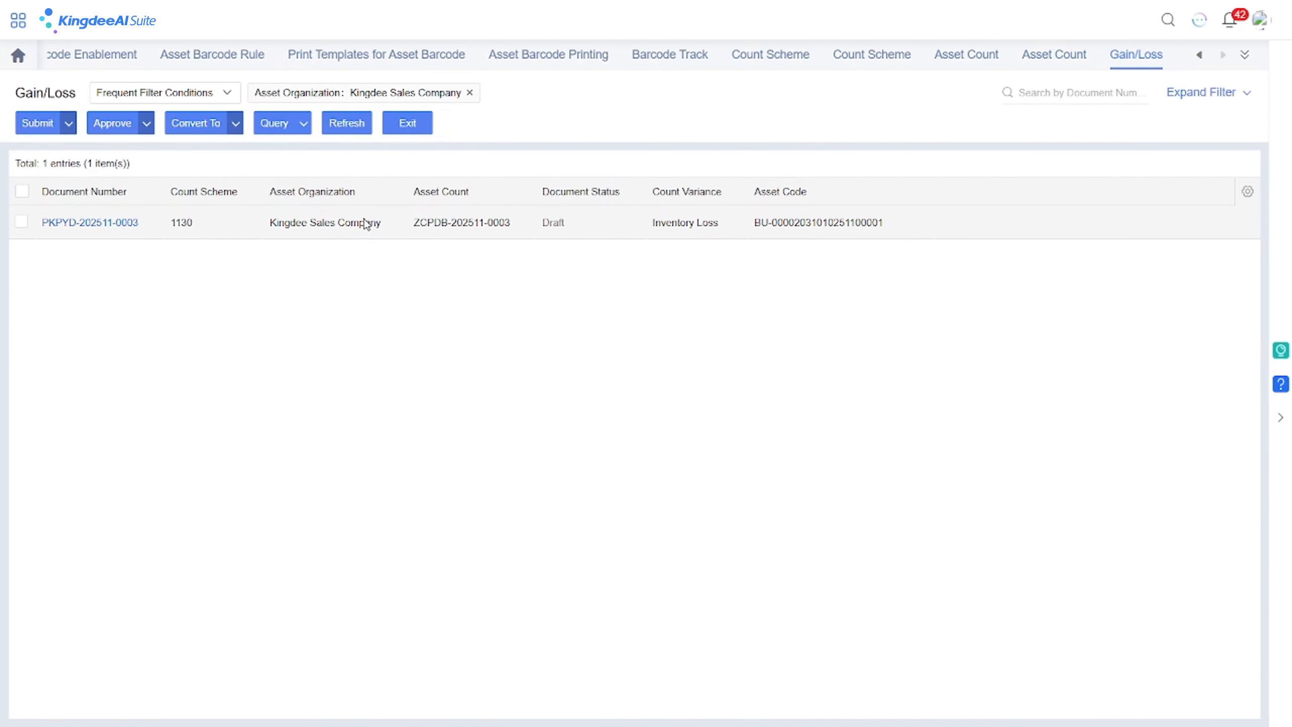
pyautogui.click(18, 20)
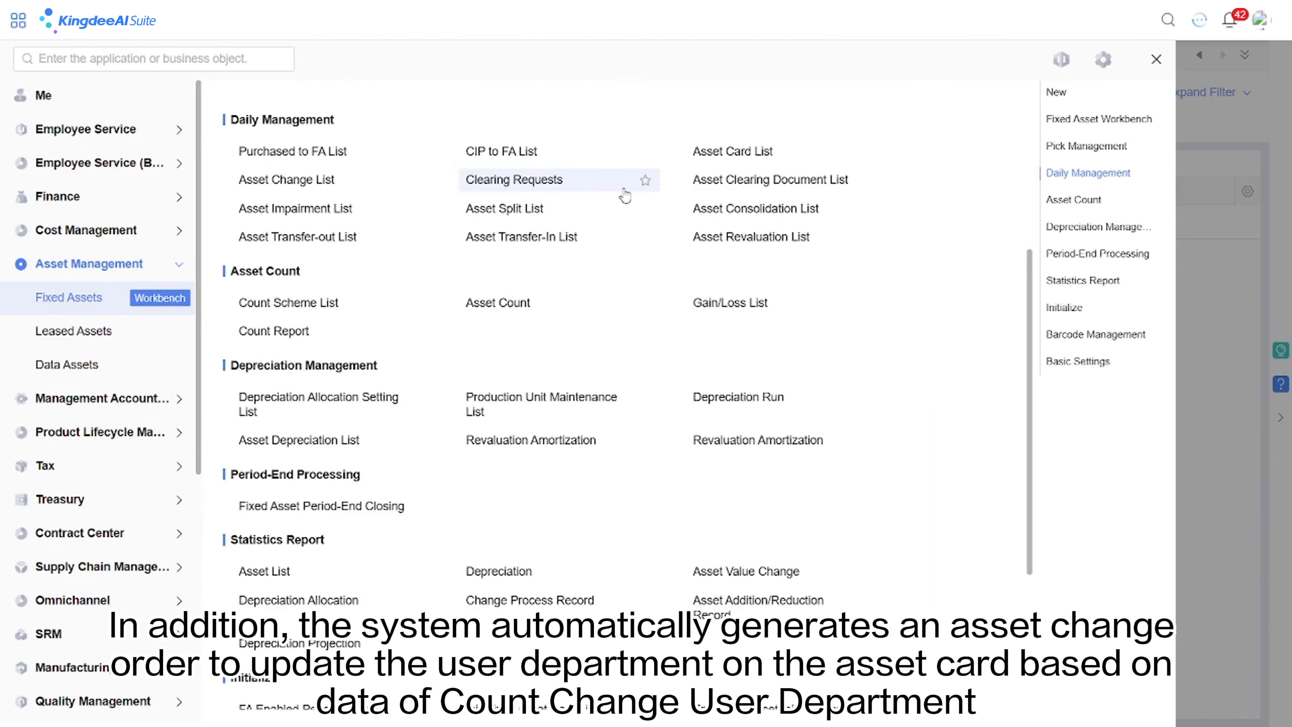
pyautogui.click(311, 182)
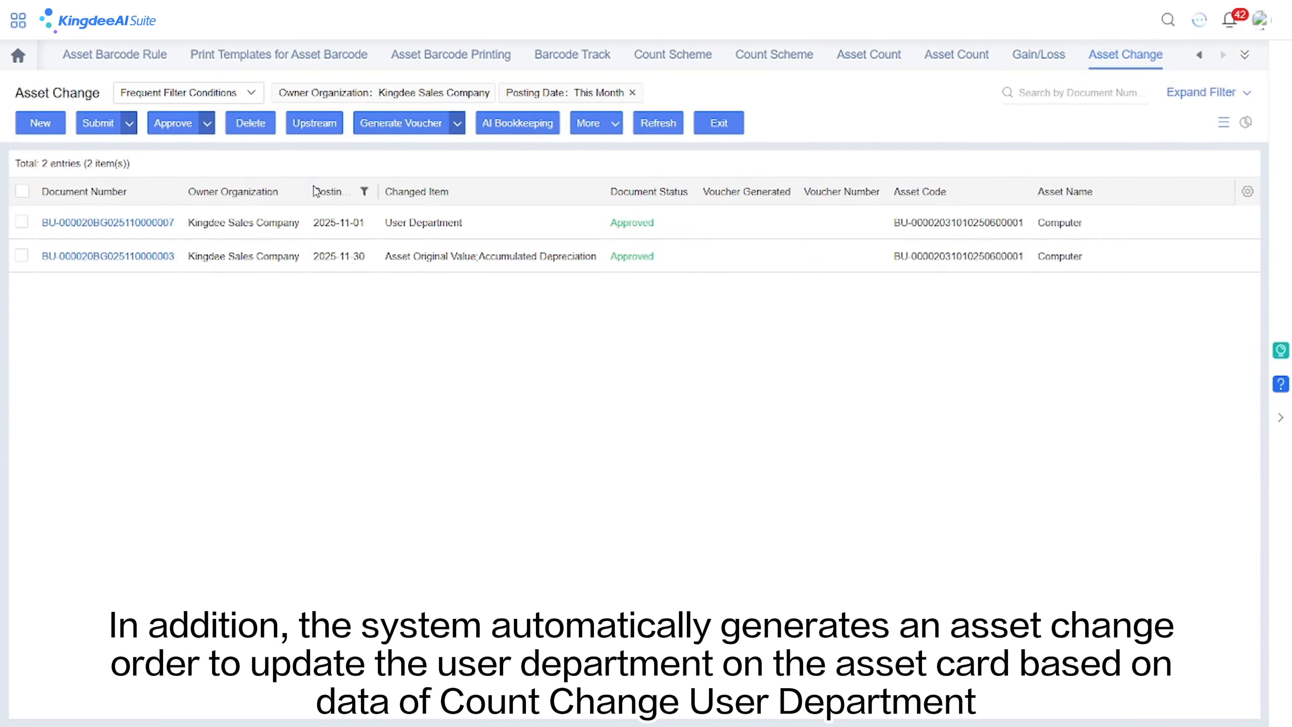
pyautogui.click(167, 222)
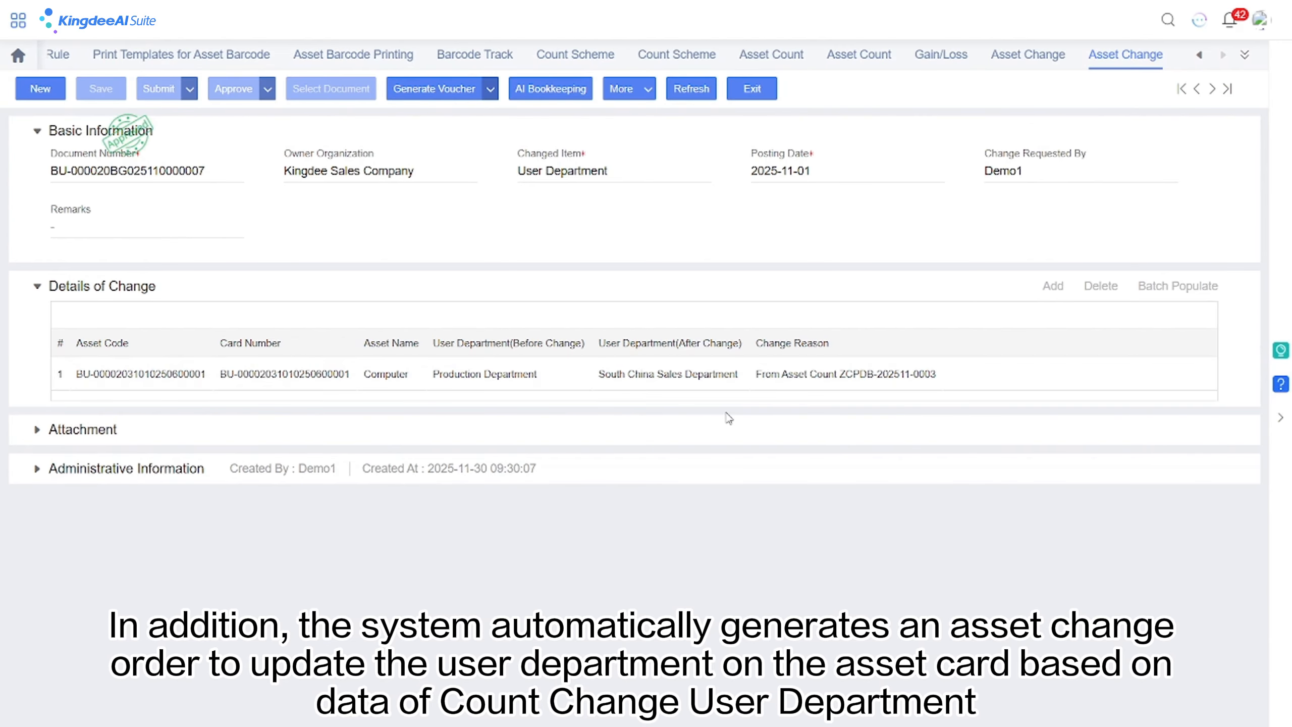
# Return to the Gain/Loss list and view its Convert To options for processing the inventory loss
pyautogui.click(948, 55)
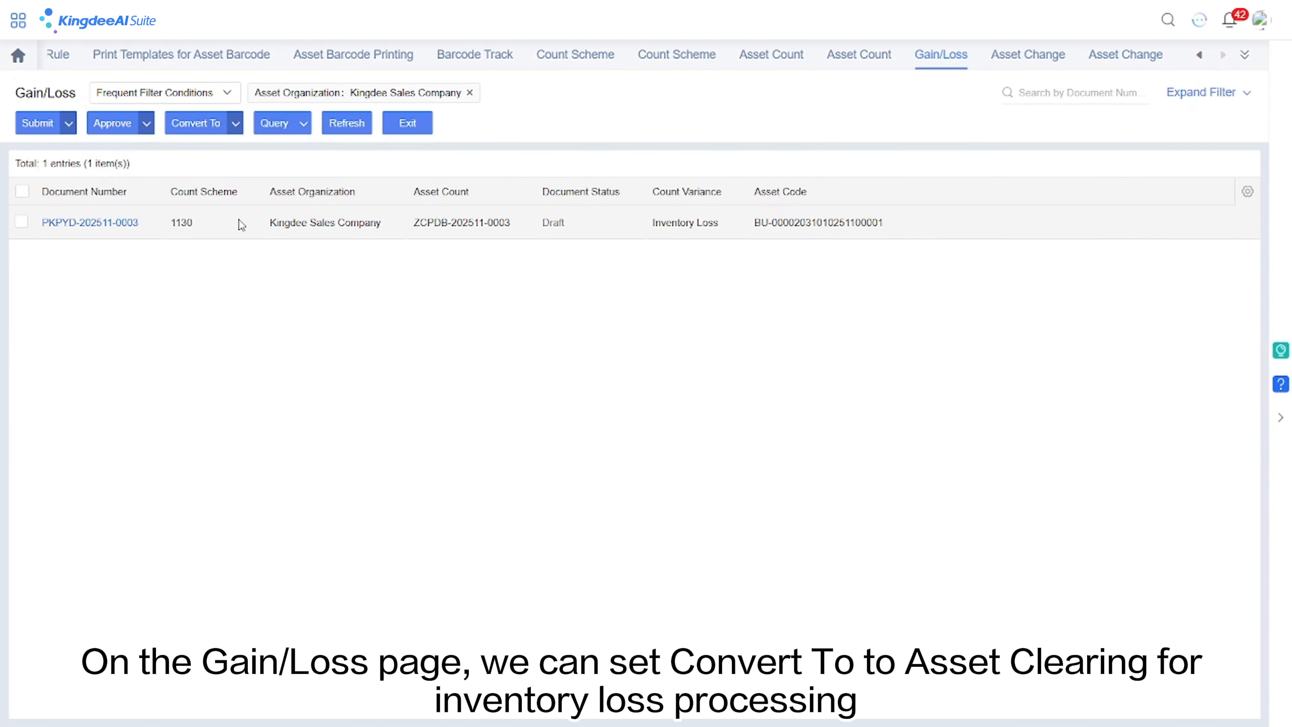
pyautogui.click(235, 123)
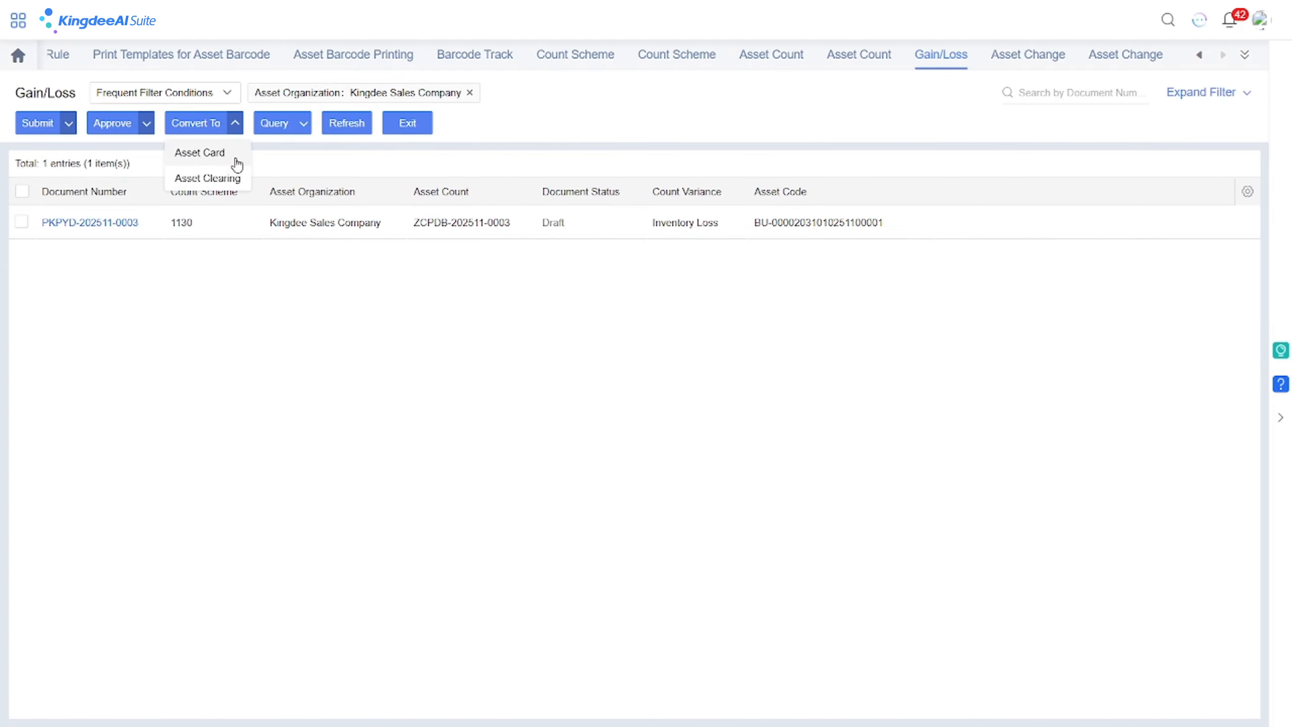
# Open the Count Report and display the count progress and variances for count scheme 1130
pyautogui.click(19, 24)
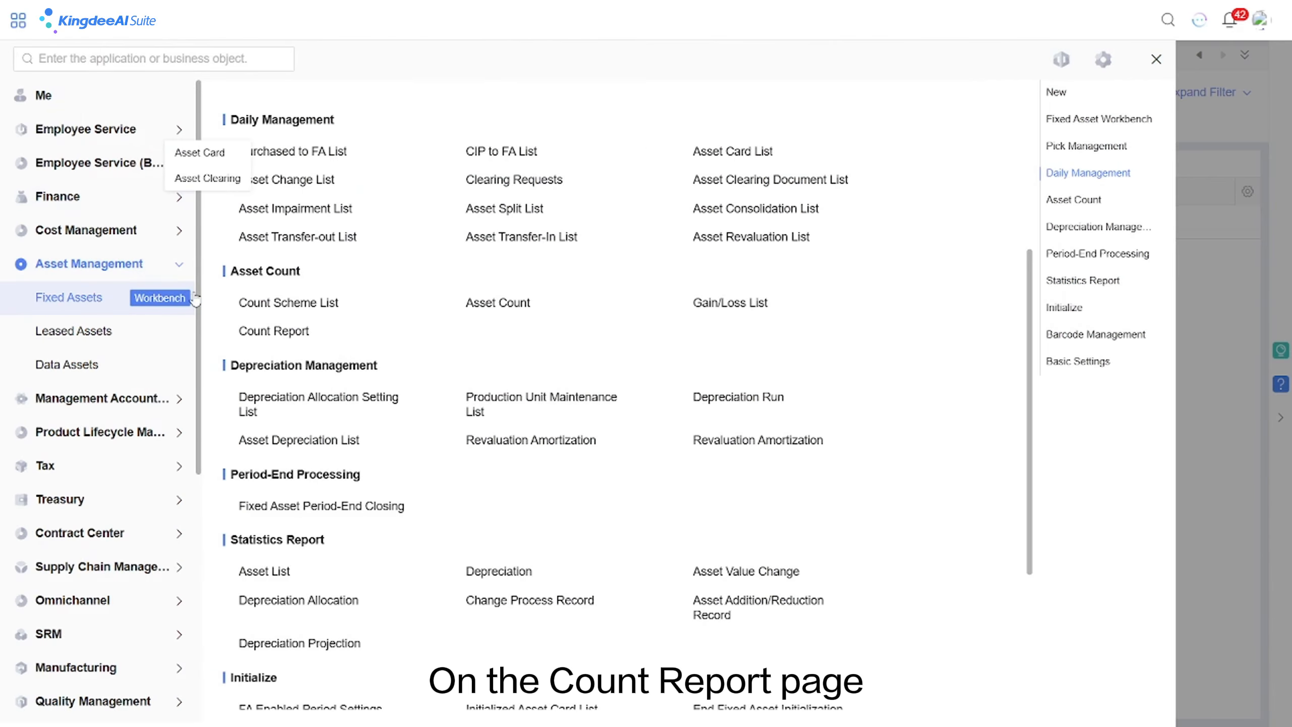
pyautogui.click(257, 331)
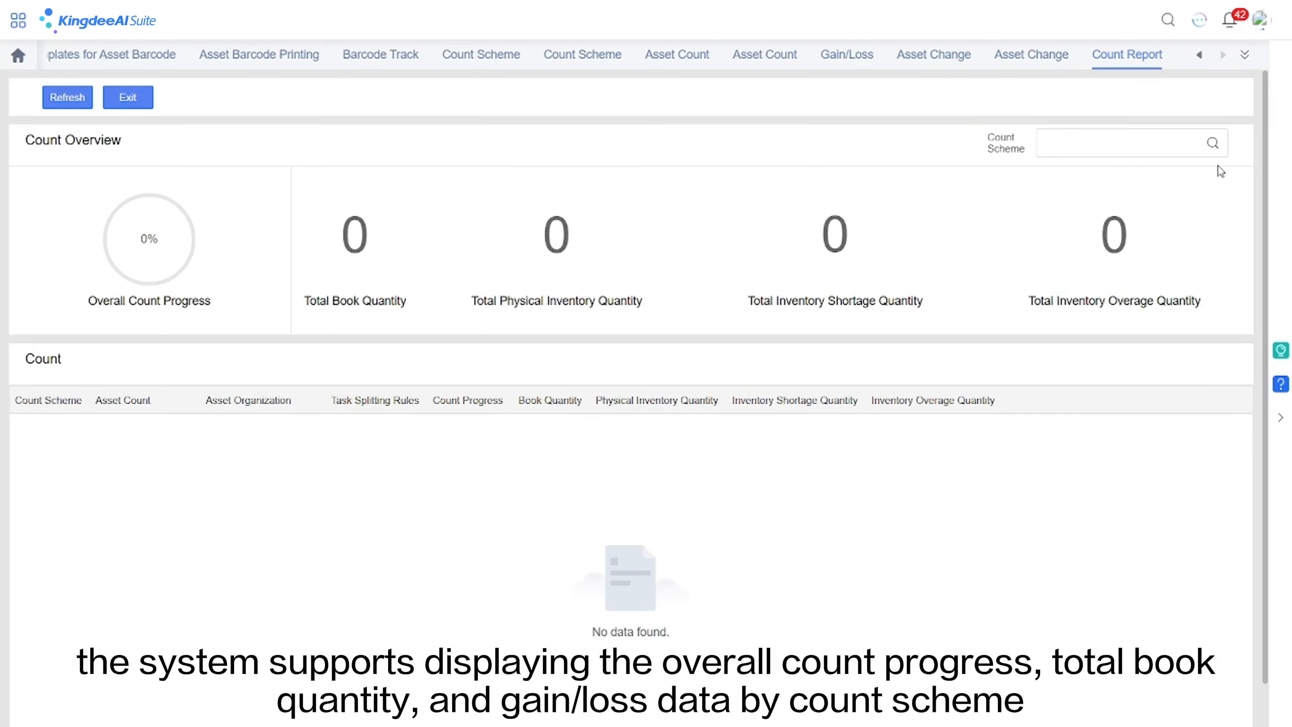
pyautogui.click(1214, 143)
pyautogui.click(514, 236)
pyautogui.doubleClick(514, 237)
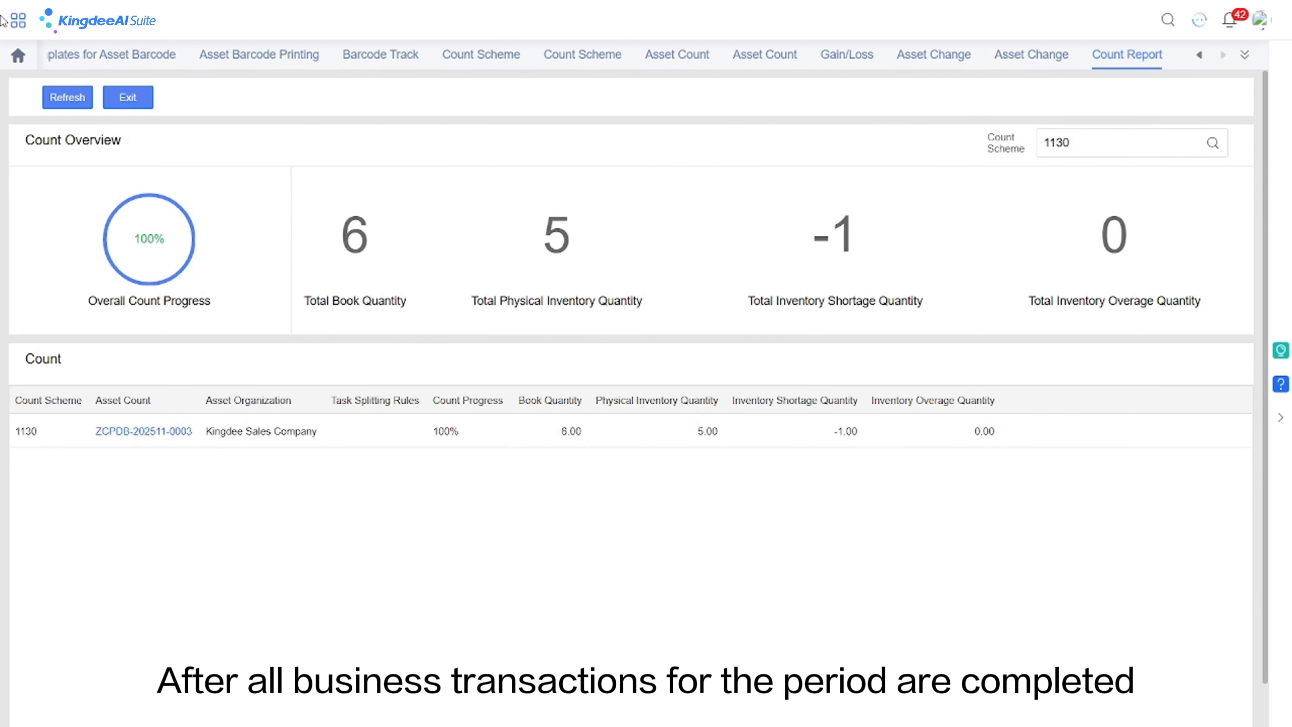
# Run depreciation for Kingdee Sales Company under the Chinese Standards Accounting Policy for FP 11, FY 2025
pyautogui.click(17, 20)
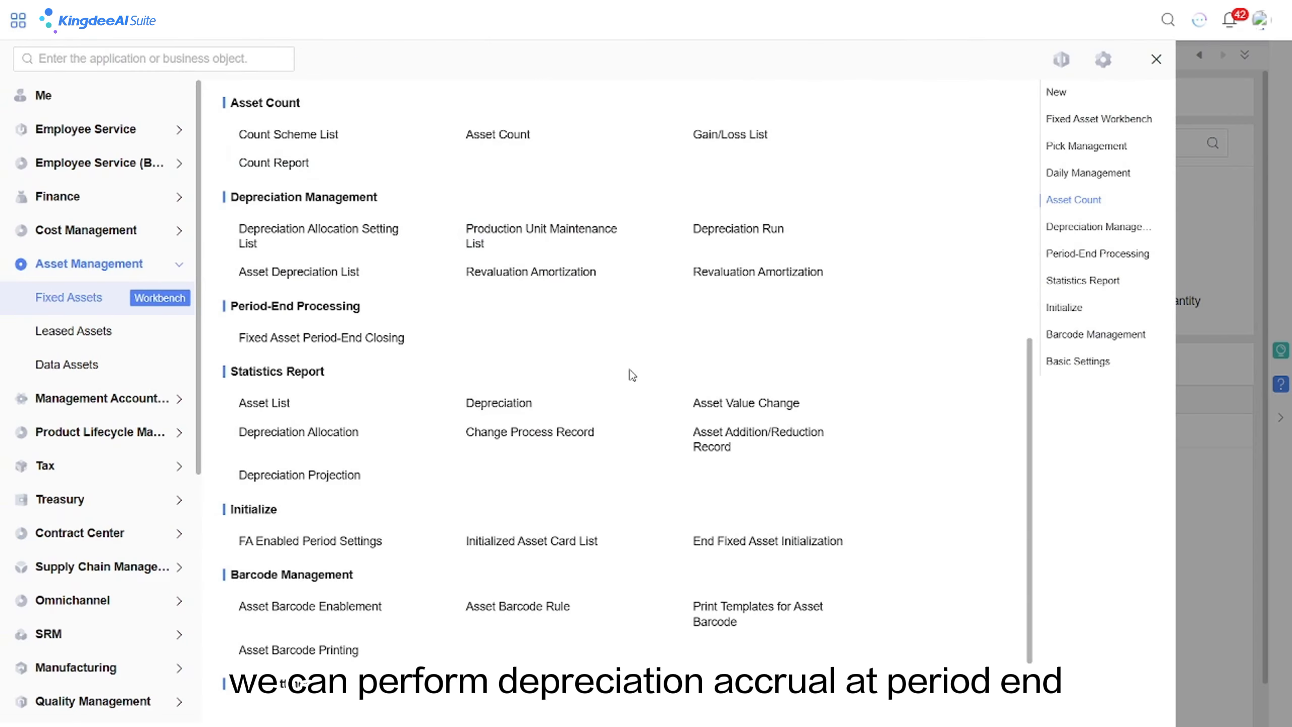
pyautogui.click(736, 233)
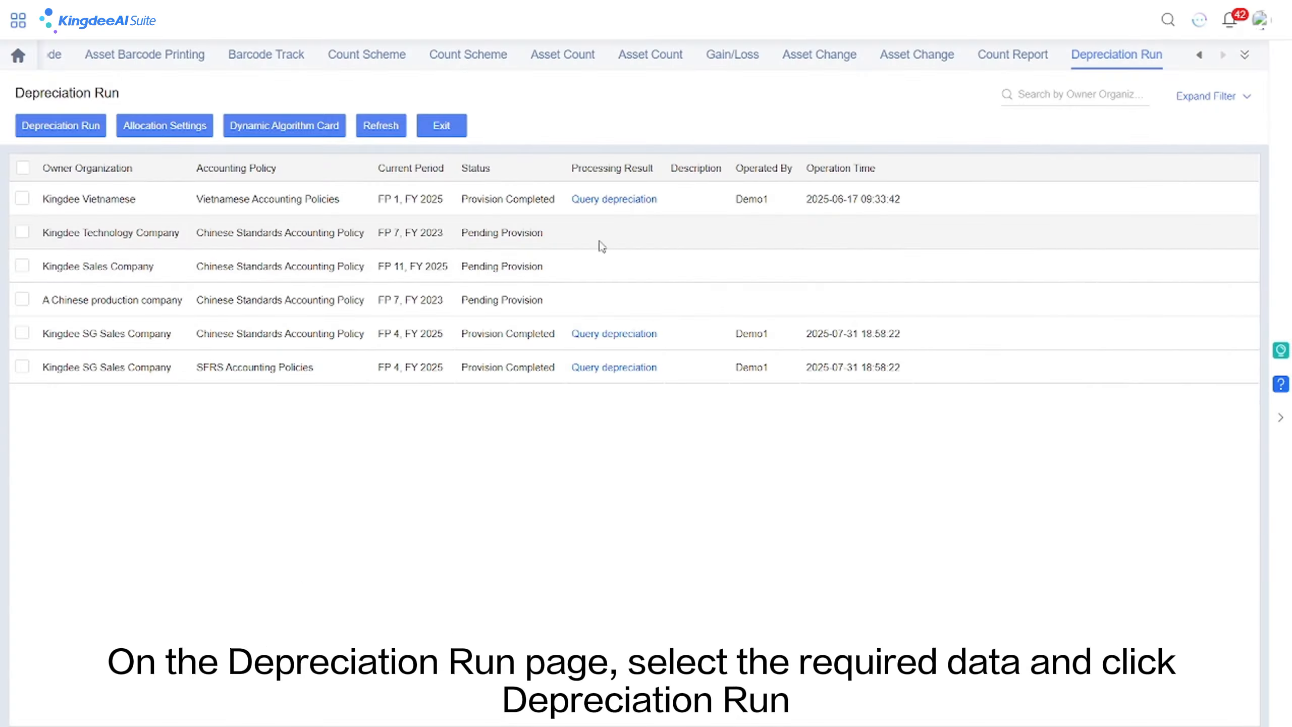
pyautogui.click(161, 277)
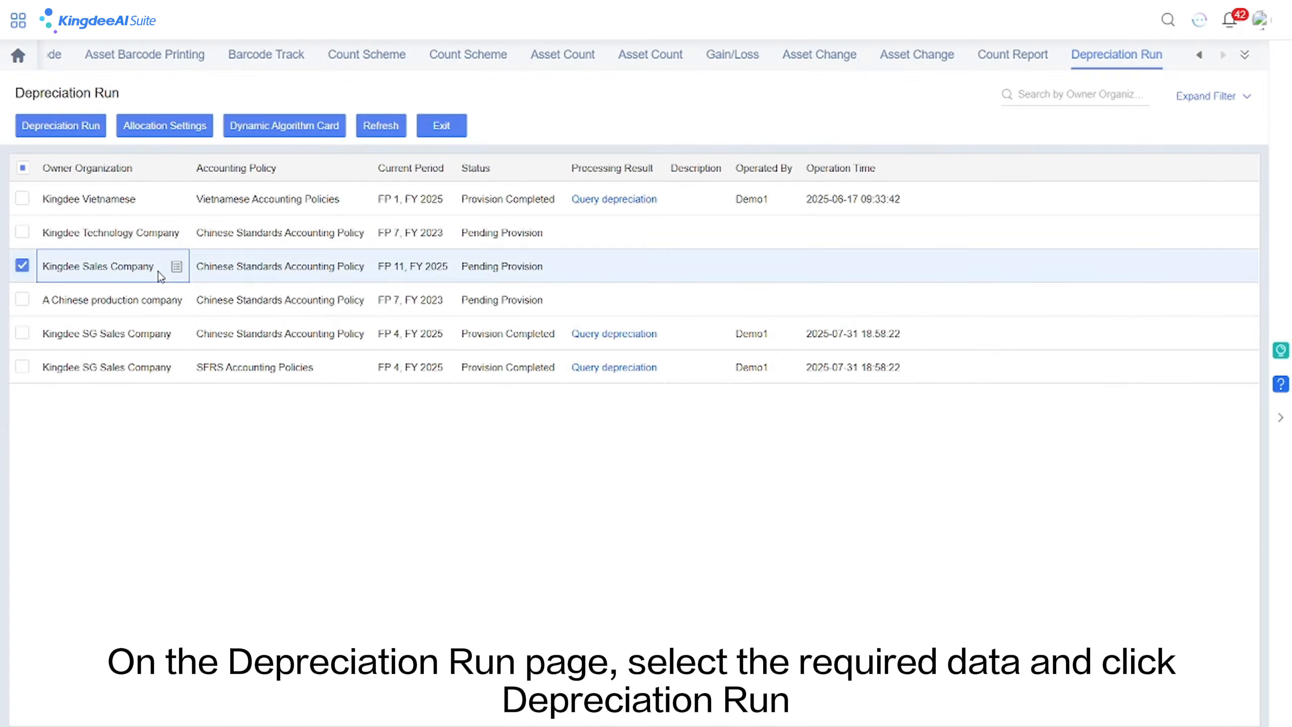
pyautogui.click(83, 127)
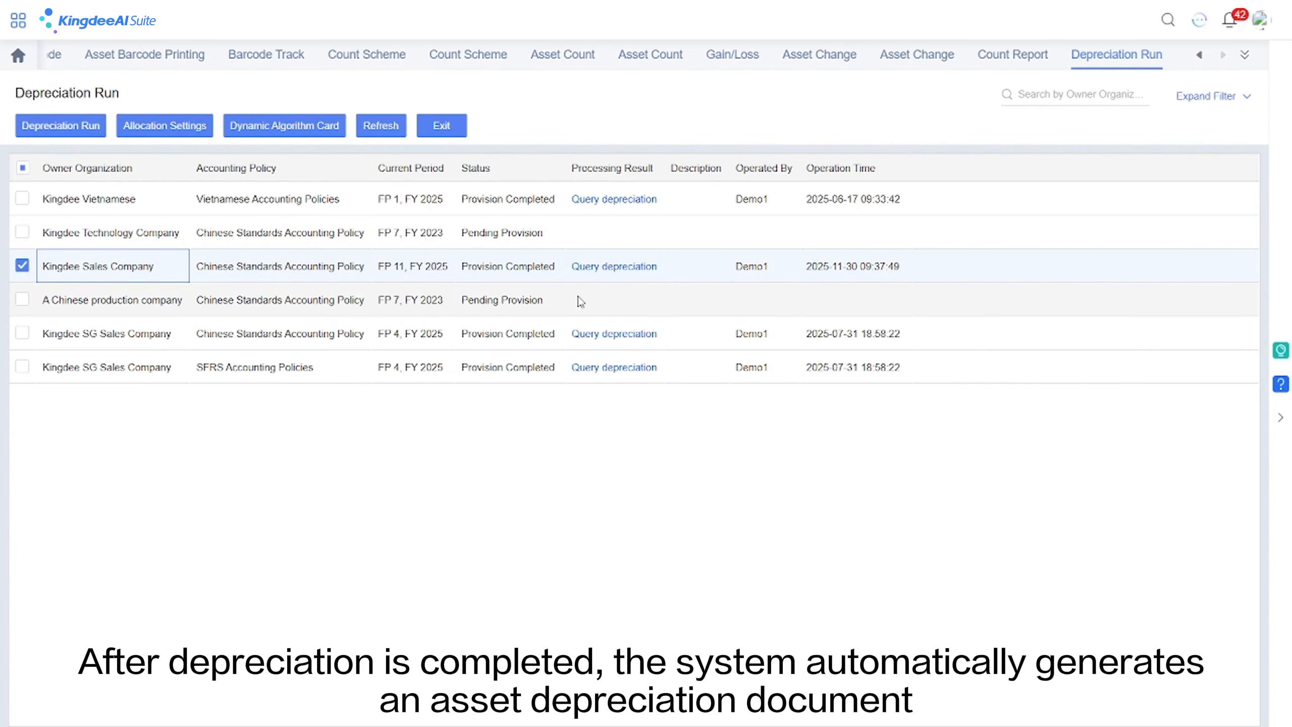
# Open Kingdee Sales Company's asset depreciation document for FP 11, FY 2025 and examine the Factory Building's allocation details and calculation information
pyautogui.click(612, 273)
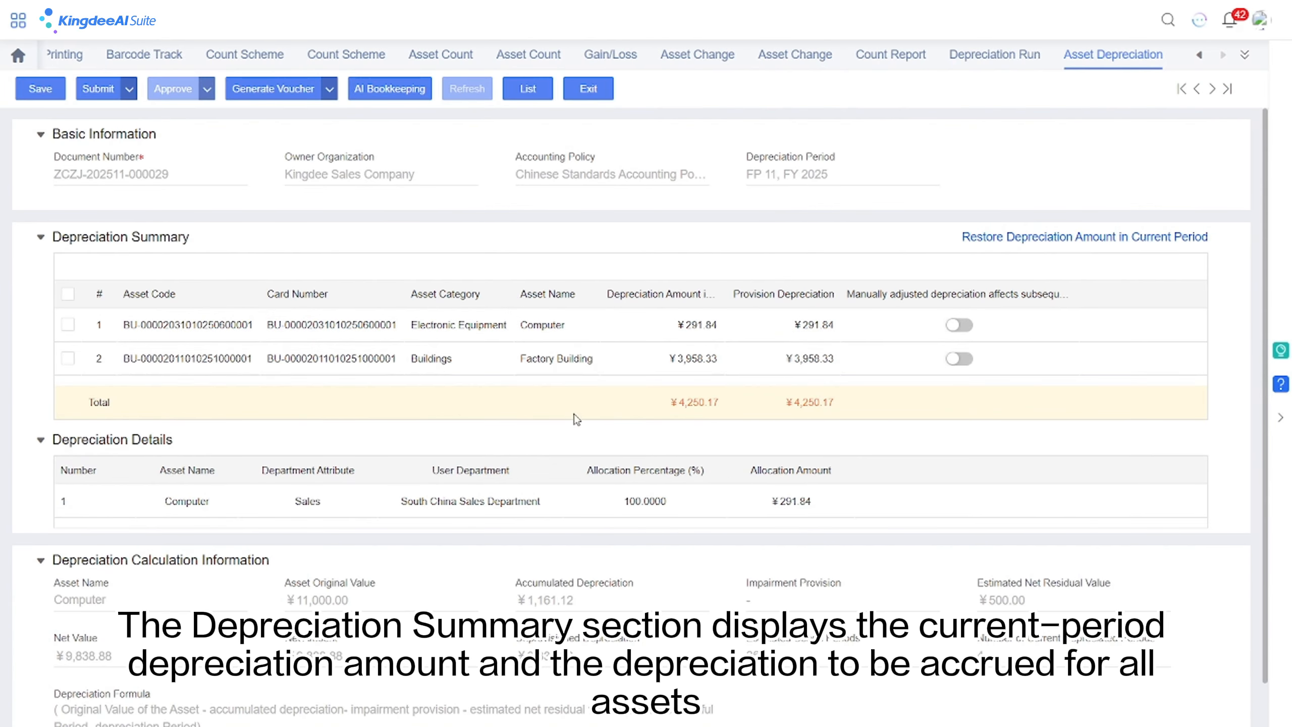
pyautogui.click(580, 359)
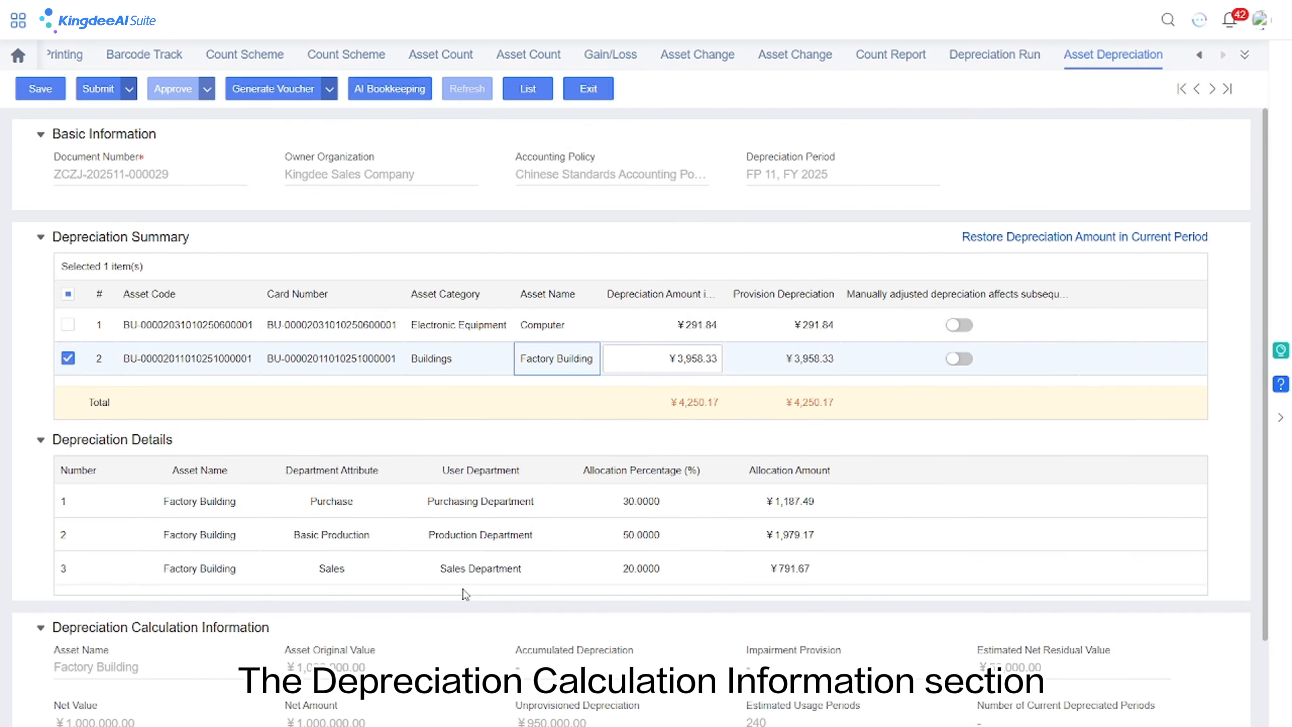
pyautogui.scroll(-2, 465, 594)
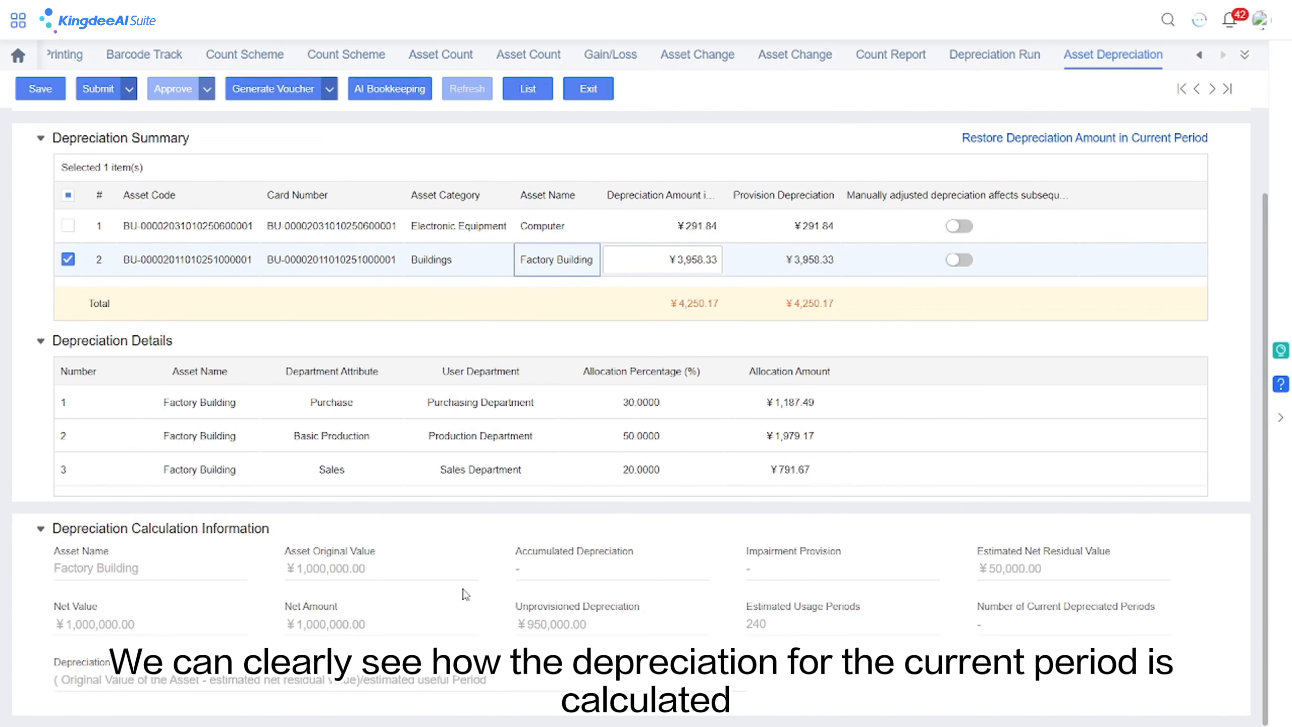
pyautogui.scroll(2, 465, 595)
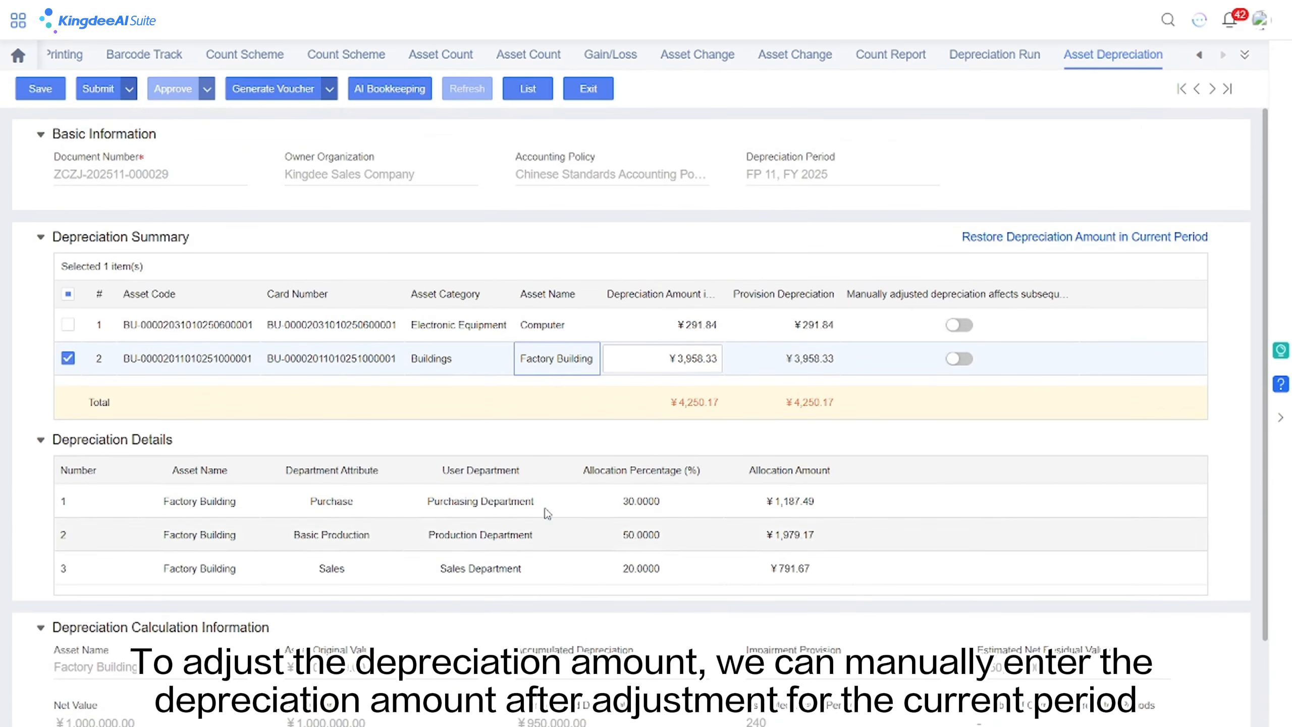
# Set the Computer's current-period depreciation amount to 300 and let the manual adjustment affect subsequent periods
pyautogui.click(651, 329)
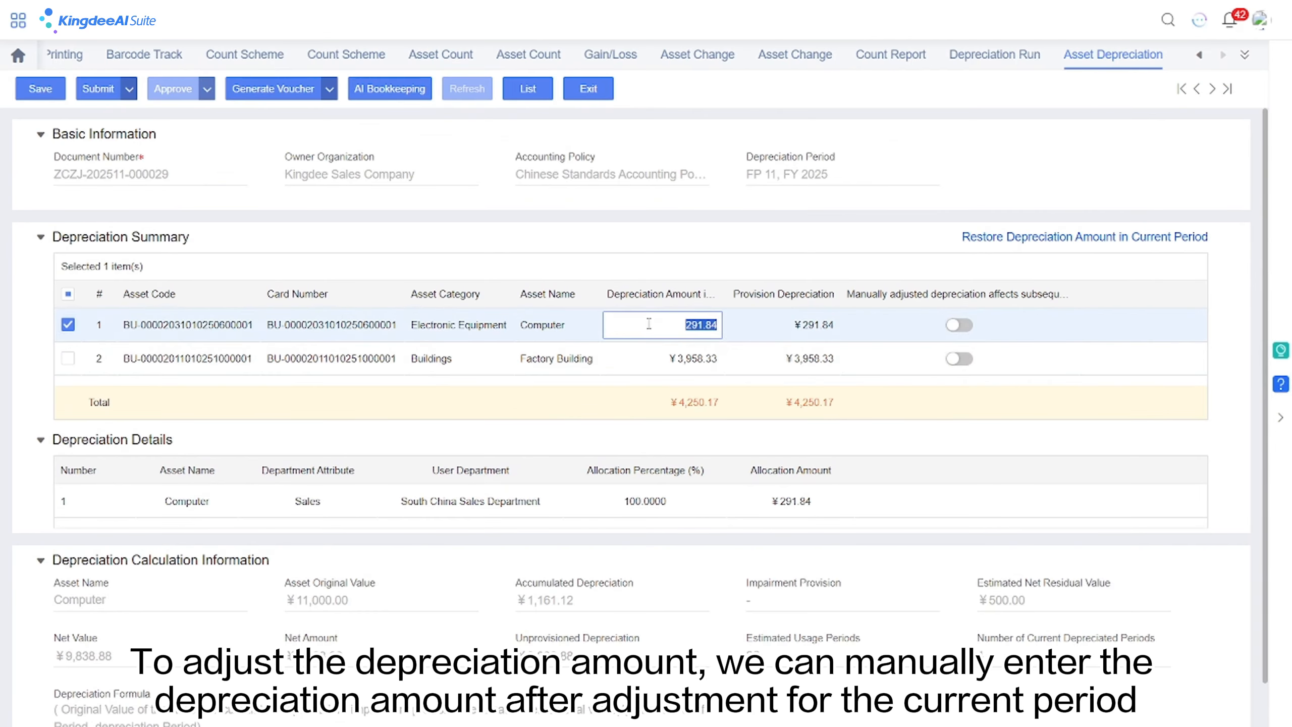
pyautogui.write('300')
pyautogui.click(960, 325)
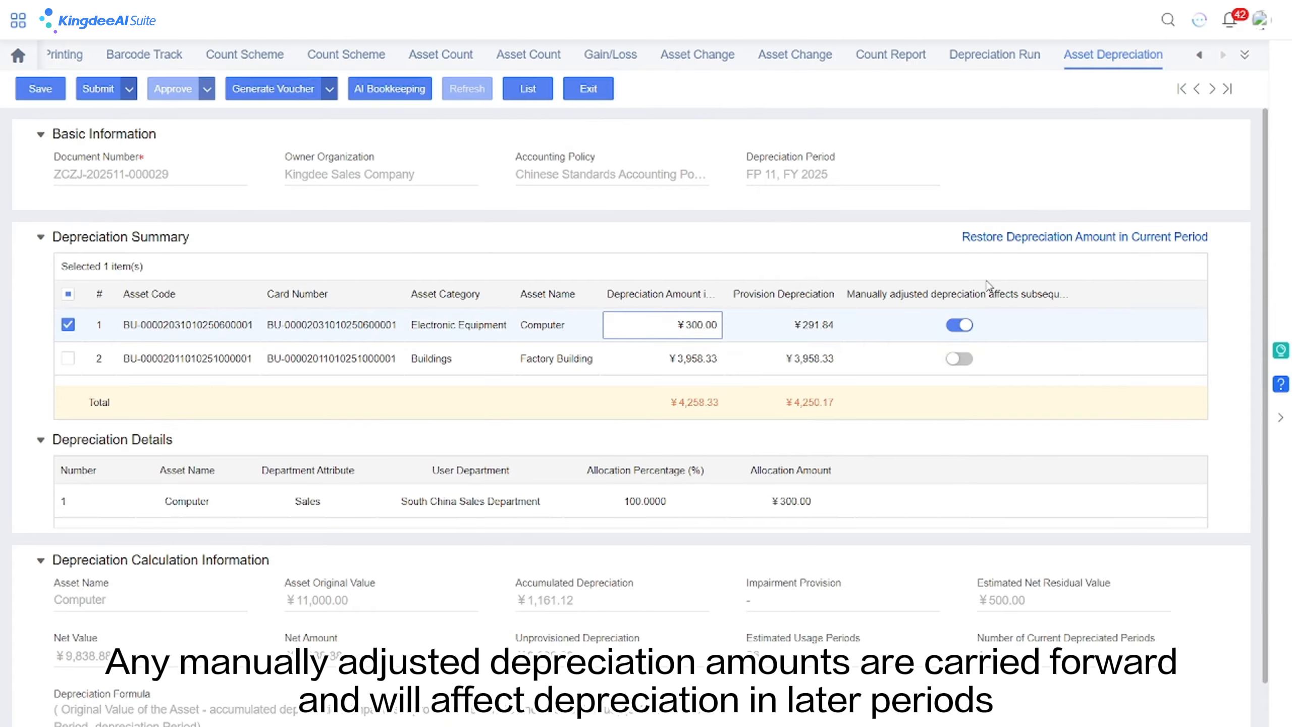
# Query the Asset List report for Kingdee Sales Company in FP 11, FY 2025 and review its columns through Depreciation Allocation Information
pyautogui.click(17, 19)
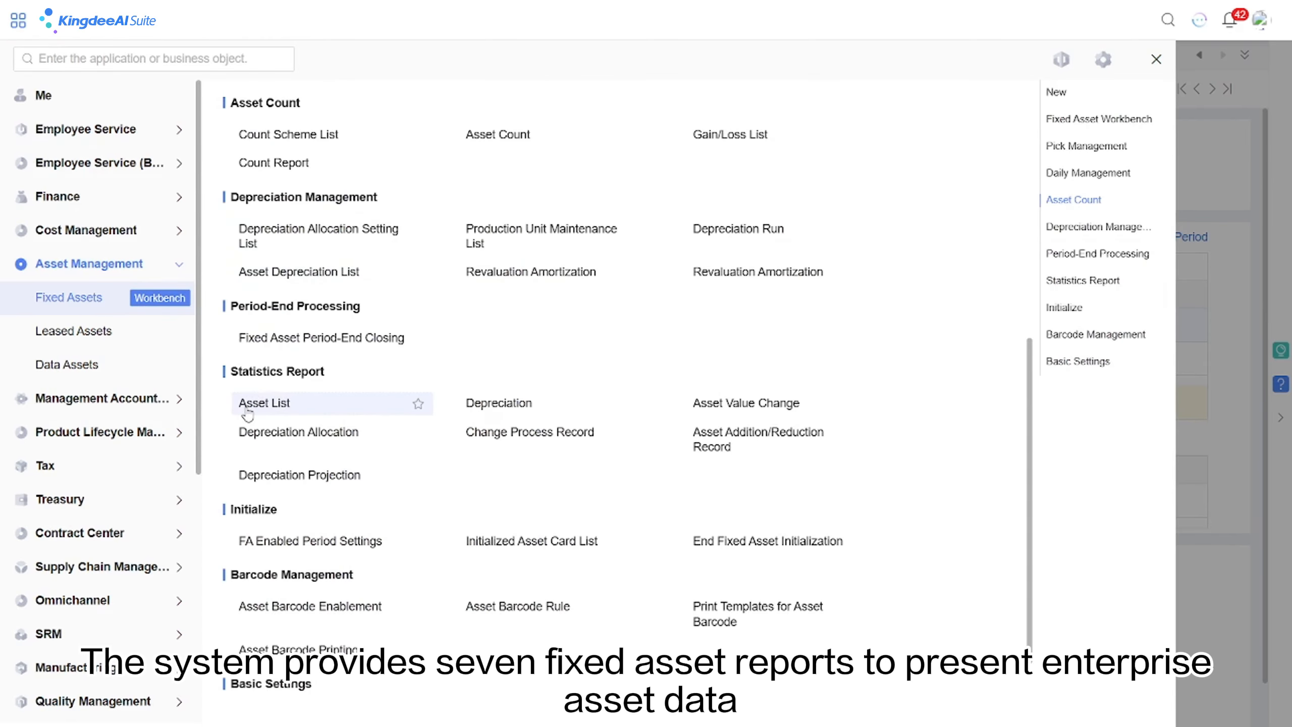
pyautogui.click(264, 402)
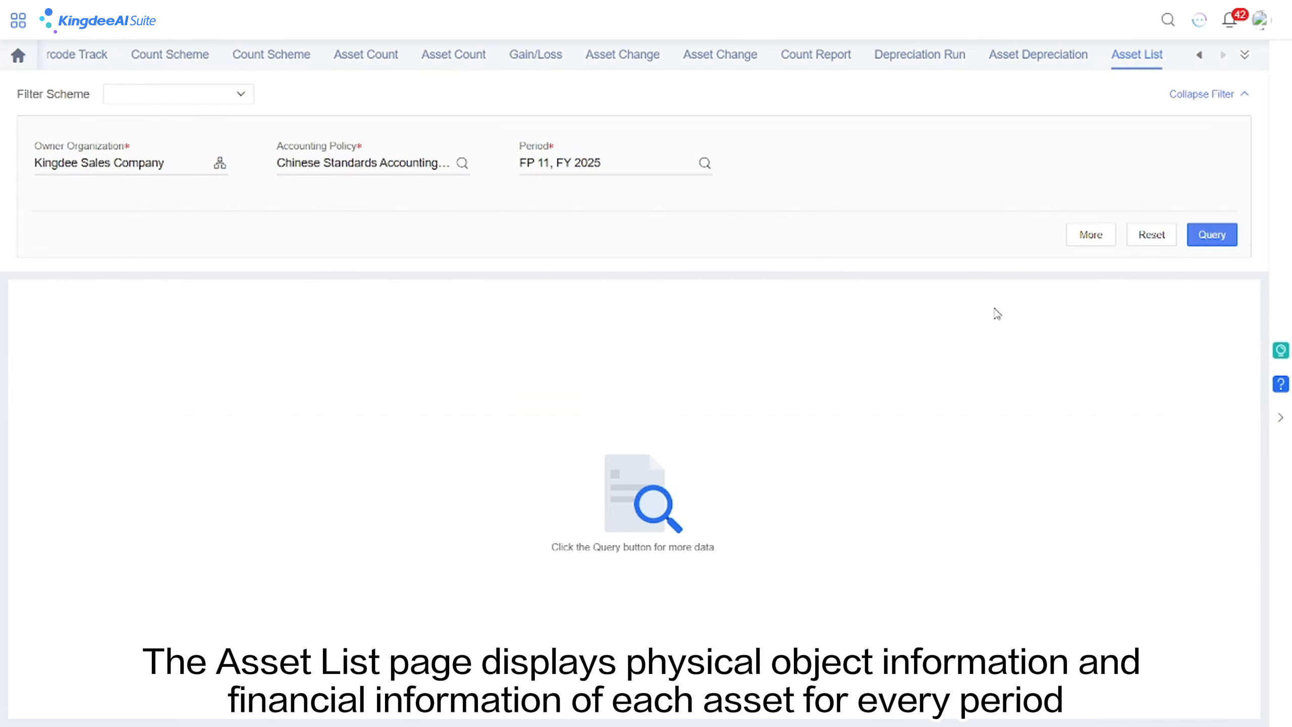
pyautogui.click(1091, 234)
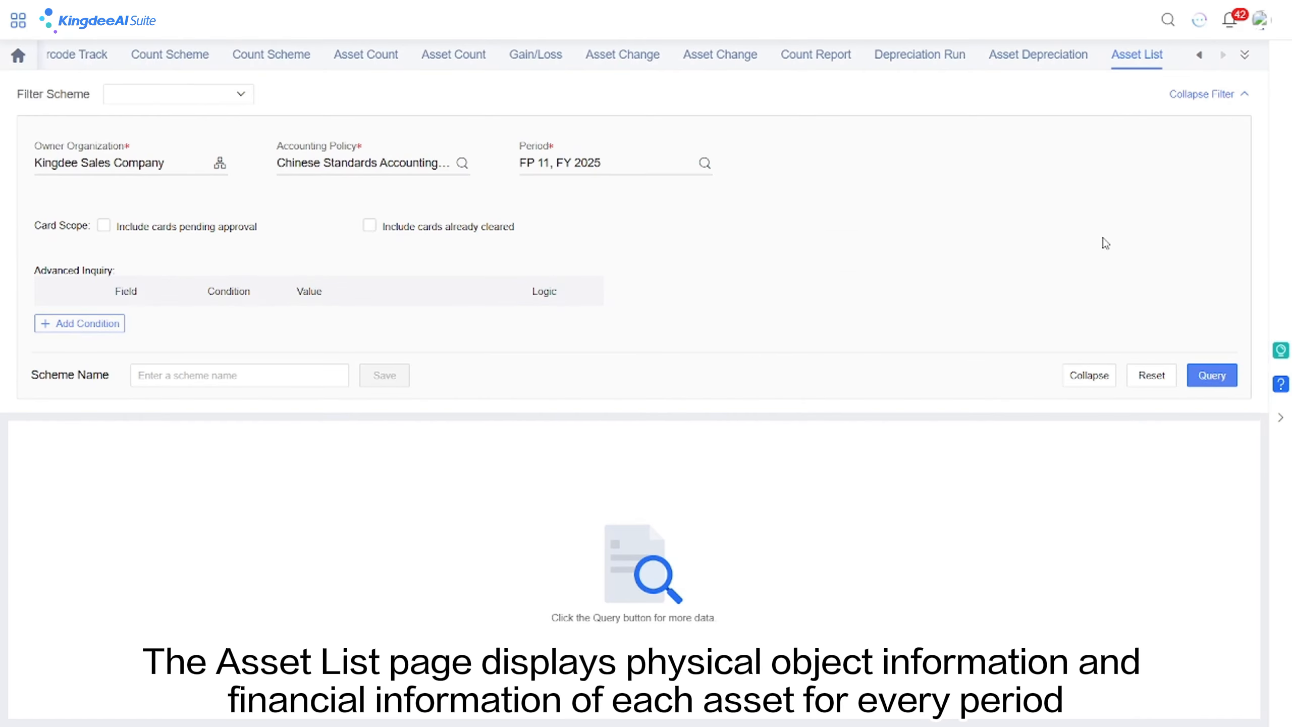
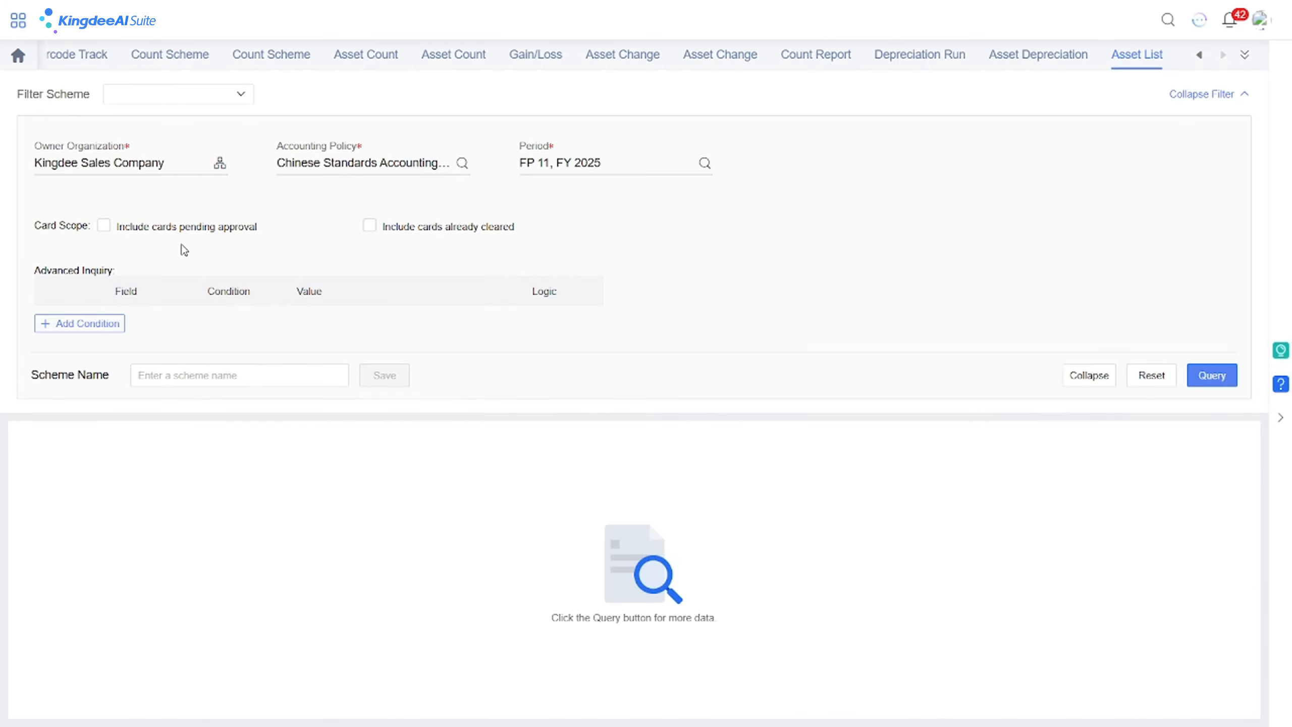
pyautogui.click(1219, 381)
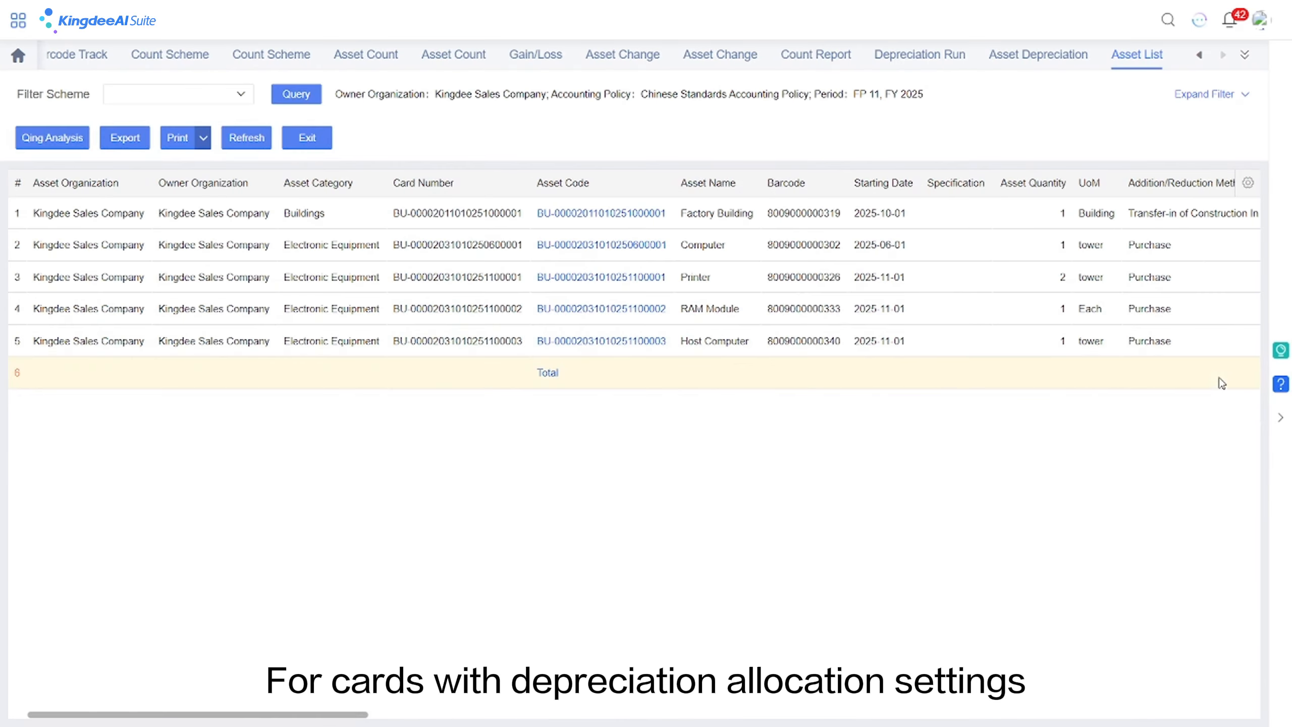
pyautogui.hscroll(10, 448, 713)
pyautogui.moveTo(449, 723); pyautogui.dragTo(988, 724)
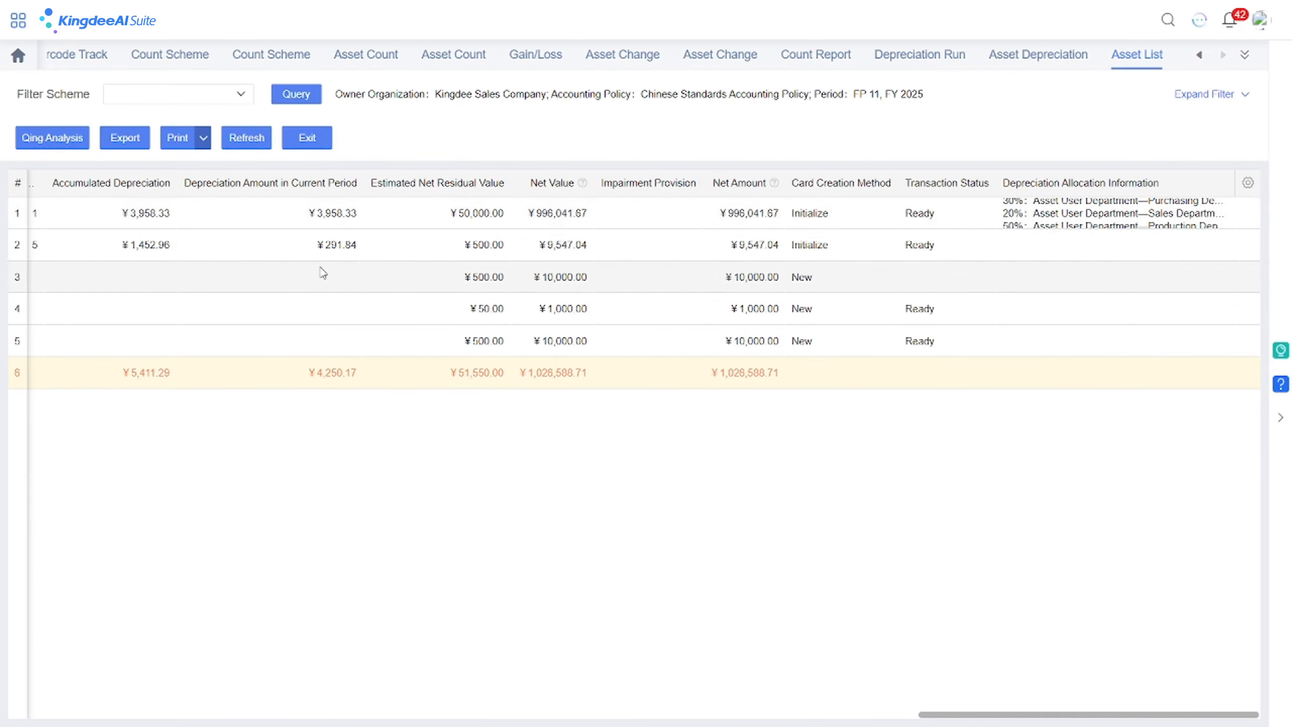
# Query the Depreciation report for FP 11, FY 2025 with Display by Detail Document and review the beginning and current-period values
pyautogui.click(23, 57)
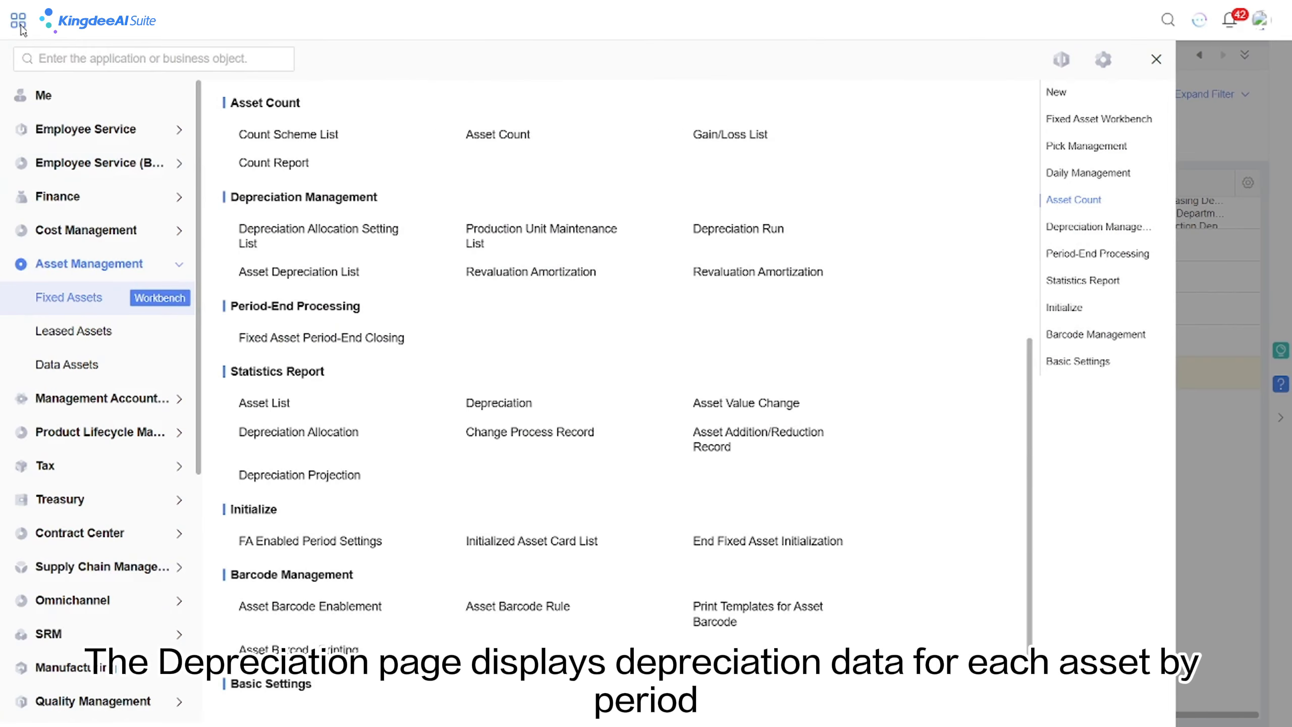
pyautogui.click(489, 405)
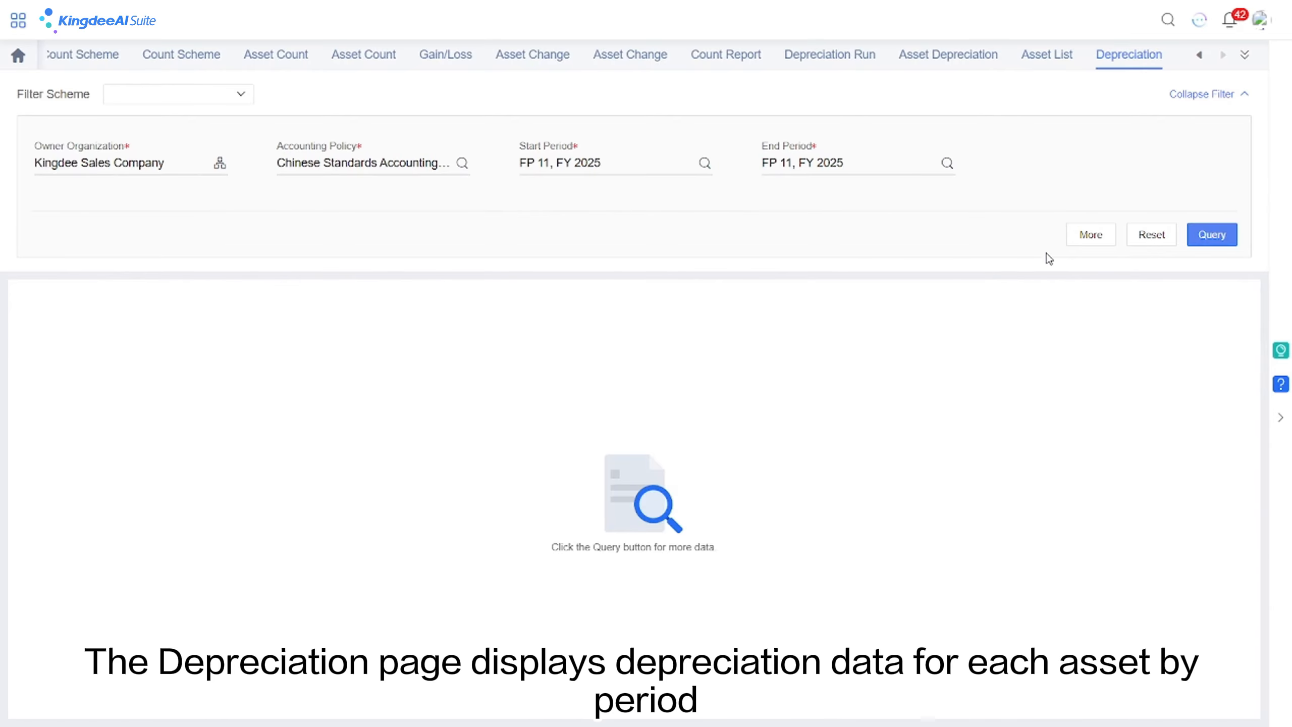
pyautogui.click(1082, 239)
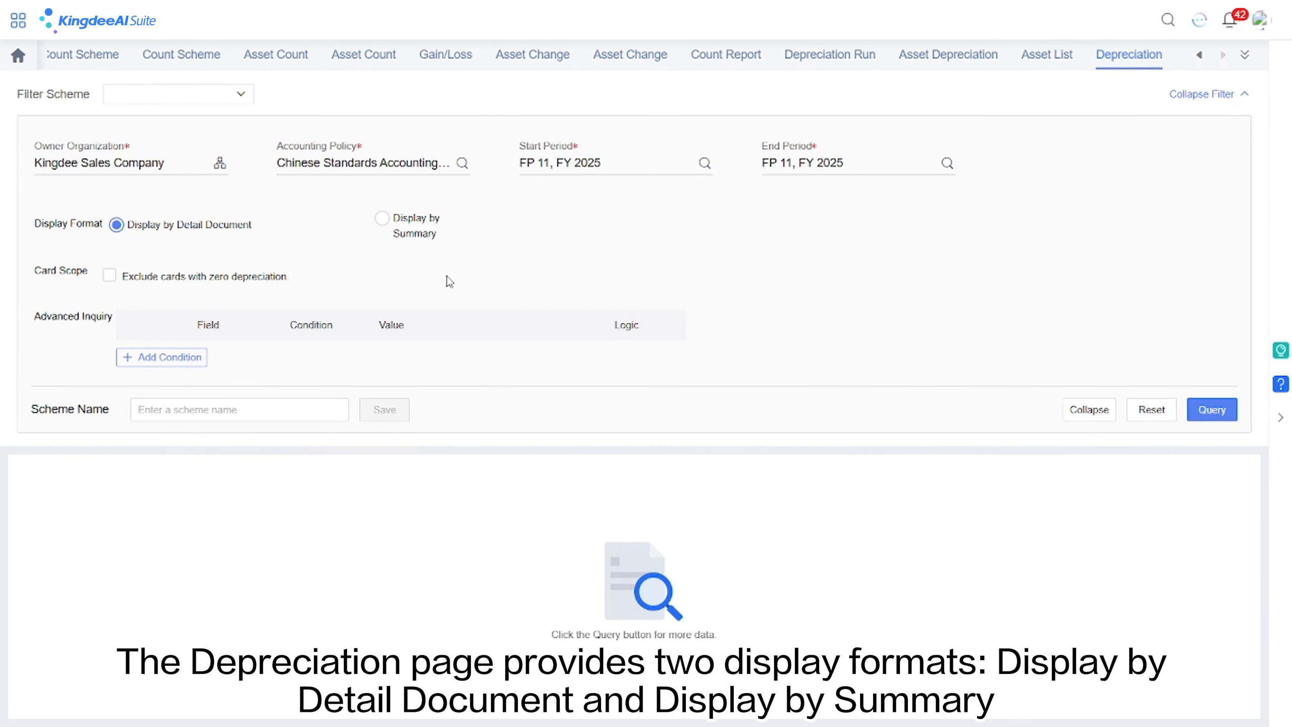
pyautogui.click(1206, 414)
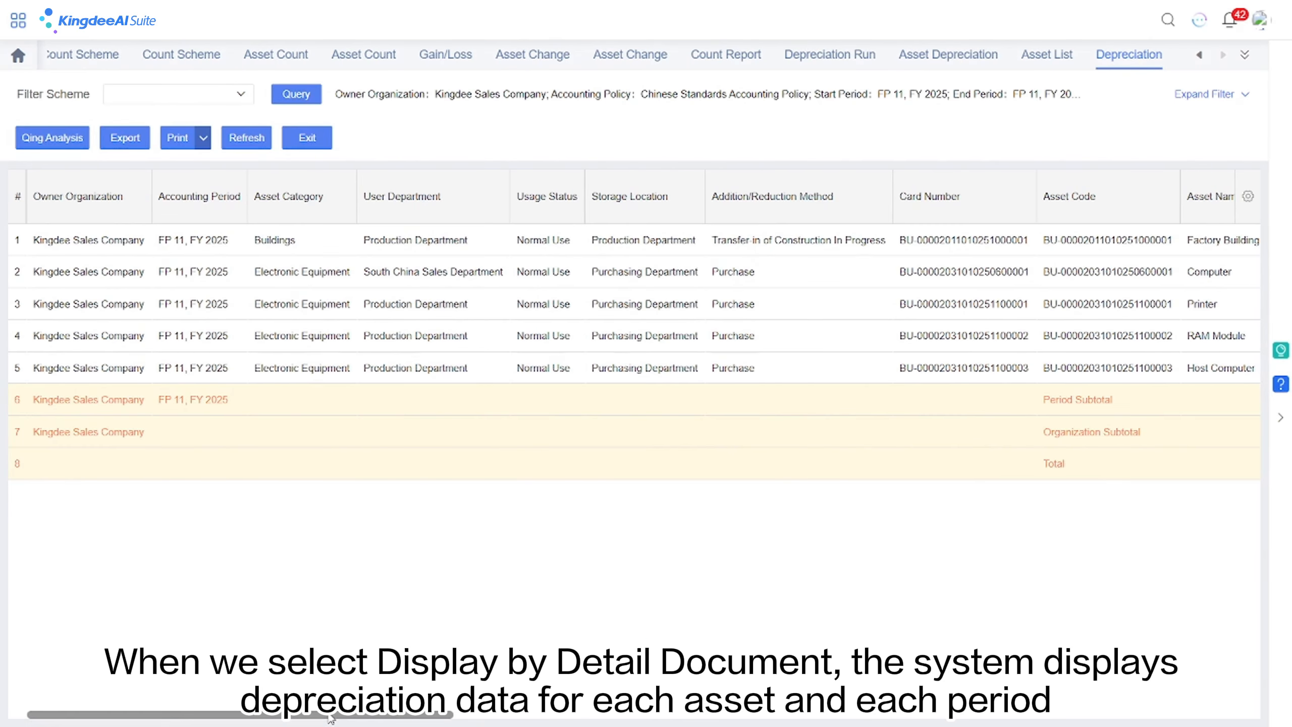
pyautogui.moveTo(330, 718); pyautogui.dragTo(897, 715)
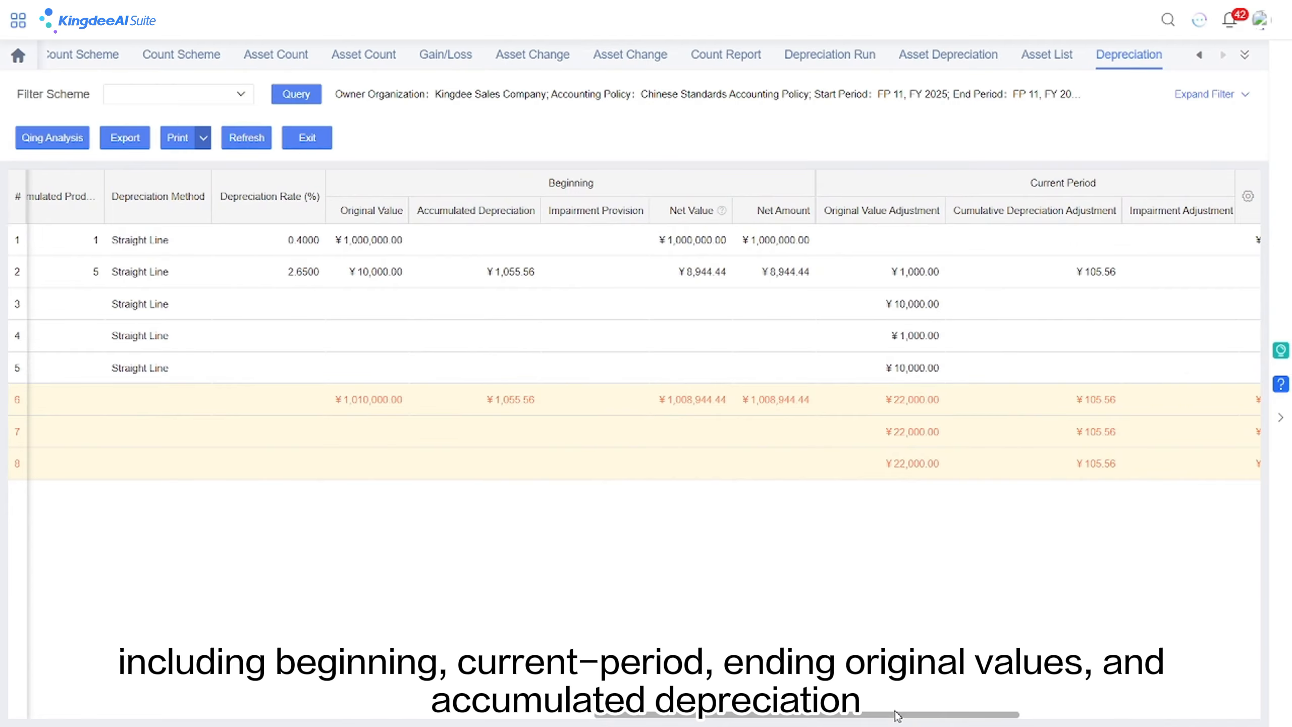
# Query the Depreciation report with Display by Summary aggregated by Asset Category, review it and reopen the filter to view the card scope option
pyautogui.click(1204, 95)
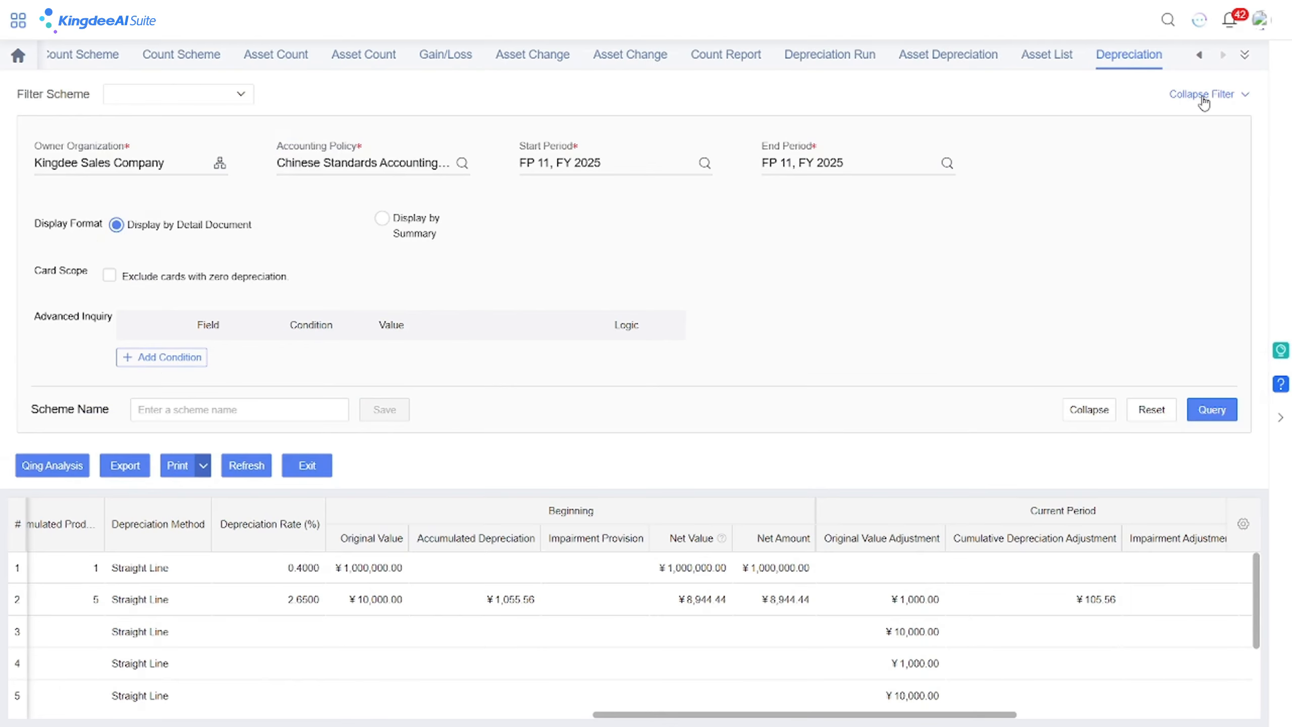
pyautogui.click(383, 219)
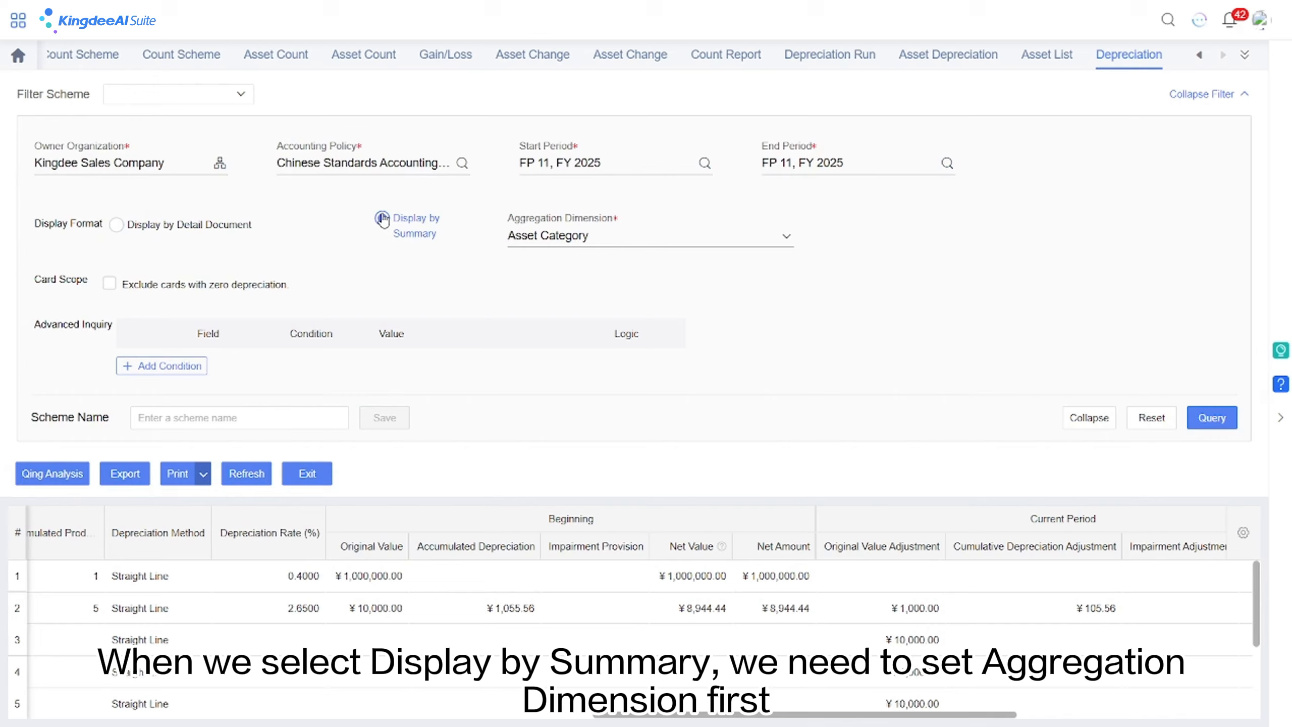
pyautogui.click(629, 246)
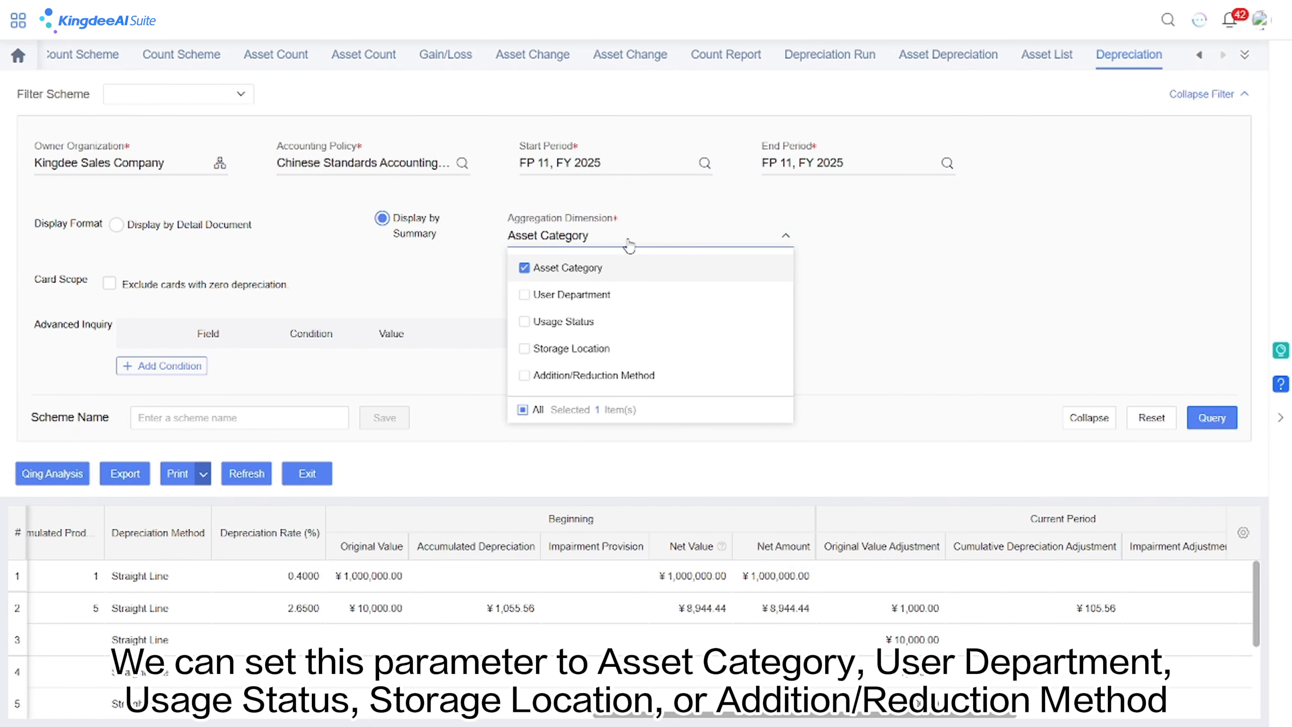
pyautogui.click(933, 307)
pyautogui.click(1214, 420)
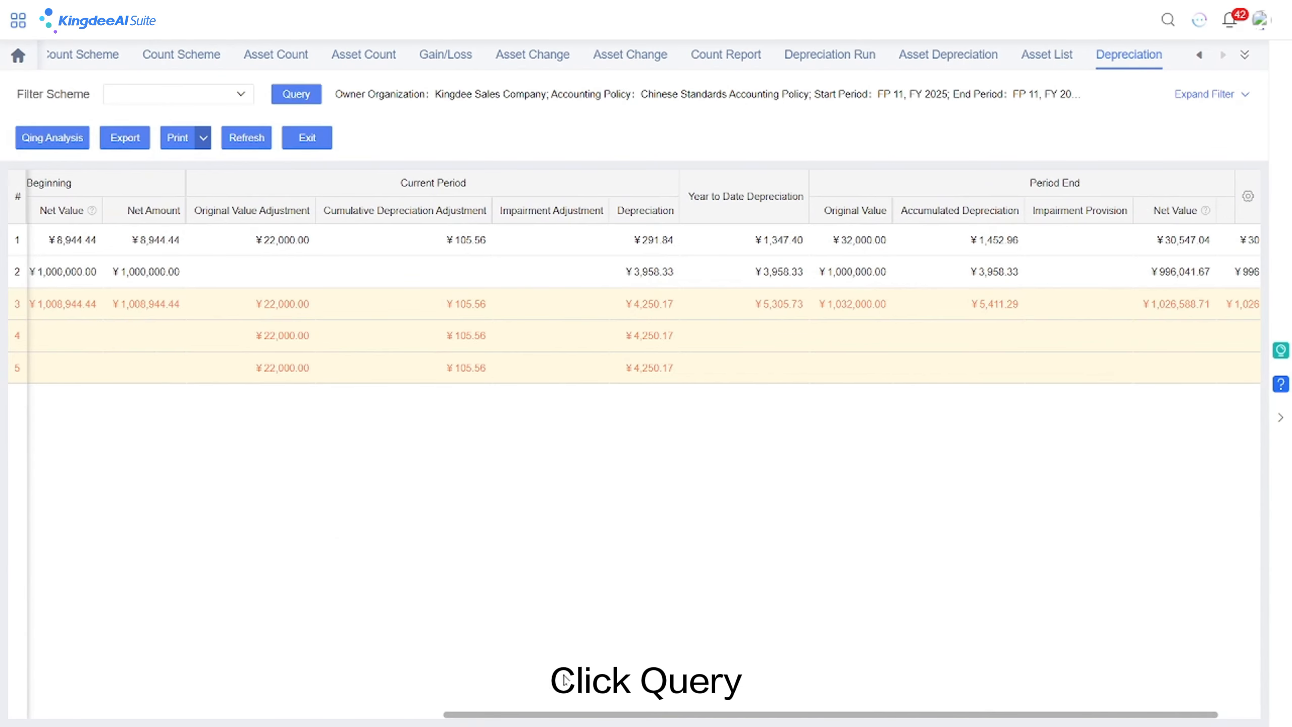
pyautogui.moveTo(379, 726); pyautogui.dragTo(110, 674)
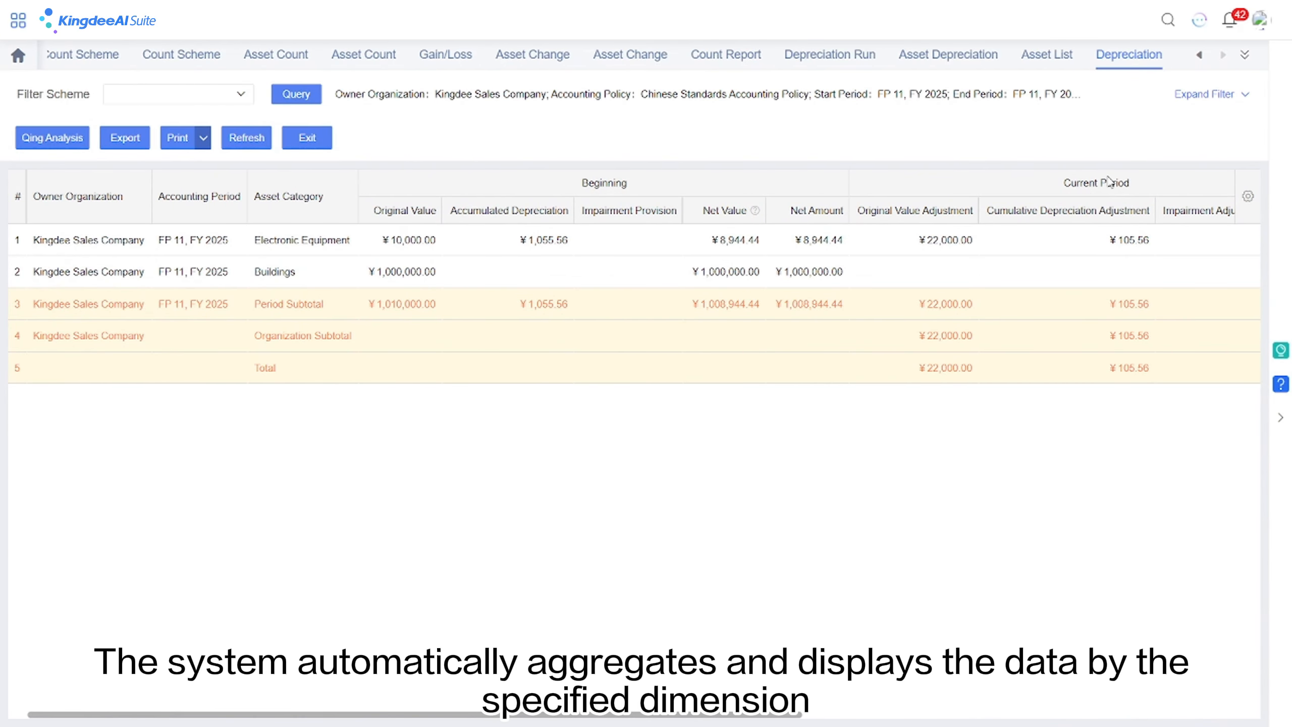
pyautogui.click(1186, 94)
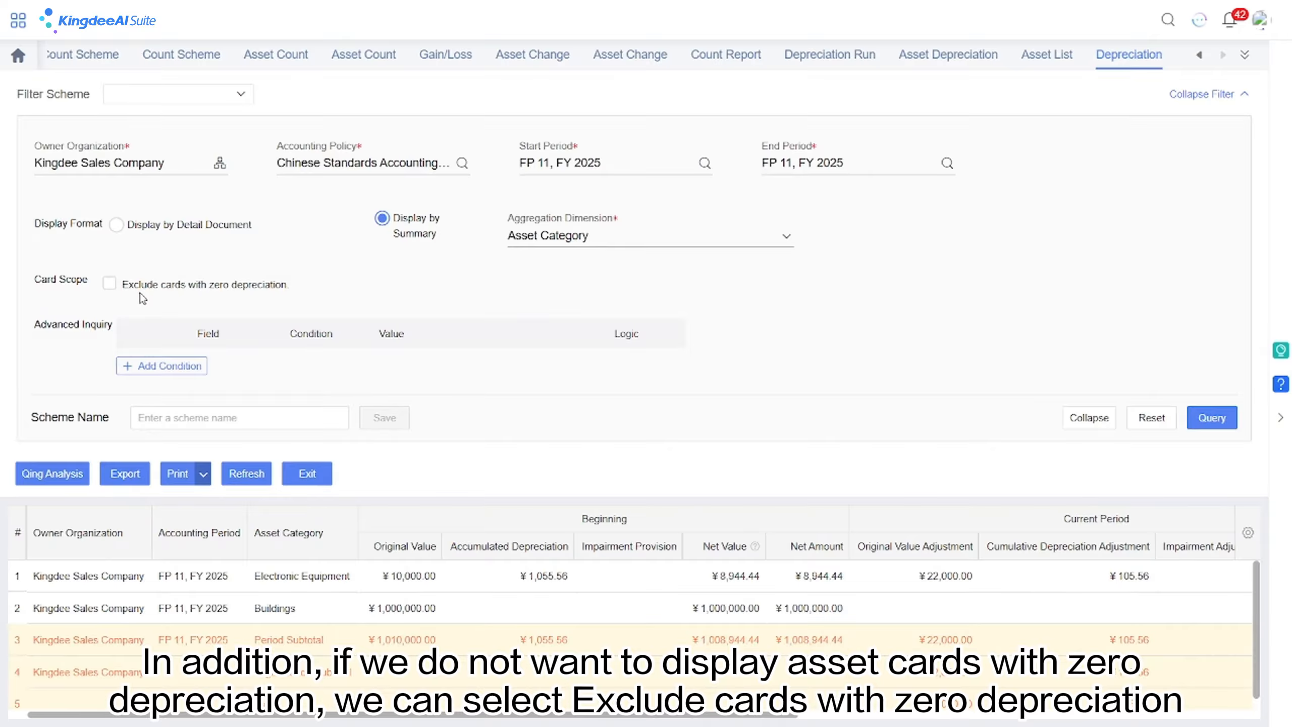
# Query the Asset Value Change report for FP 11, FY 2025 and review the original value and accumulated depreciation changes
pyautogui.click(18, 20)
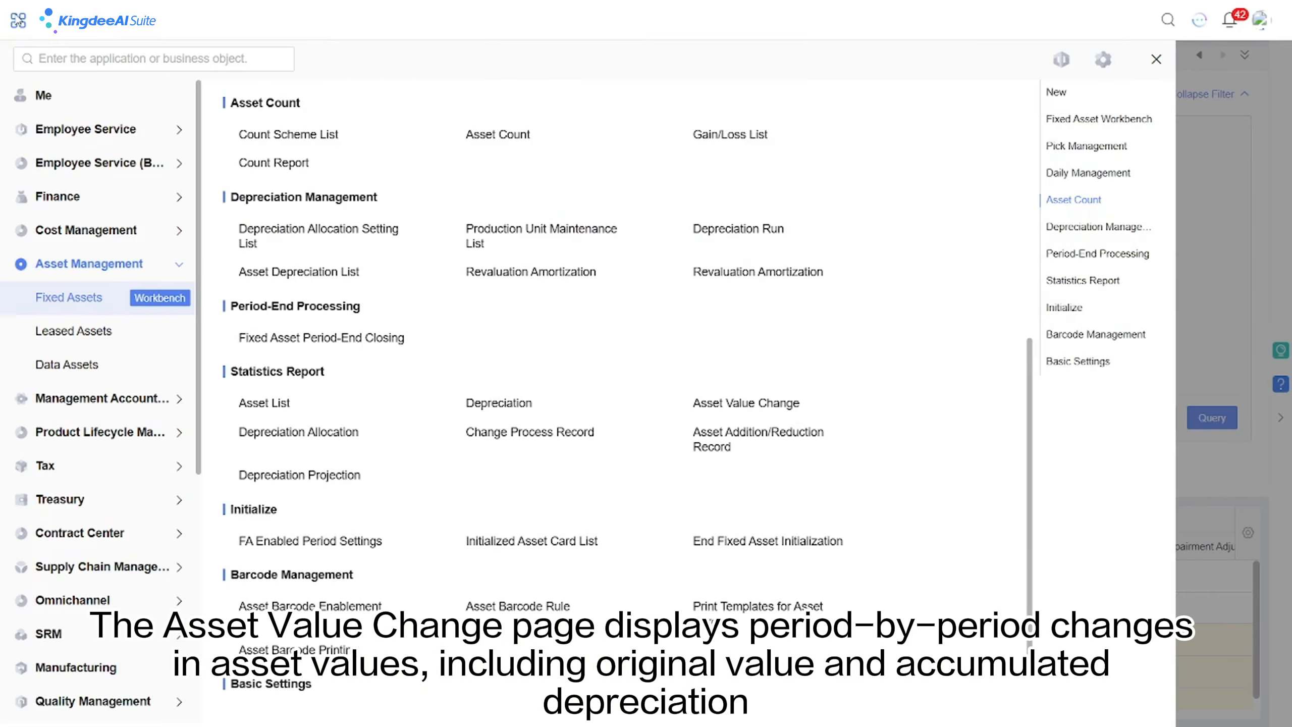
pyautogui.click(740, 405)
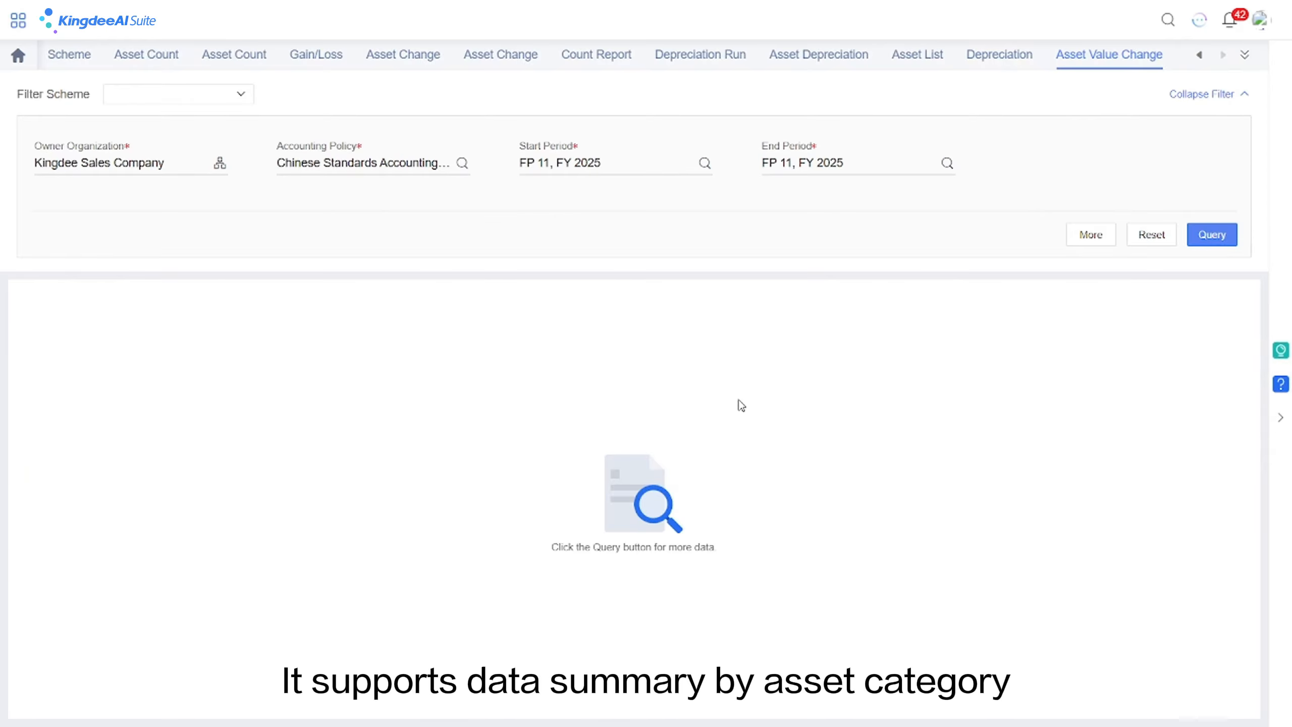
pyautogui.click(1211, 236)
pyautogui.moveTo(458, 715); pyautogui.dragTo(684, 722)
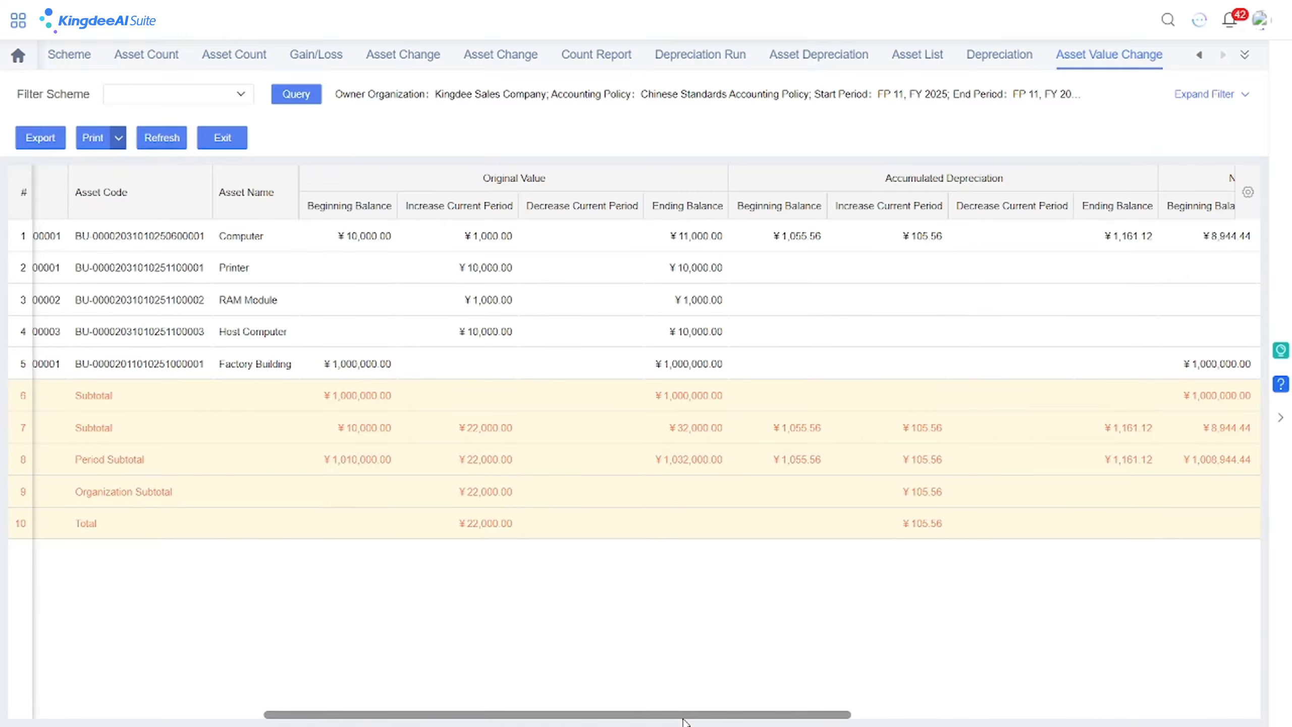
# View the dimension display options of the Depreciation Allocation report and query it for FP 11, FY 2025 with dimensions shown by Name
pyautogui.click(18, 21)
pyautogui.click(314, 437)
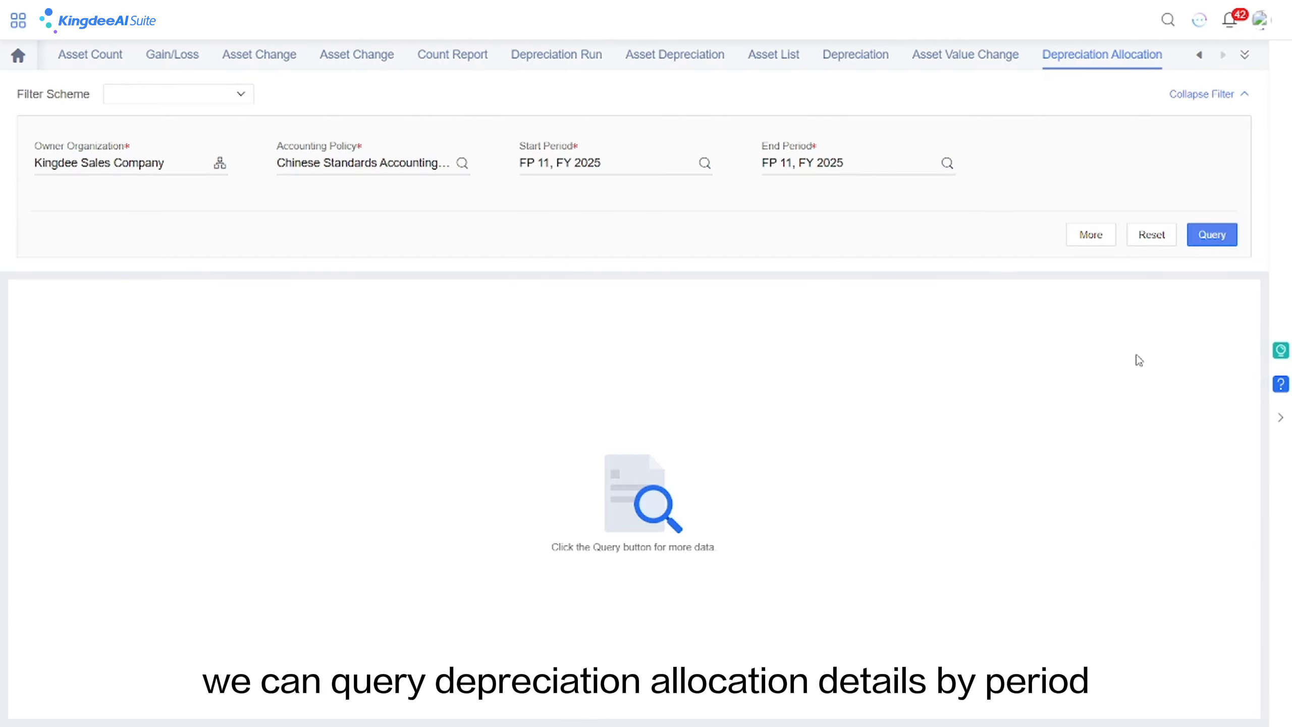
pyautogui.click(1086, 239)
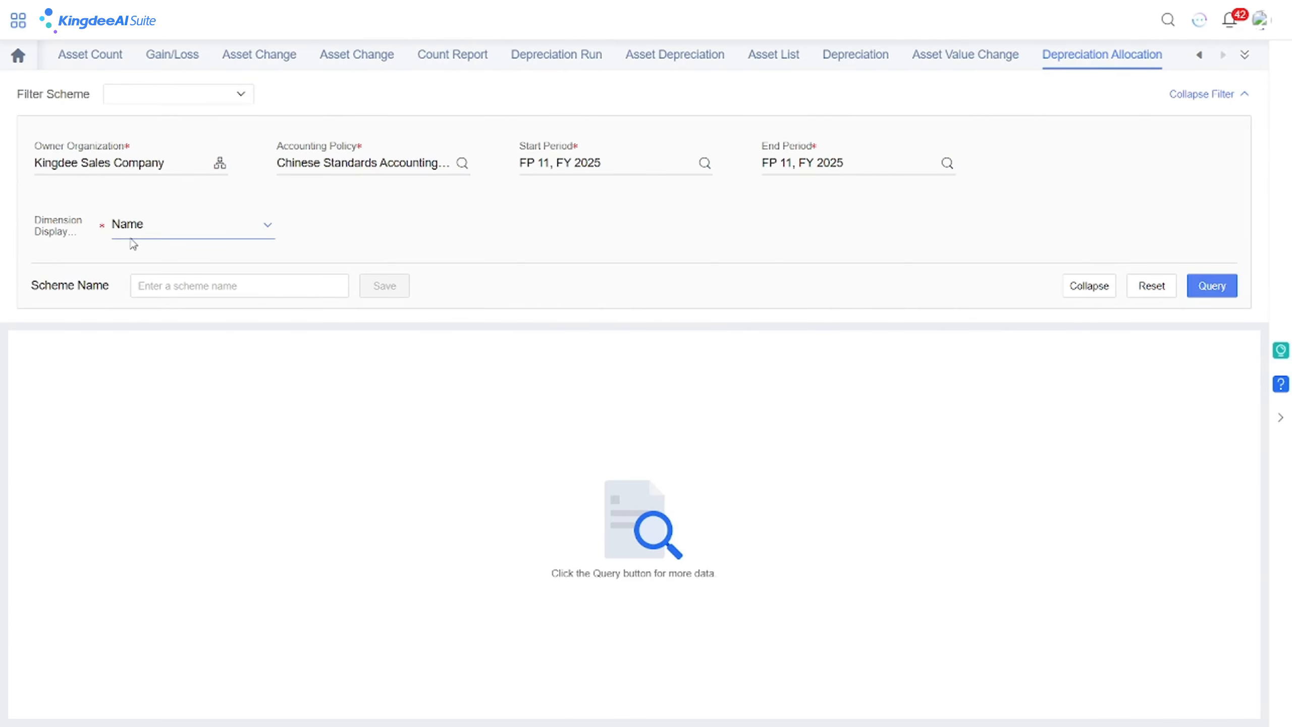
pyautogui.click(163, 232)
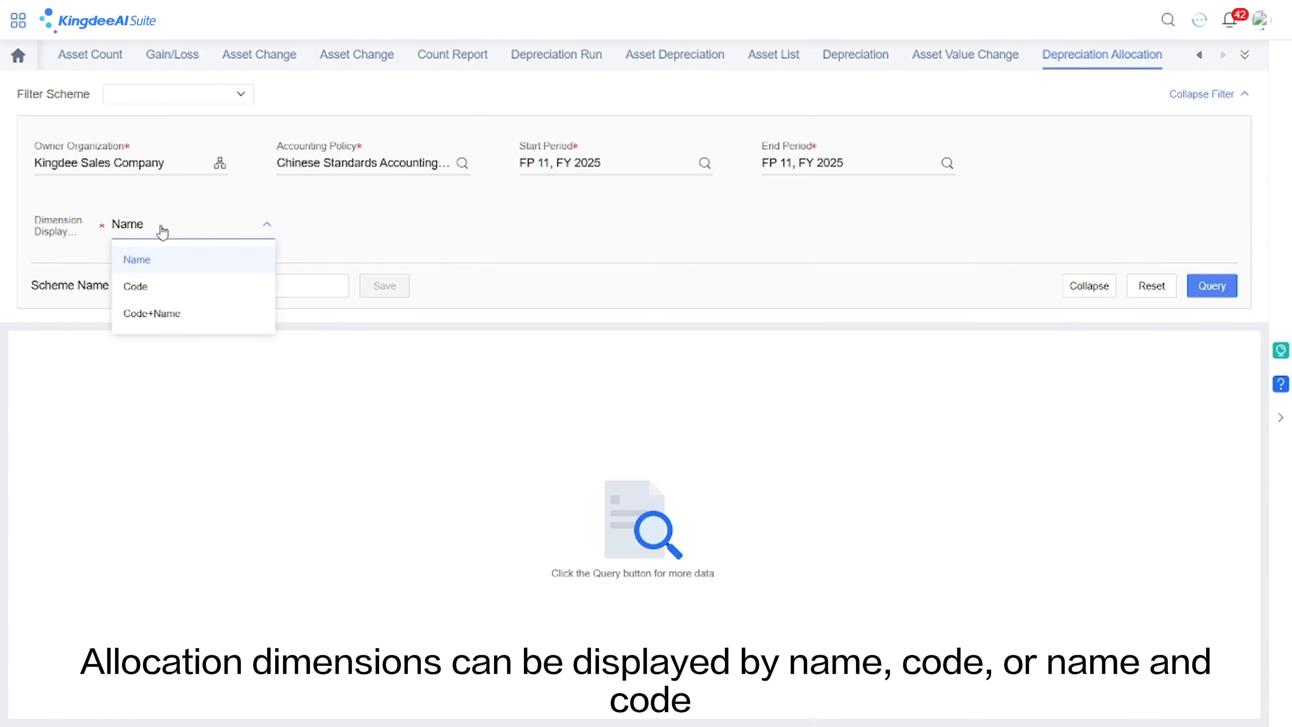
pyautogui.click(162, 231)
pyautogui.click(1212, 286)
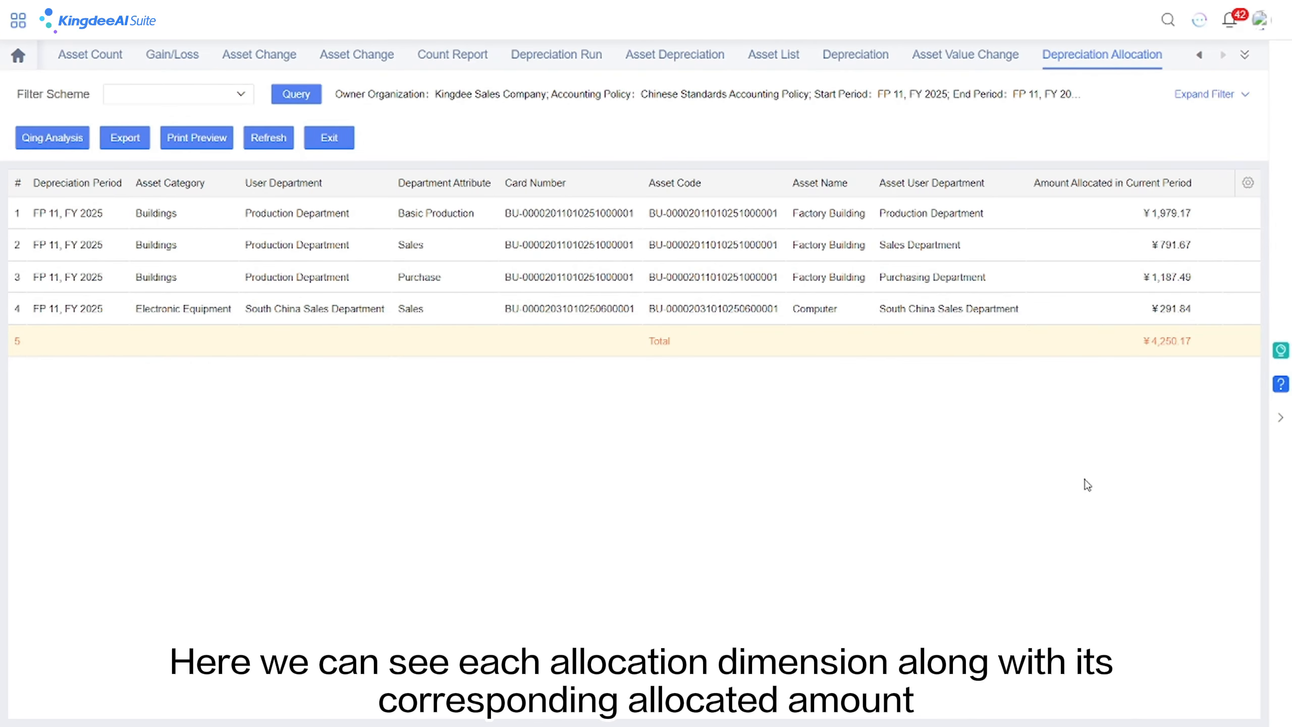
# Query the Change Process Record for FP 11, FY 2025 and open the Computer's source asset change document dated 2025-11-30
pyautogui.click(18, 20)
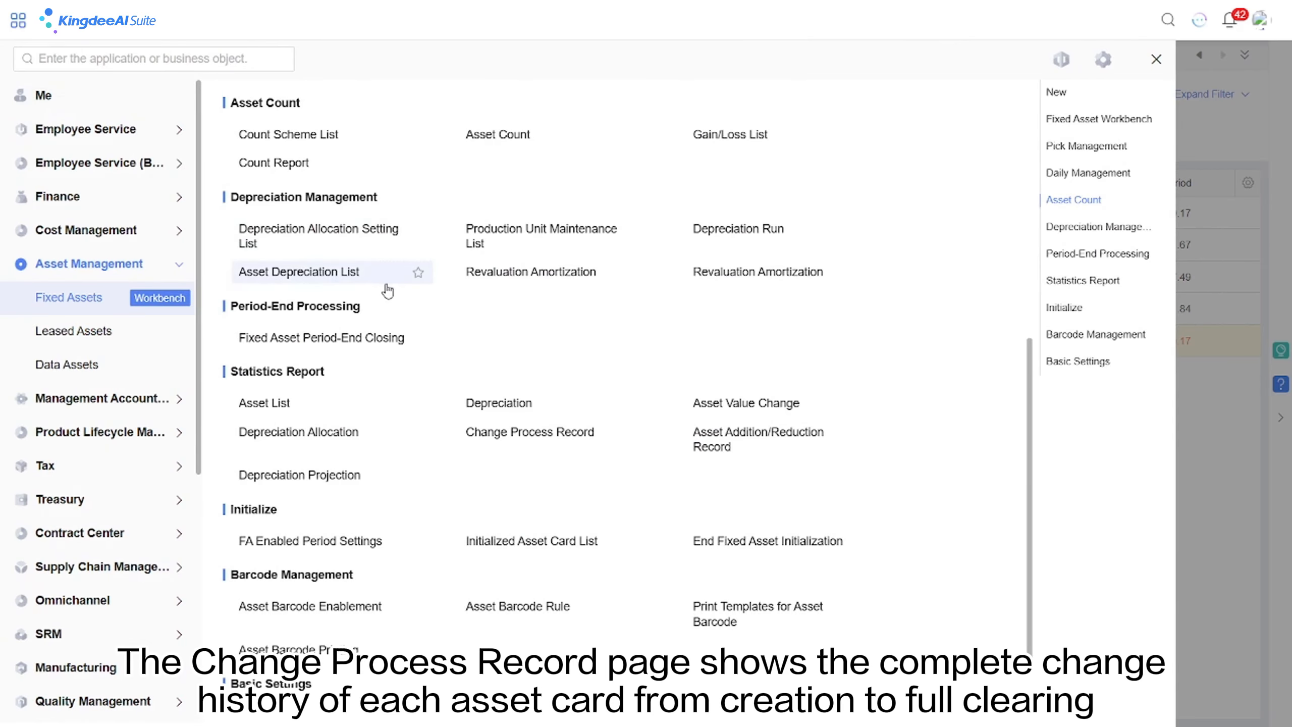
pyautogui.click(529, 438)
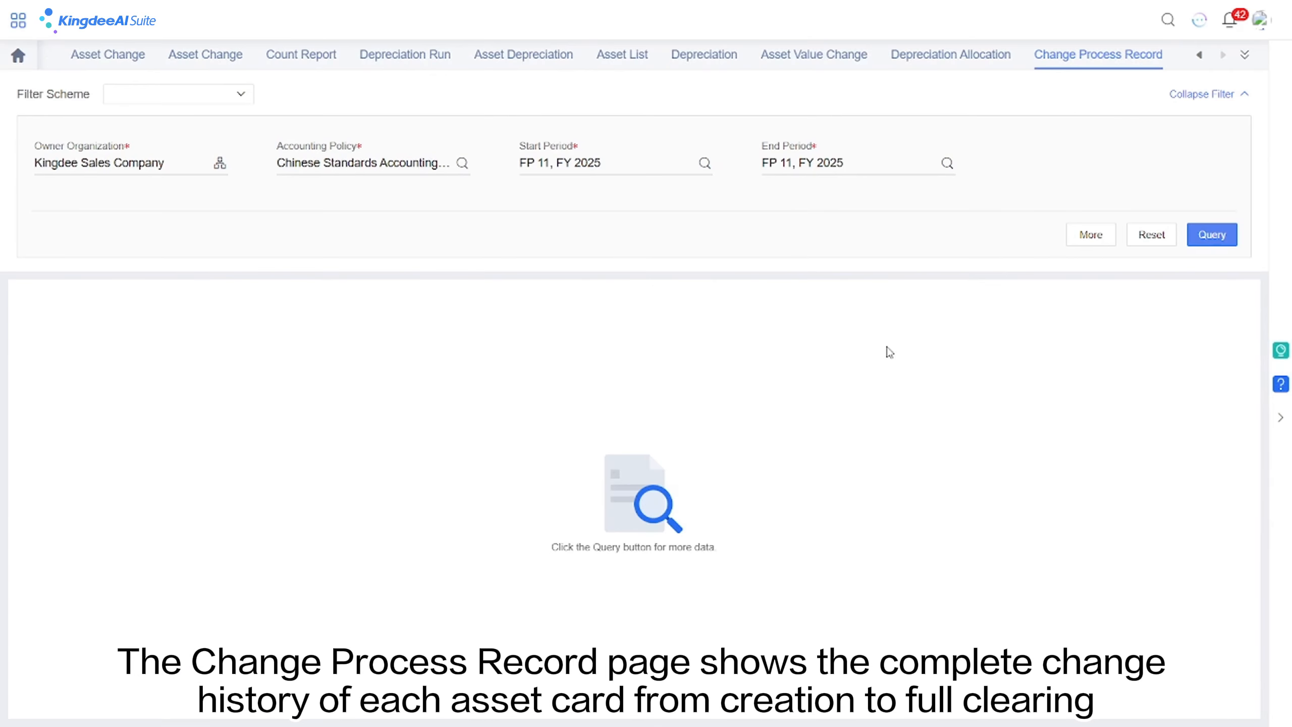
pyautogui.click(1212, 235)
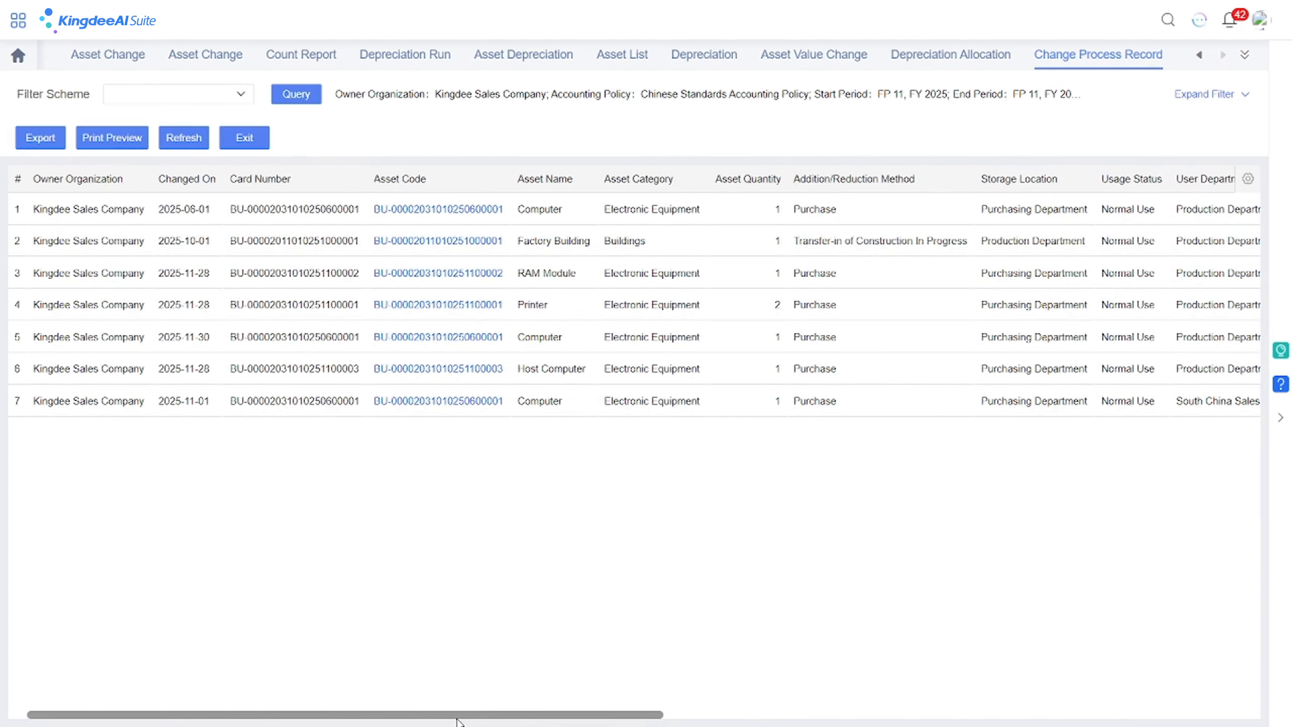
pyautogui.moveTo(458, 716); pyautogui.dragTo(1089, 692)
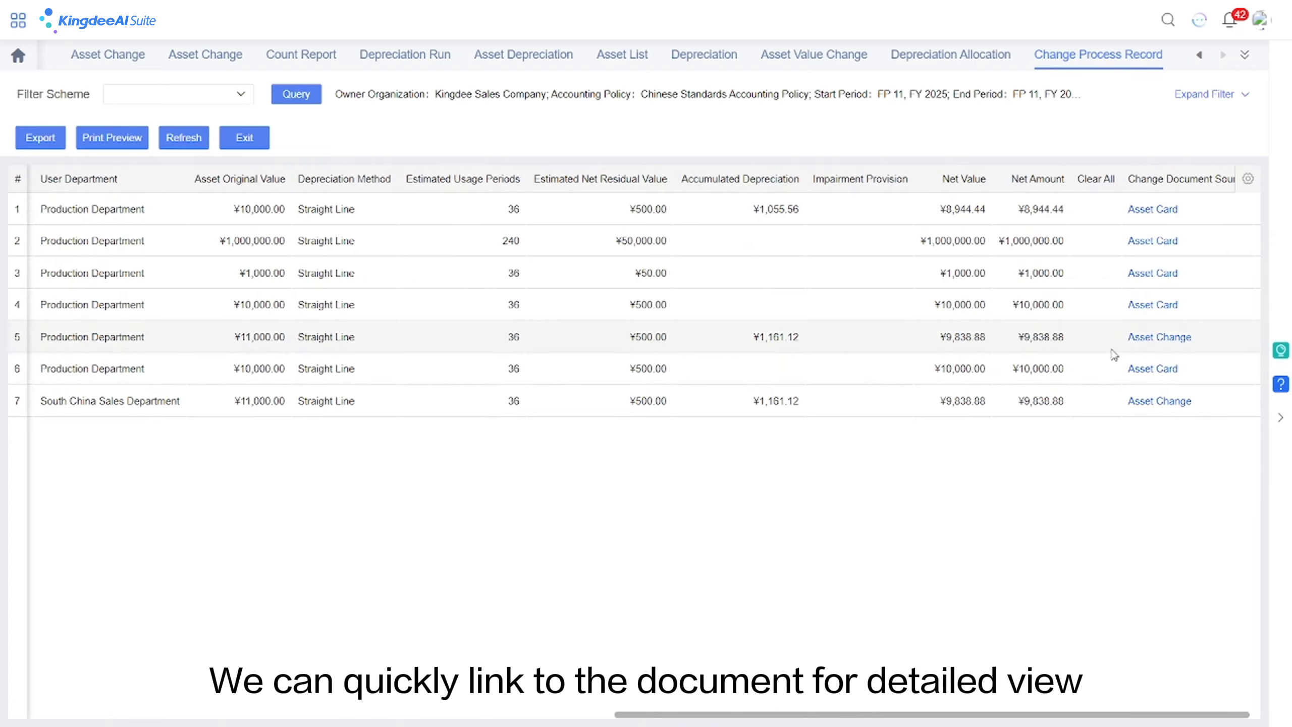
pyautogui.click(1140, 339)
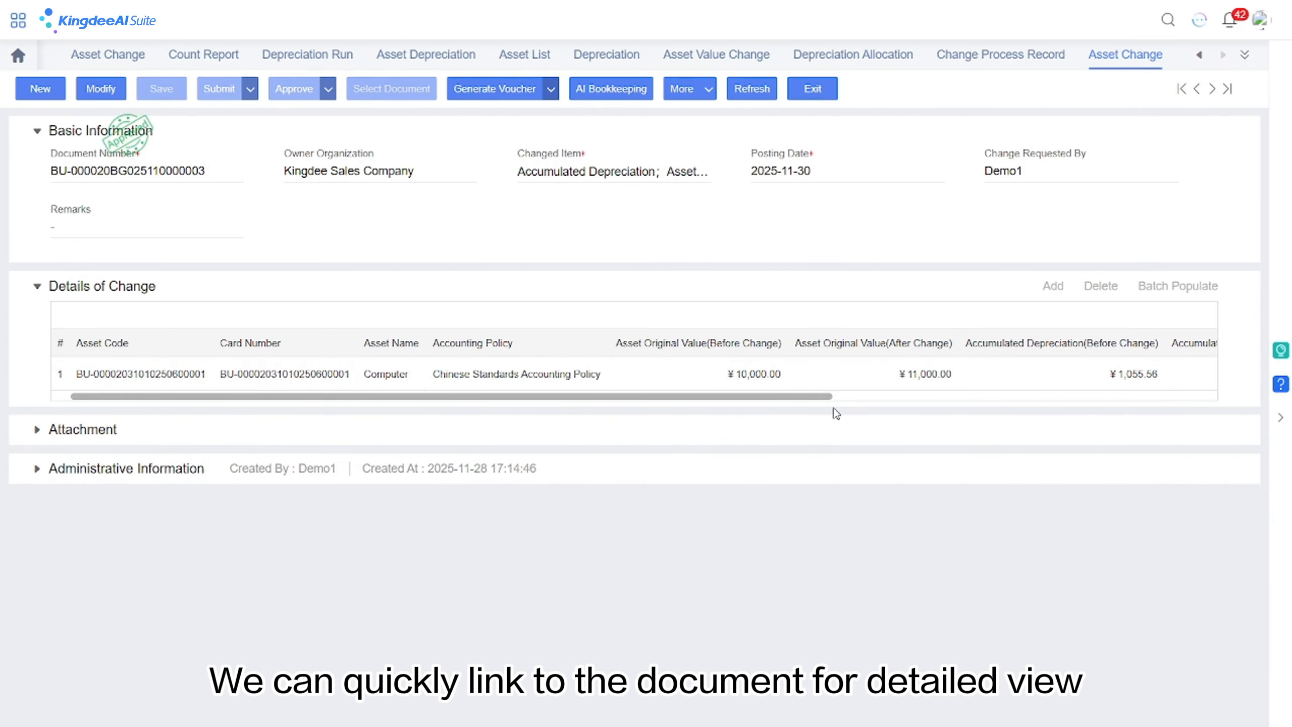
# Query the Asset Addition/Reduction Record for FP 11, FY 2025 and expand its additional filters to view the Transfer scope option
pyautogui.click(16, 25)
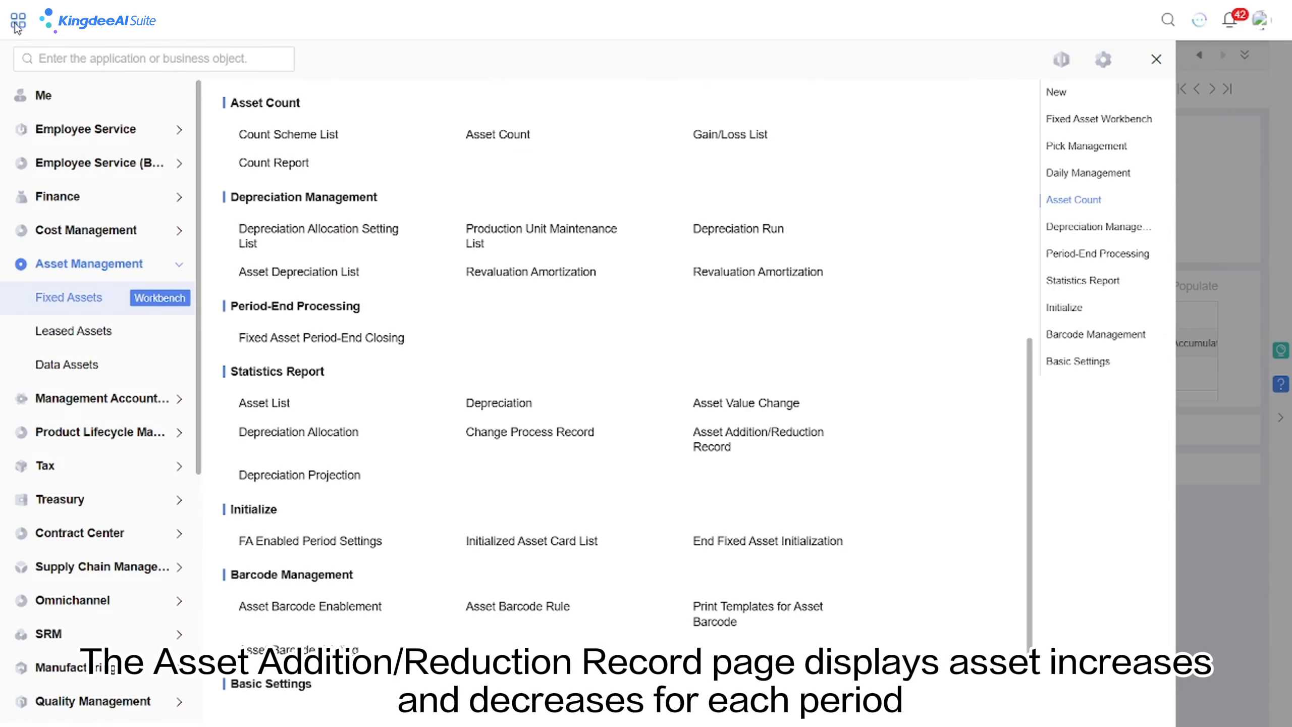
pyautogui.click(725, 435)
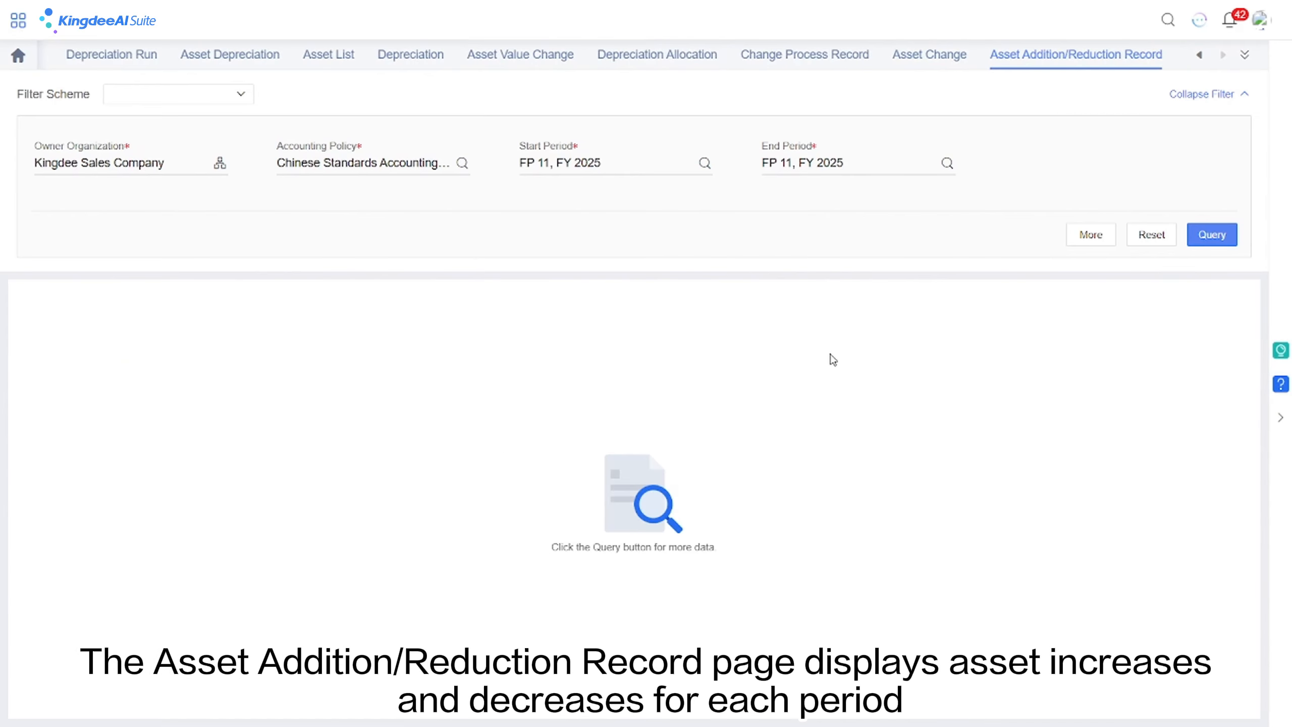
pyautogui.click(1206, 234)
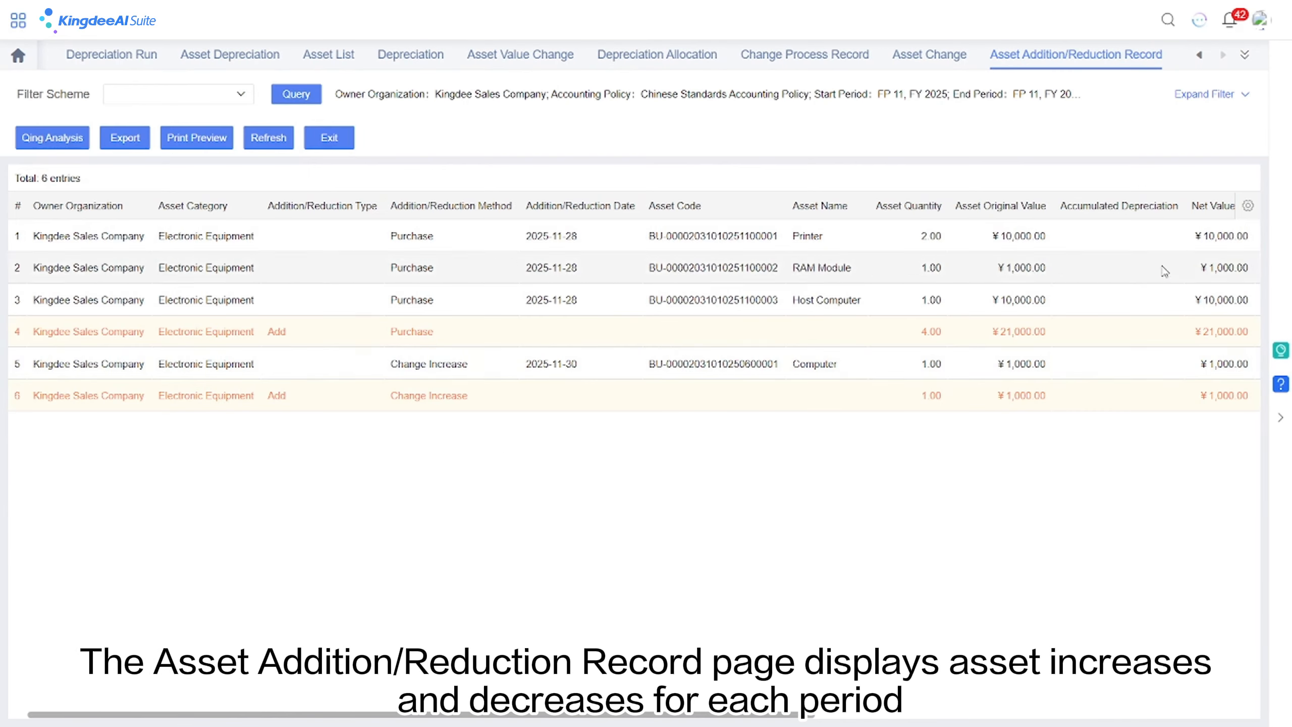
pyautogui.click(1191, 97)
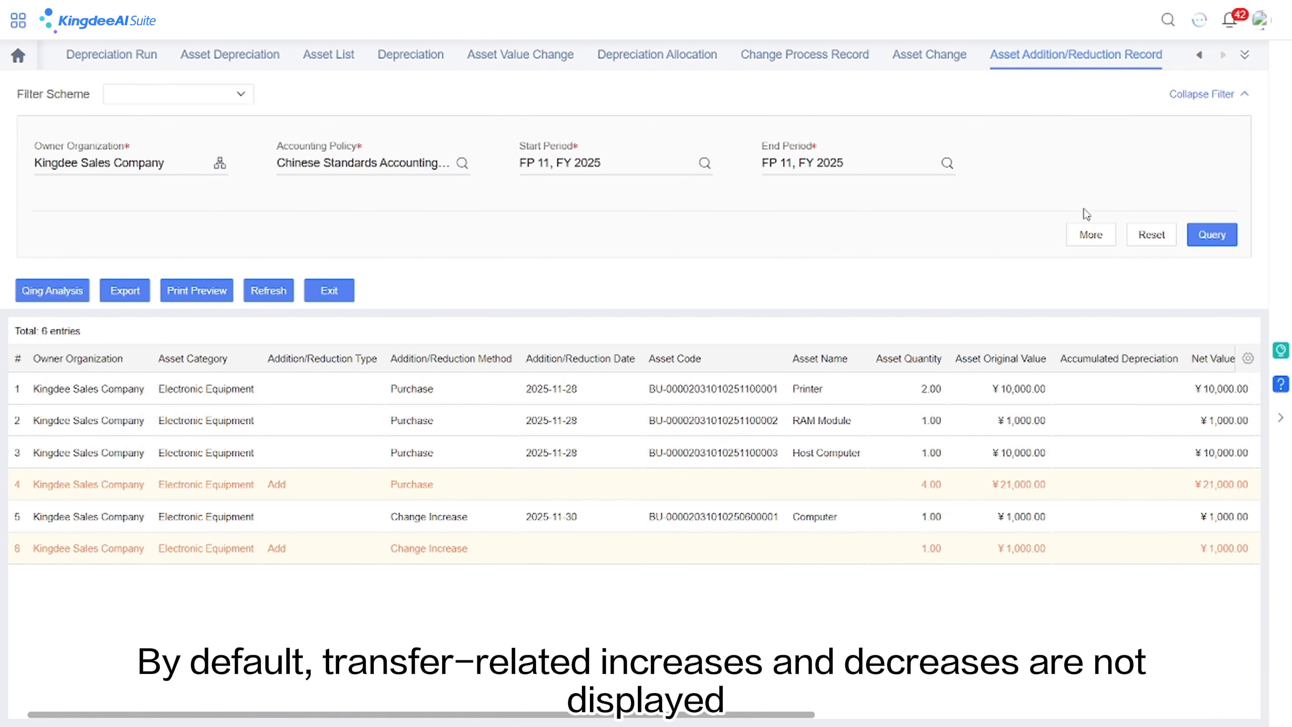
pyautogui.click(1091, 233)
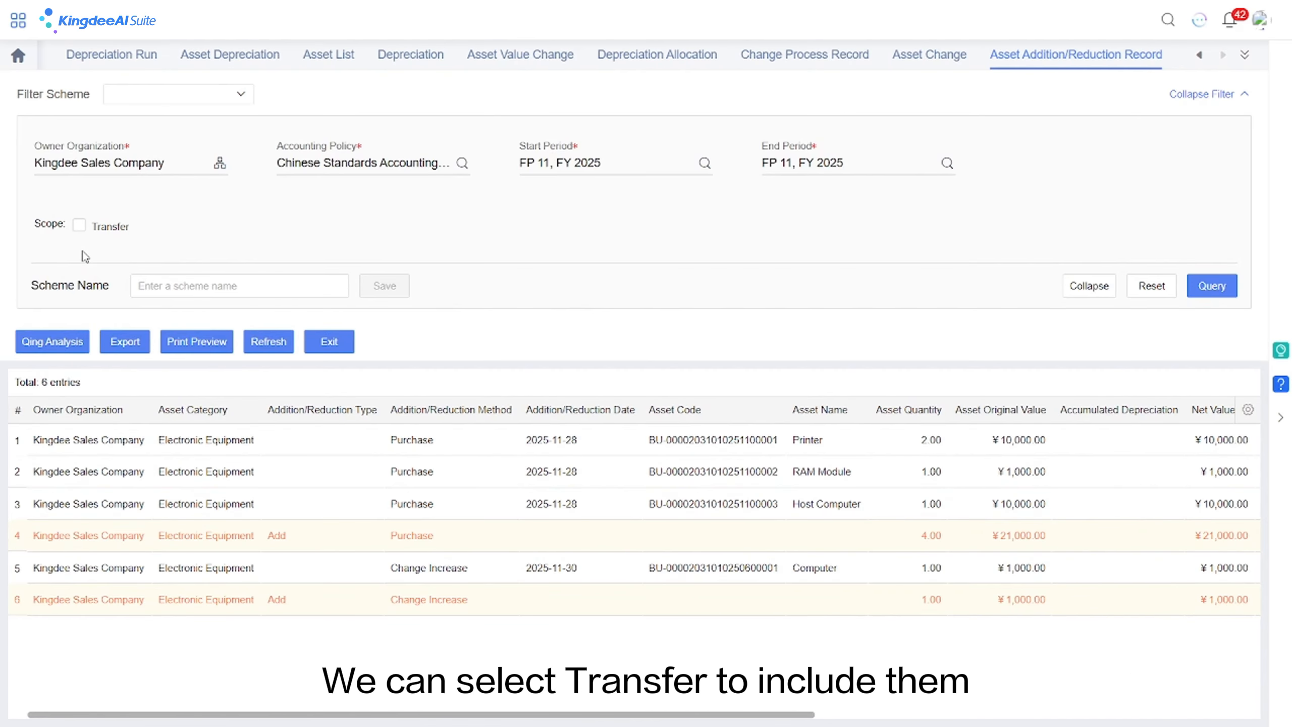
# Query the Depreciation Projection report with FP 12, FY 2025 as the forecasted end period and review its forecast, value and usage columns
pyautogui.click(12, 21)
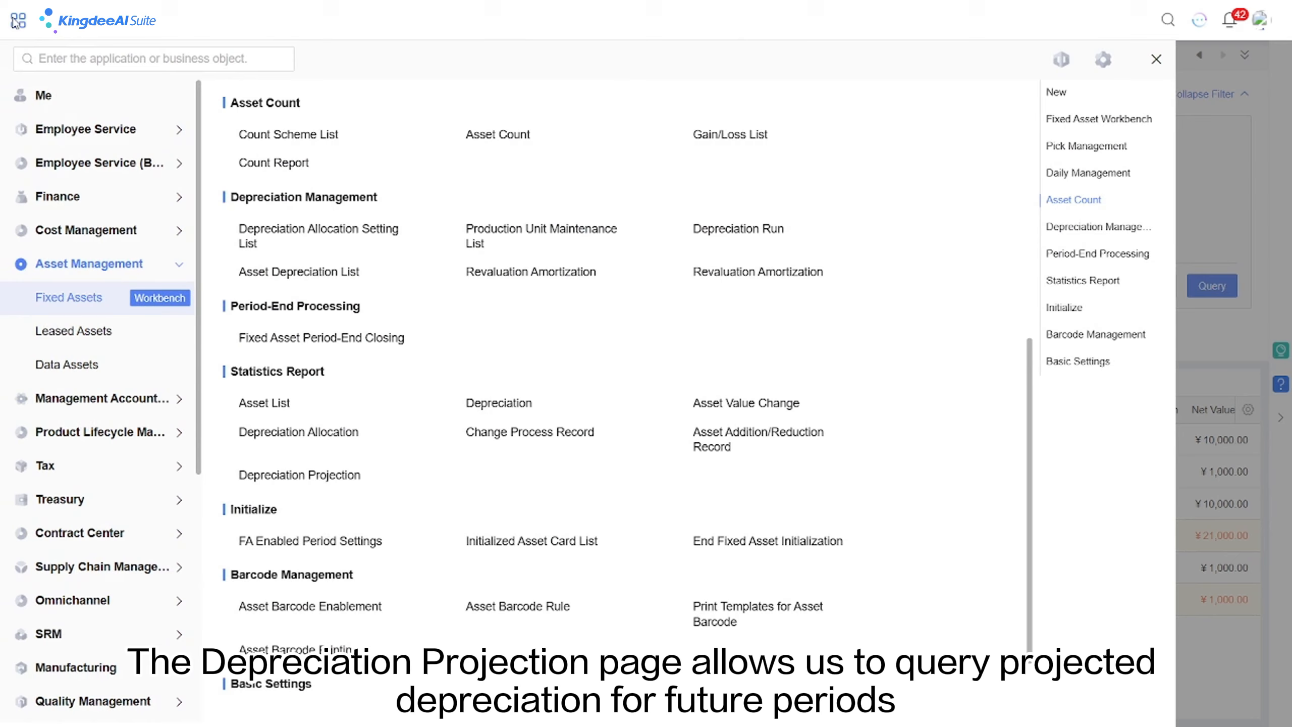
pyautogui.click(304, 480)
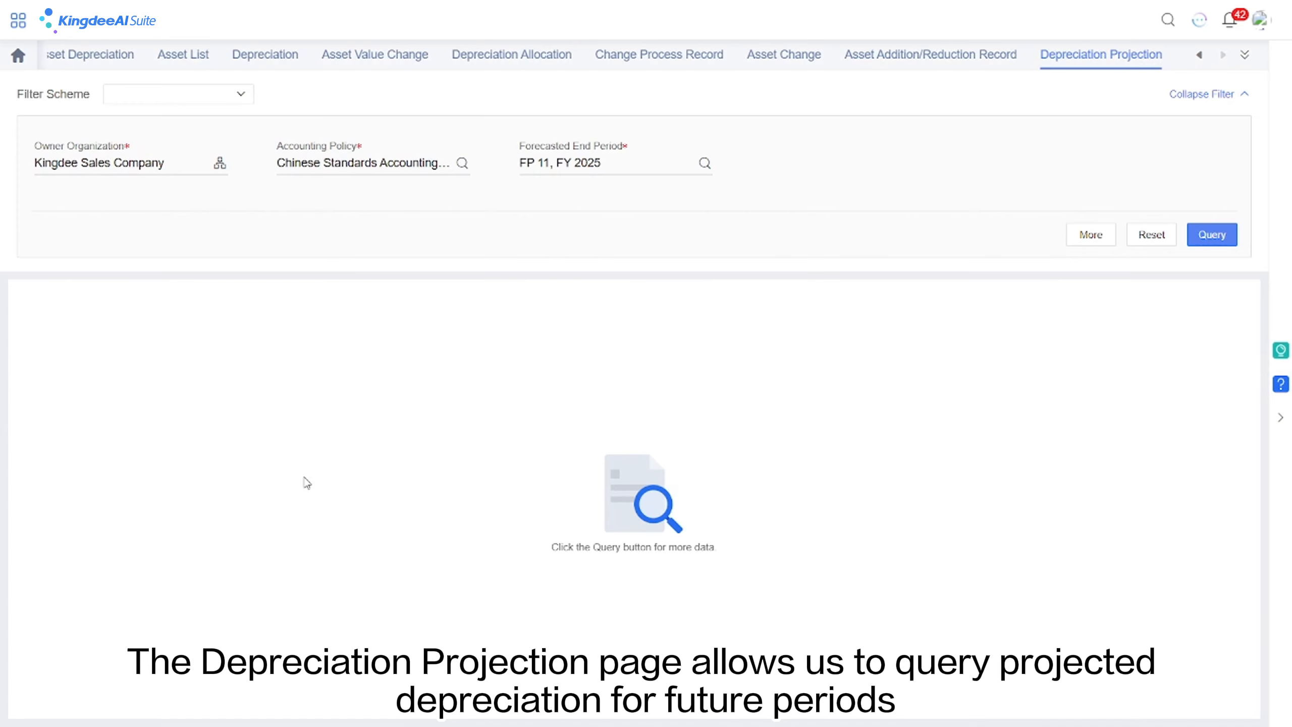
pyautogui.click(705, 164)
pyautogui.click(489, 268)
pyautogui.doubleClick(488, 268)
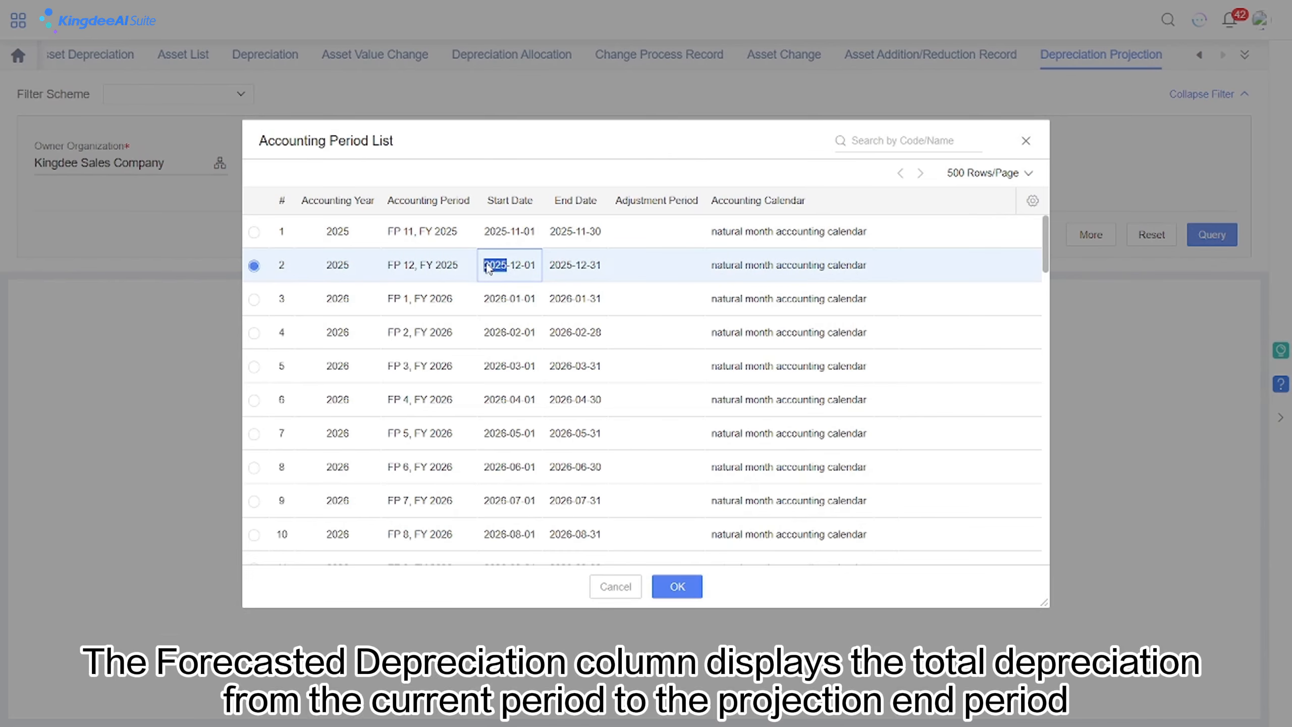
pyautogui.click(1193, 237)
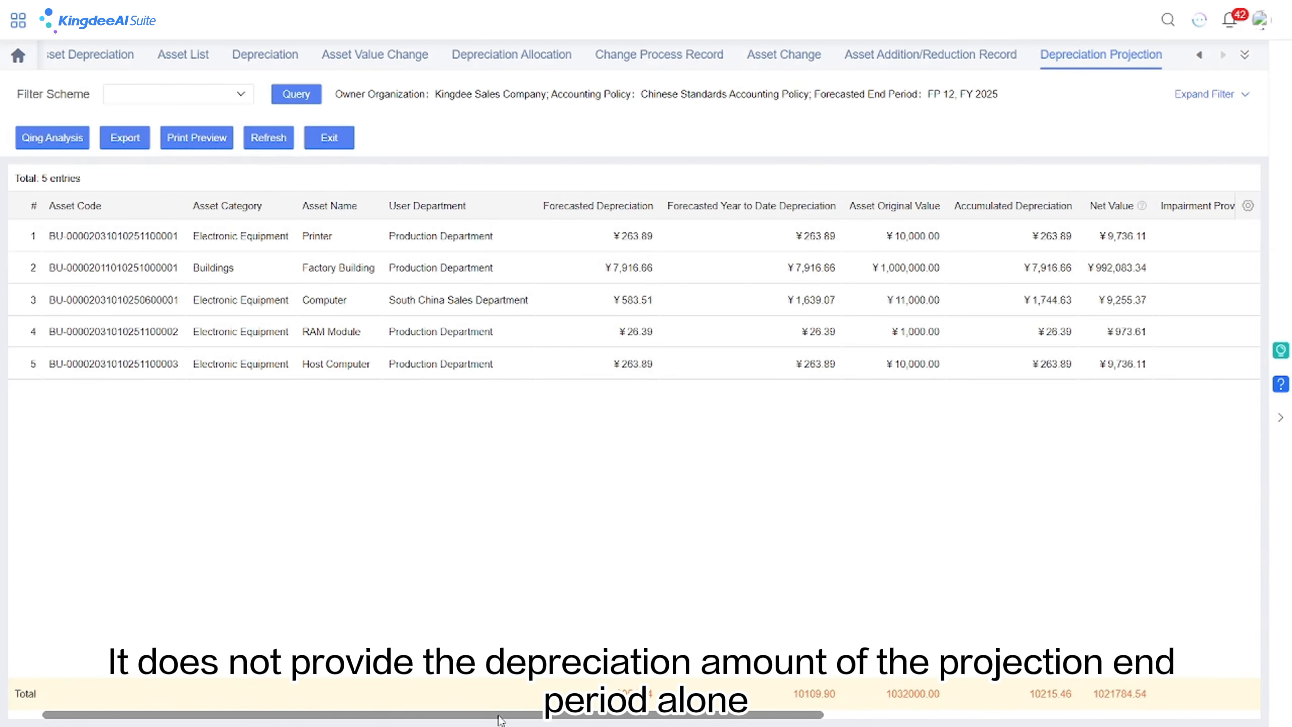
pyautogui.moveTo(501, 719); pyautogui.dragTo(697, 720)
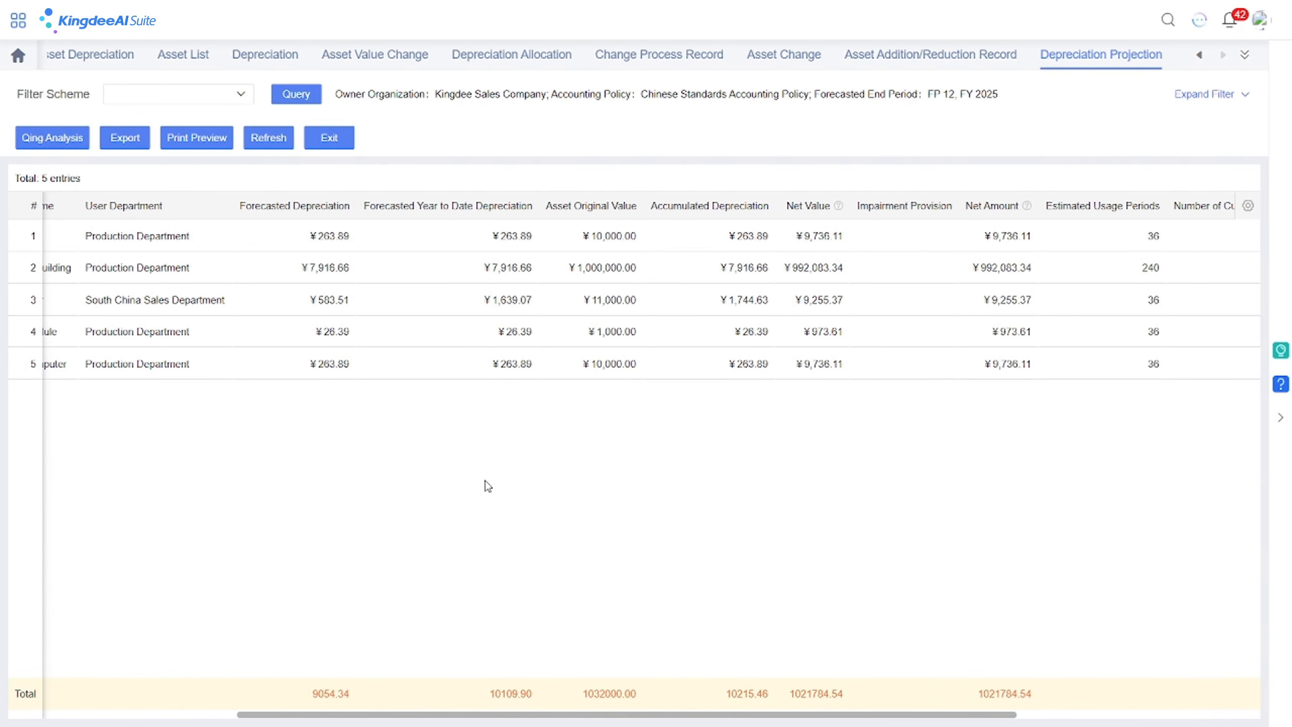
# Run the fixed asset period-end closing check for Kingdee Sales Company and open its detailed check results
pyautogui.click(17, 23)
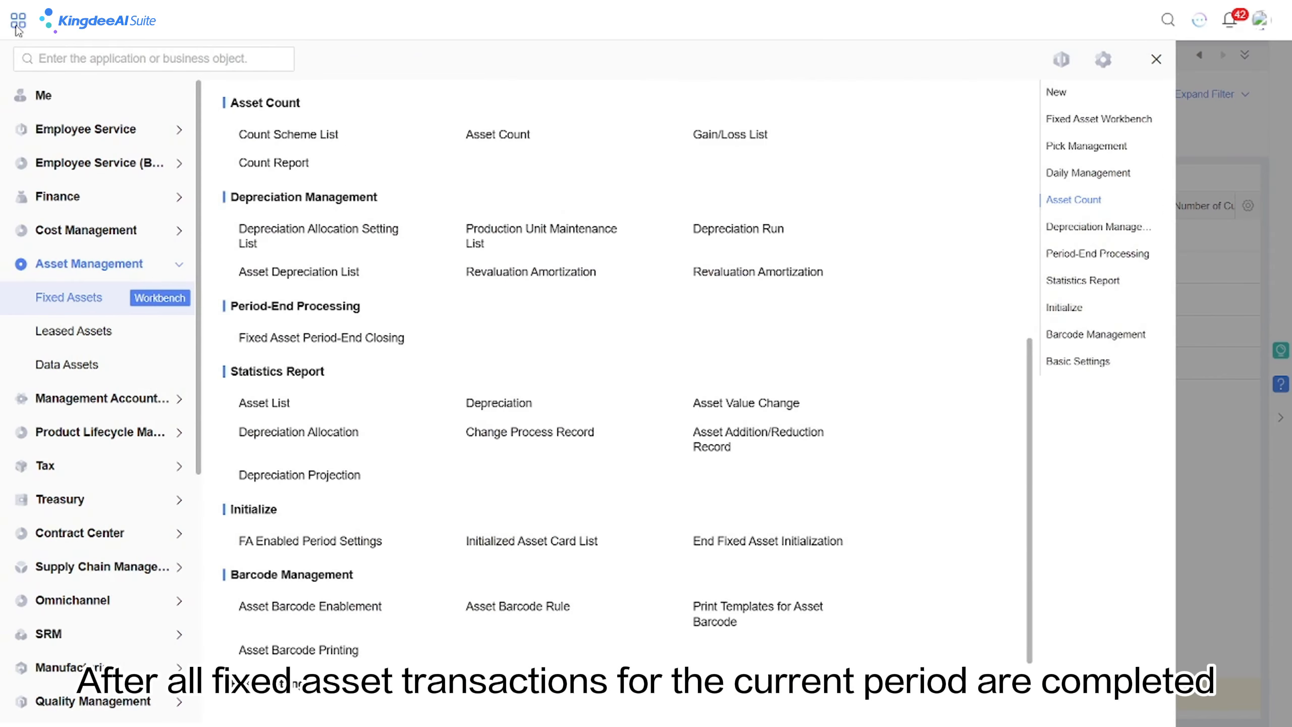
pyautogui.click(355, 345)
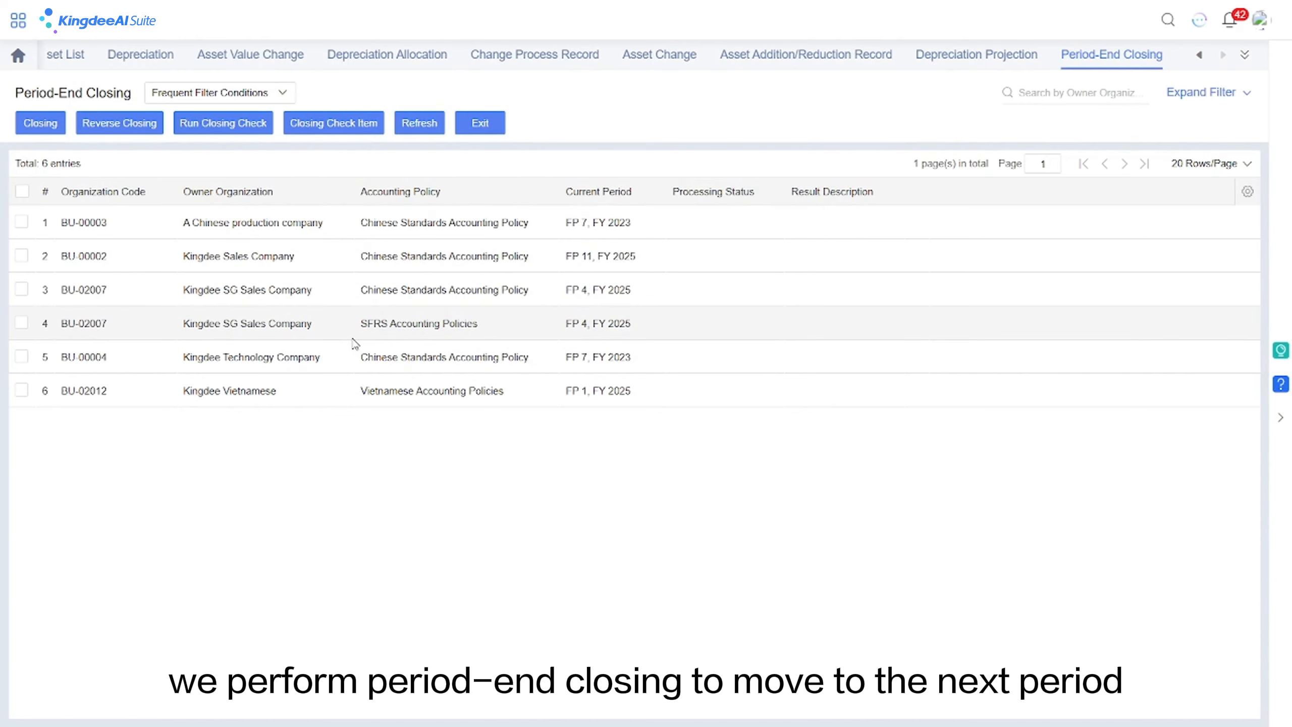
pyautogui.click(303, 262)
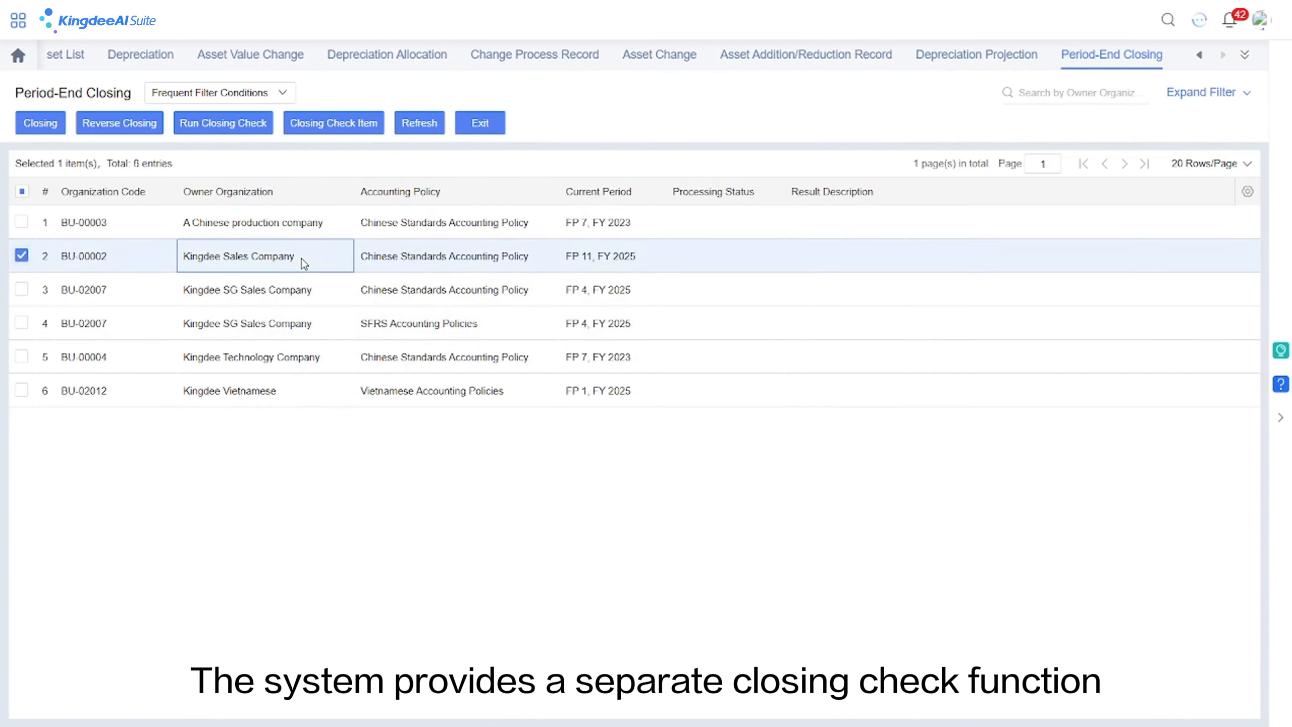
pyautogui.click(219, 129)
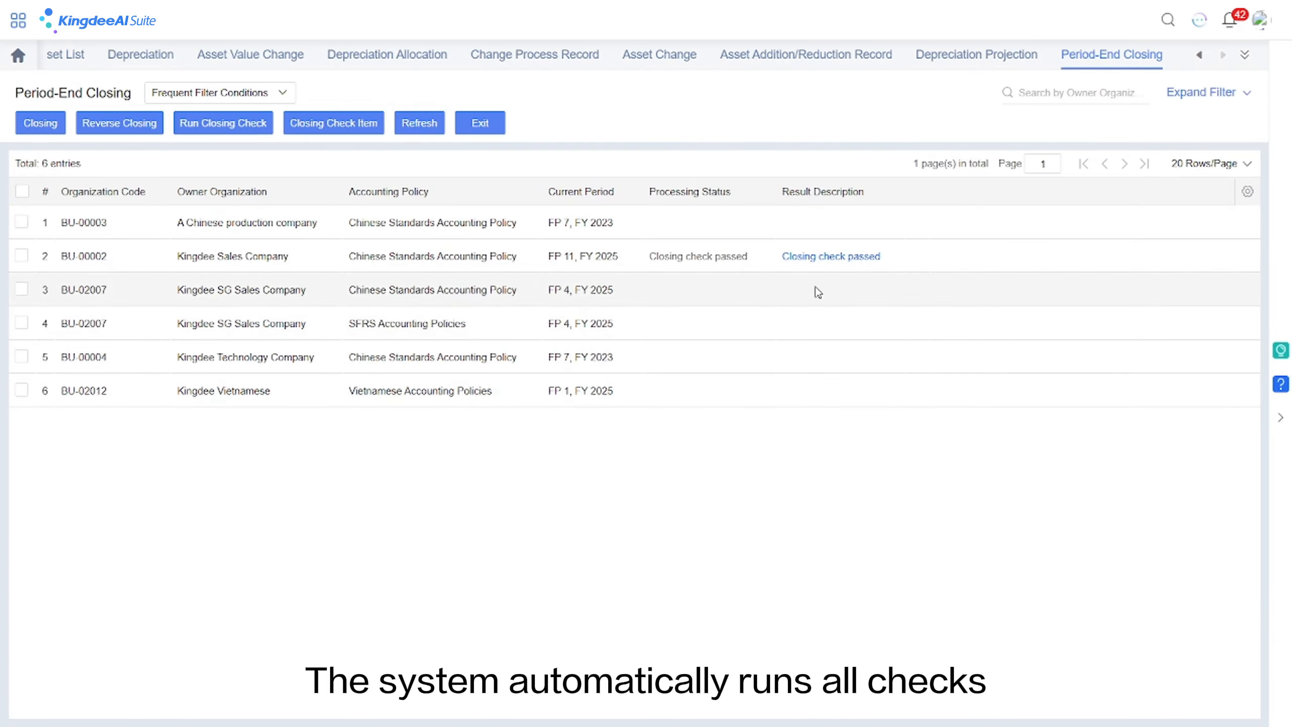
pyautogui.click(828, 258)
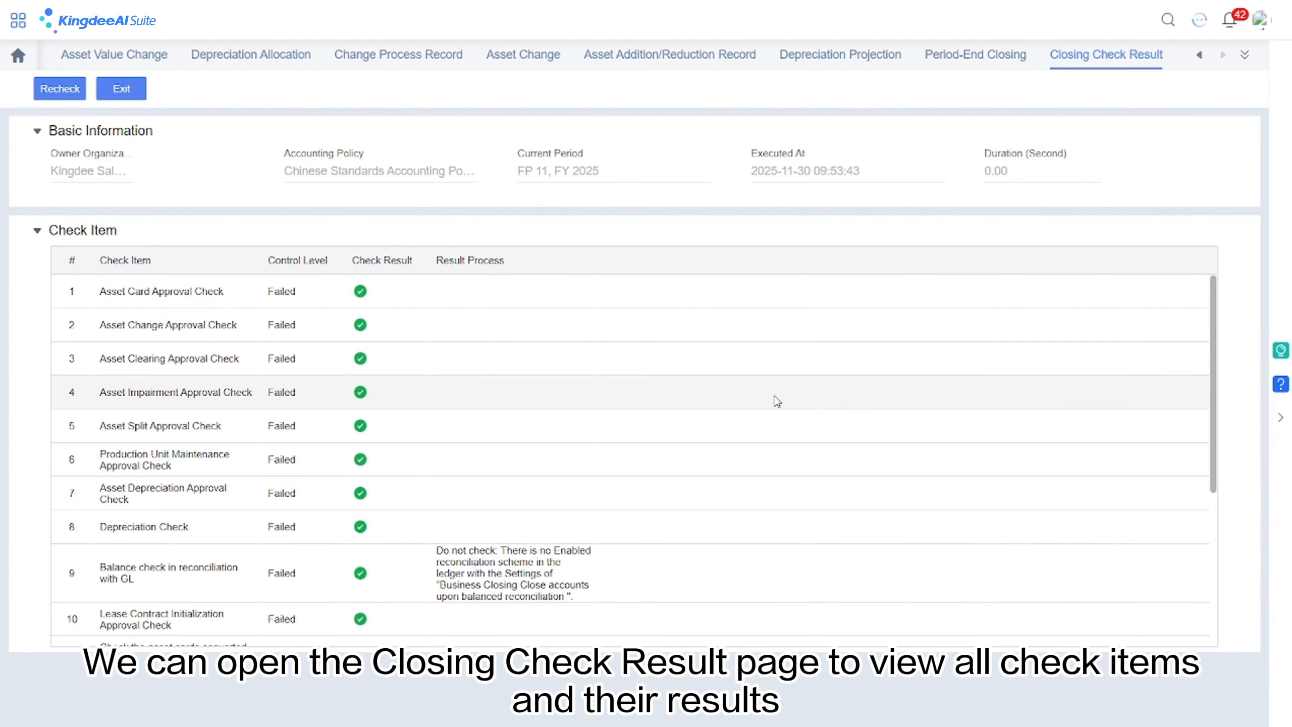
# Return to Period-End Closing and run the closing of FP 11, FY 2025 for Kingdee Sales Company
pyautogui.click(956, 57)
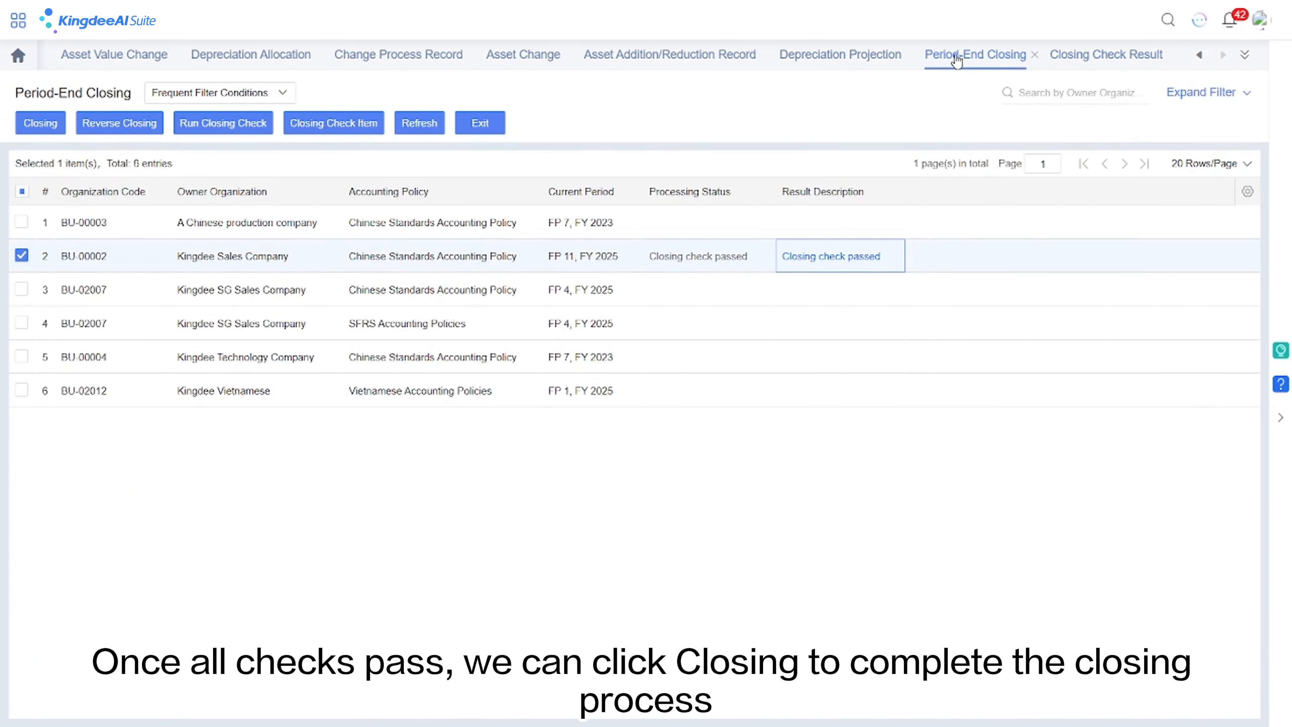
pyautogui.click(30, 128)
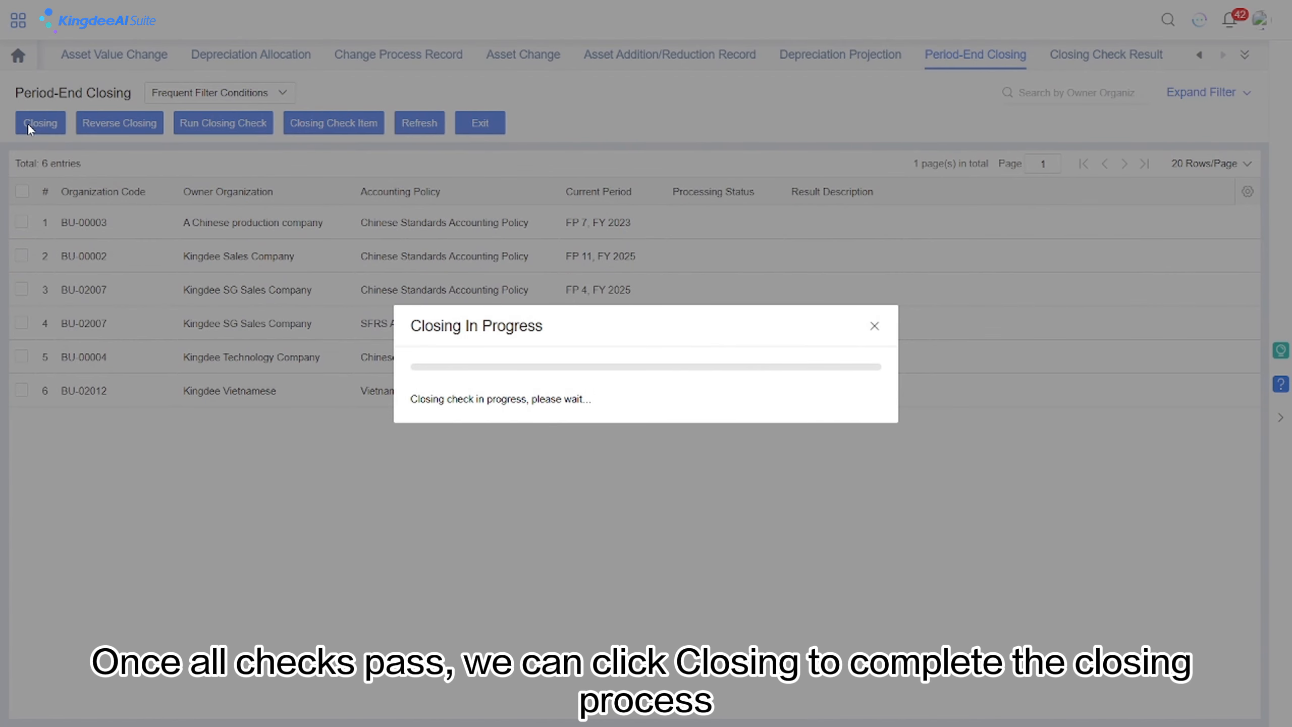